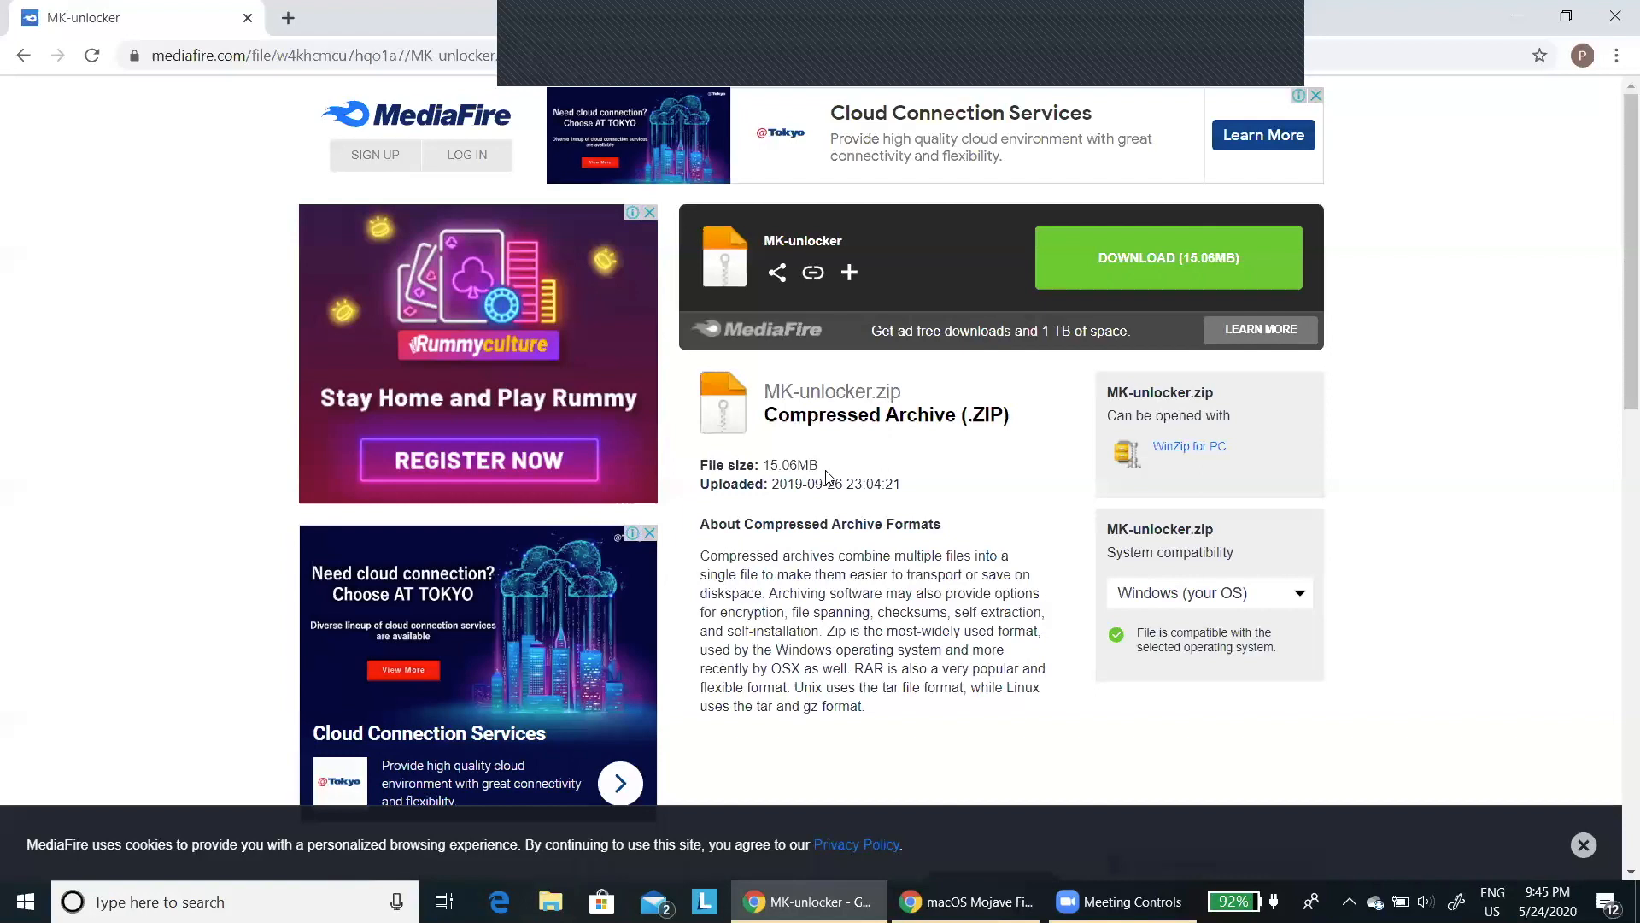
key(Tab)
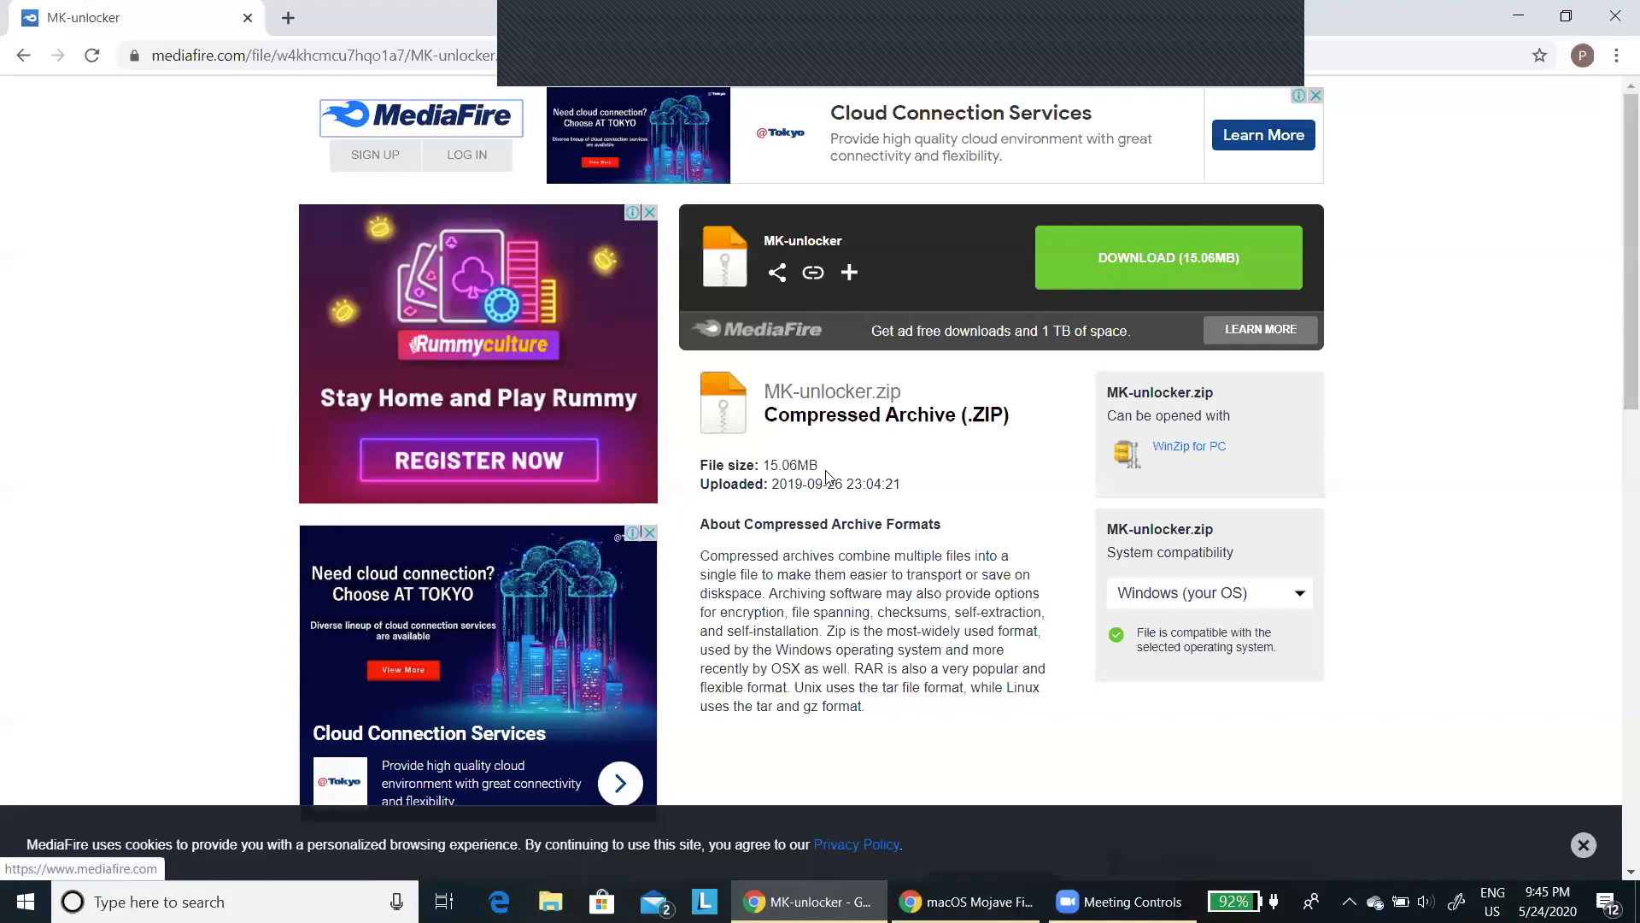
click(825, 476)
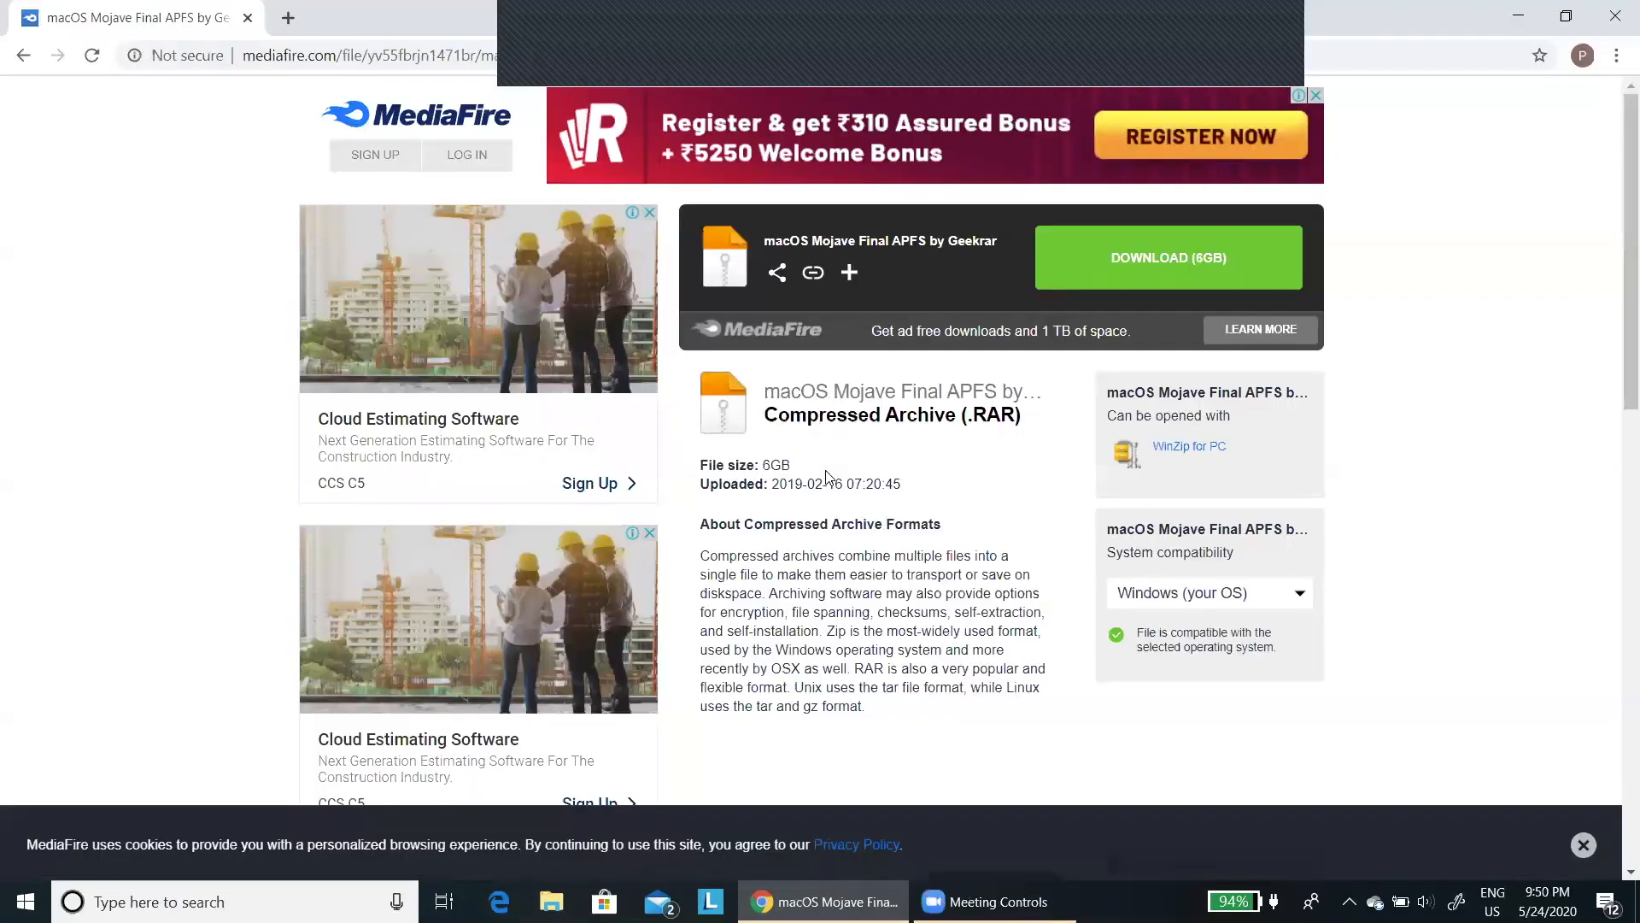
Show the desktop and open the MK-unlocker folder
key(super+d)
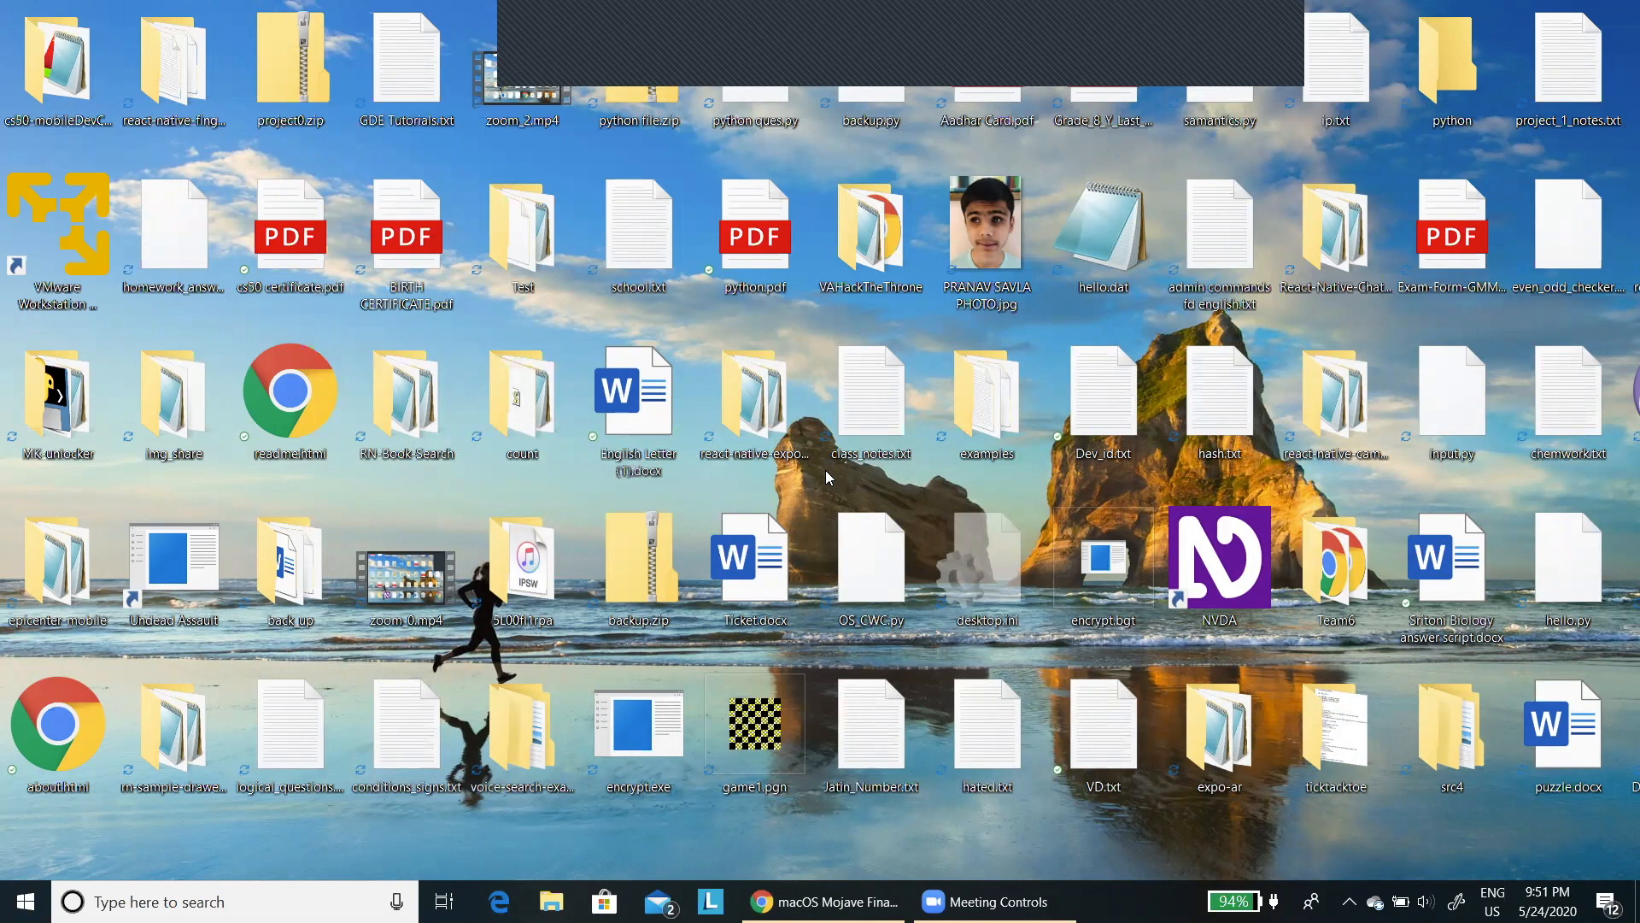
key(m)
key(Return)
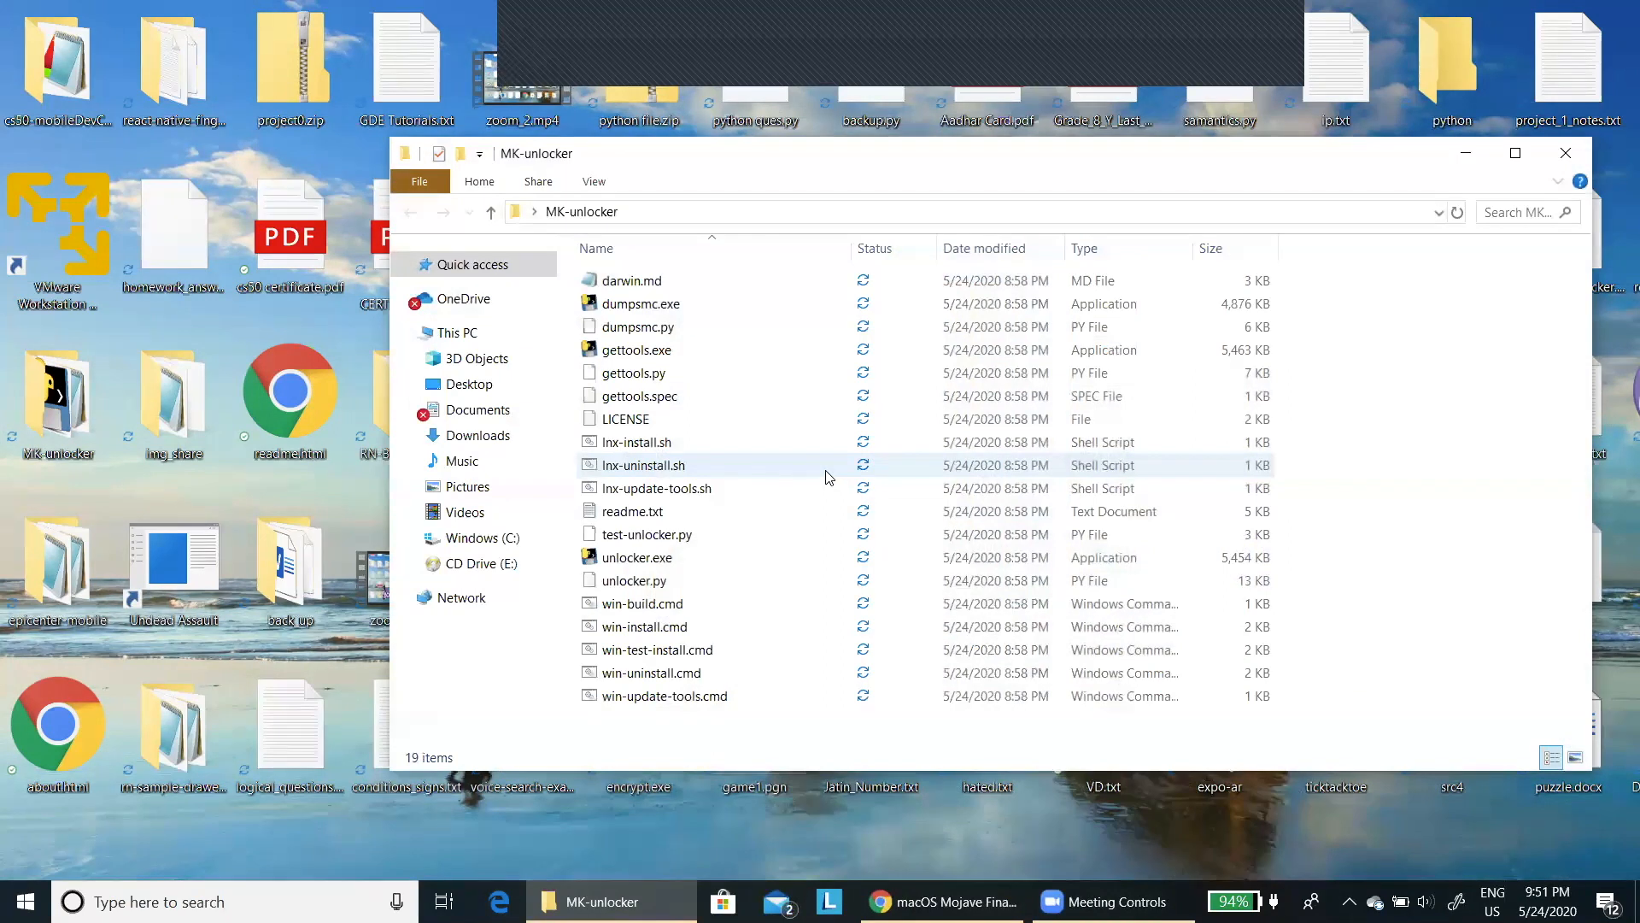
Run win-install.cmd from the MK-unlocker folder as administrator, choosing to run it anyway despite the SmartScreen block
key(Down)
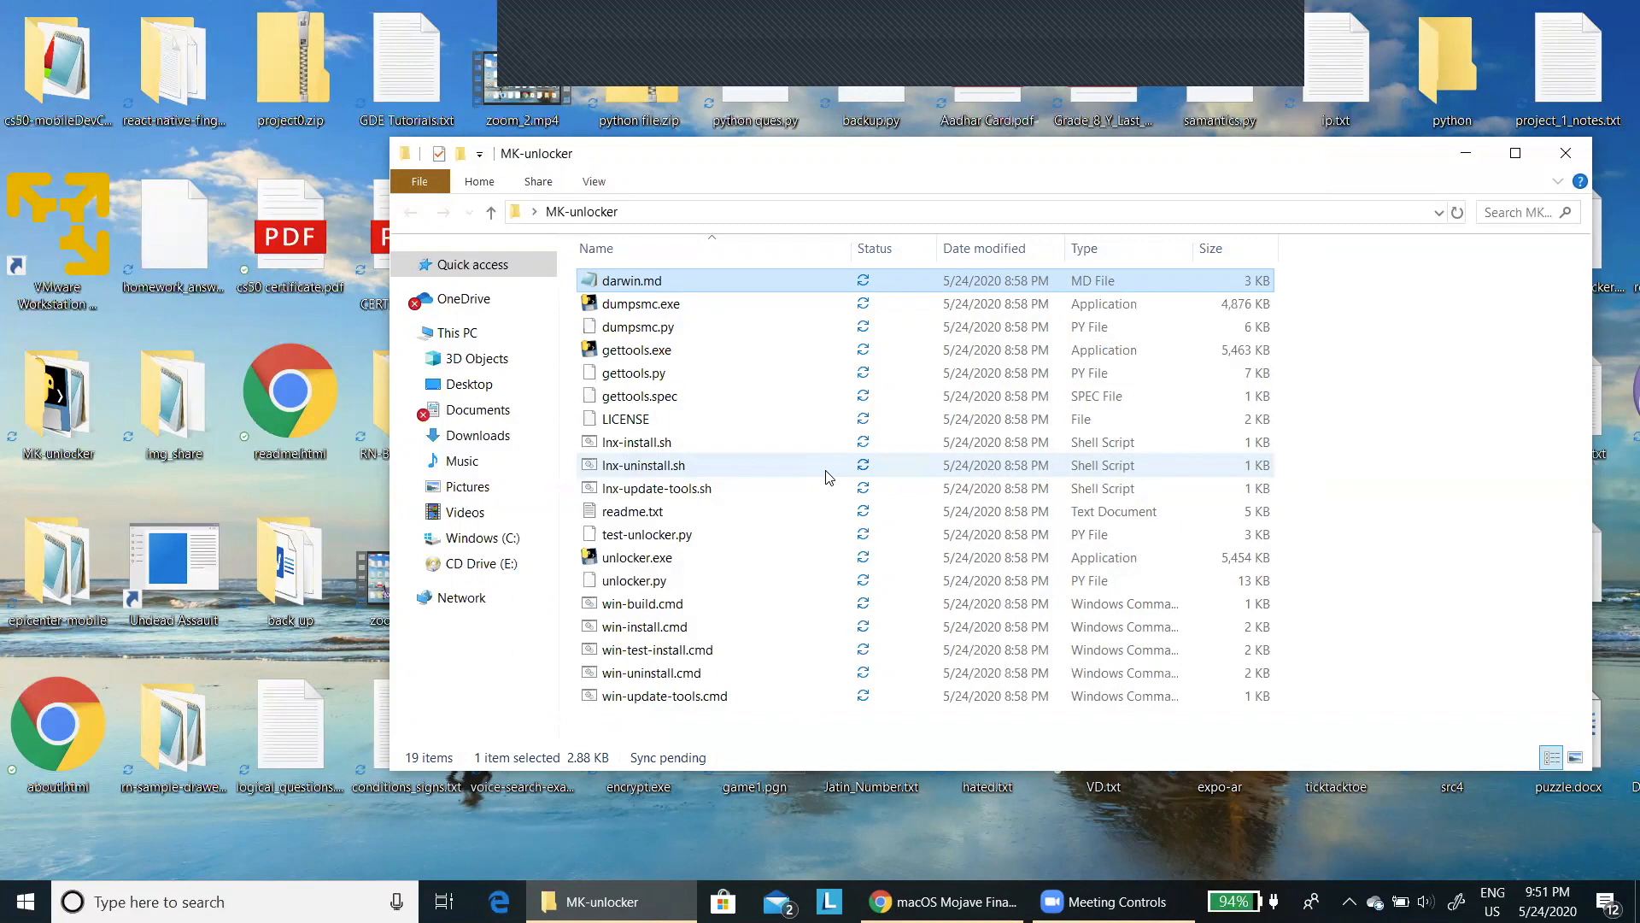
key(w)
key(Down)
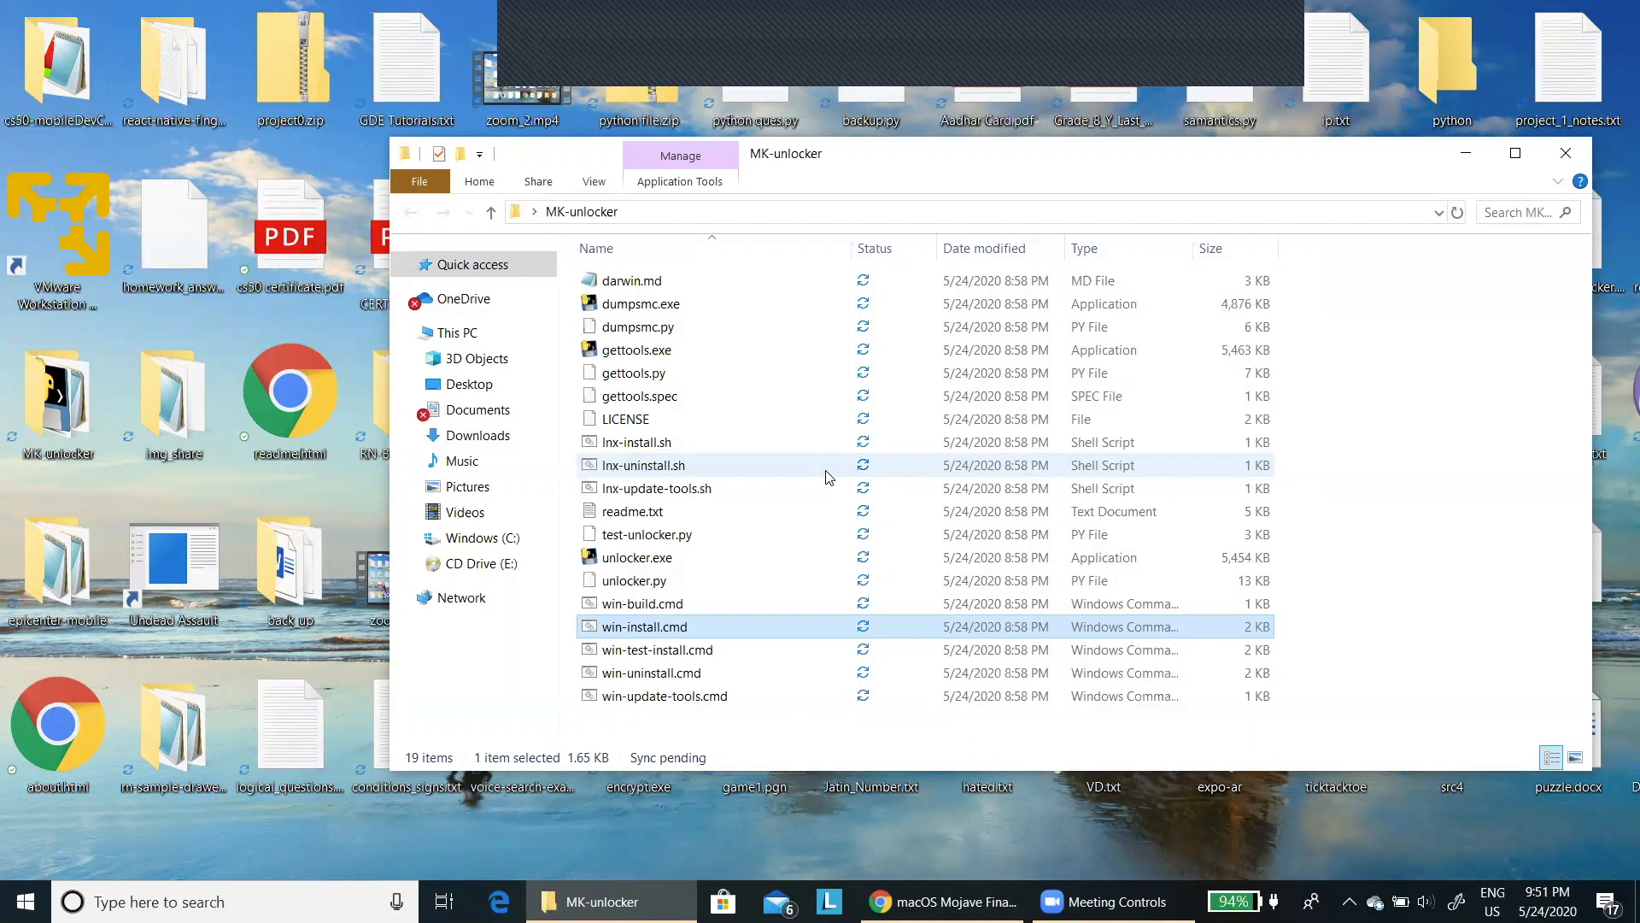
key(shift+F10)
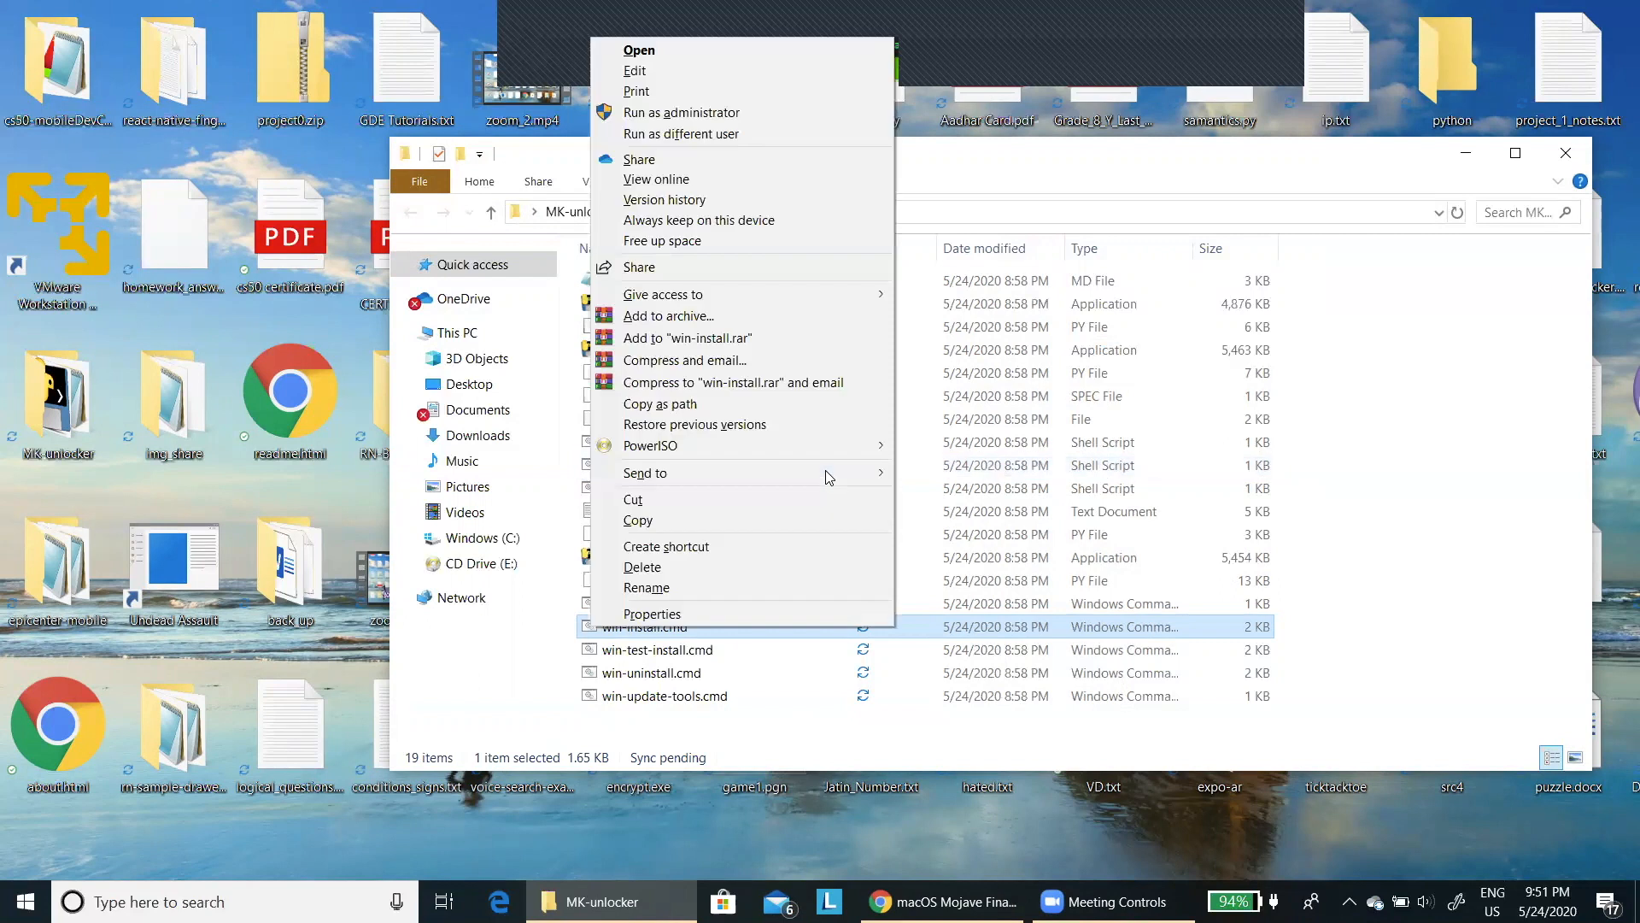
key(Down)
key(Down)
key(Down)
key(Down)
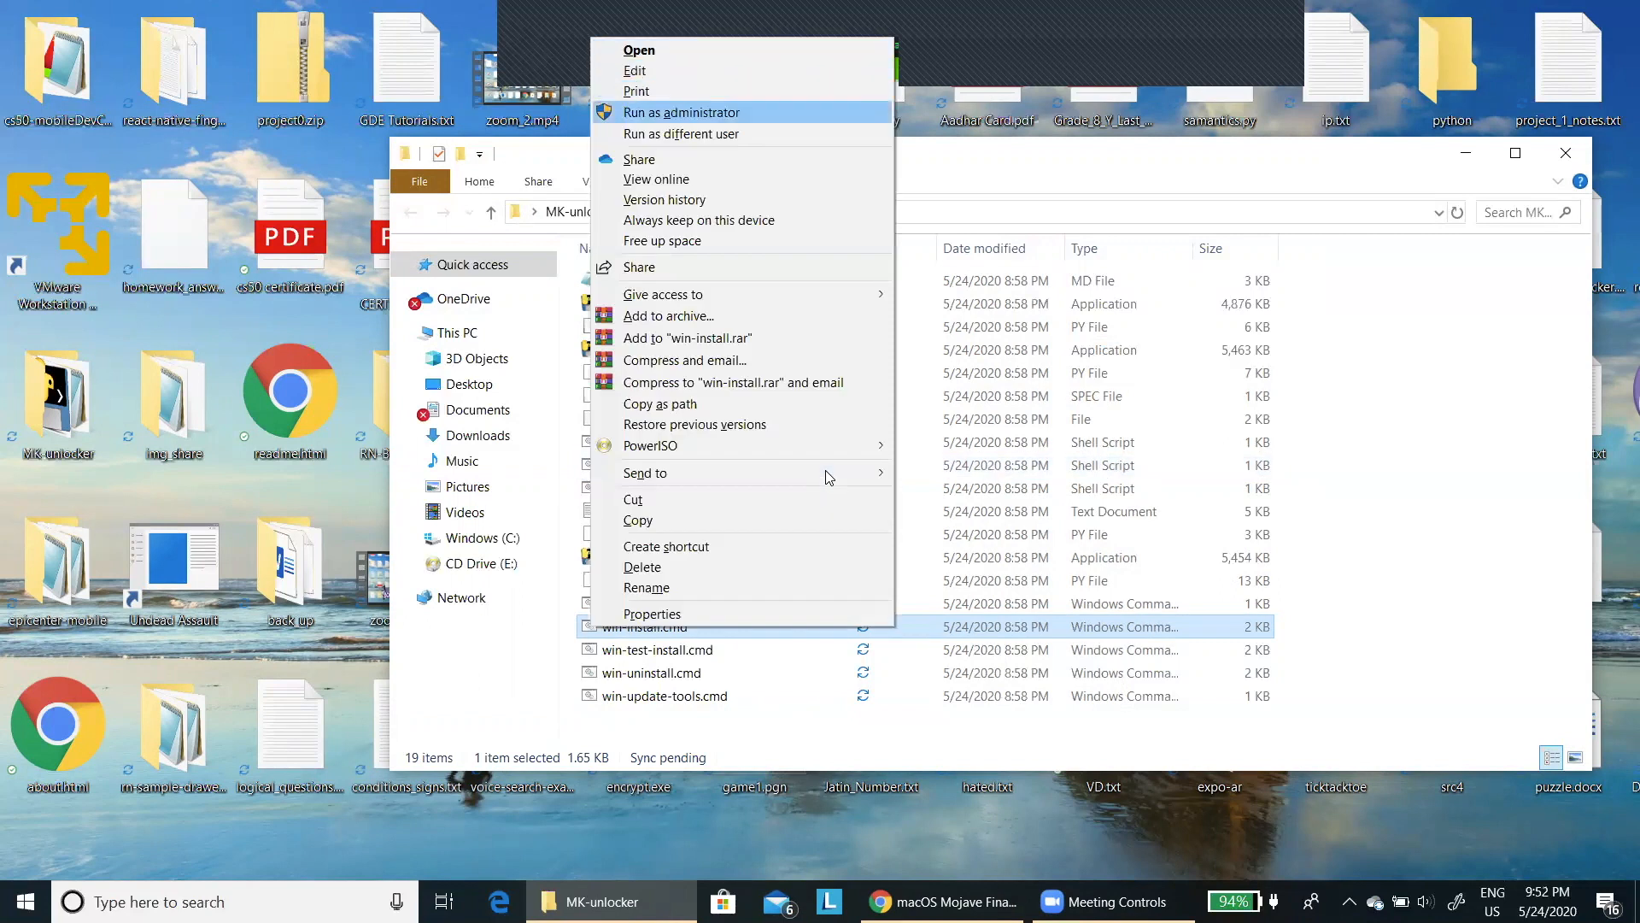
key(Return)
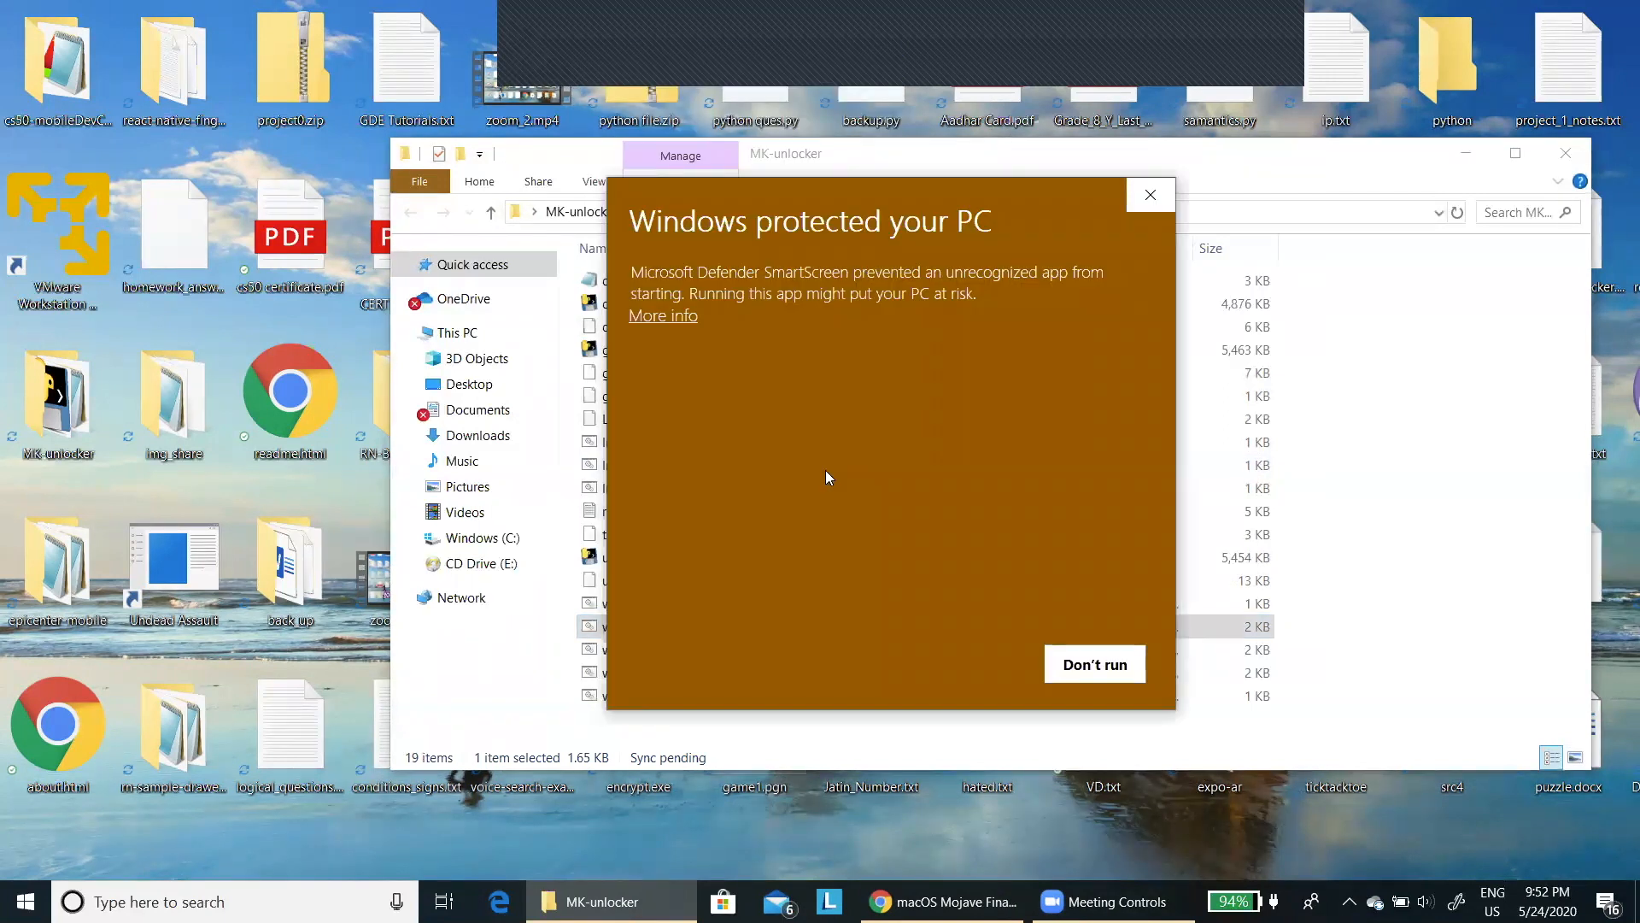
key(Return)
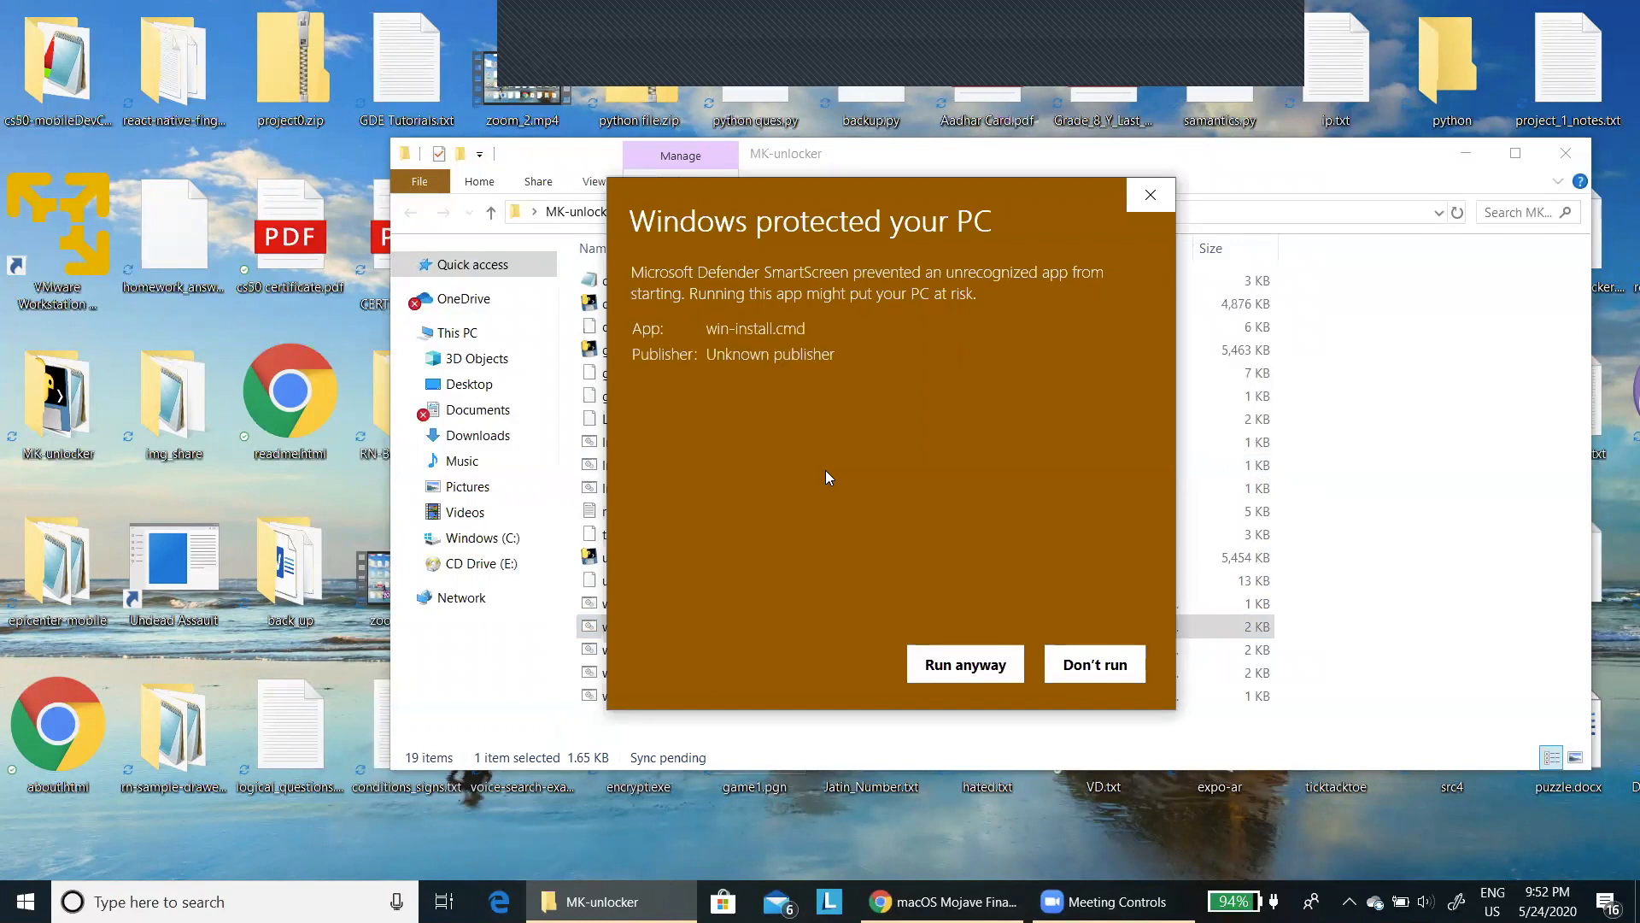
key(Return)
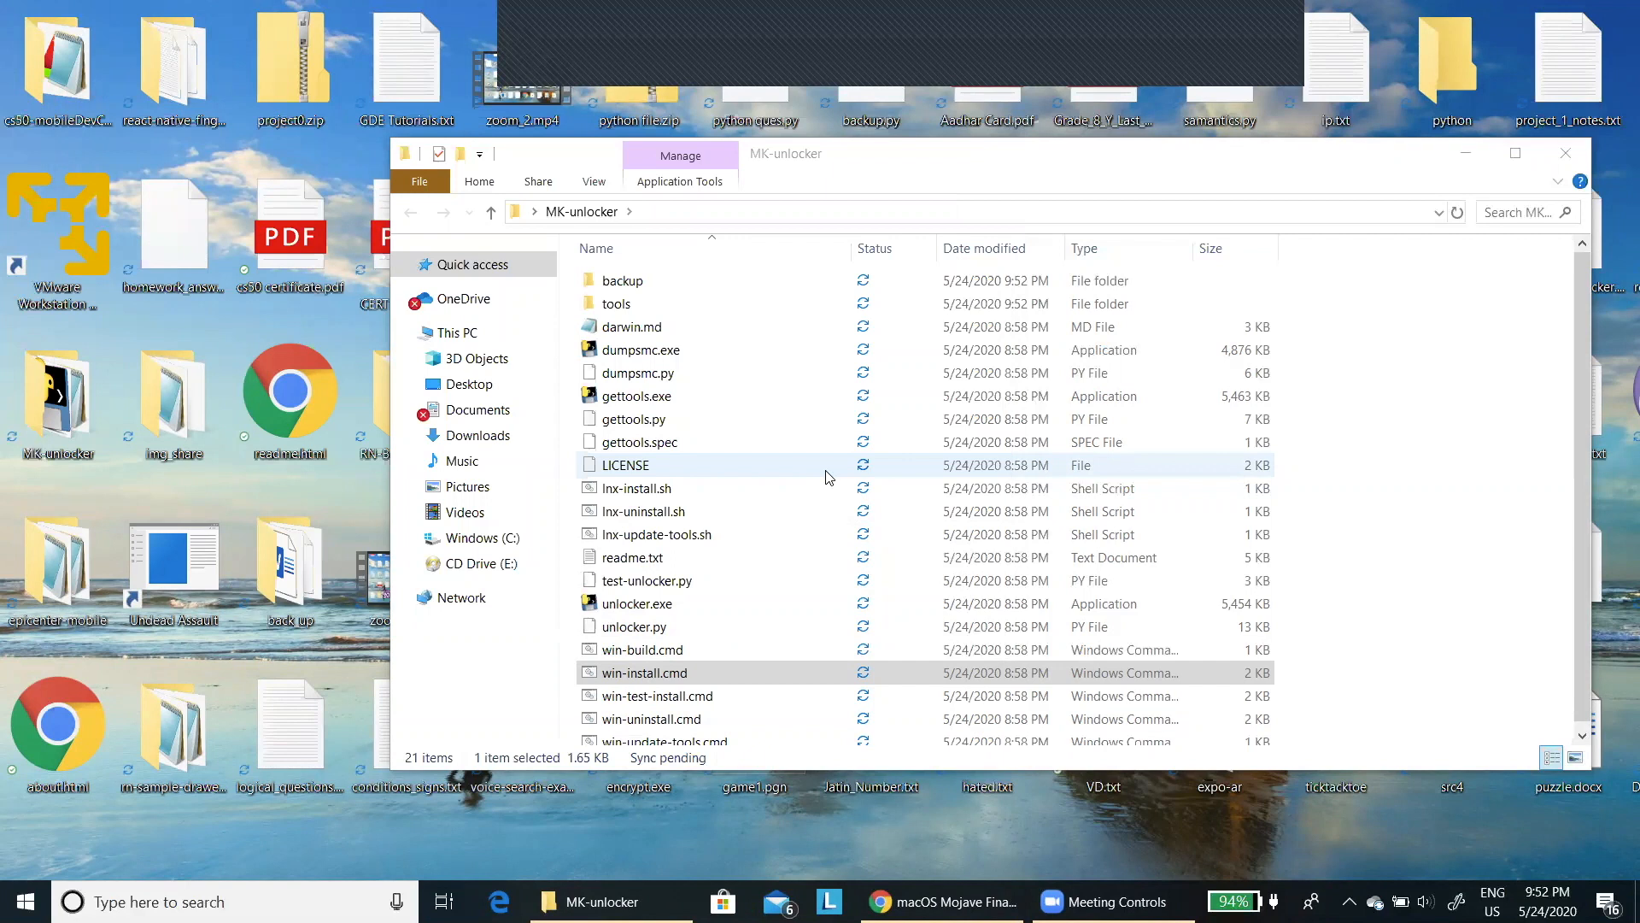
Close the MK-unlocker folder window
key(alt+space)
key(Escape)
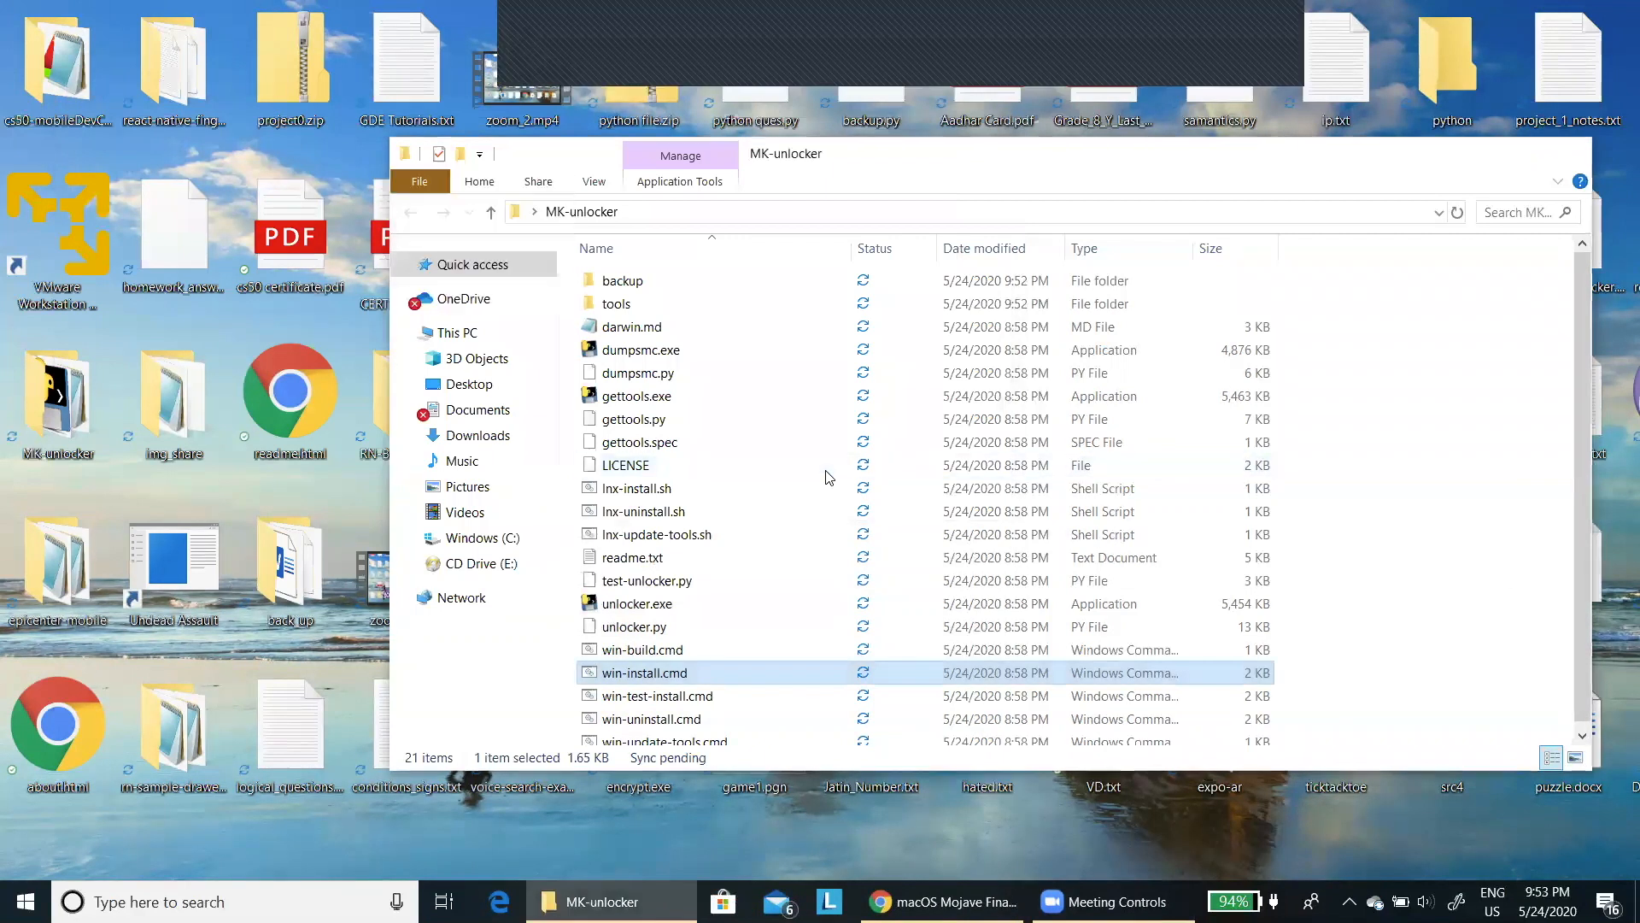
key(alt+F4)
Launch VMware Workstation 15 Player and start a new virtual machine with the option "I will install the operating system later"
key(super)
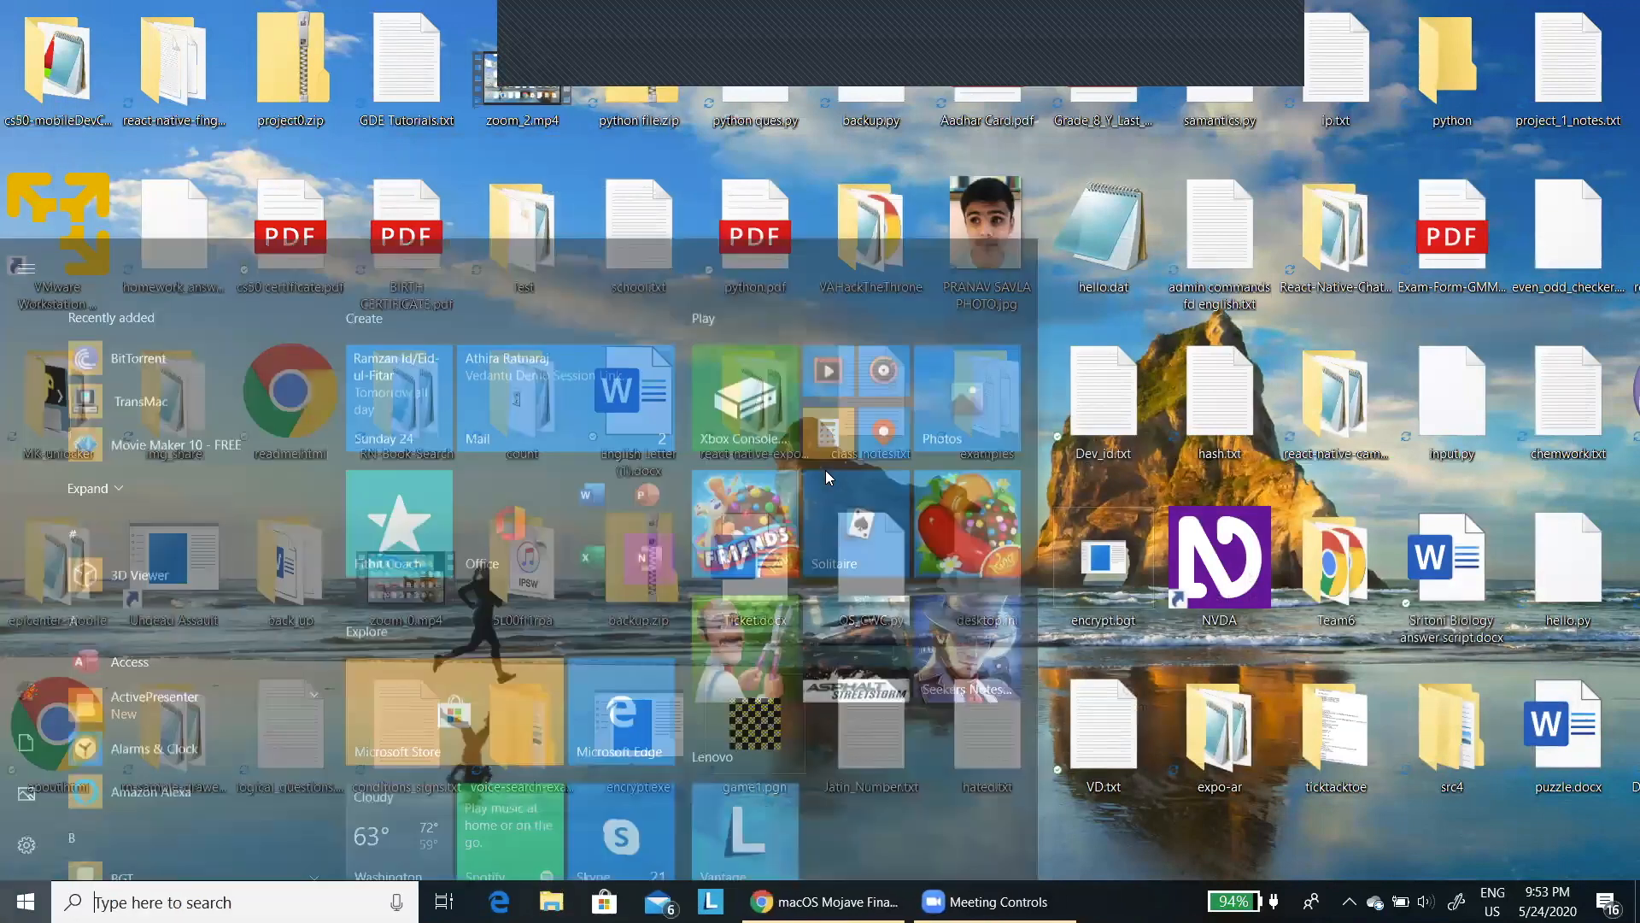
text(v)
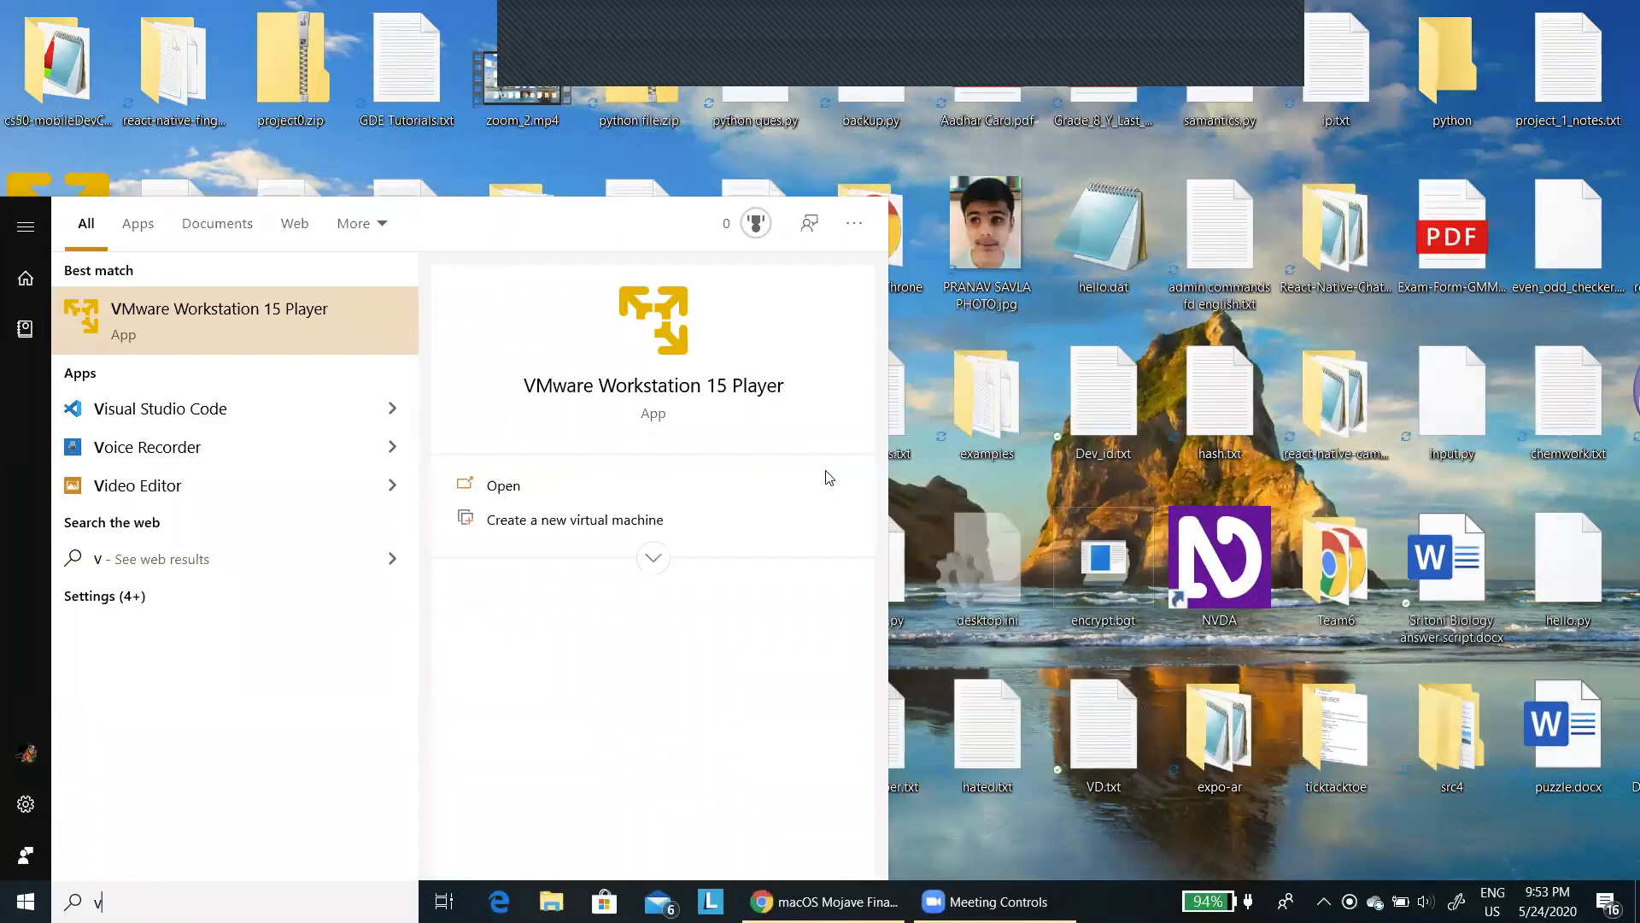
key(Return)
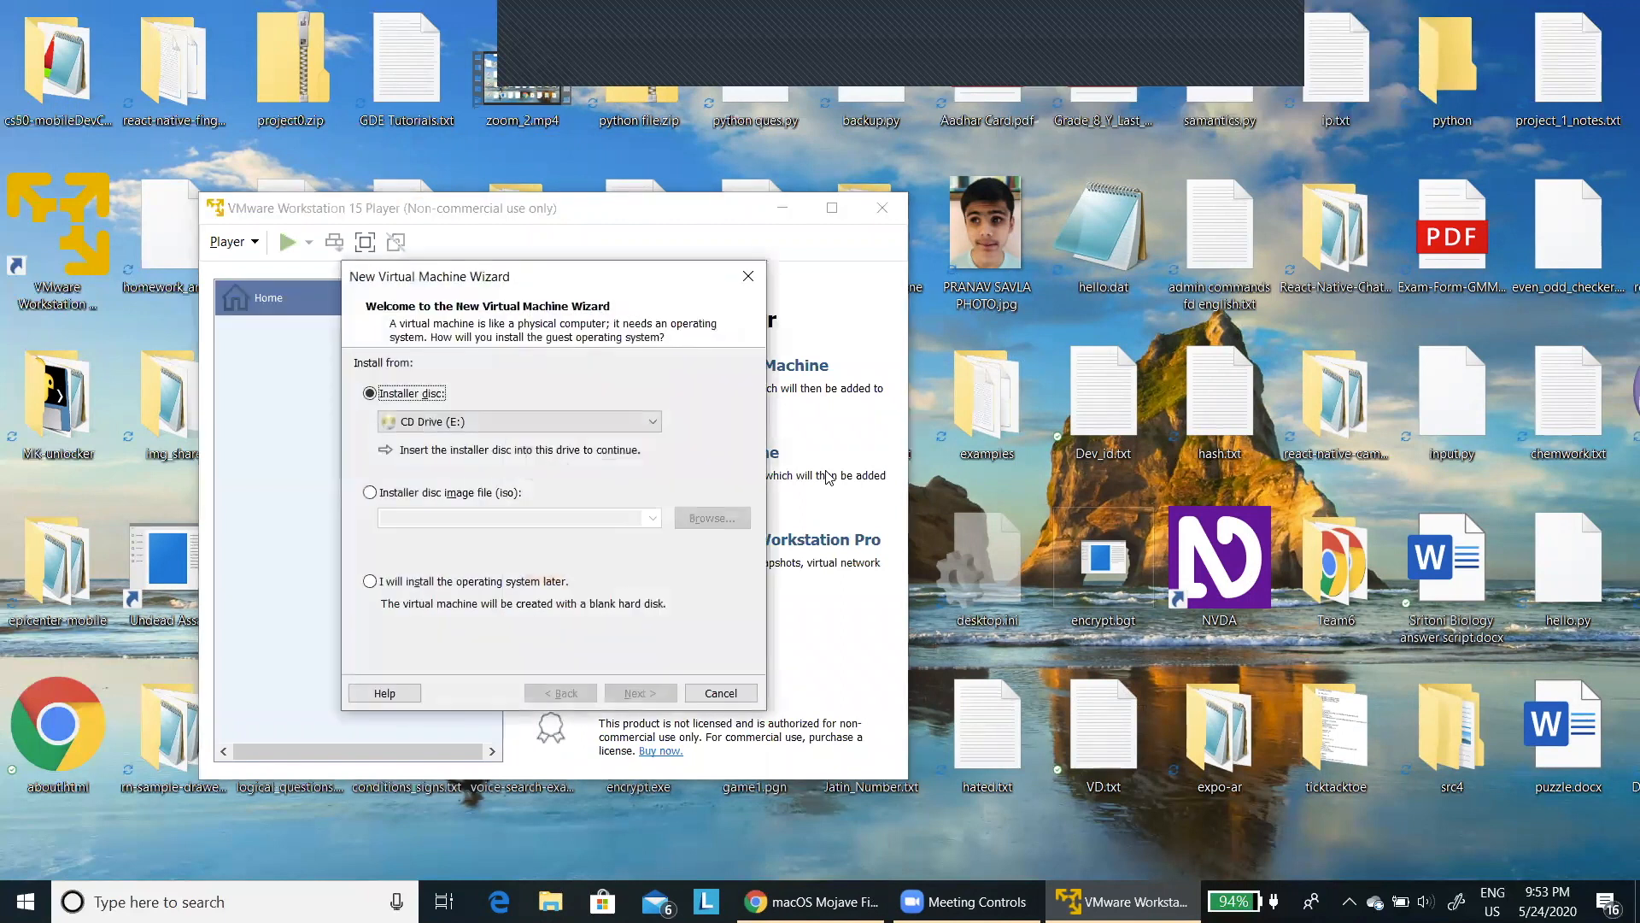
key(Down)
key(Down)
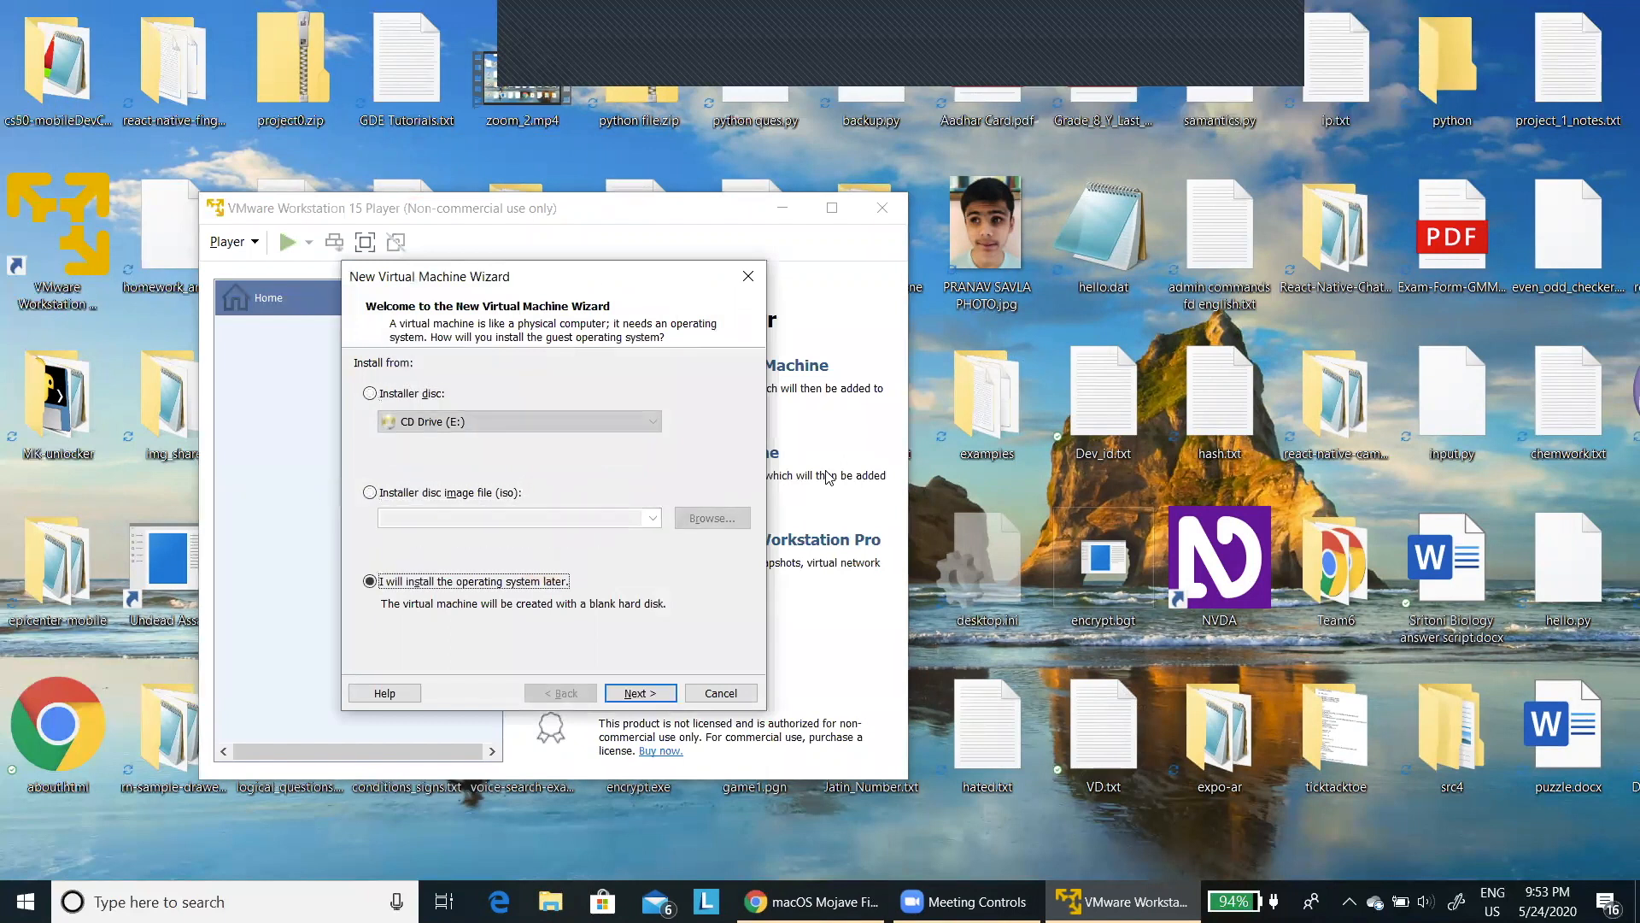
key(Return)
Examine the guest operating system choices for Apple Mac OS X, then cancel the wizard and close VMware Player
key(Down)
key(Down)
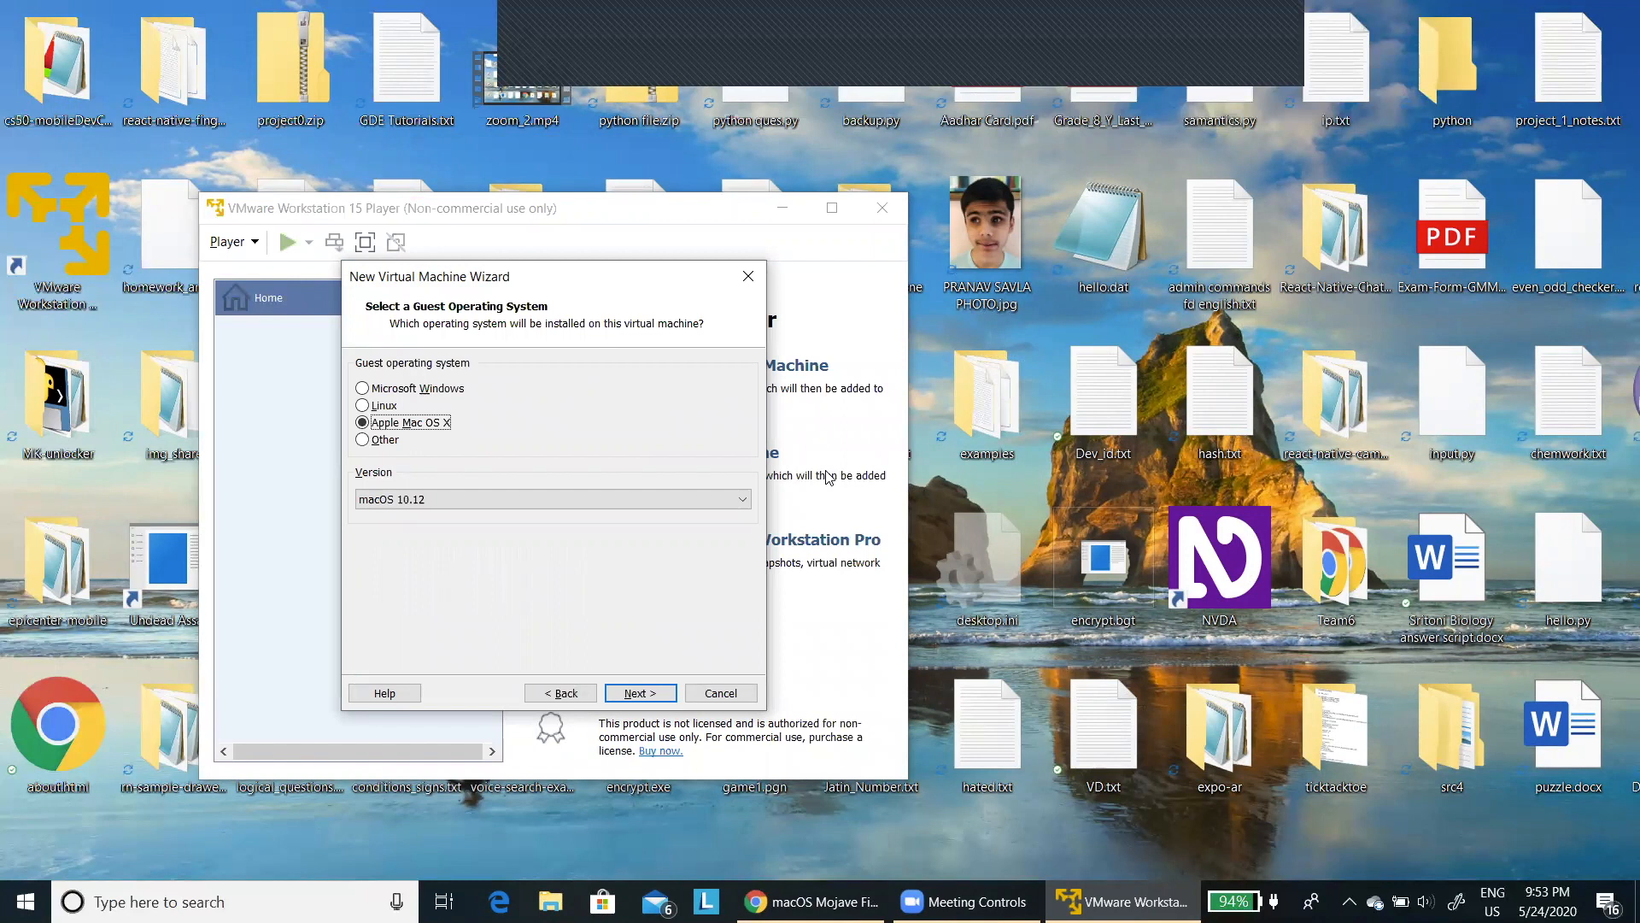
key(Up)
key(Up)
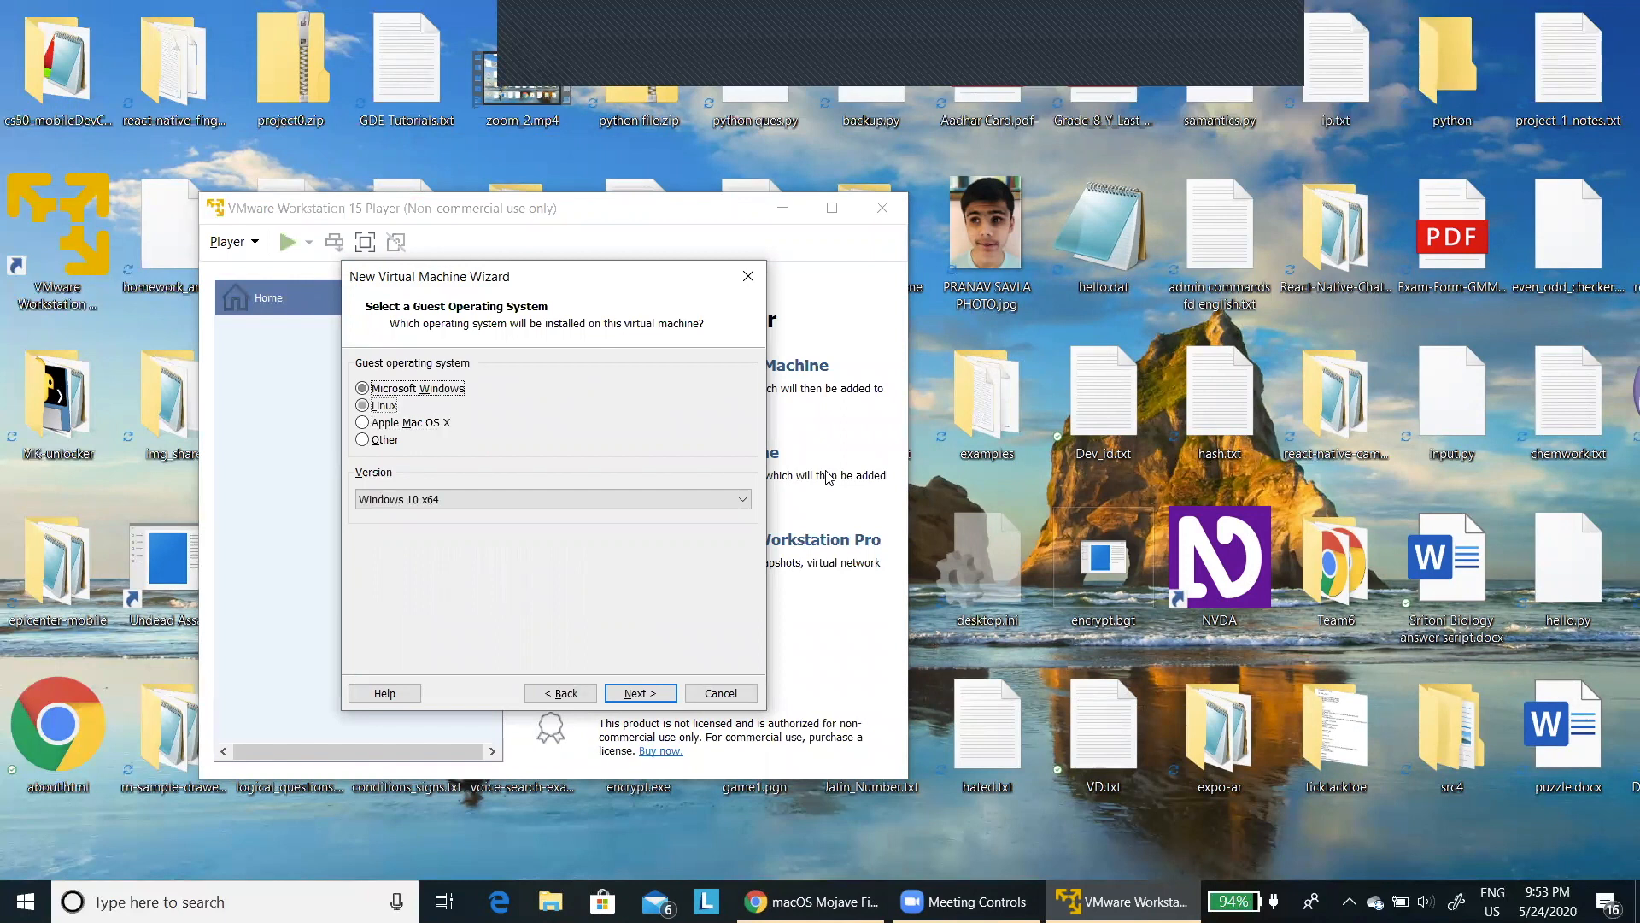
key(Down)
key(Down)
key(Down)
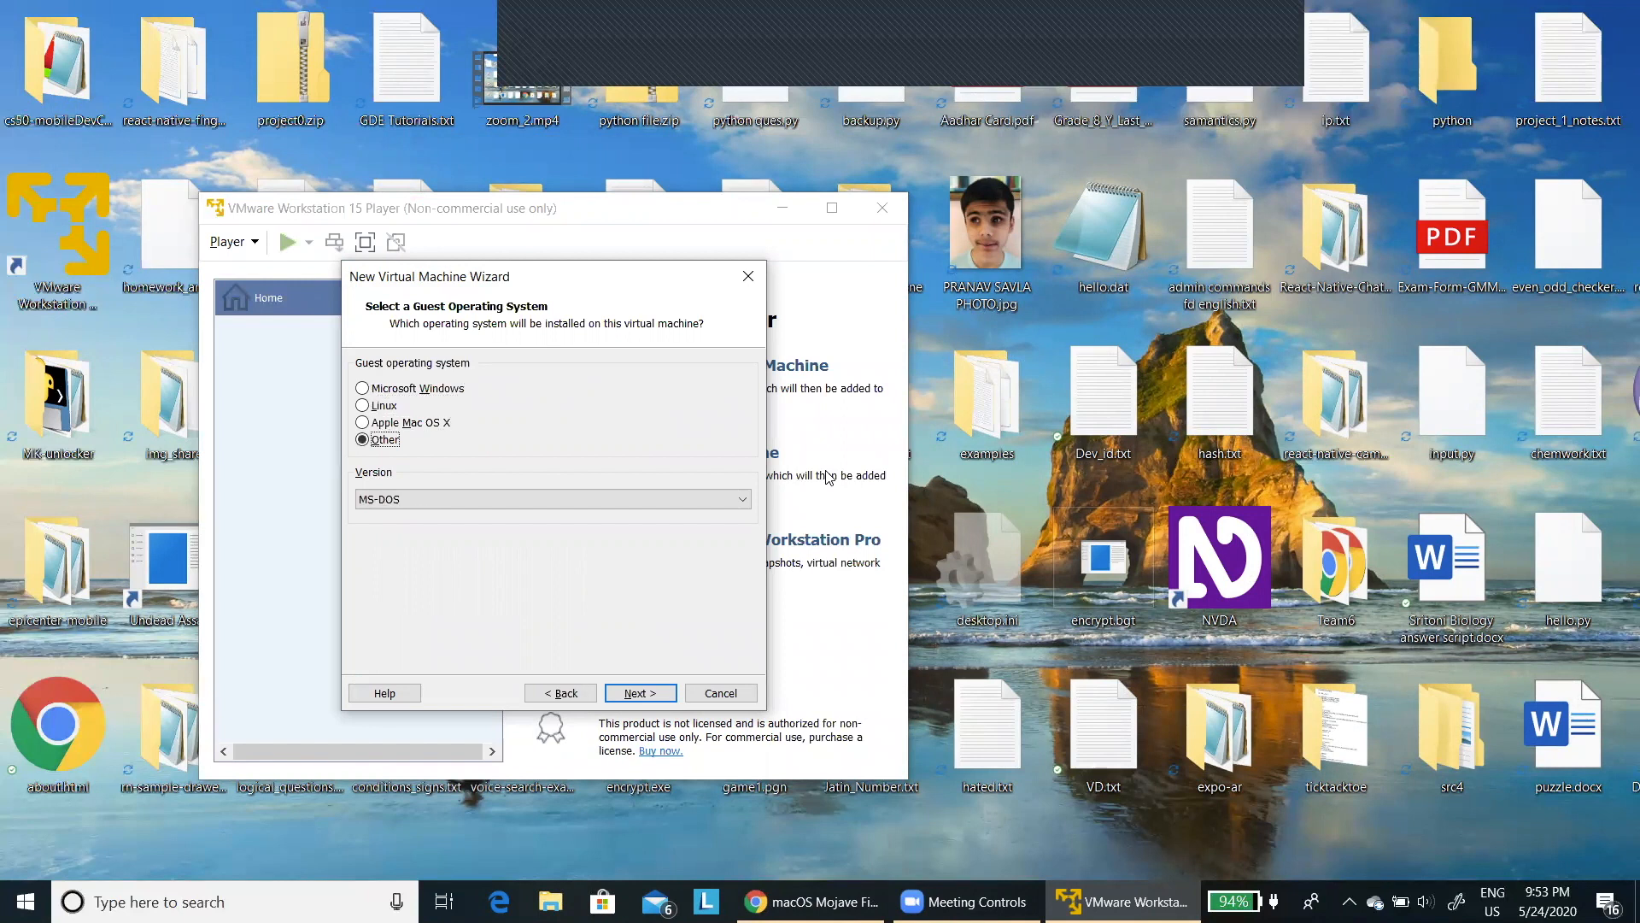
key(Escape)
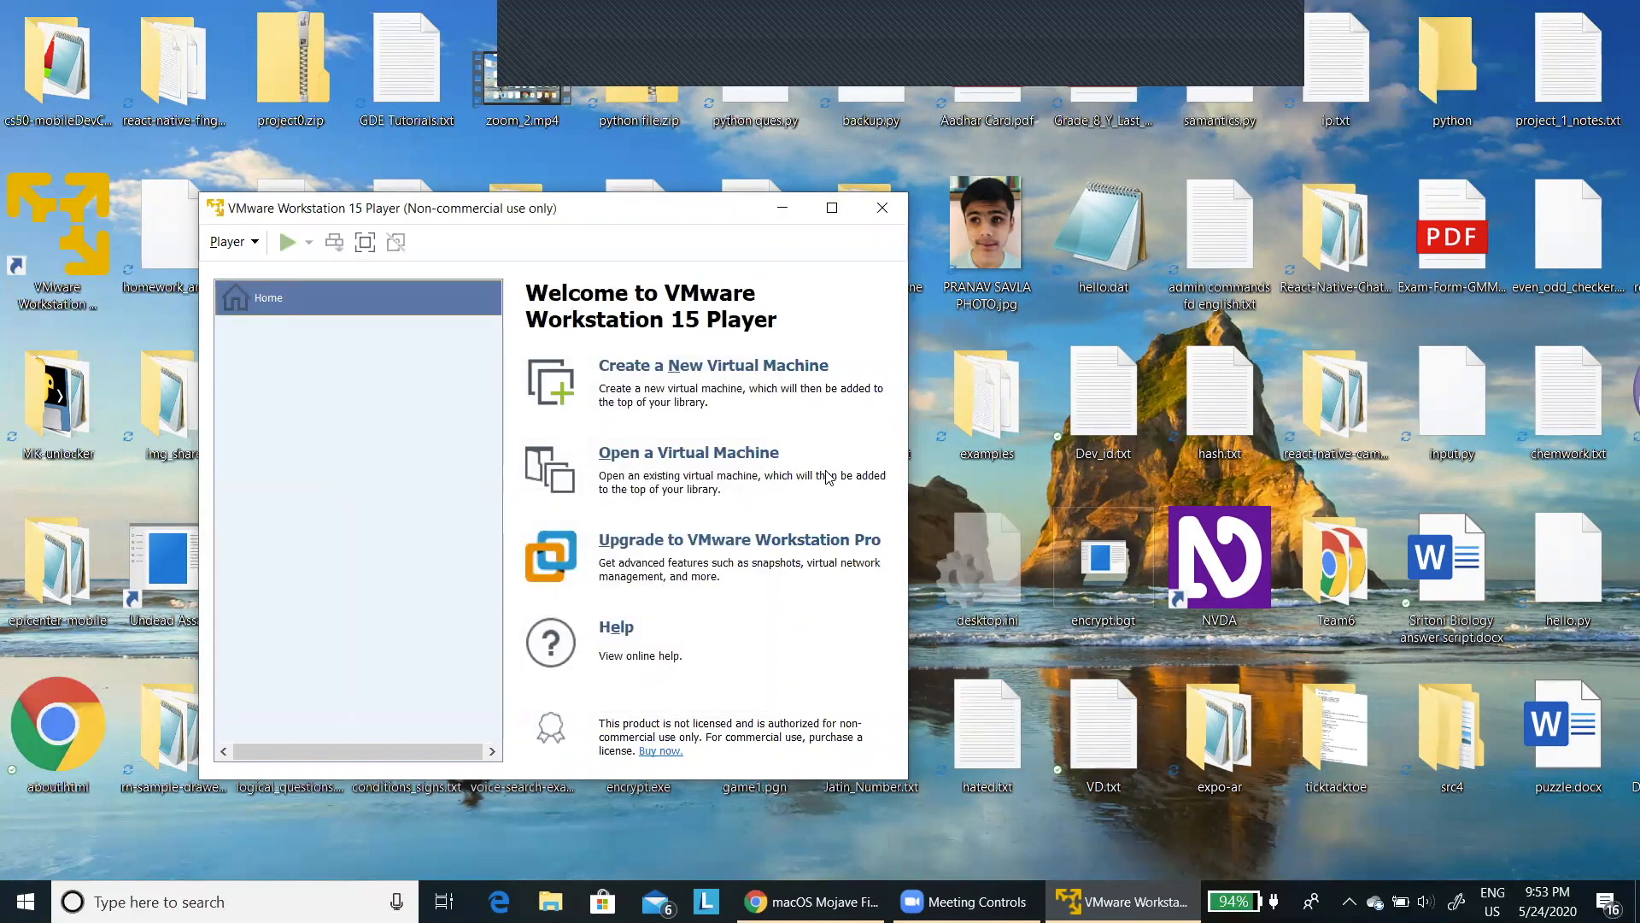
key(alt+F4)
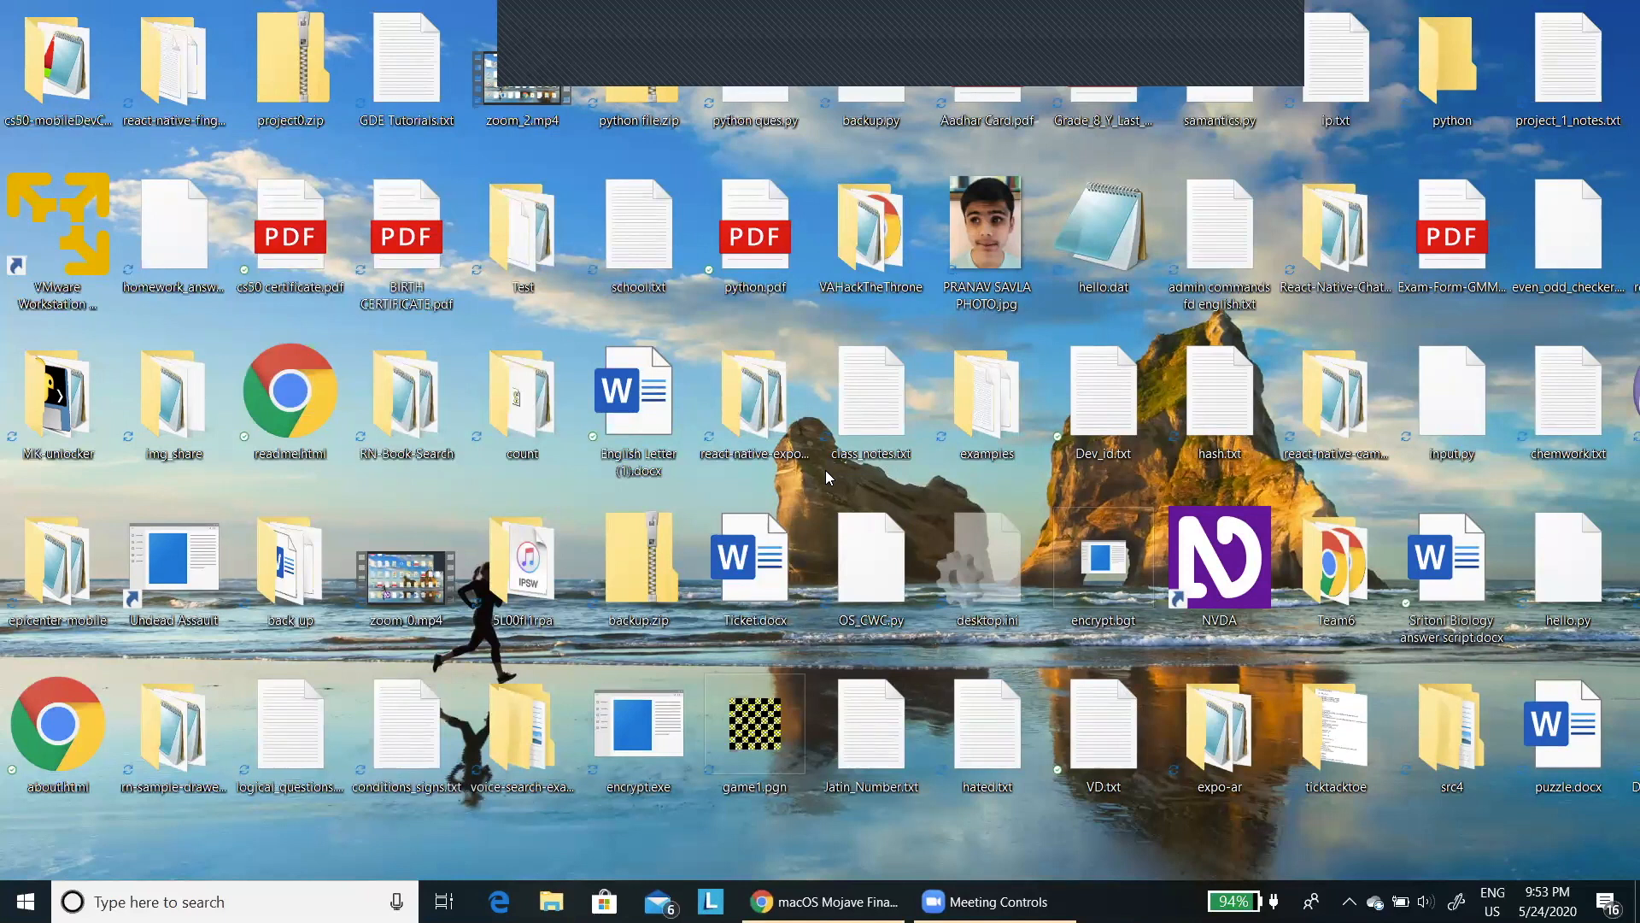
Open the Documents folder from This PC and locate the macOS Mojave Final APFS by Geekrar virtual disk file
key(alt+Tab)
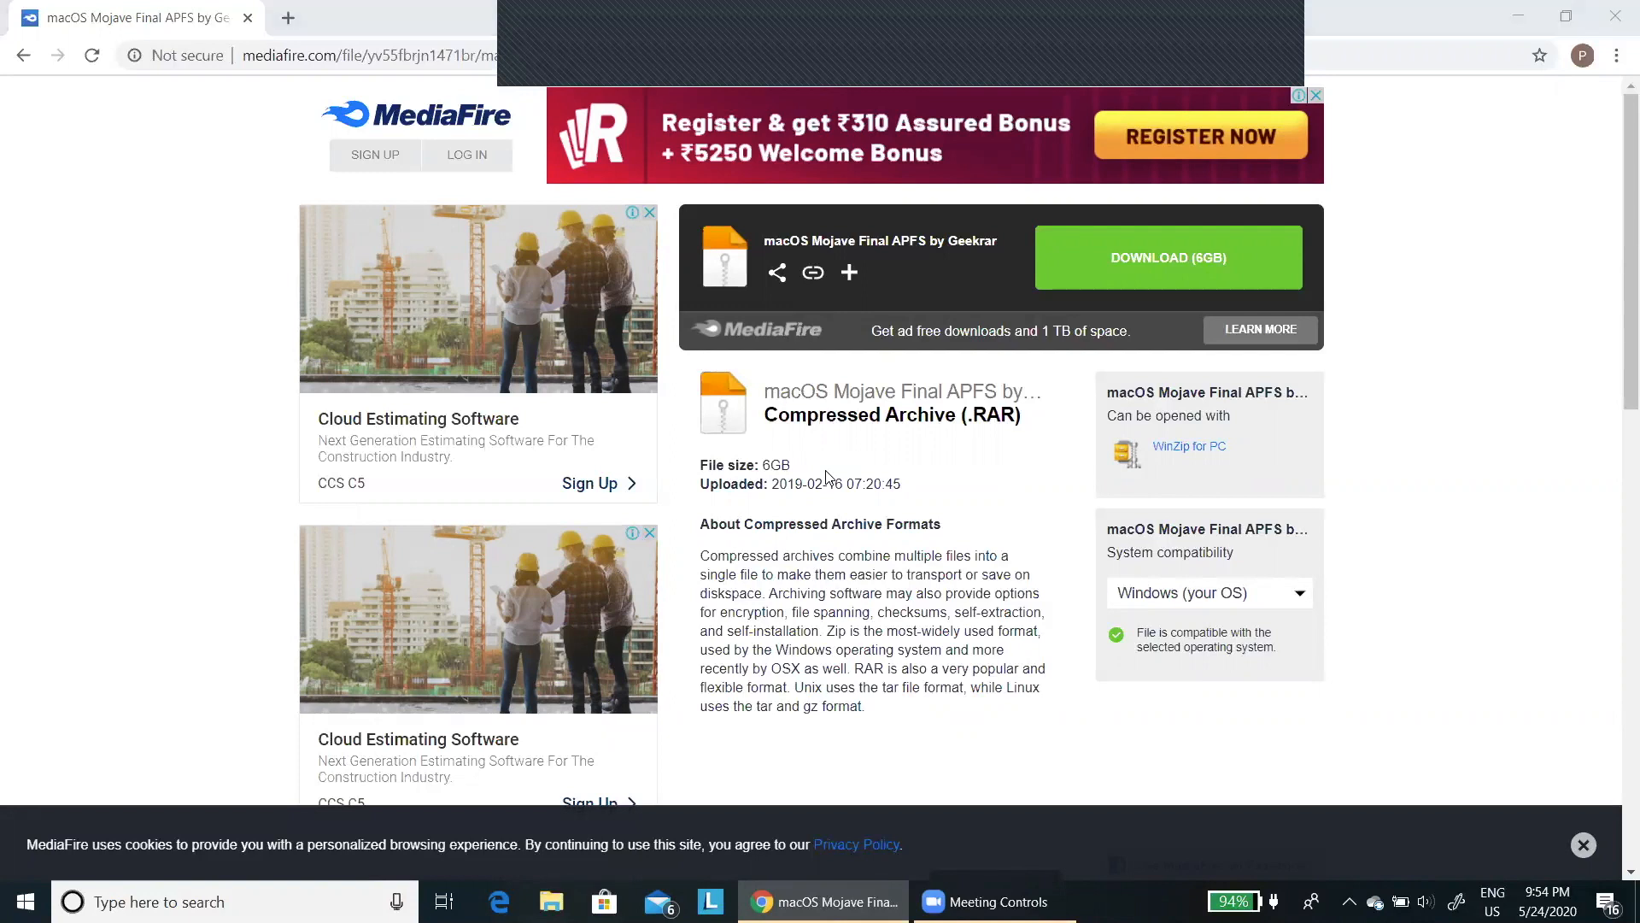
key(super)
text(t)
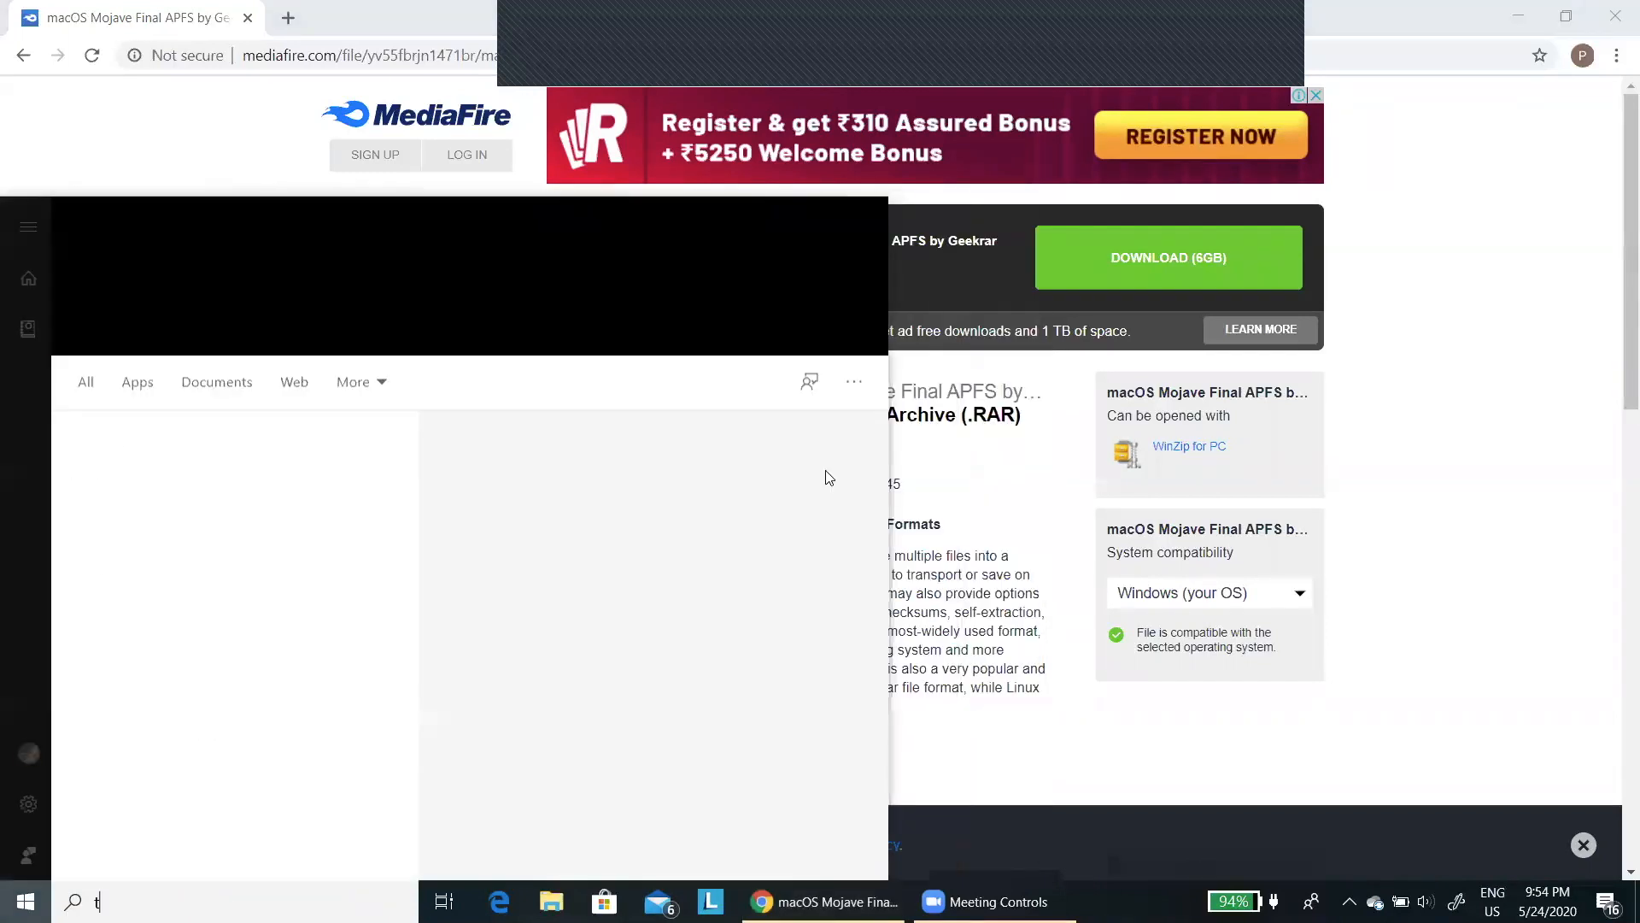
text(his pc)
key(Return)
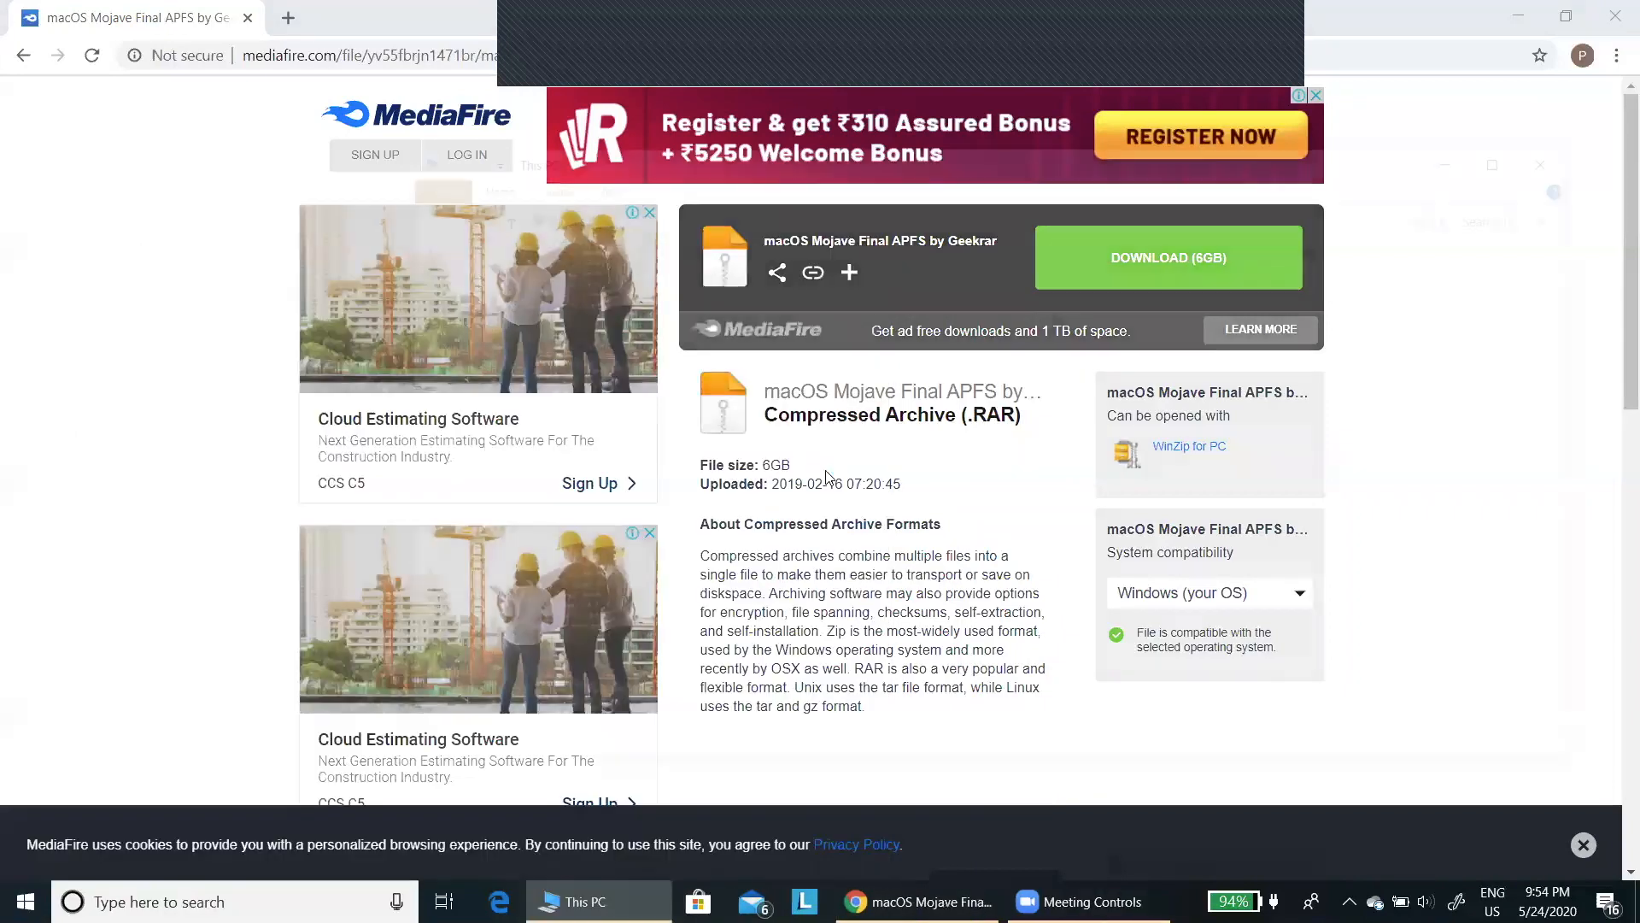
key(Right)
key(Right)
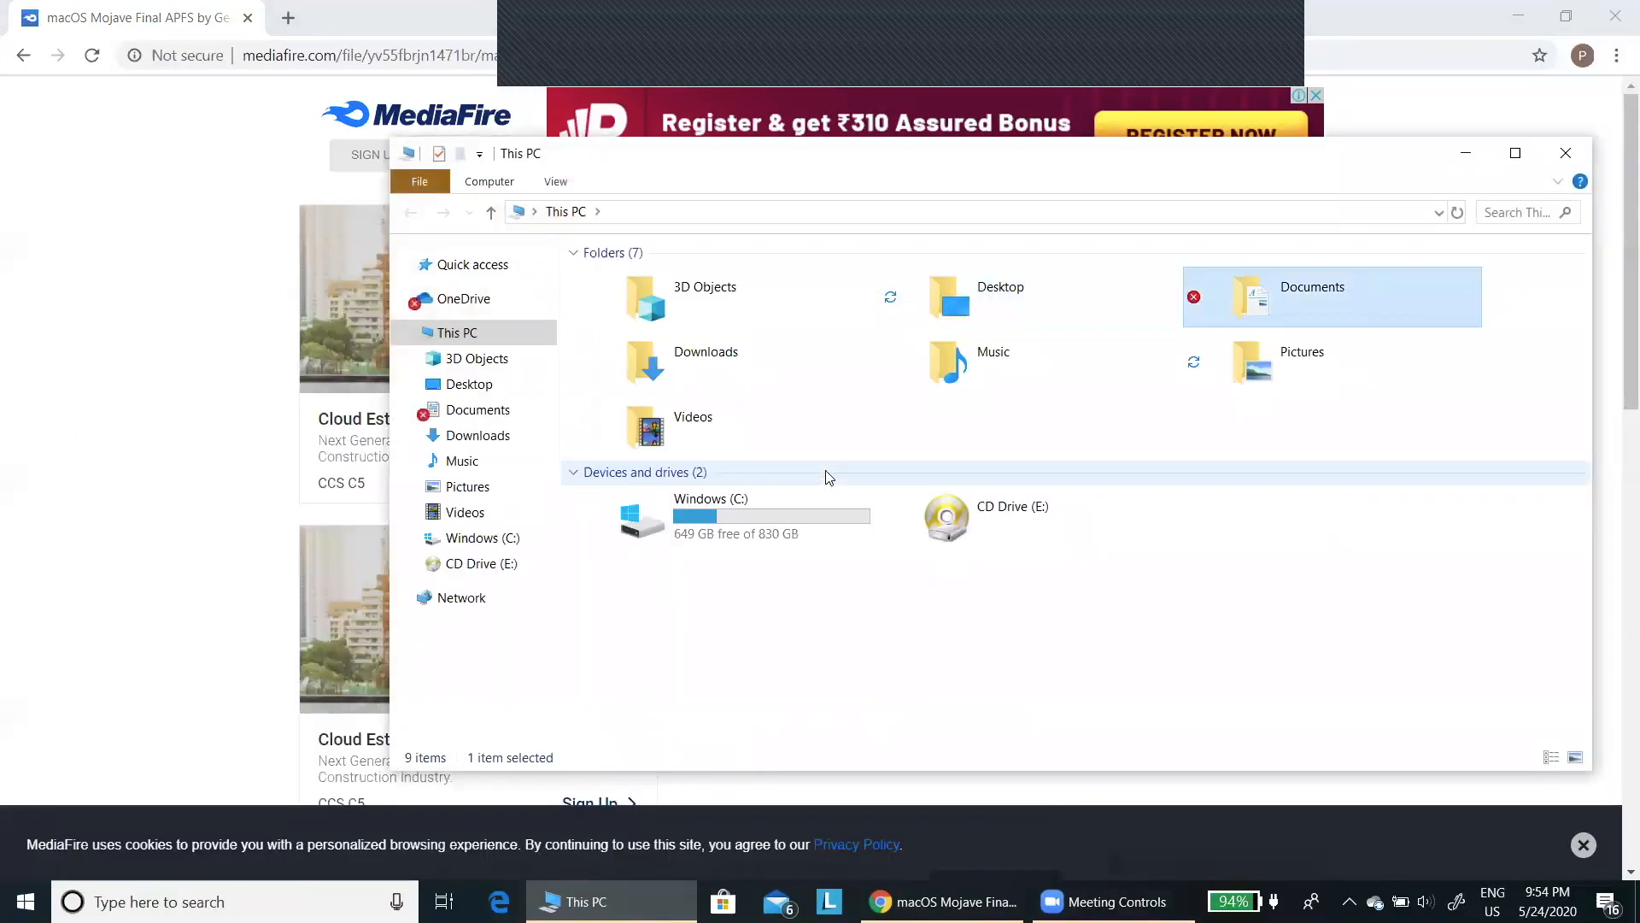
key(Return)
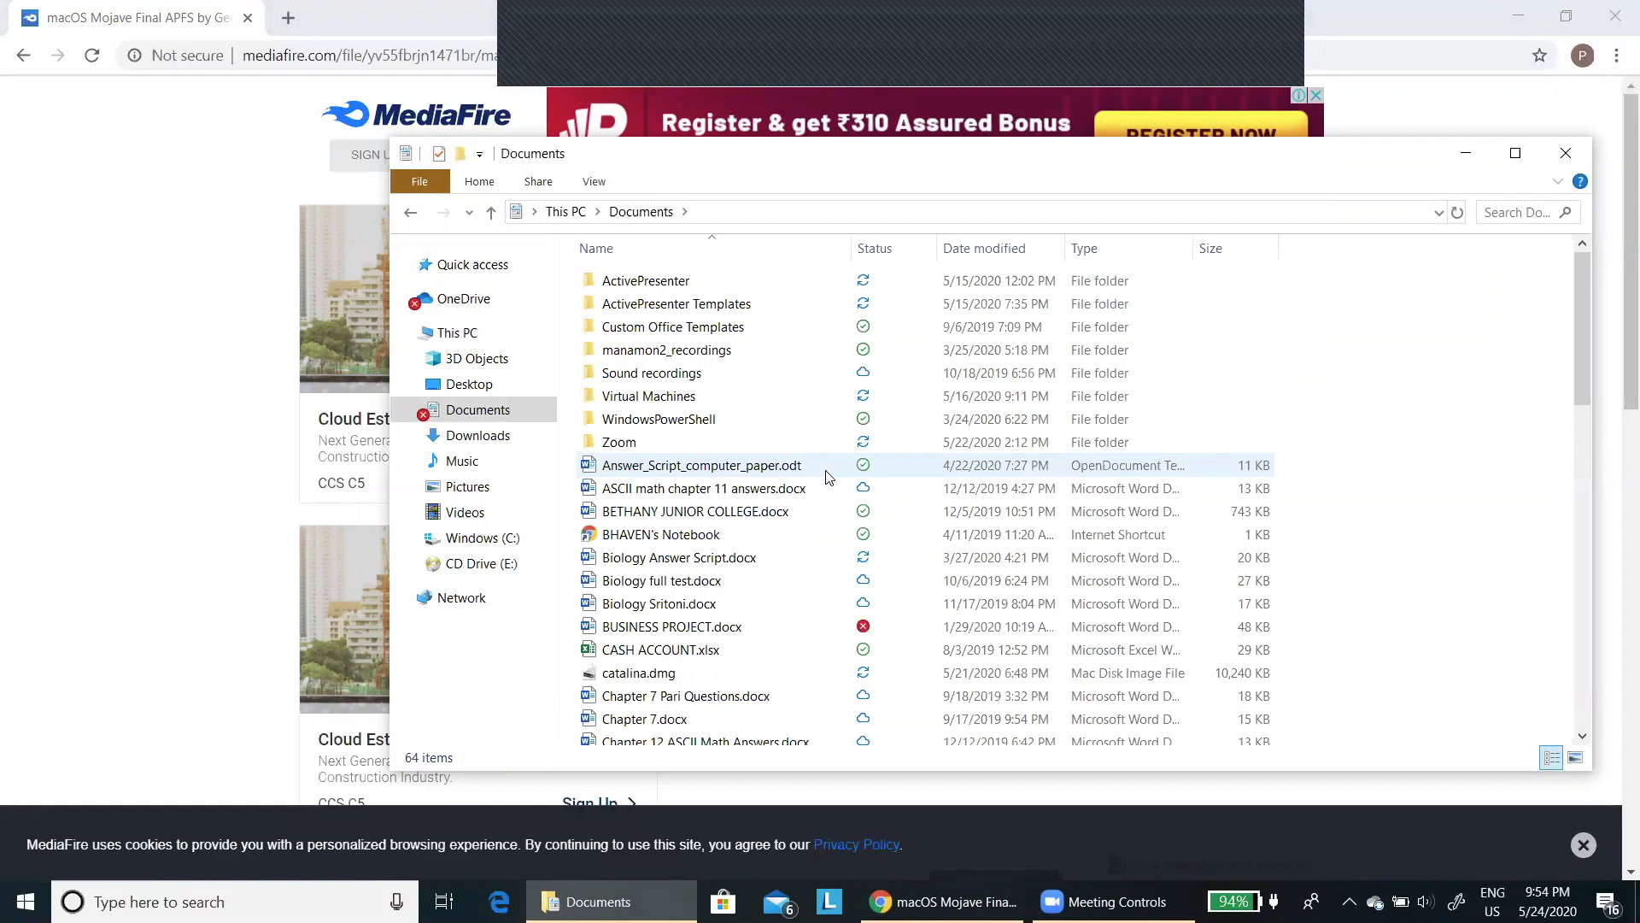
text(mac)
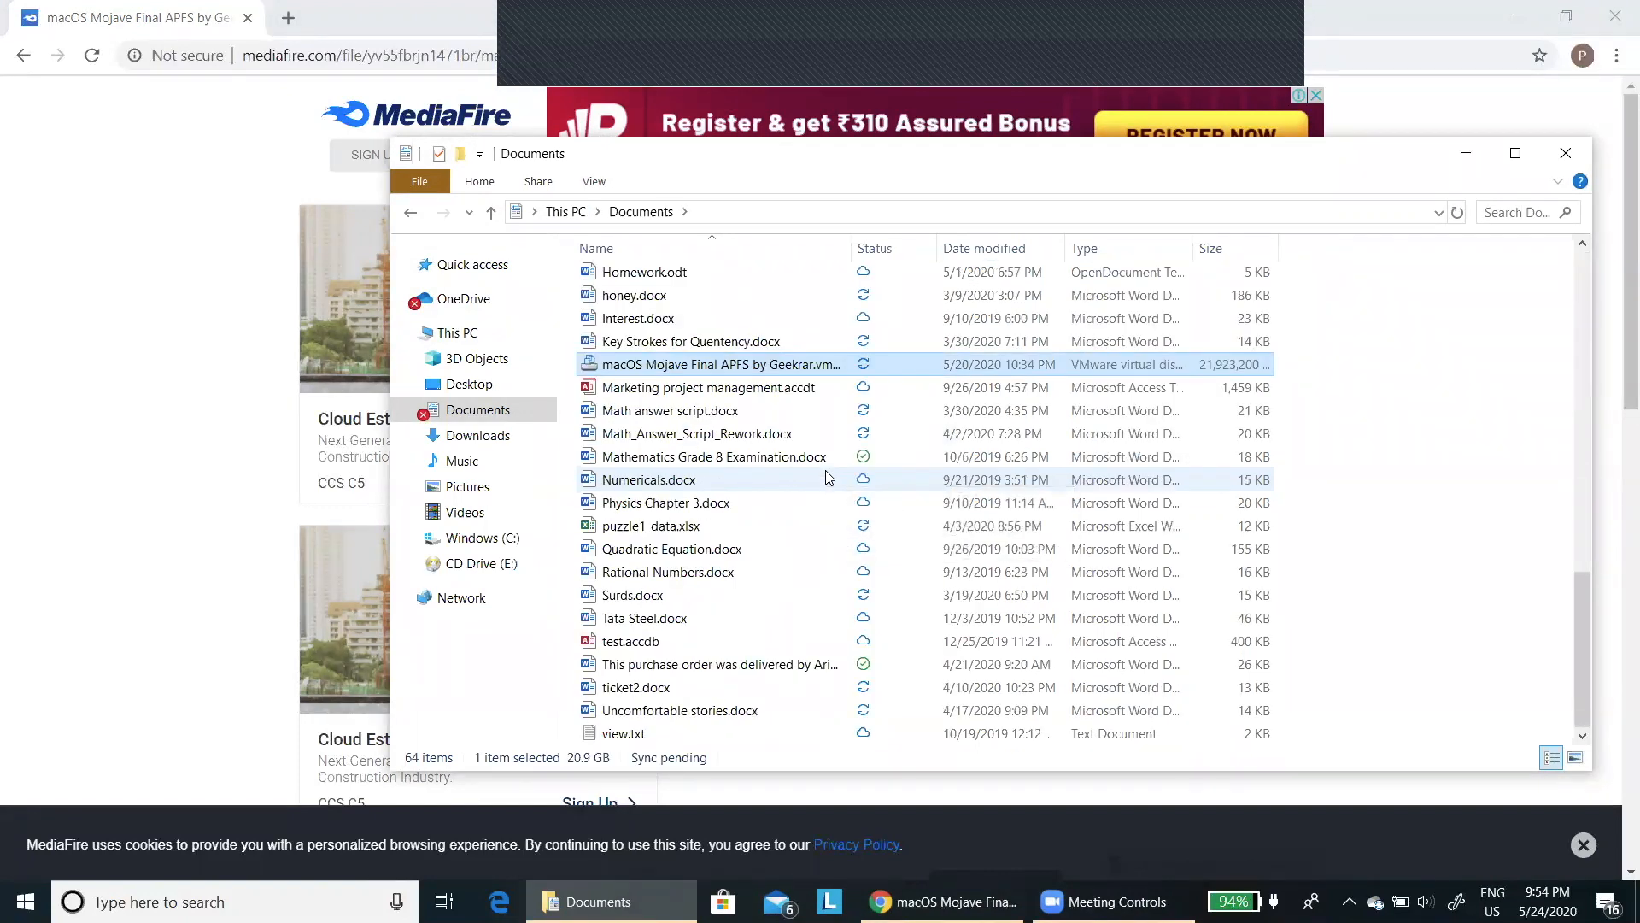
Review the macOS Mojave virtual disk file's details in the list, then close the Documents window
key(Right)
key(Right)
key(Right)
key(Right)
key(Left)
key(Left)
key(Left)
key(alt+space)
key(Up)
key(Escape)
key(alt+F4)
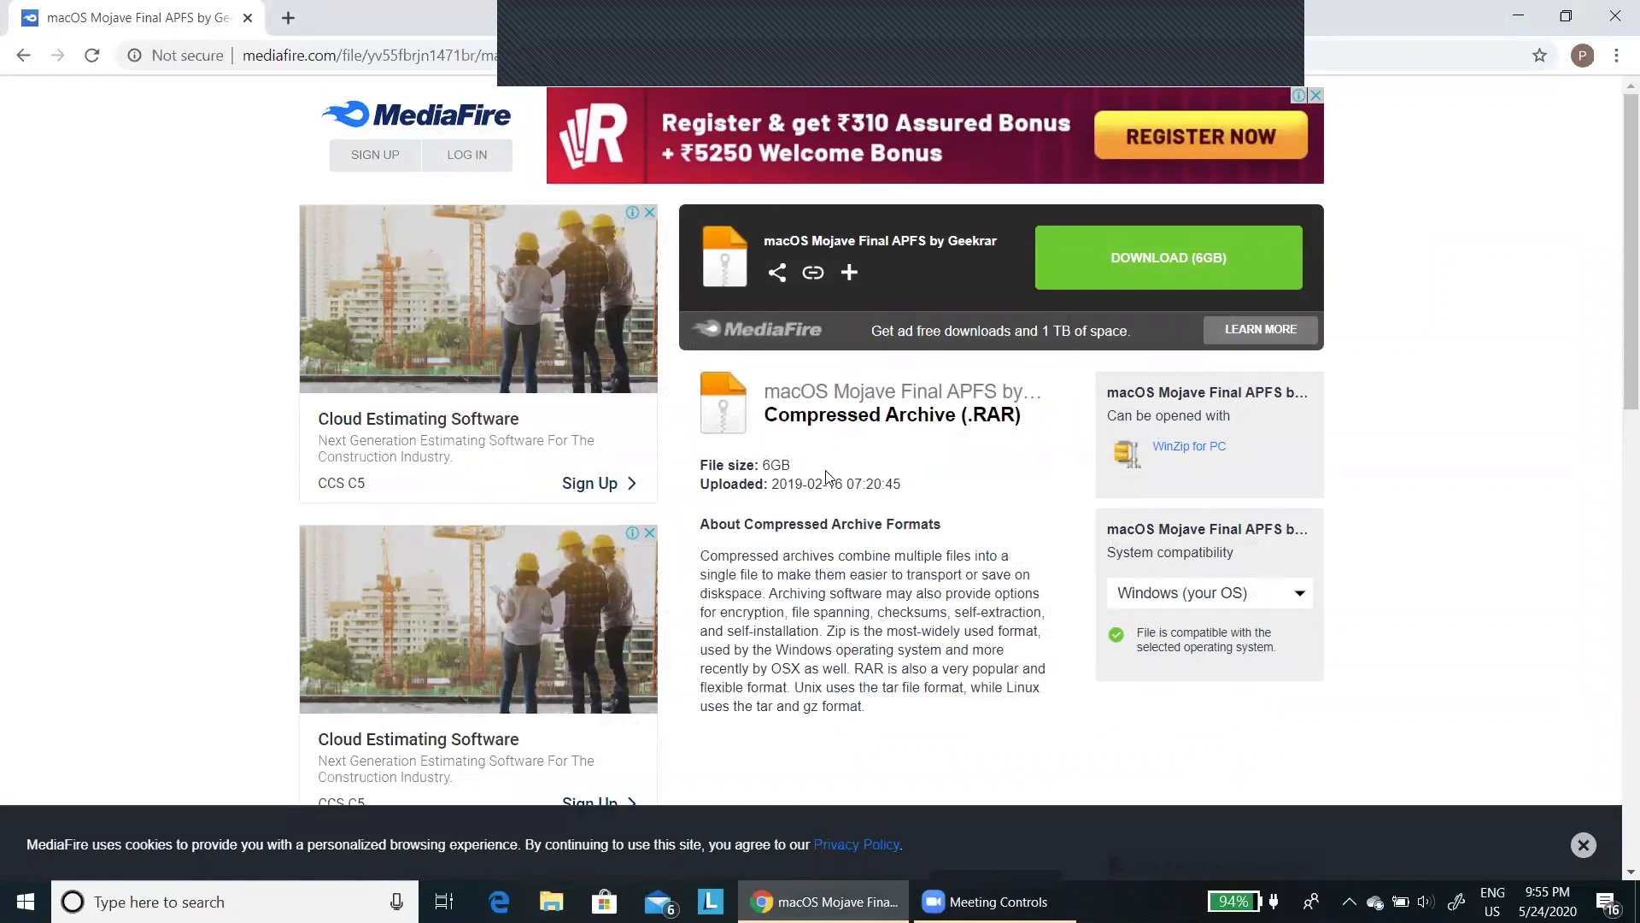
Close the browser window showing the macOS Mojave download page
key(alt+space)
key(Up)
key(Escape)
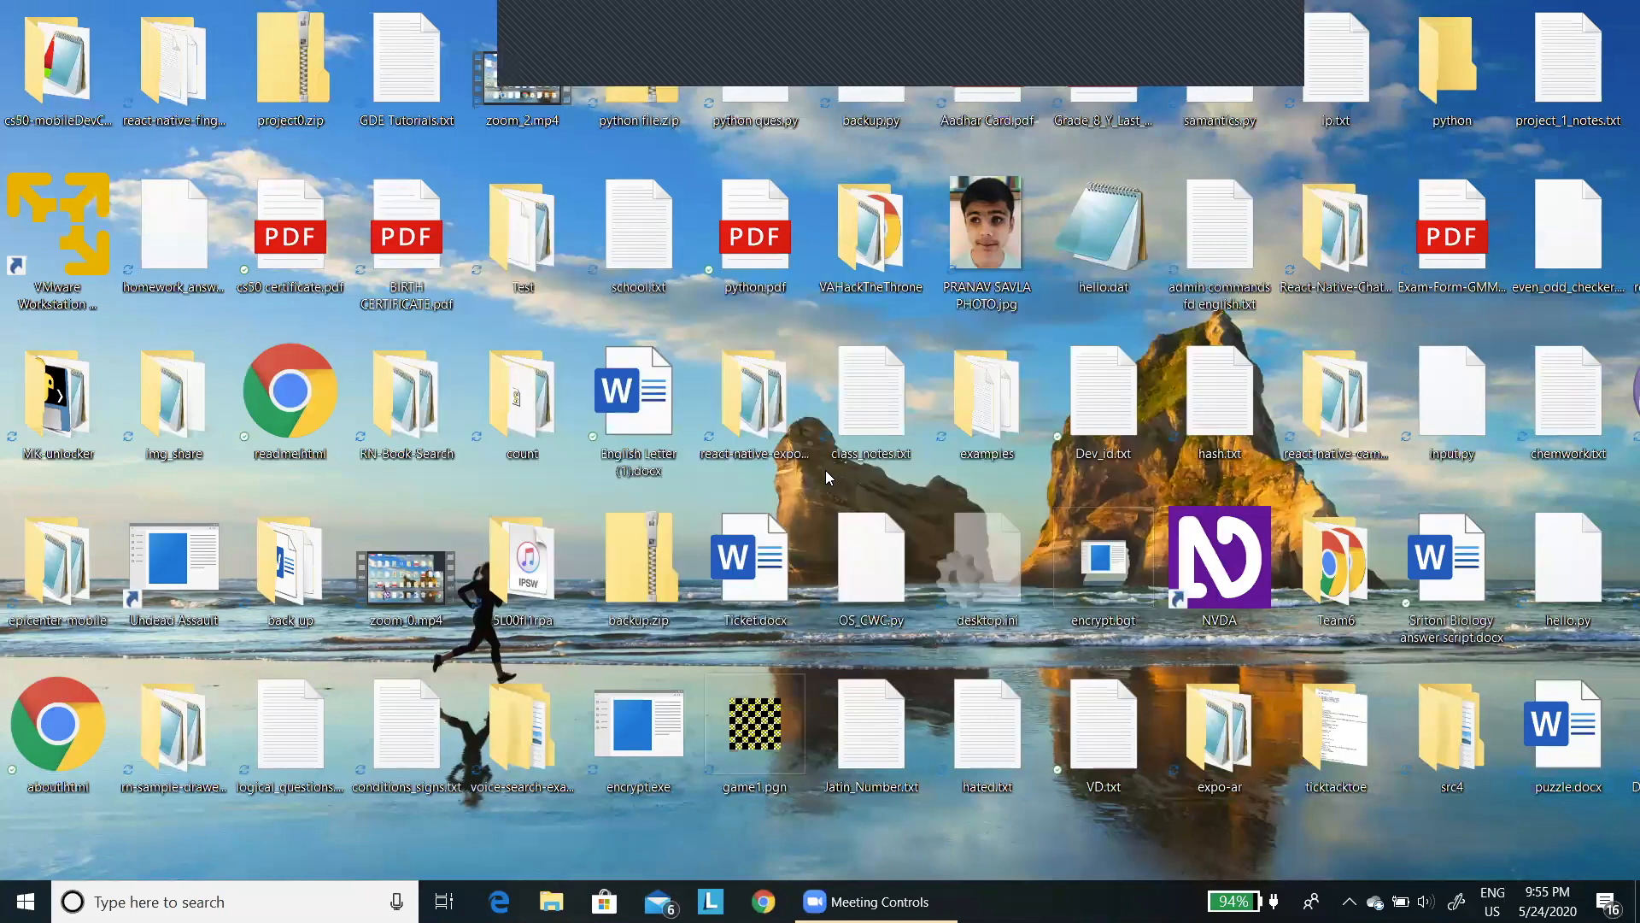
Launch VMware Workstation 15 Player and maximize its window
key(super)
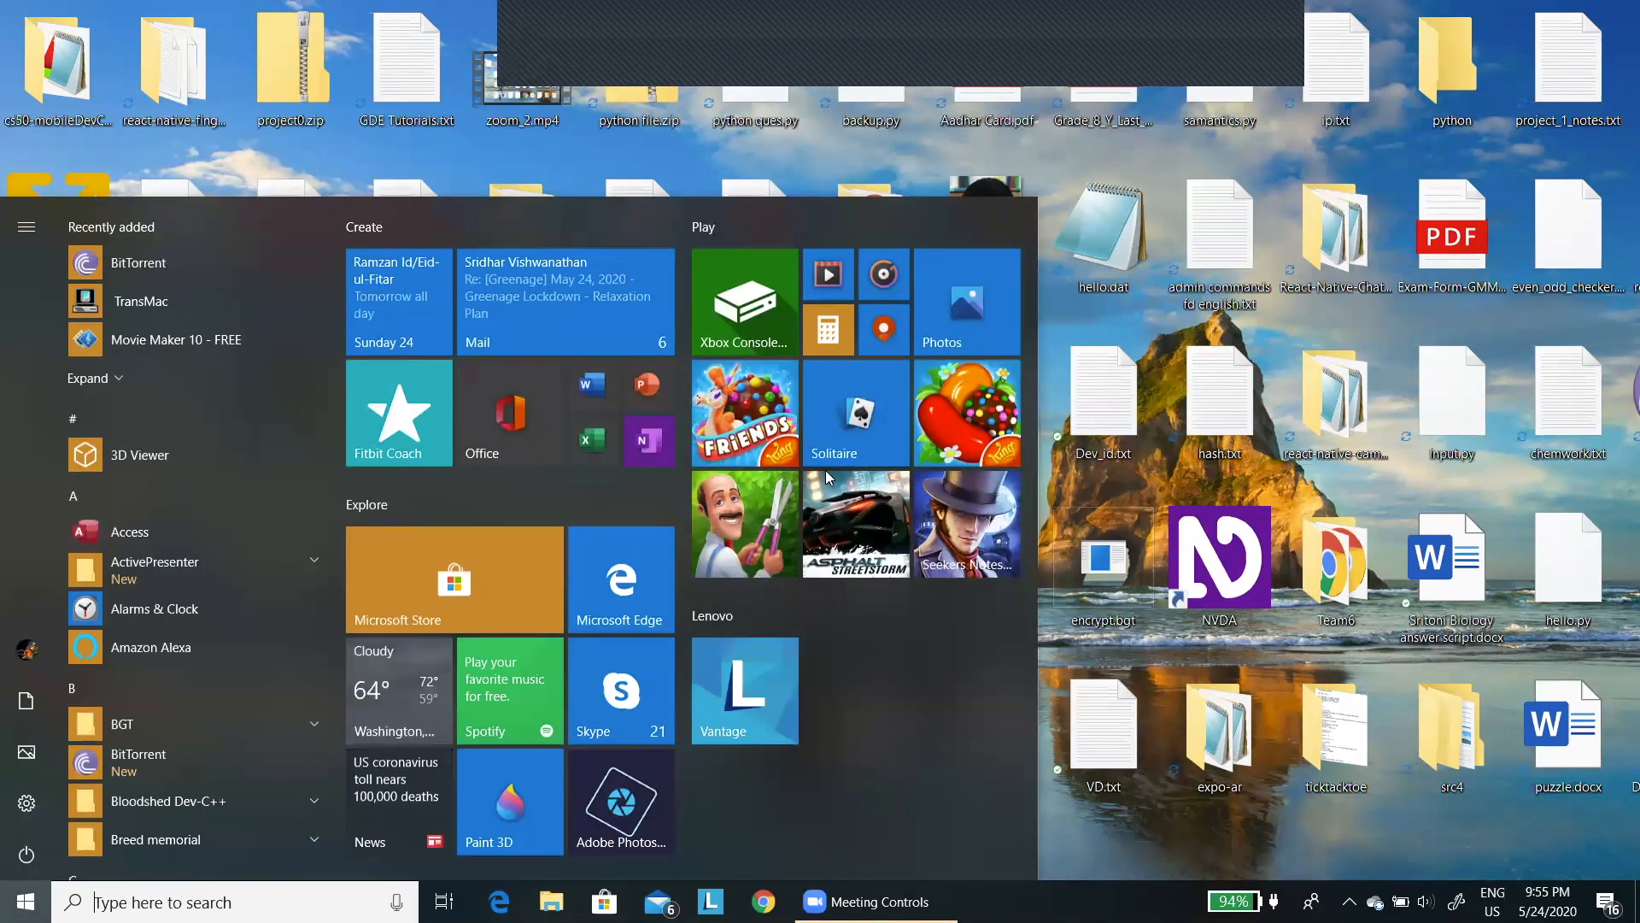
text(v)
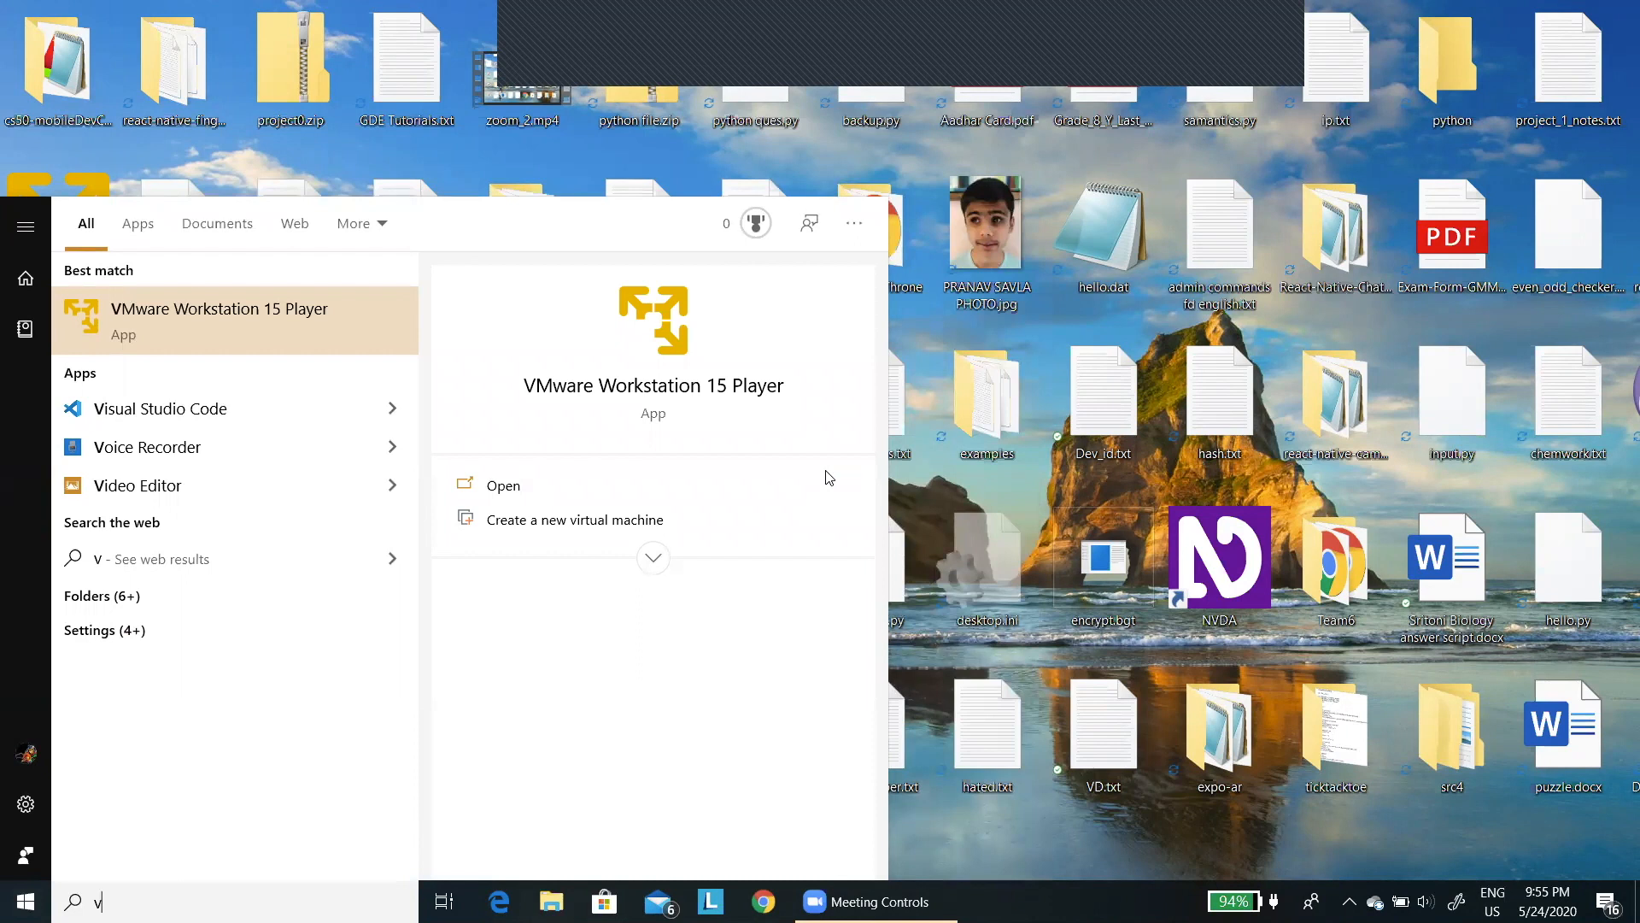
key(Escape)
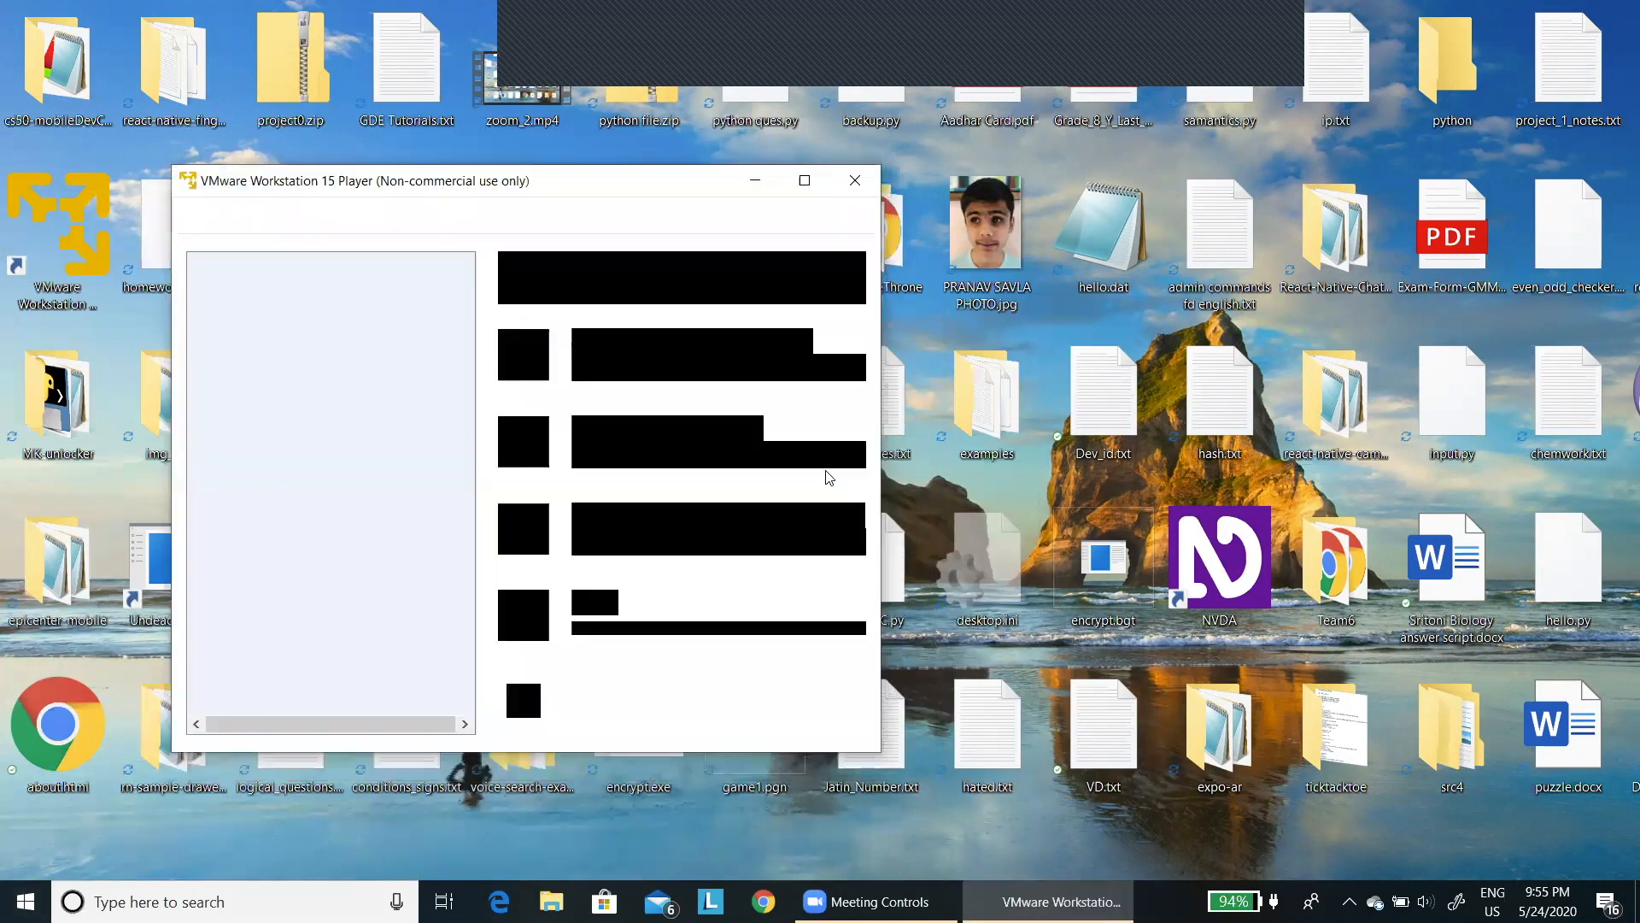
key(alt+space)
key(x)
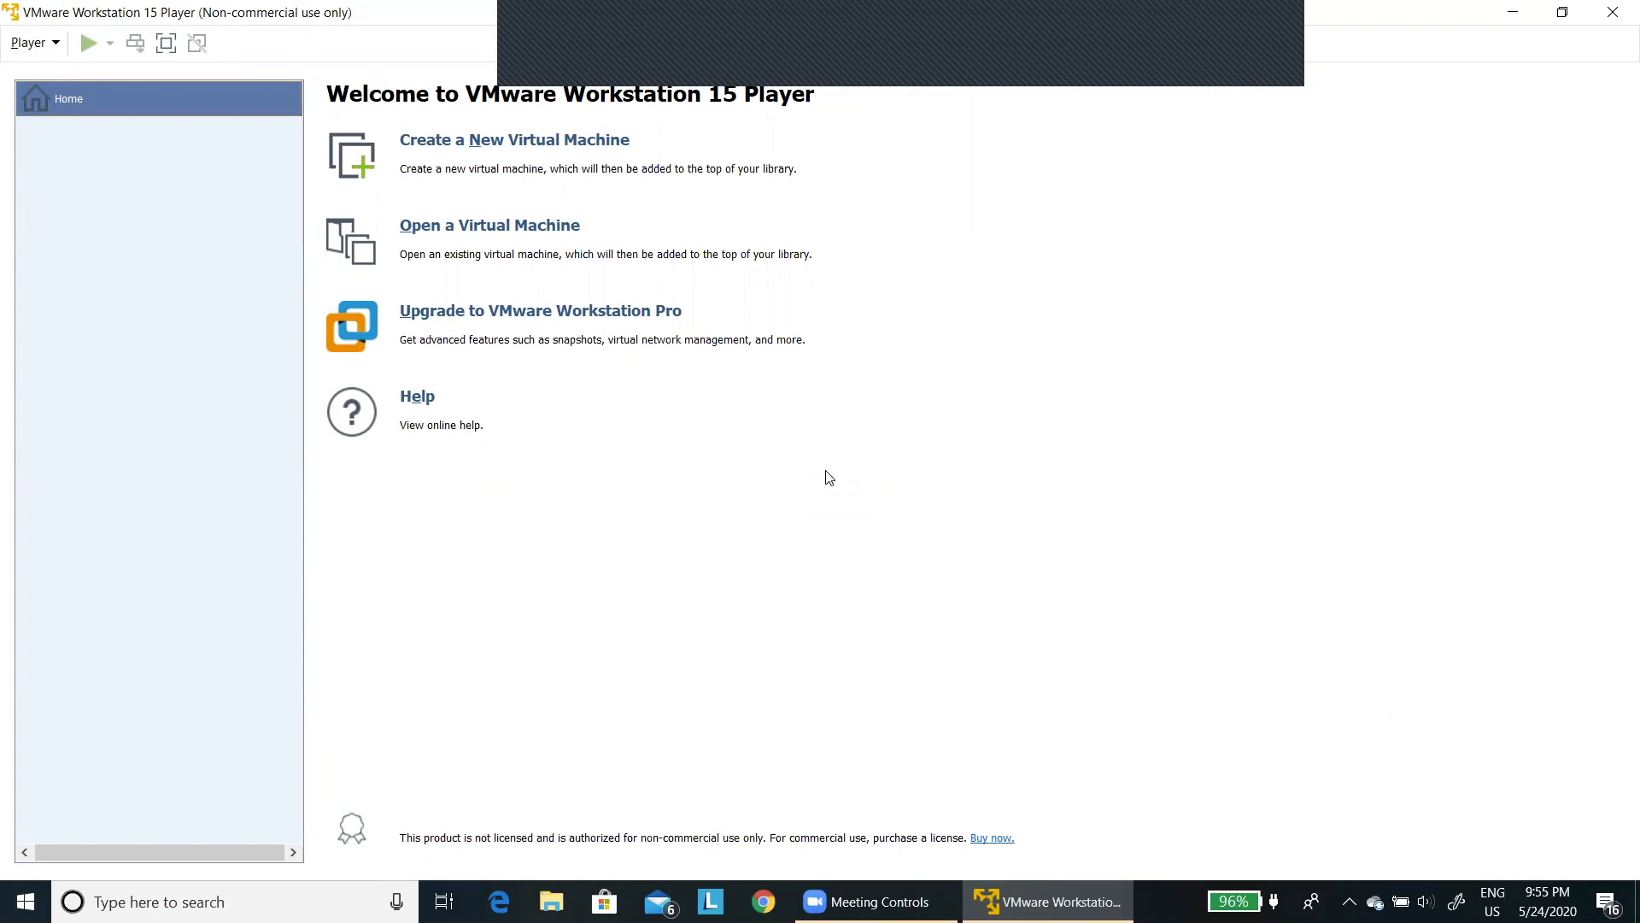
Start creating a new virtual machine and choose to install the operating system later
key(ctrl+n)
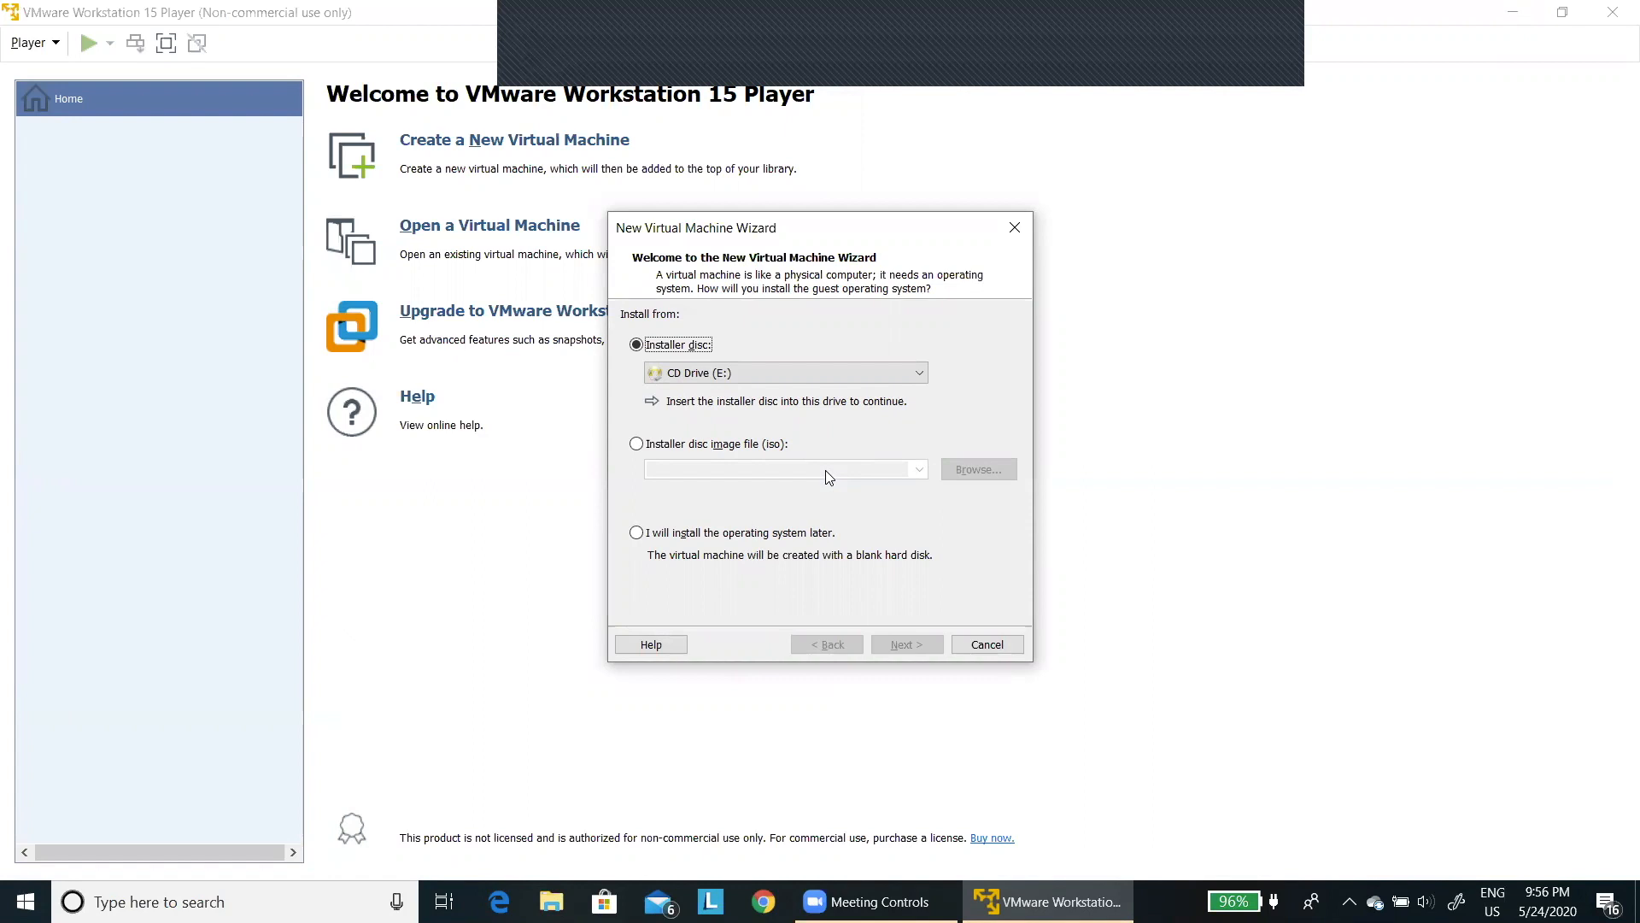
key(Down)
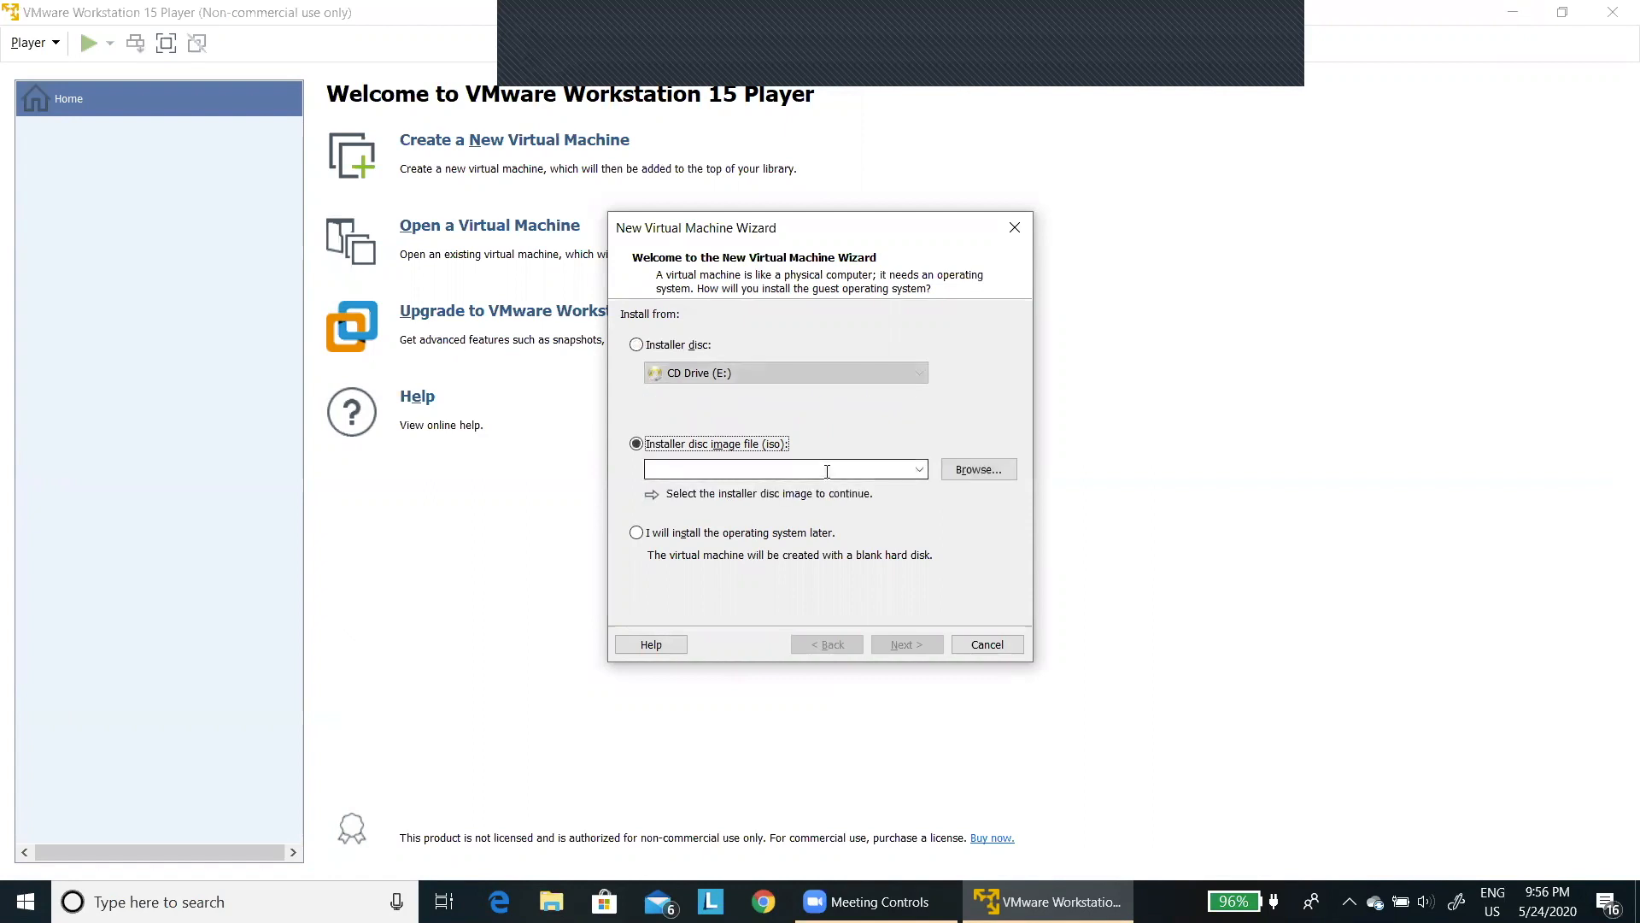
key(Down)
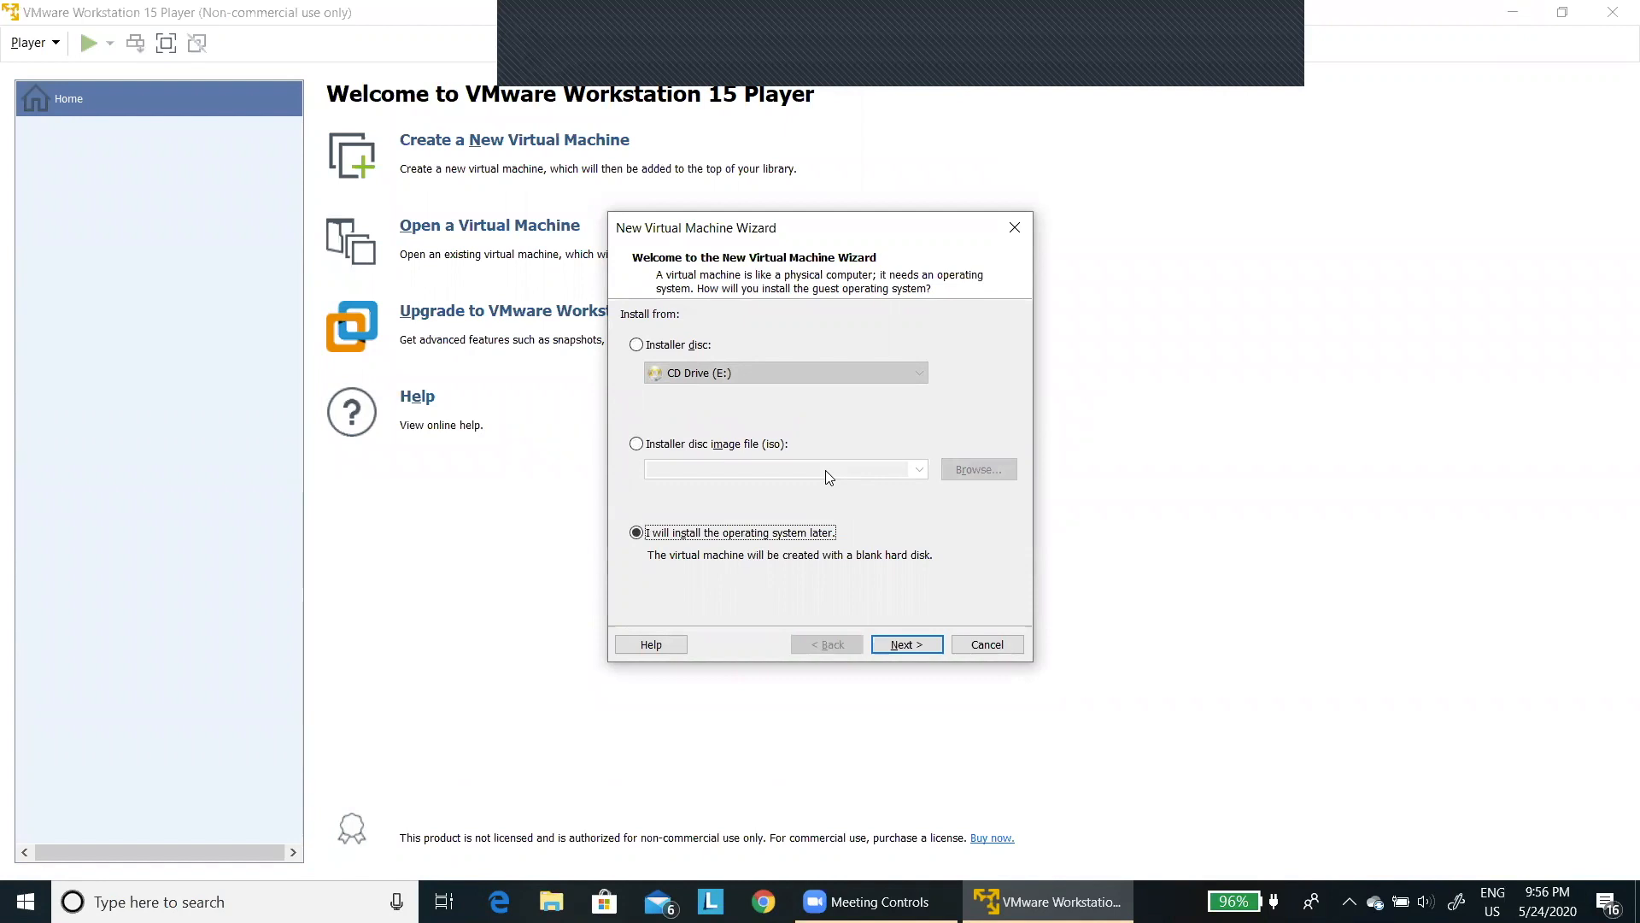
key(Tab)
key(Tab)
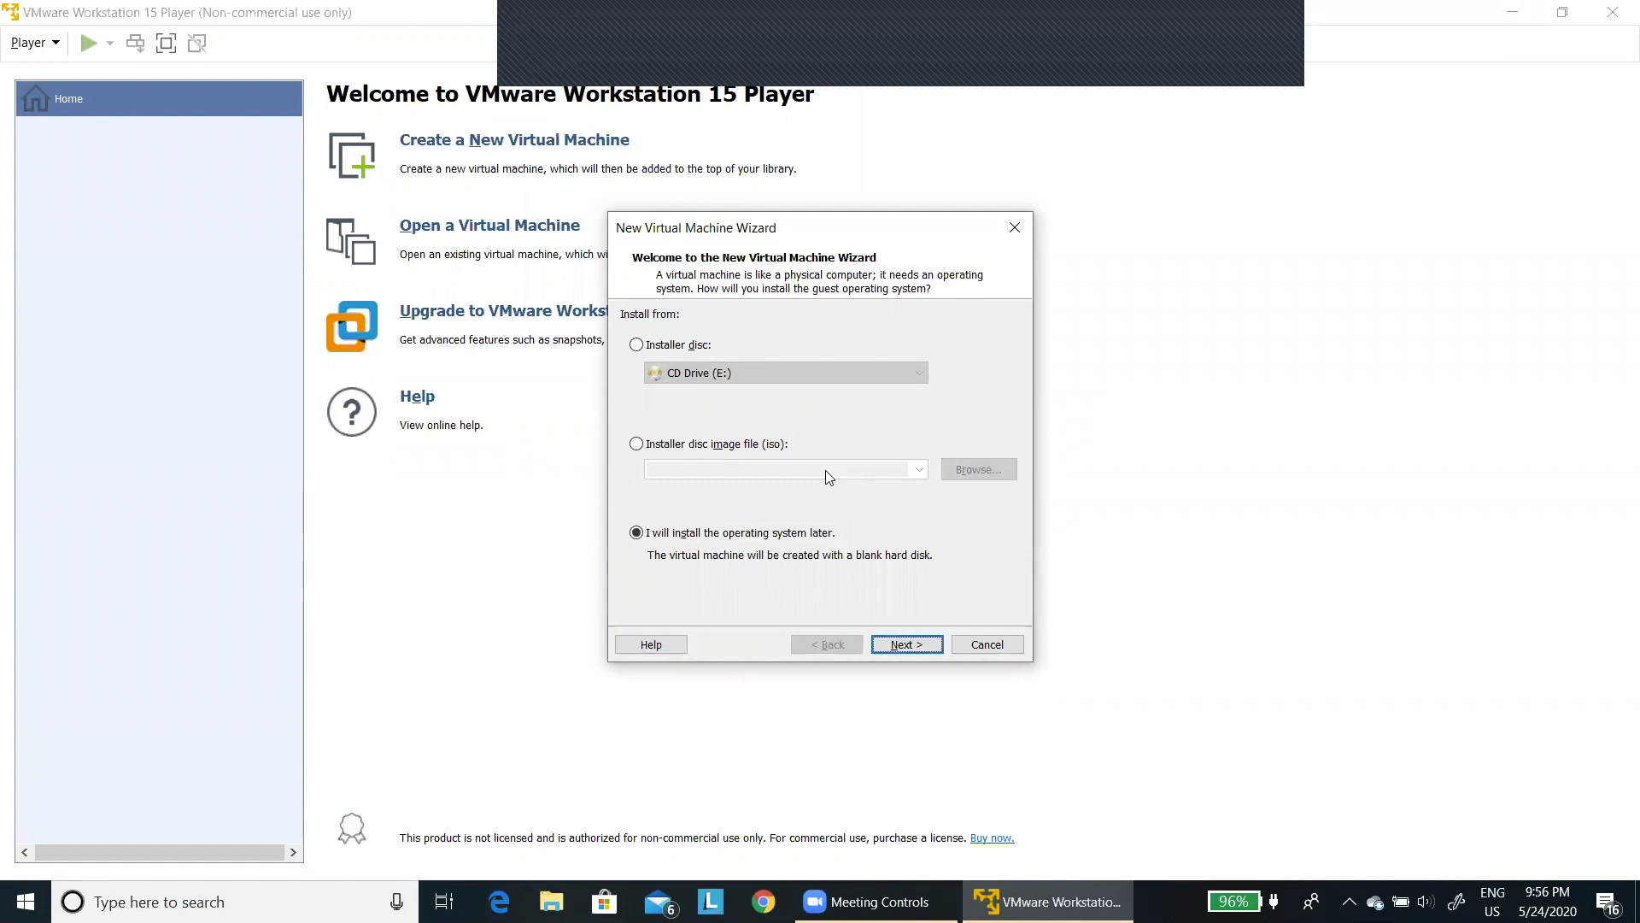
key(Return)
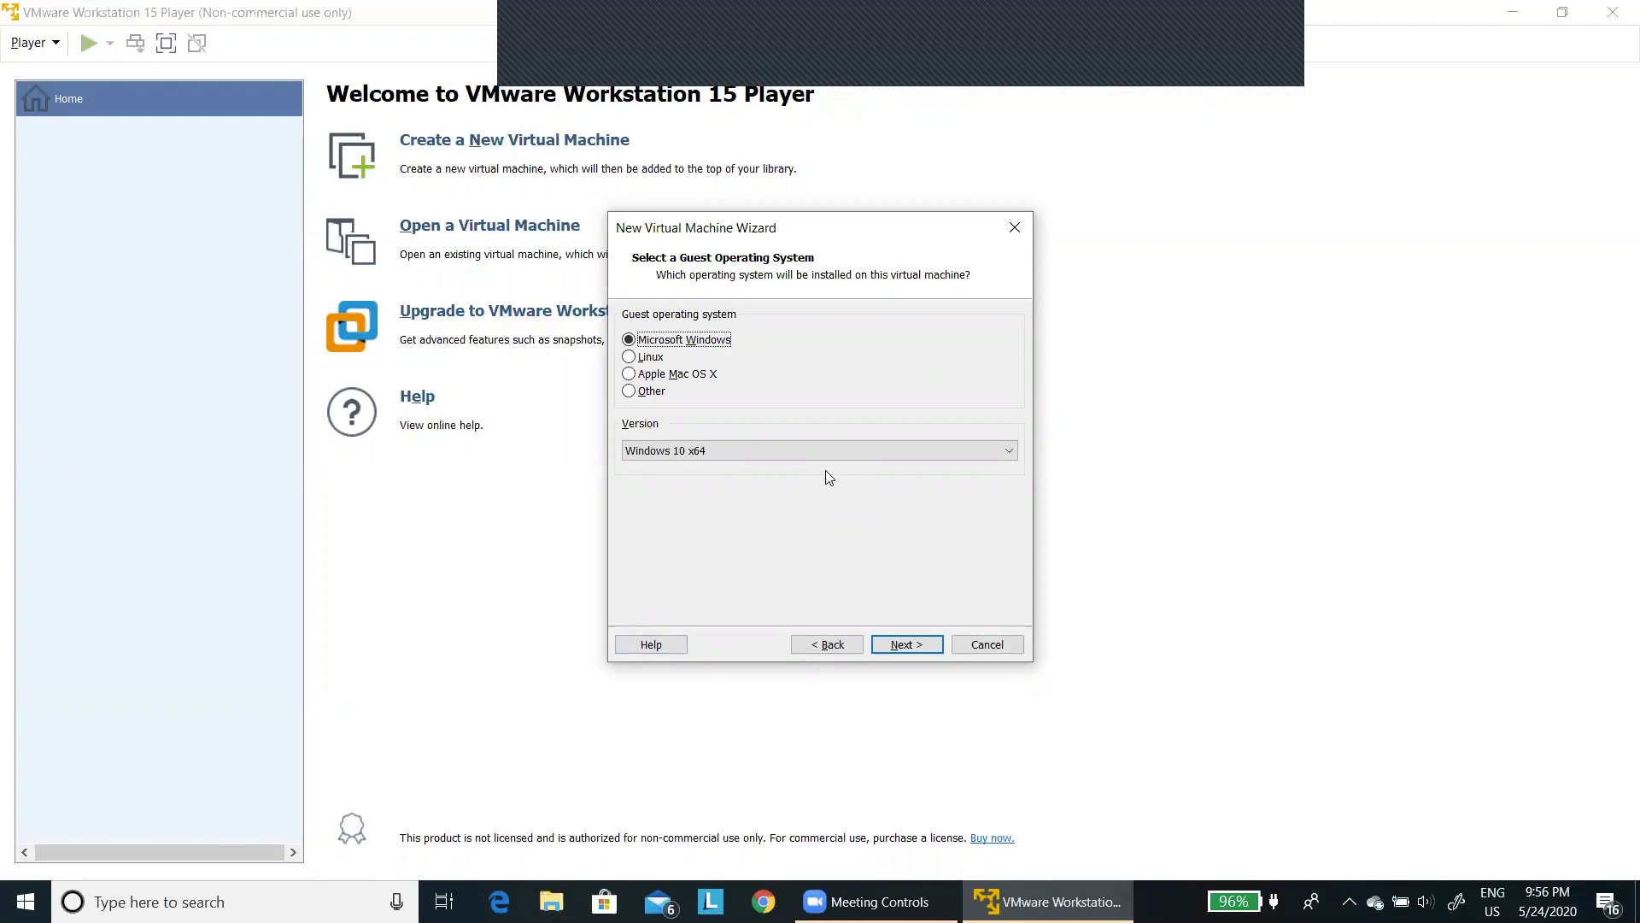
Set the guest operating system to Apple Mac OS X with version macOS 10.14 and continue
key(Down)
key(Down)
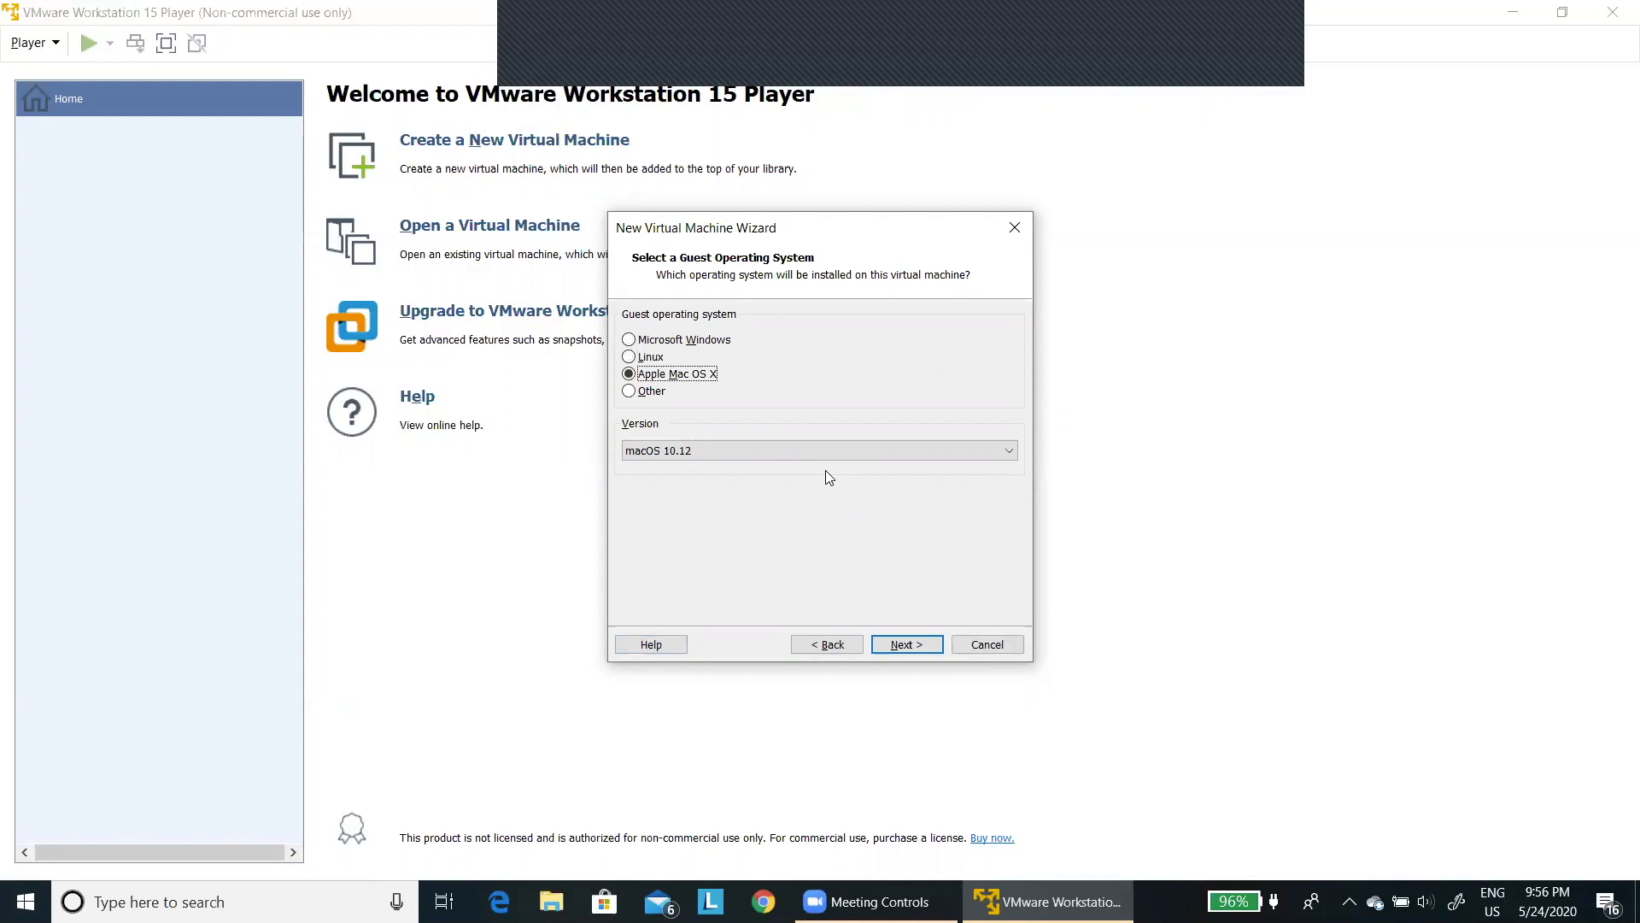
key(Tab)
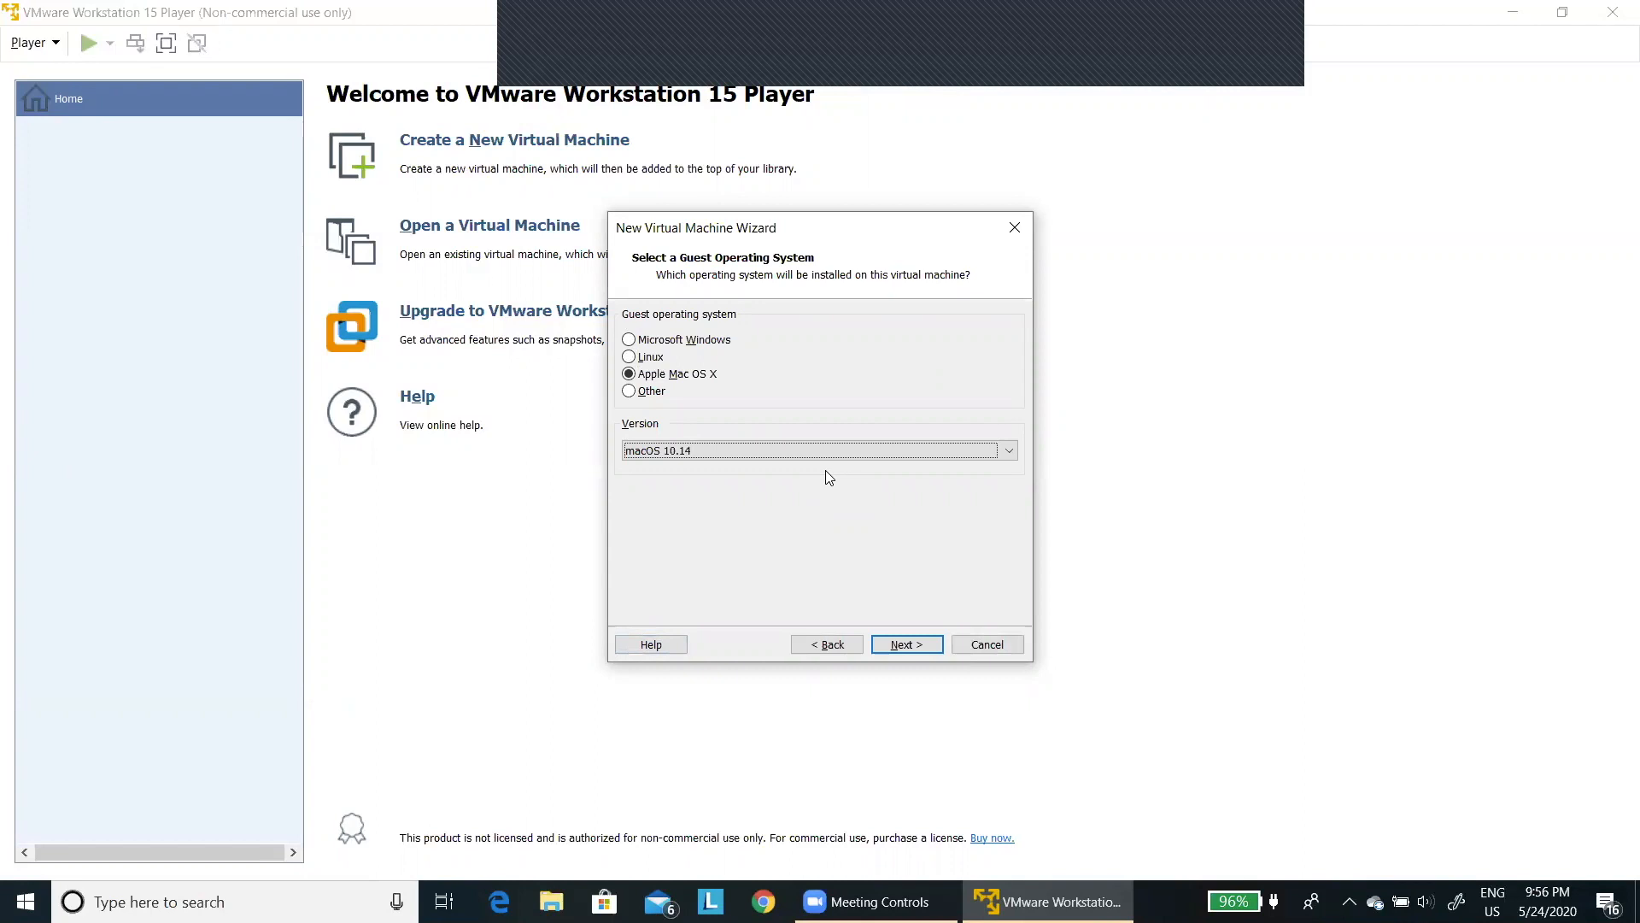
key(Tab)
key(Tab)
key(Tab)
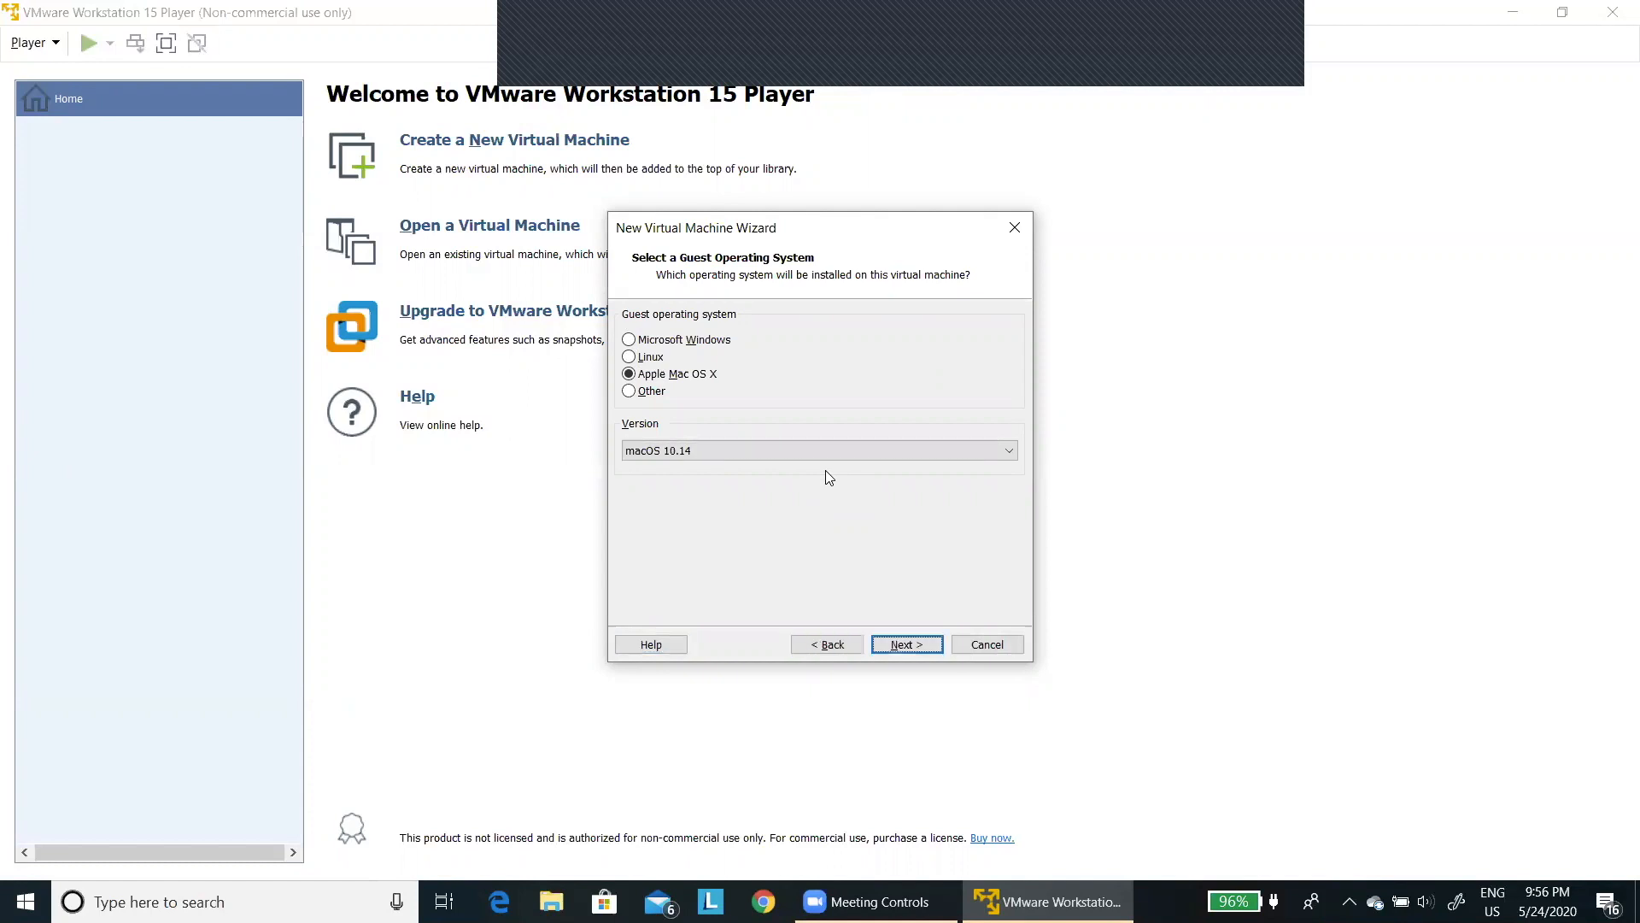
key(Return)
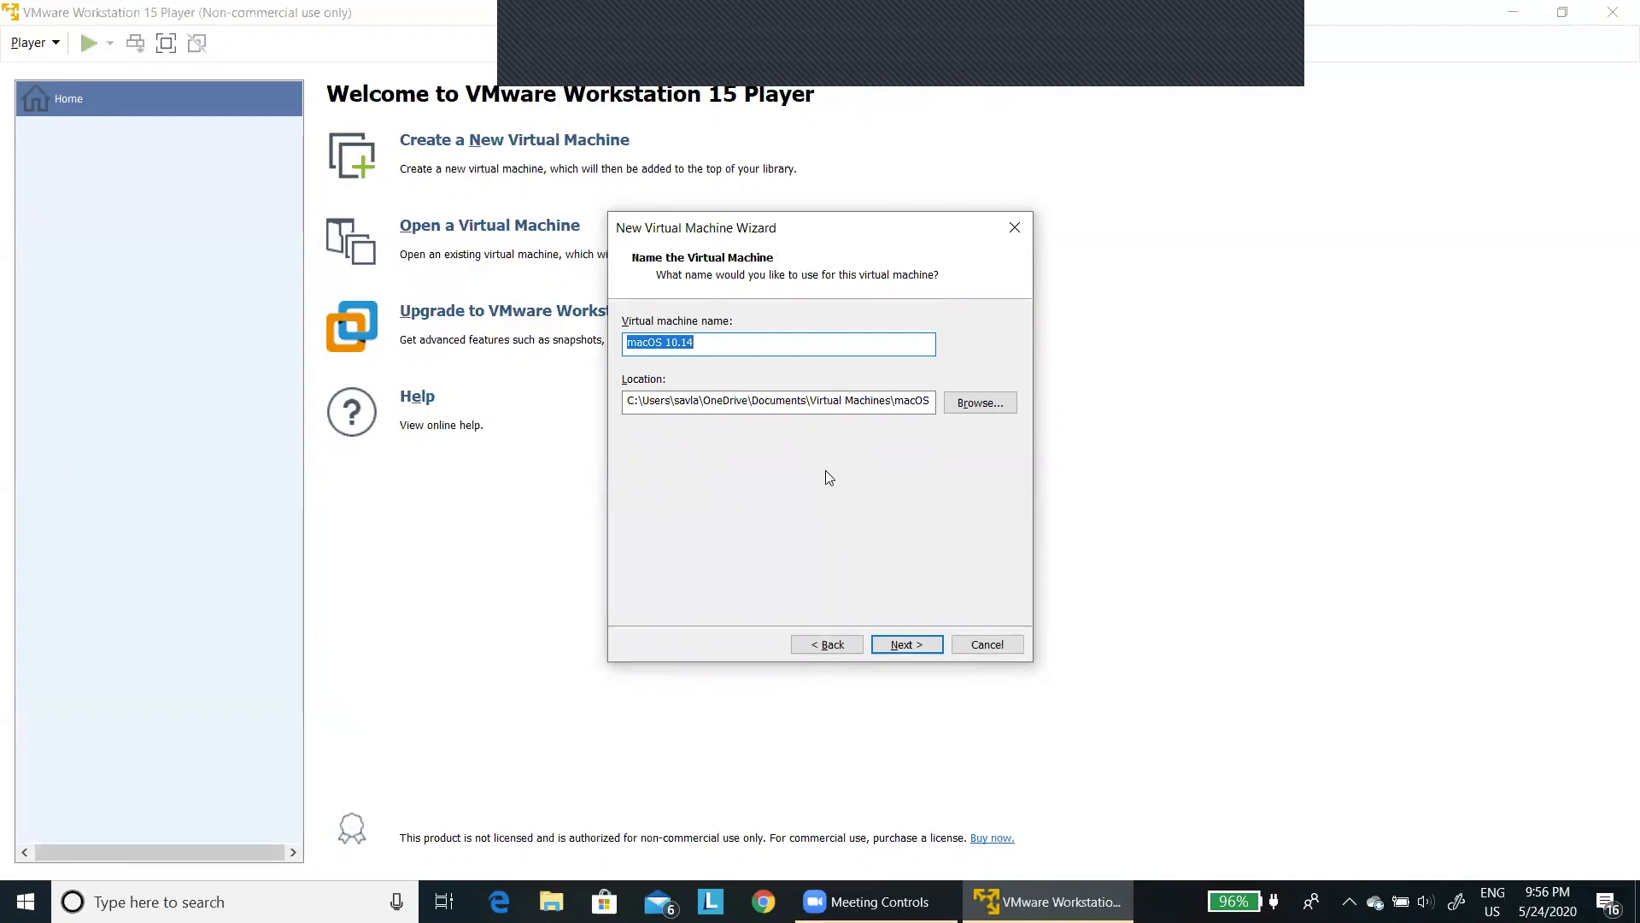
Name the virtual machine with the owner's first name in possessive form followed by "MacOS Virtual Machine", and accept the suggested location
key(BackSpace)
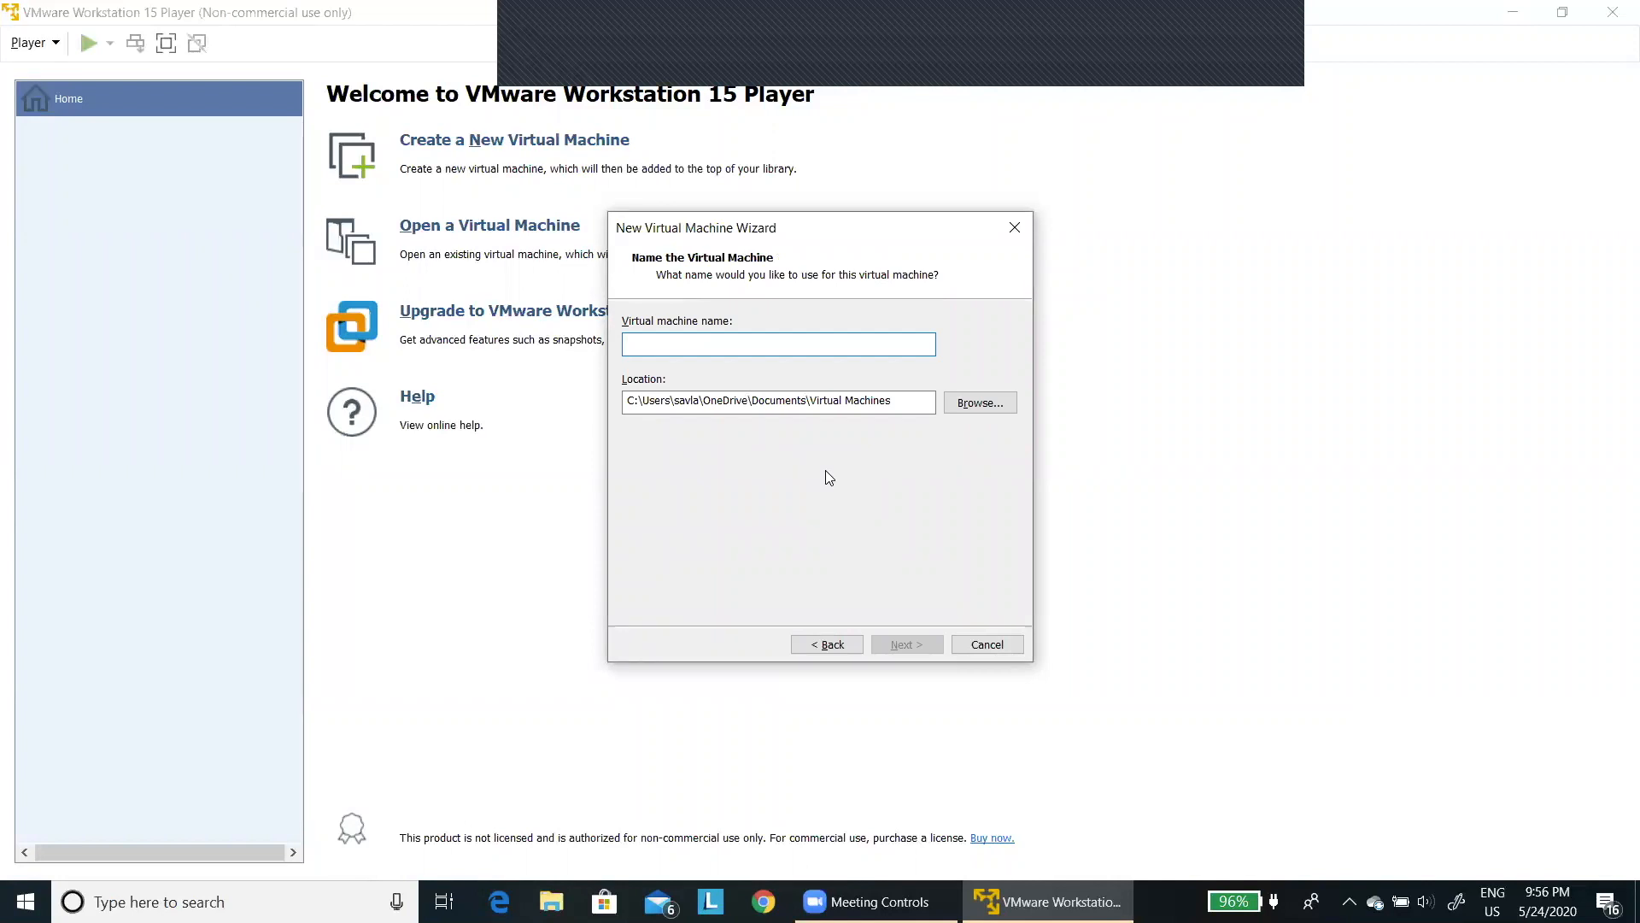
text(Pranav's)
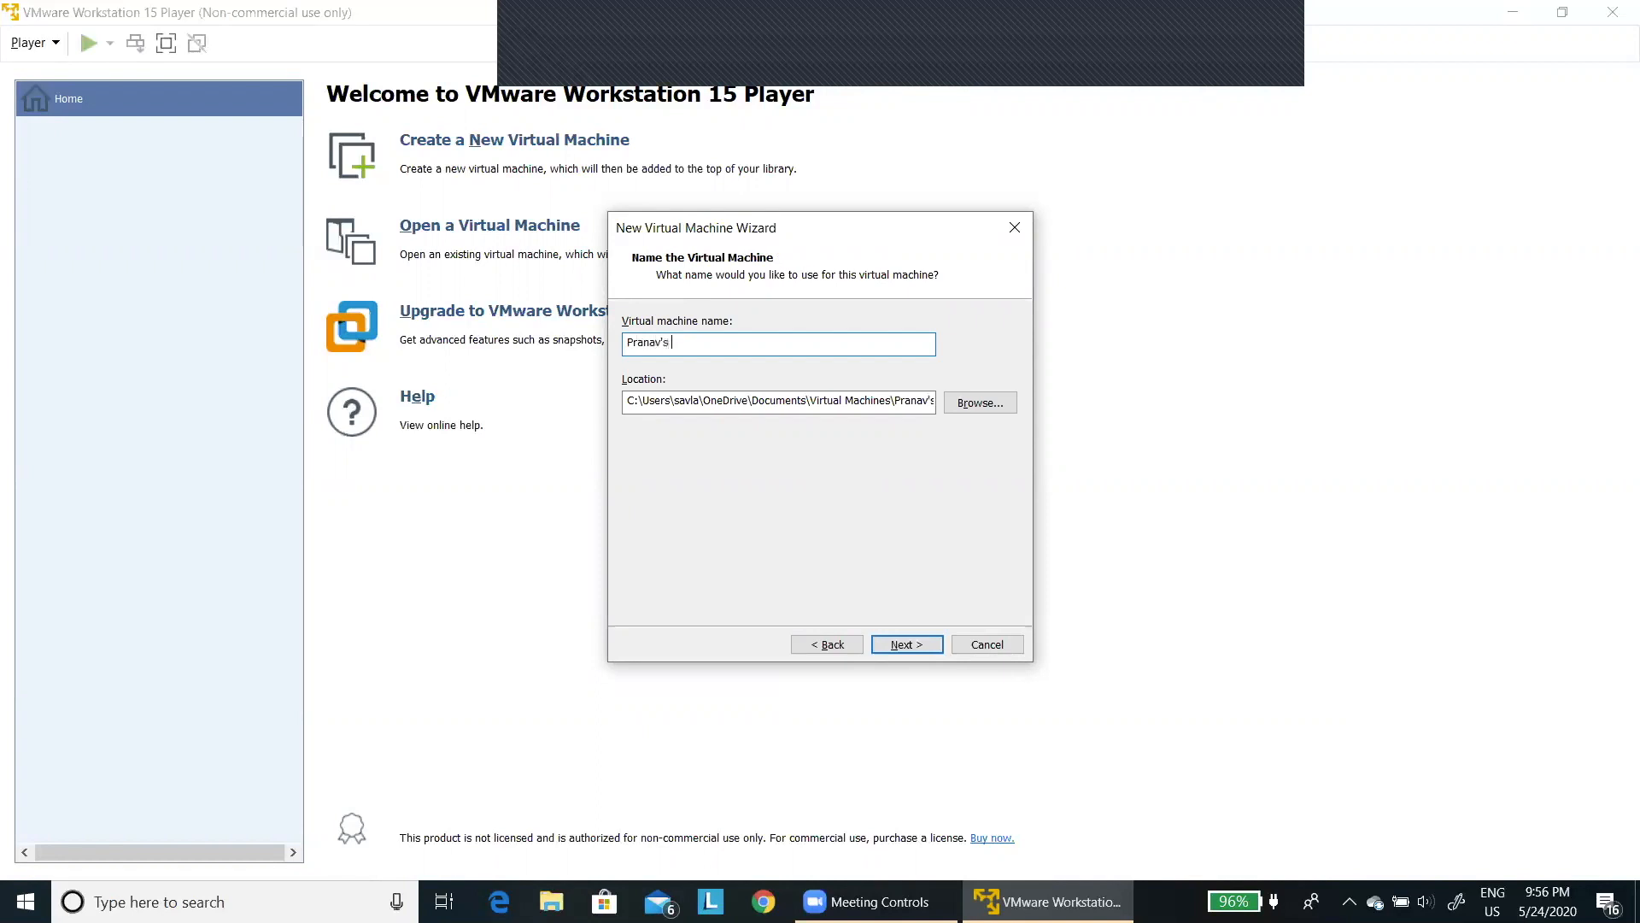
key(ctrl+a)
key(BackSpace)
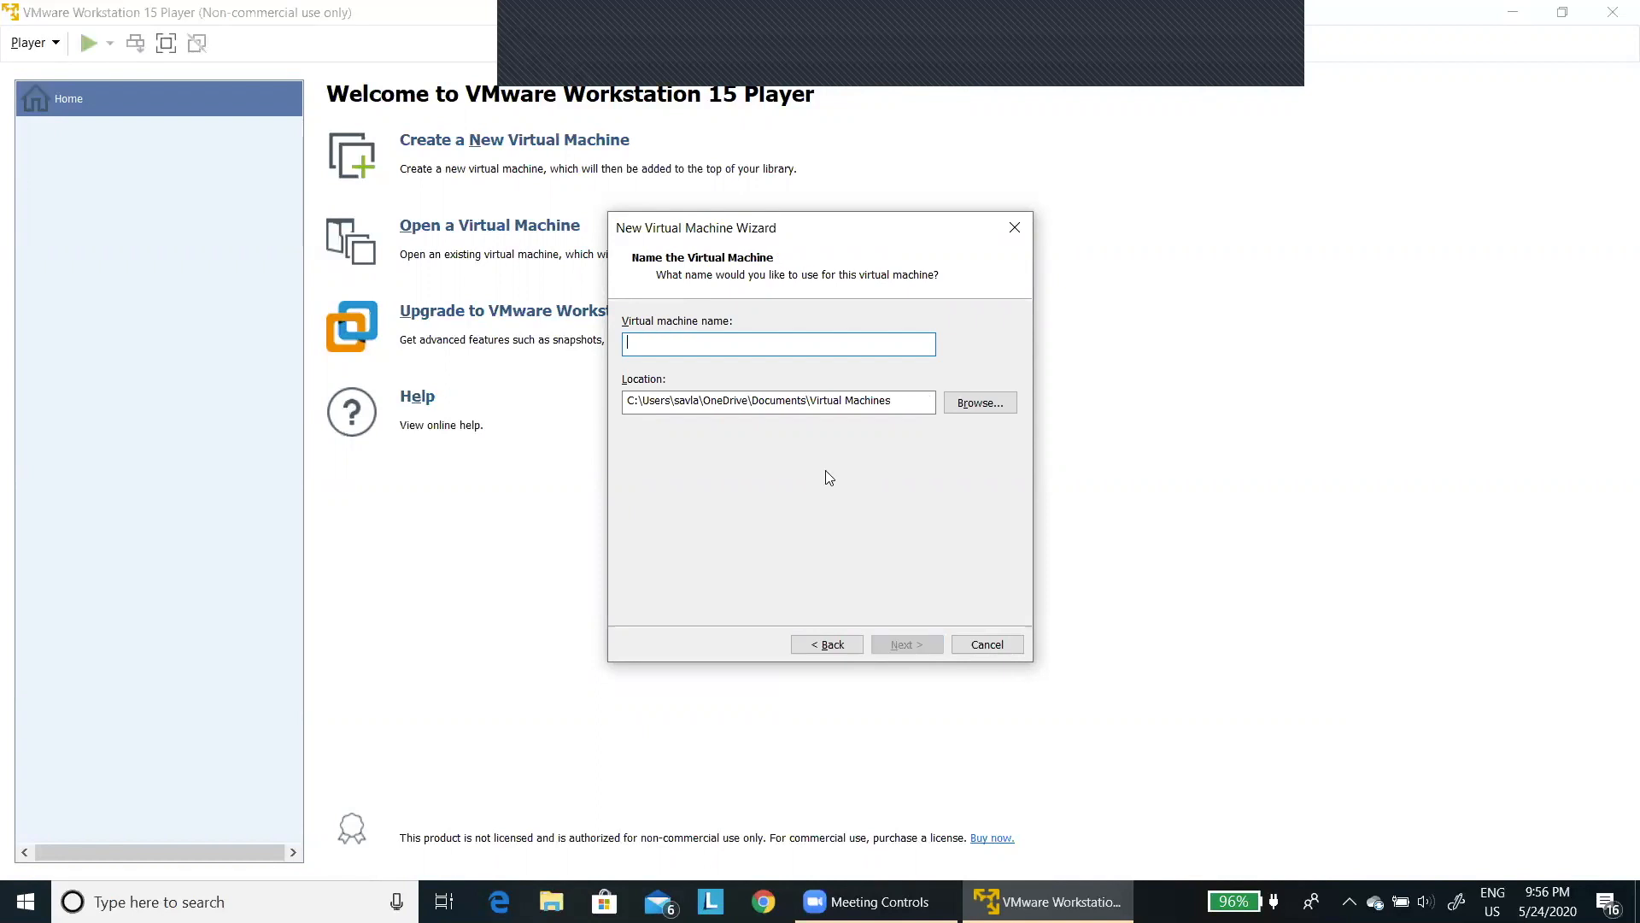
text(Pranav's)
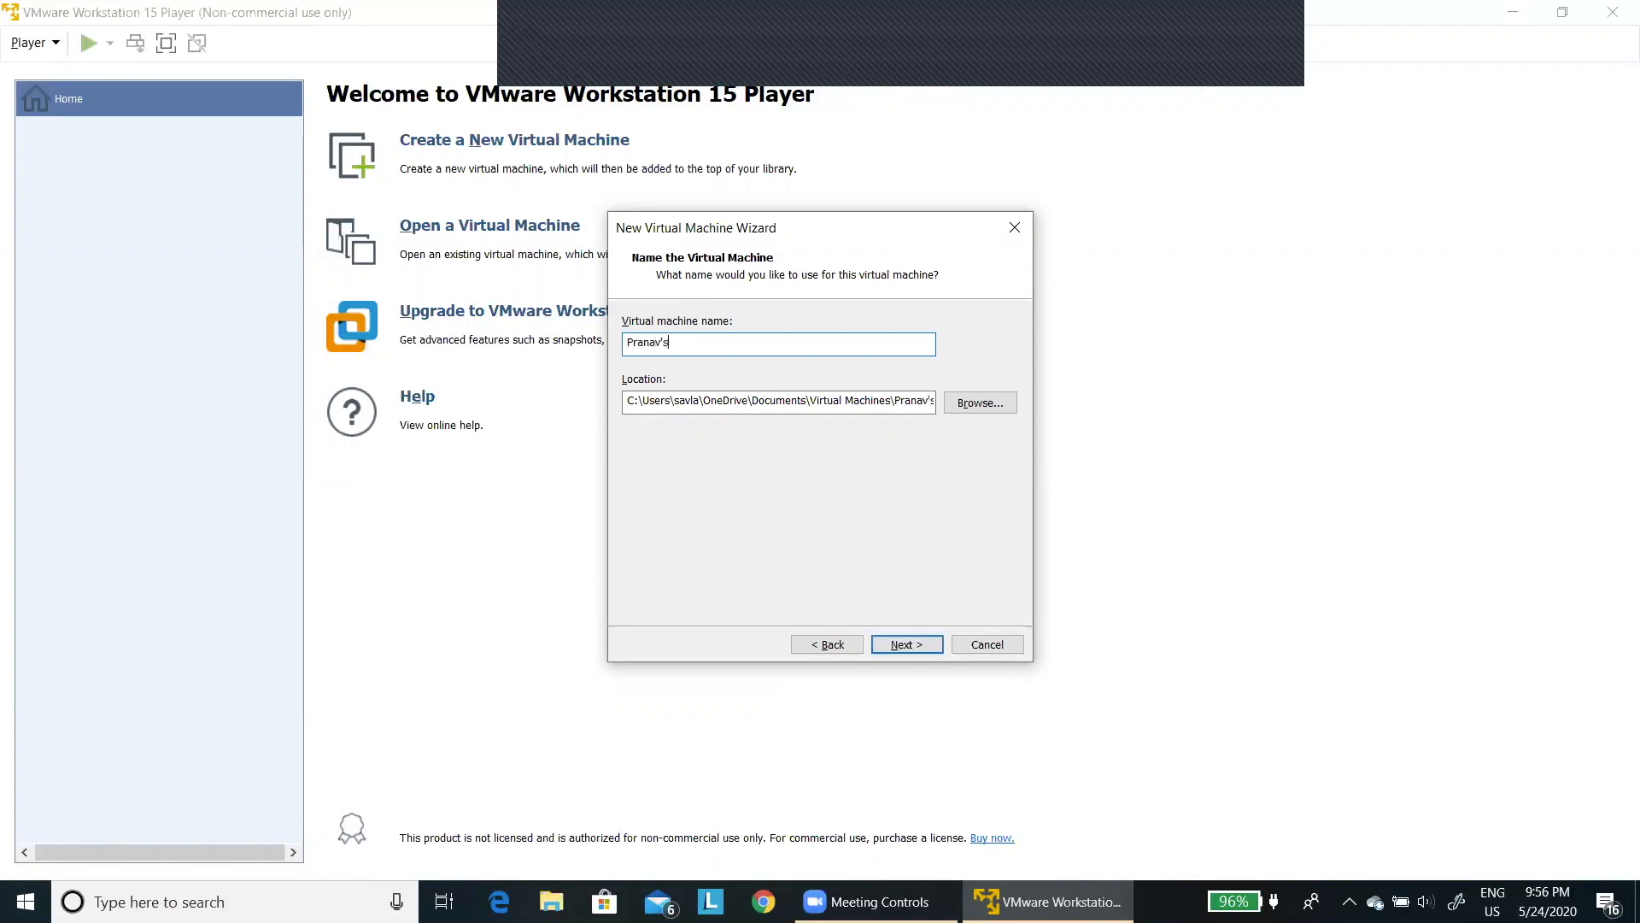
text( MacOS Virtual Machine)
key(Tab)
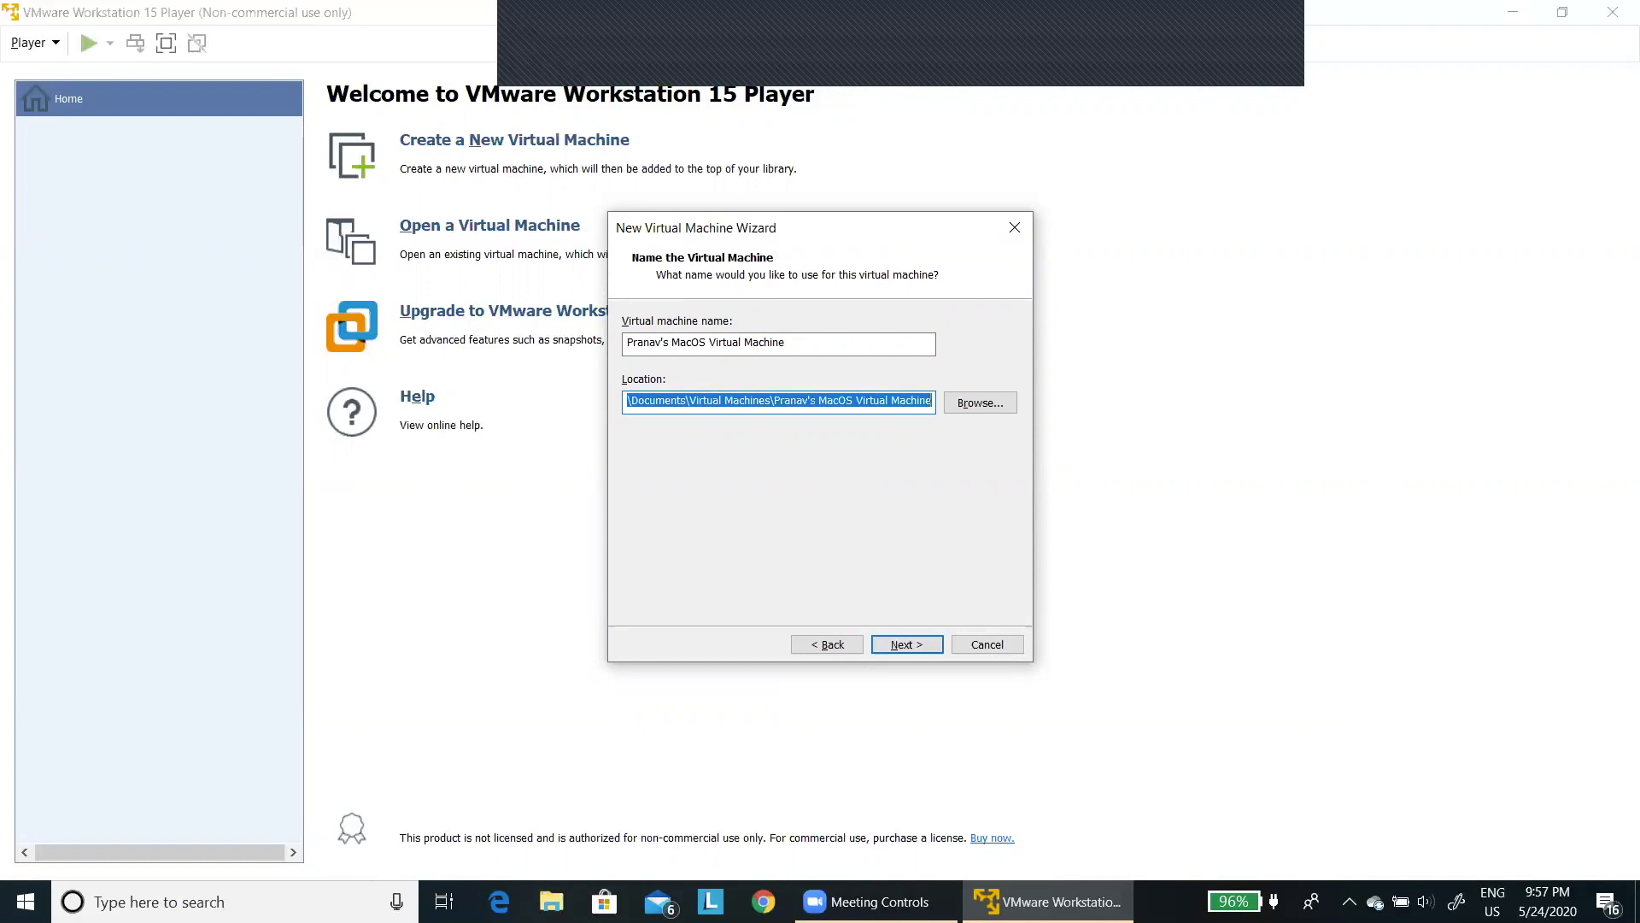
key(Tab)
key(Tab)
key(Tab)
key(Return)
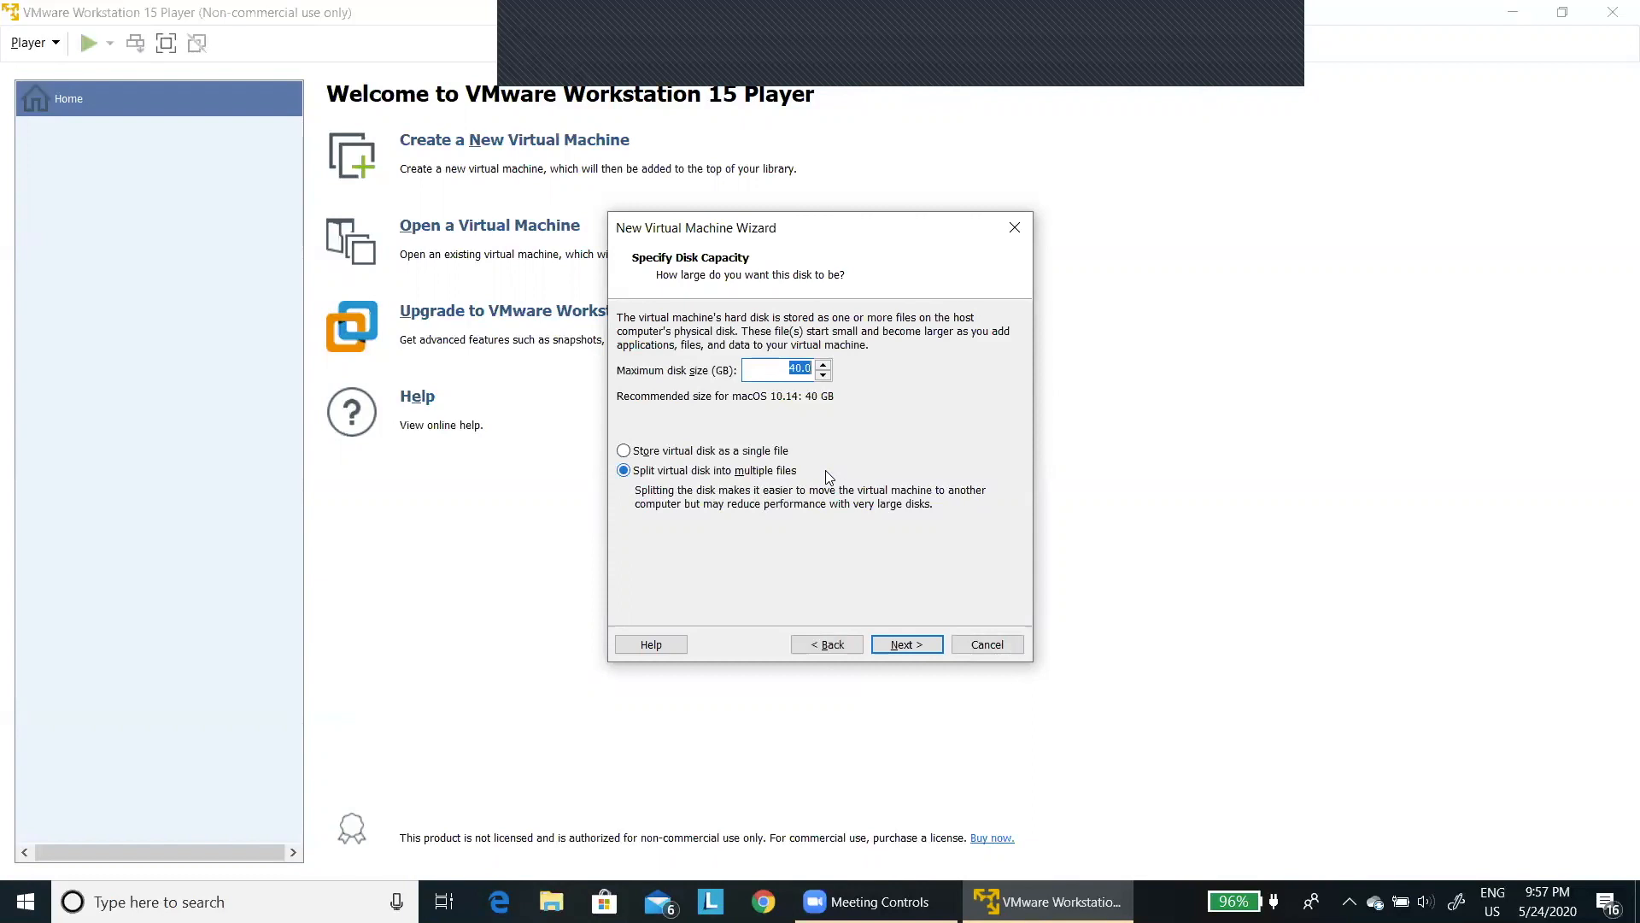
Set the virtual machine's maximum disk size to 70 GB
key(Up)
key(Up)
key(Up)
key(Up)
key(Up)
key(Up)
key(Up)
key(Up)
key(Up)
key(Up)
key(Up)
key(Up)
key(Up)
key(Up)
Choose to store the virtual disk as a single file and continue to the settings summary
key(Tab)
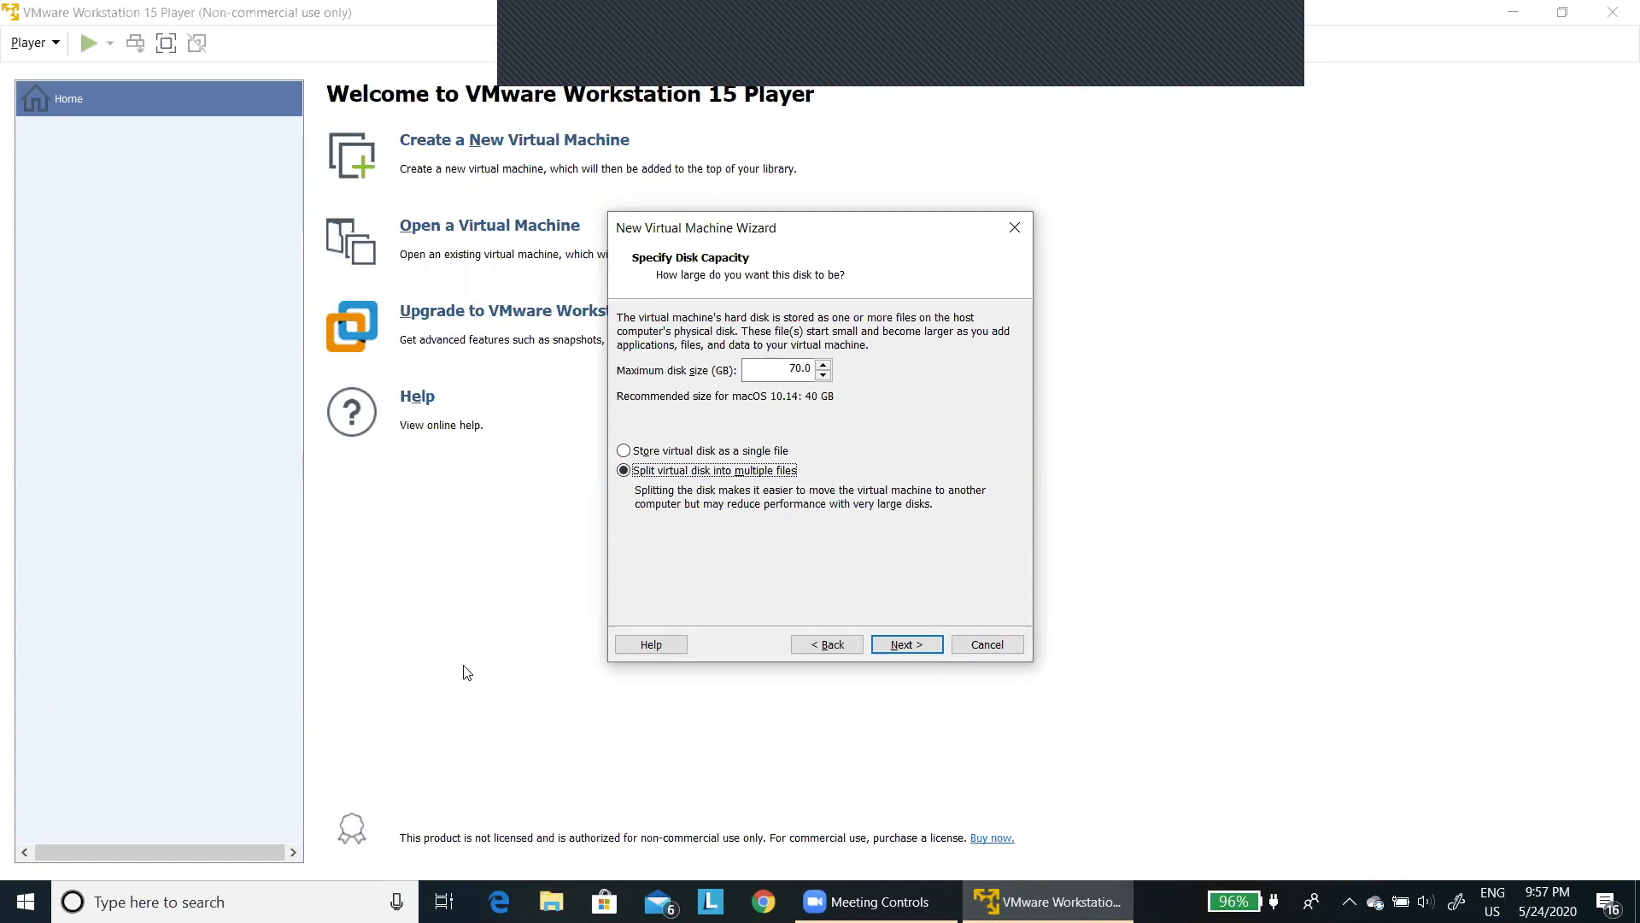
key(Up)
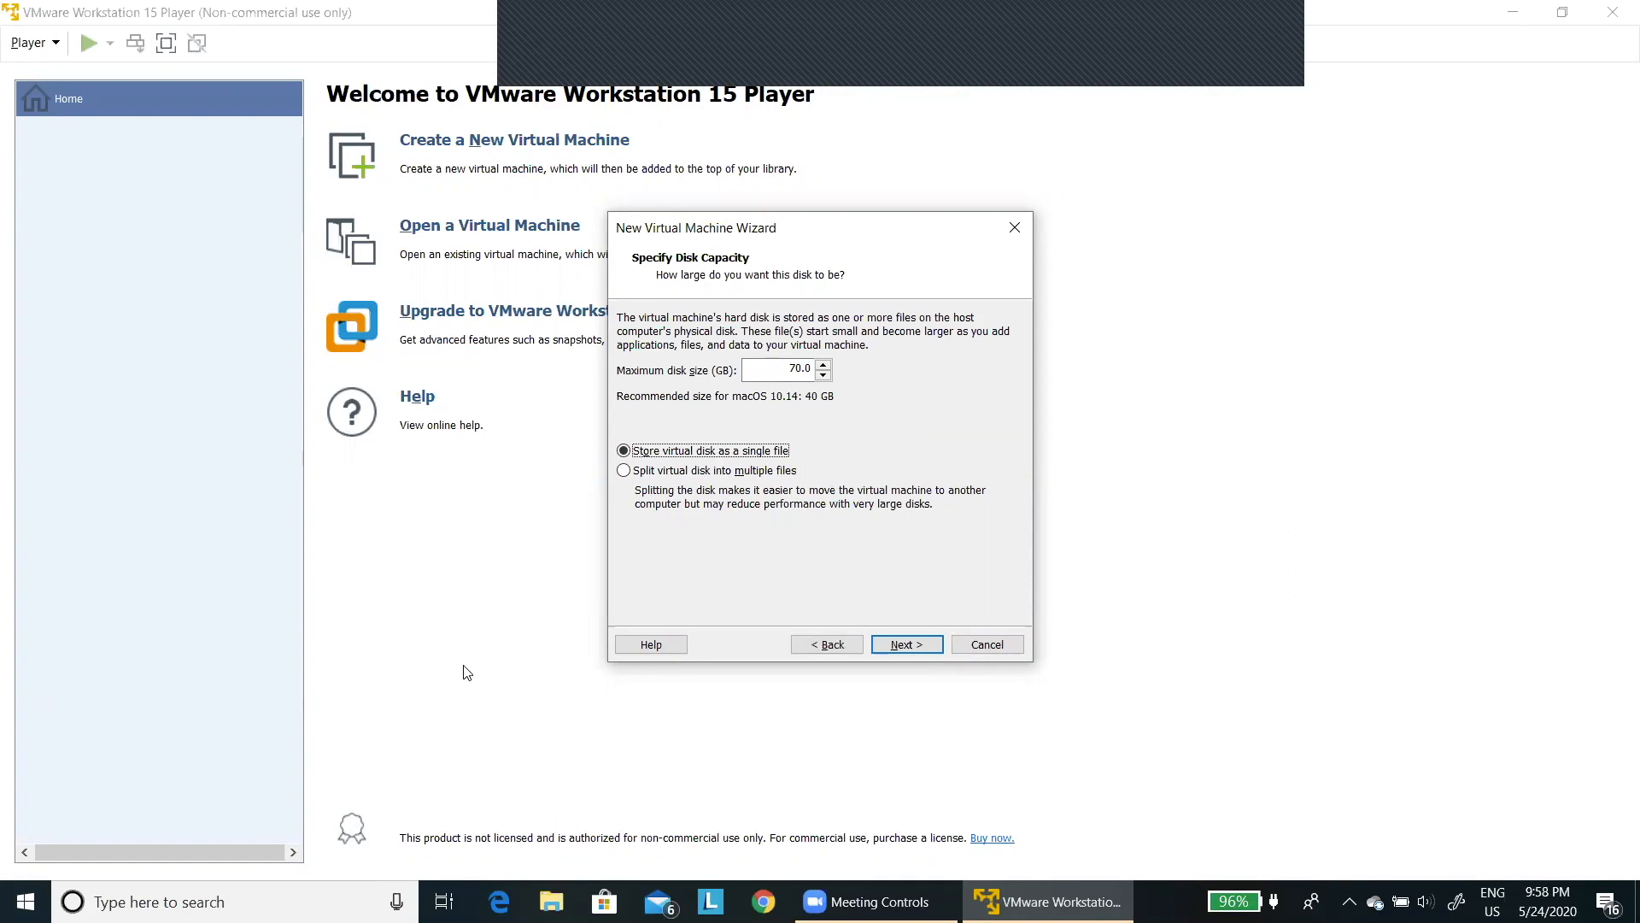
key(Tab)
key(Tab)
key(Tab)
key(Return)
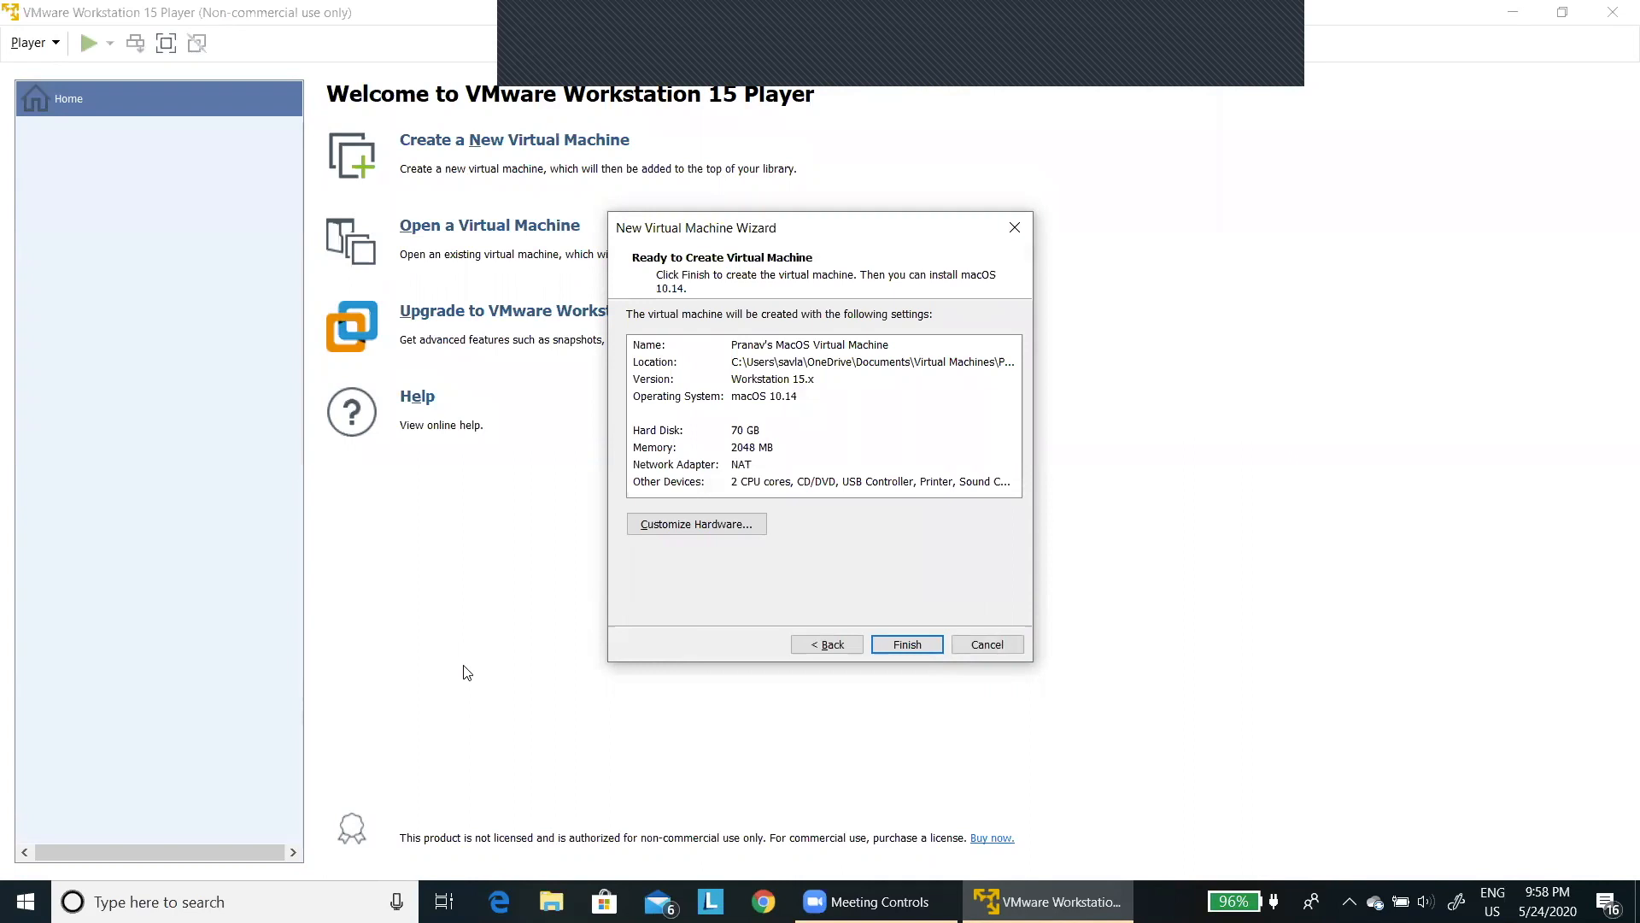
Finish the wizard to create the virtual machine with the summarized settings
key(Tab)
key(Tab)
key(Tab)
key(Tab)
key(Return)
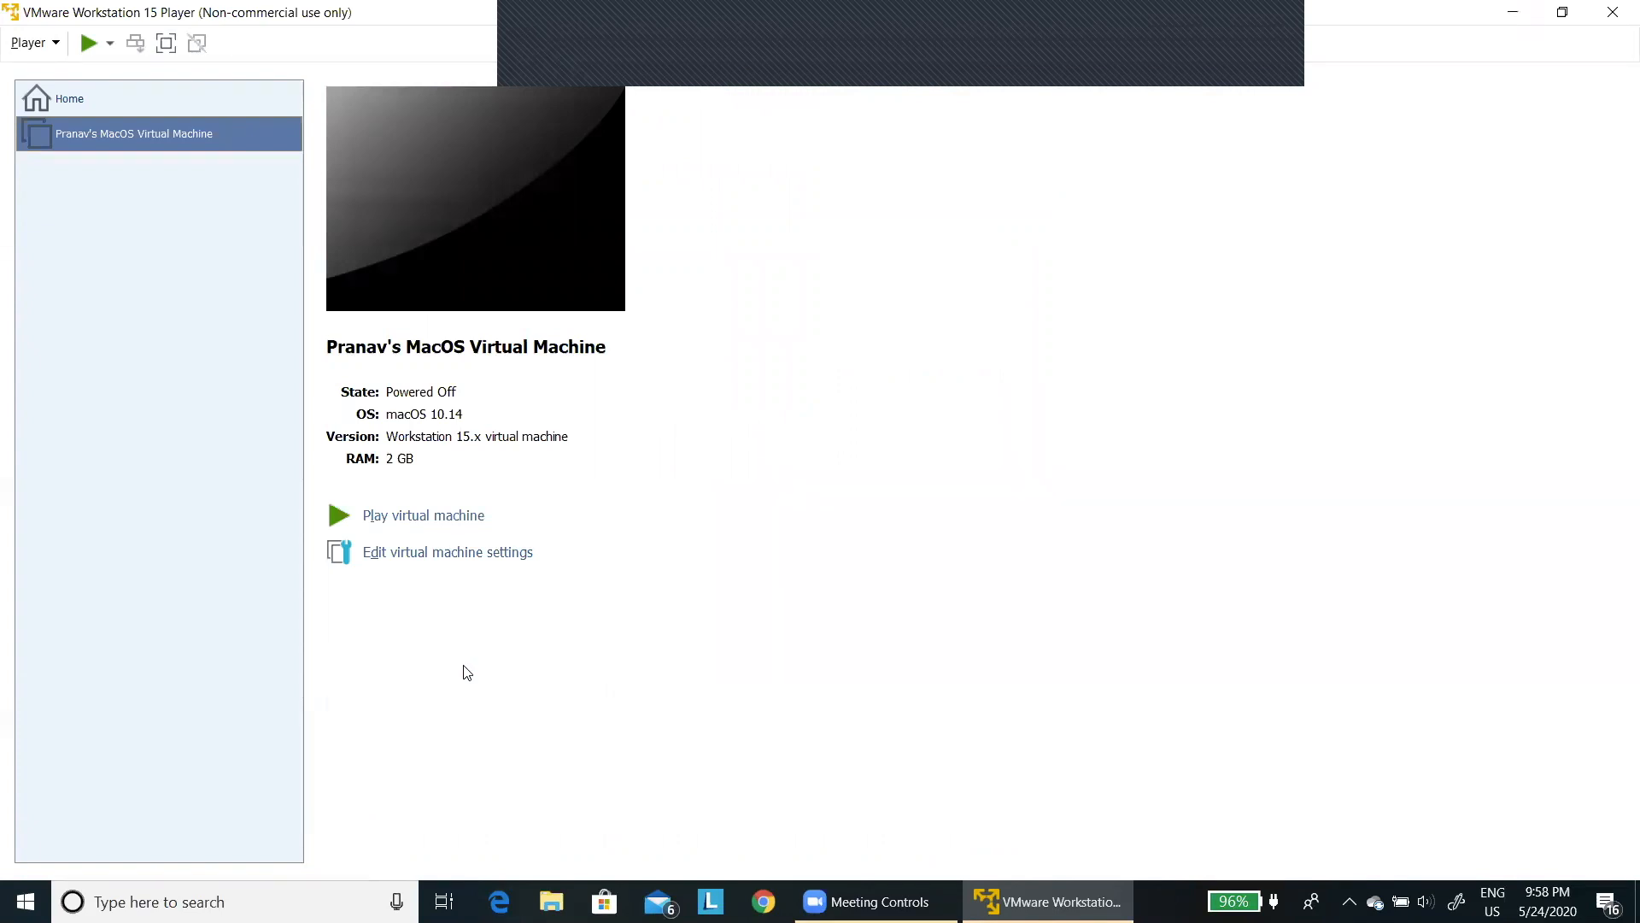
Open the new virtual machine's settings, set its memory to 4096 MB and save the change
key(Tab)
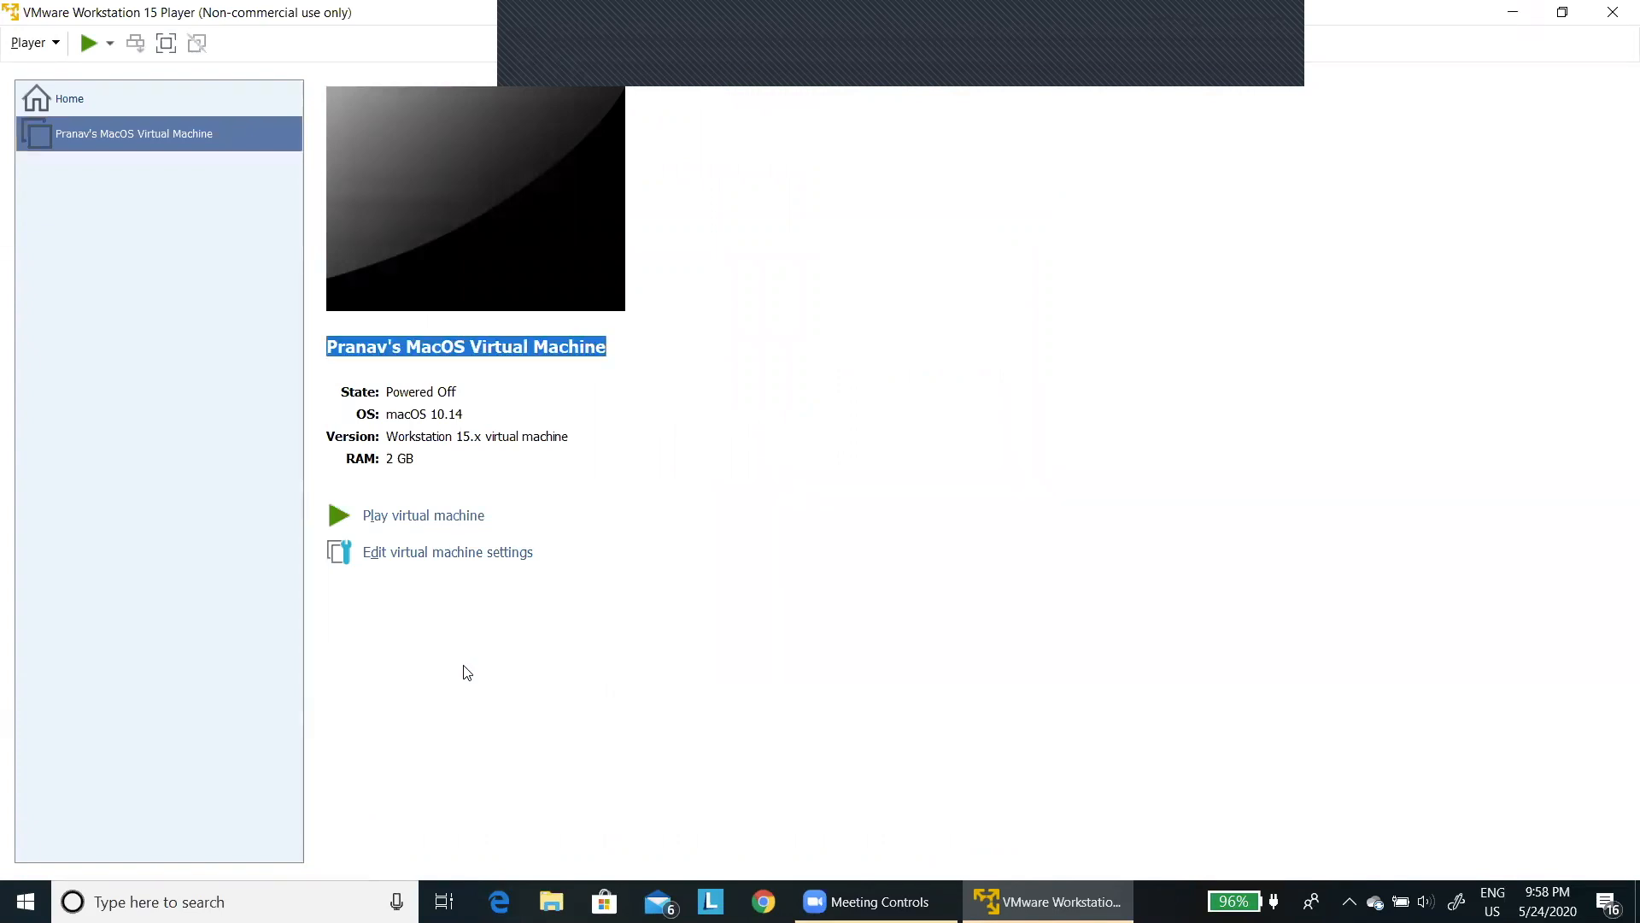
key(Tab)
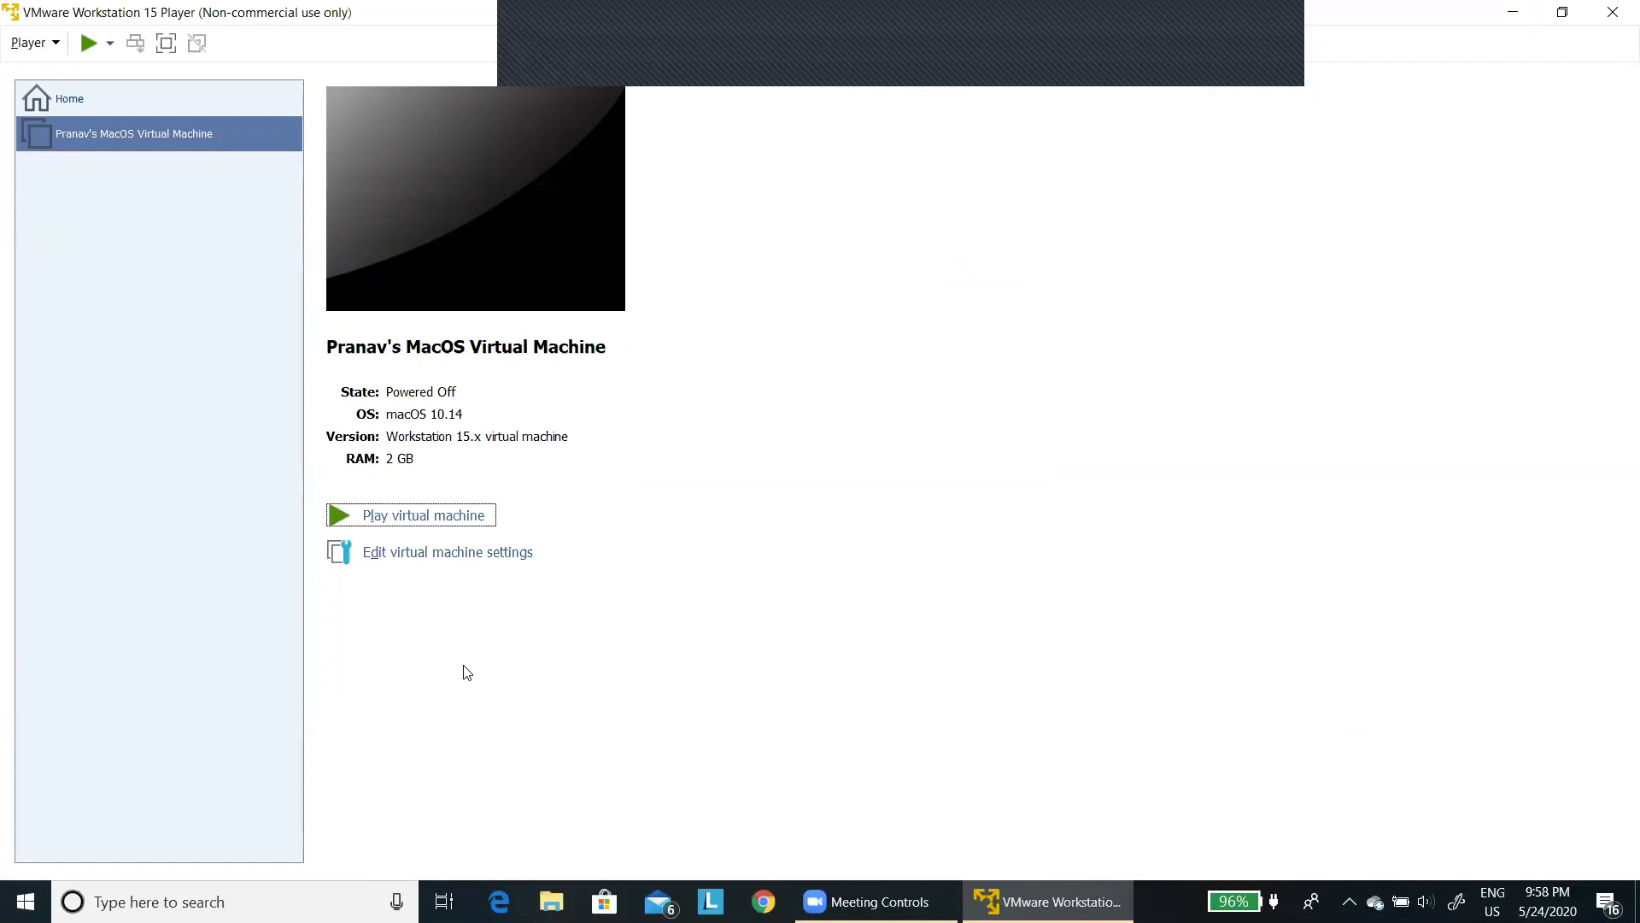
key(Tab)
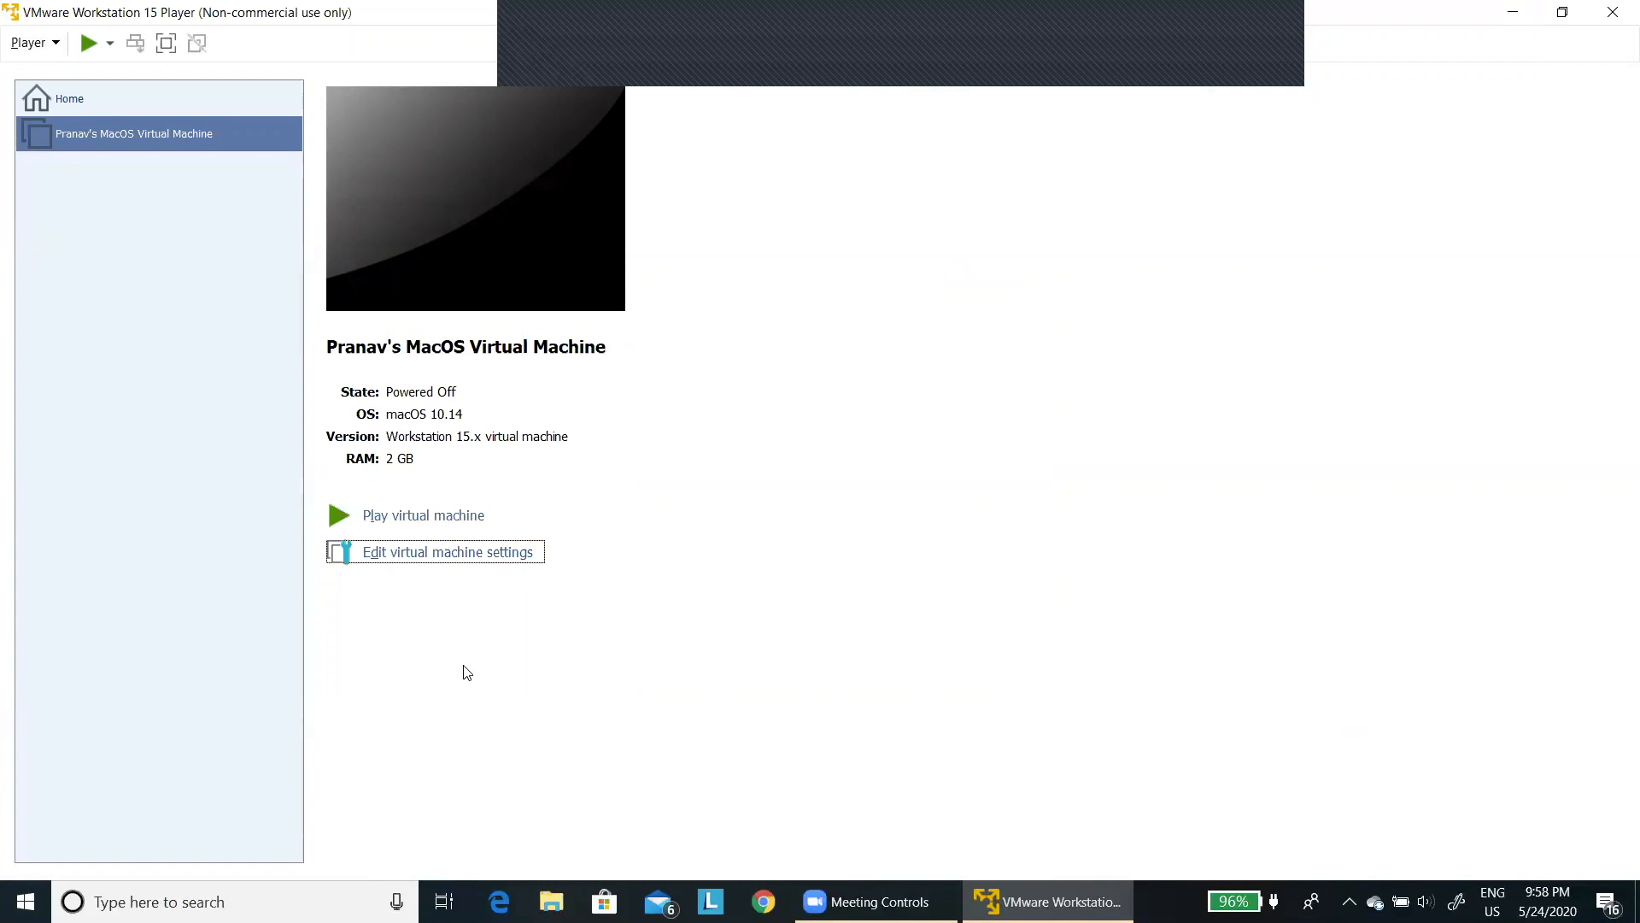
key(Tab)
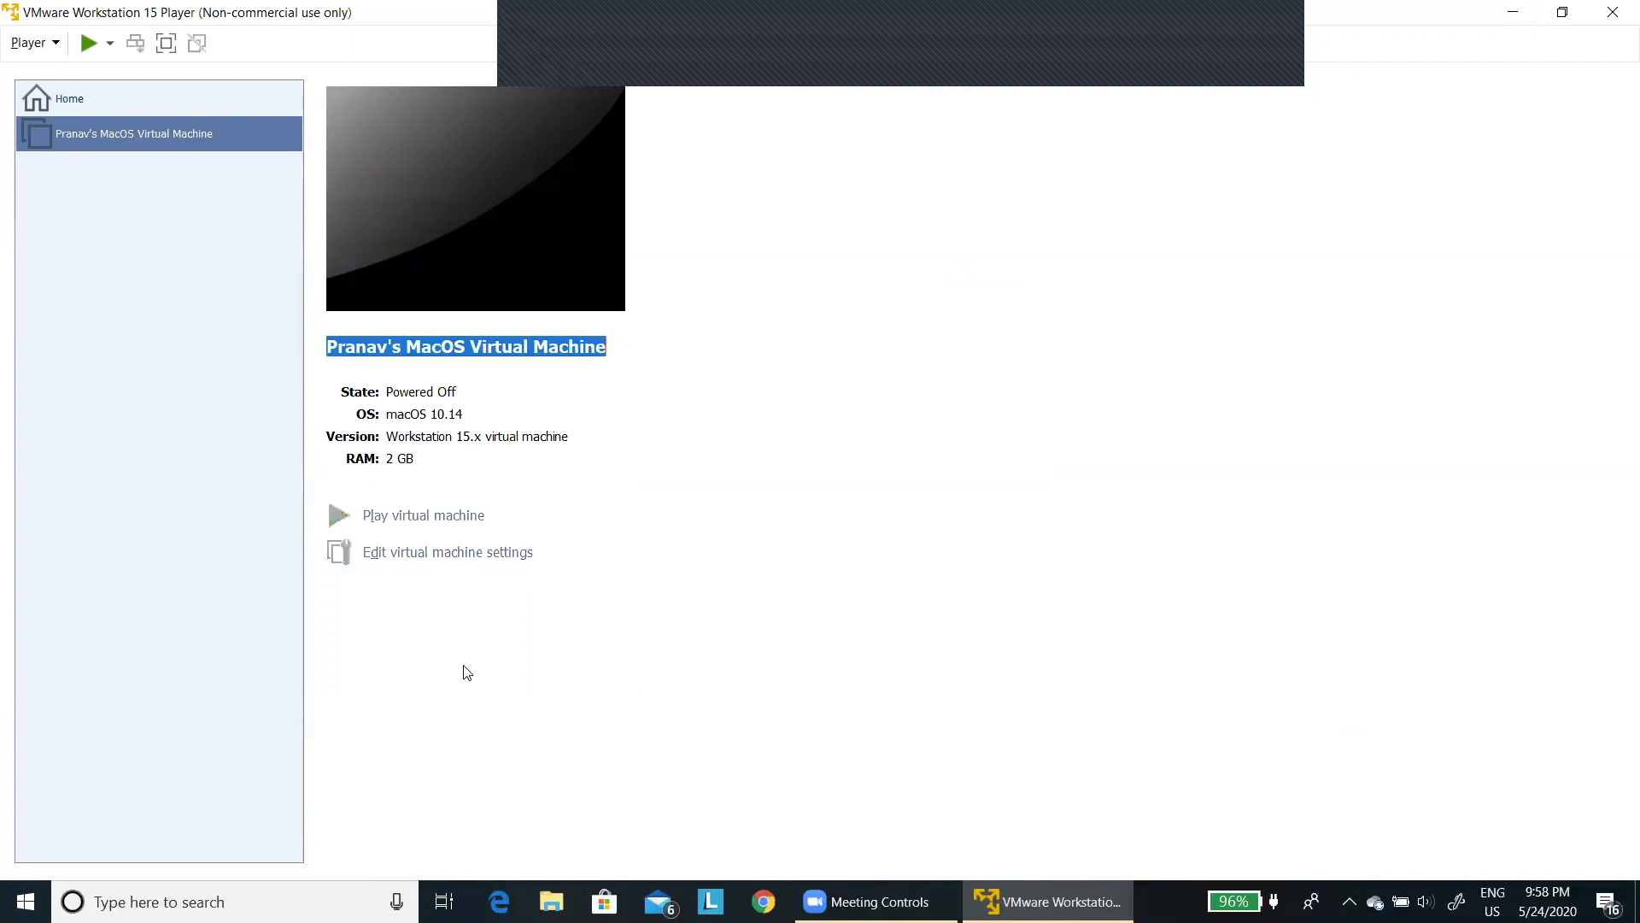
key(ctrl+d)
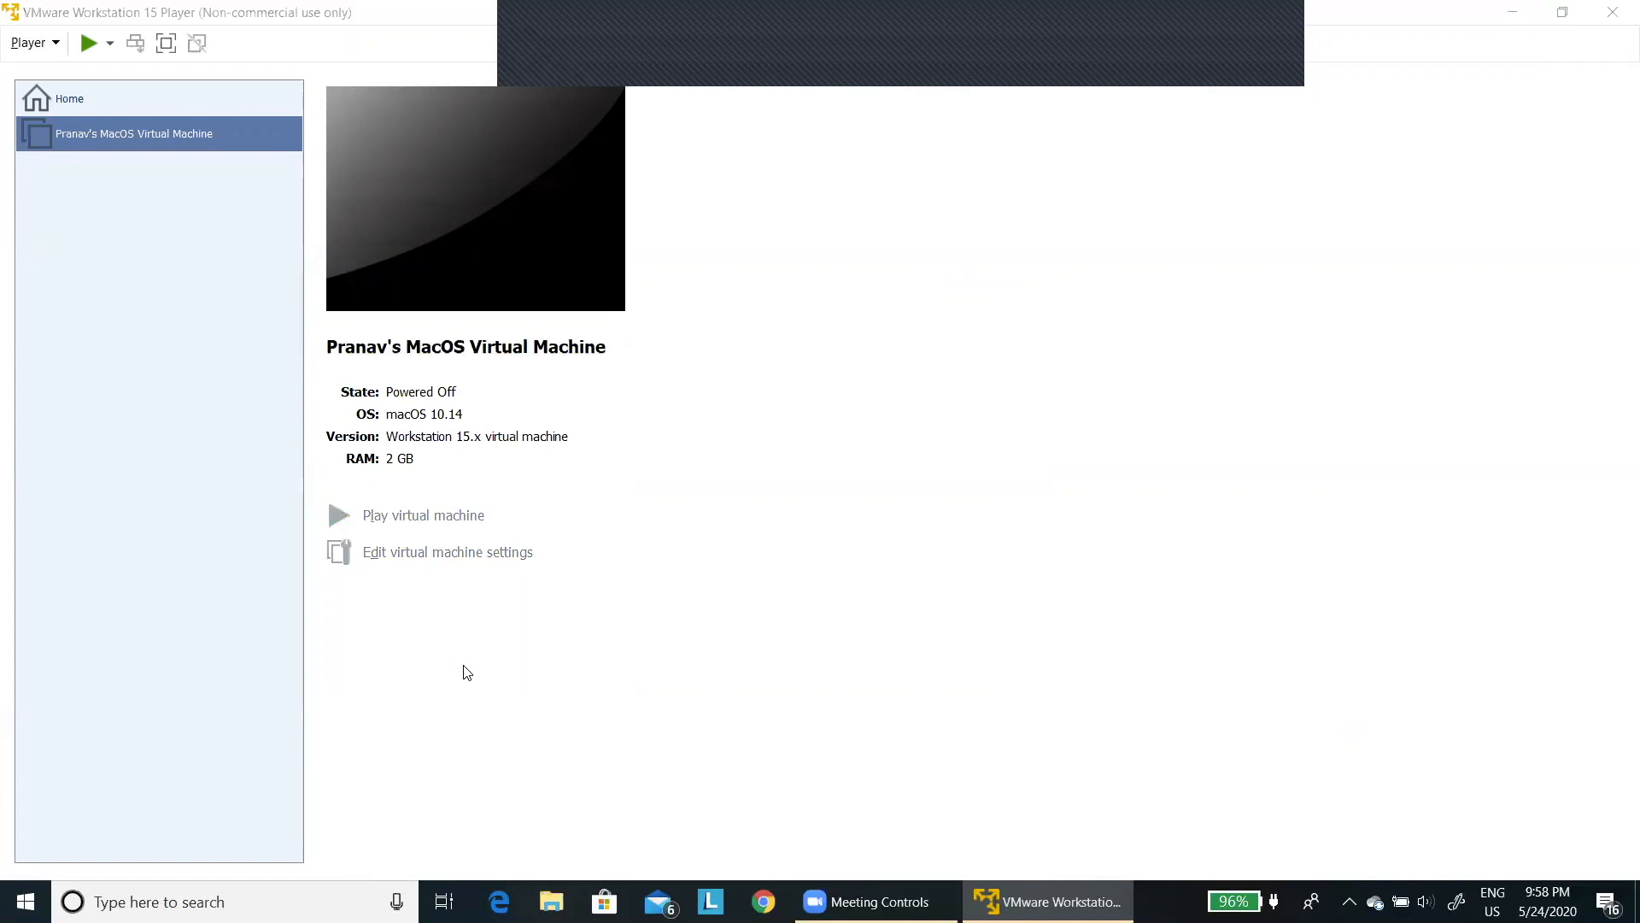
key(Down)
key(Up)
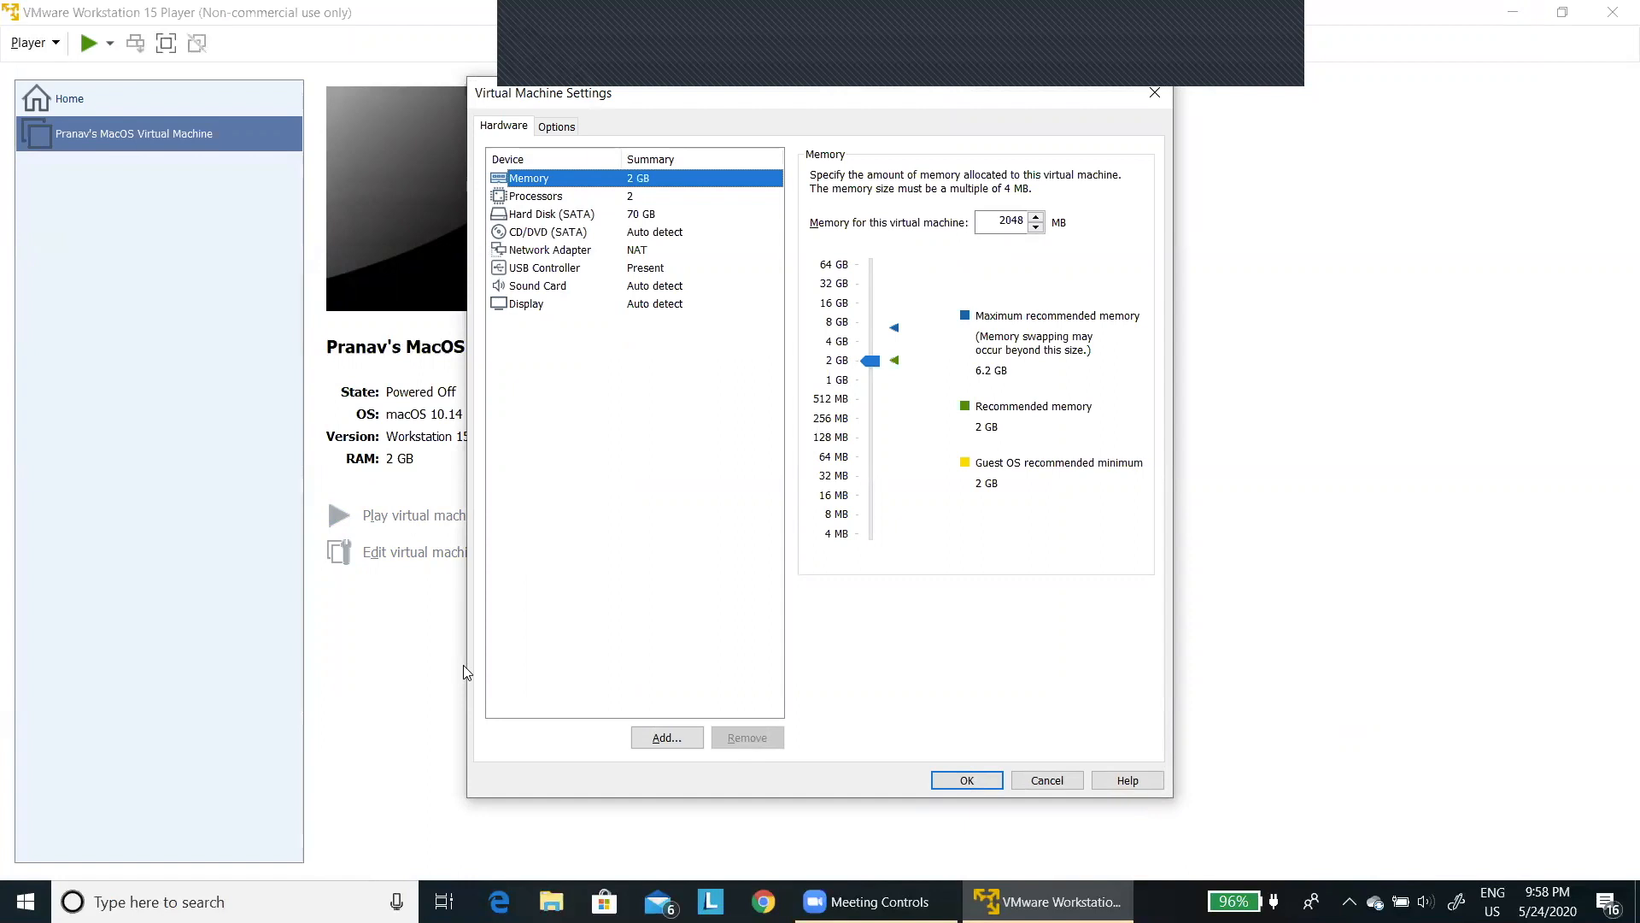
key(Tab)
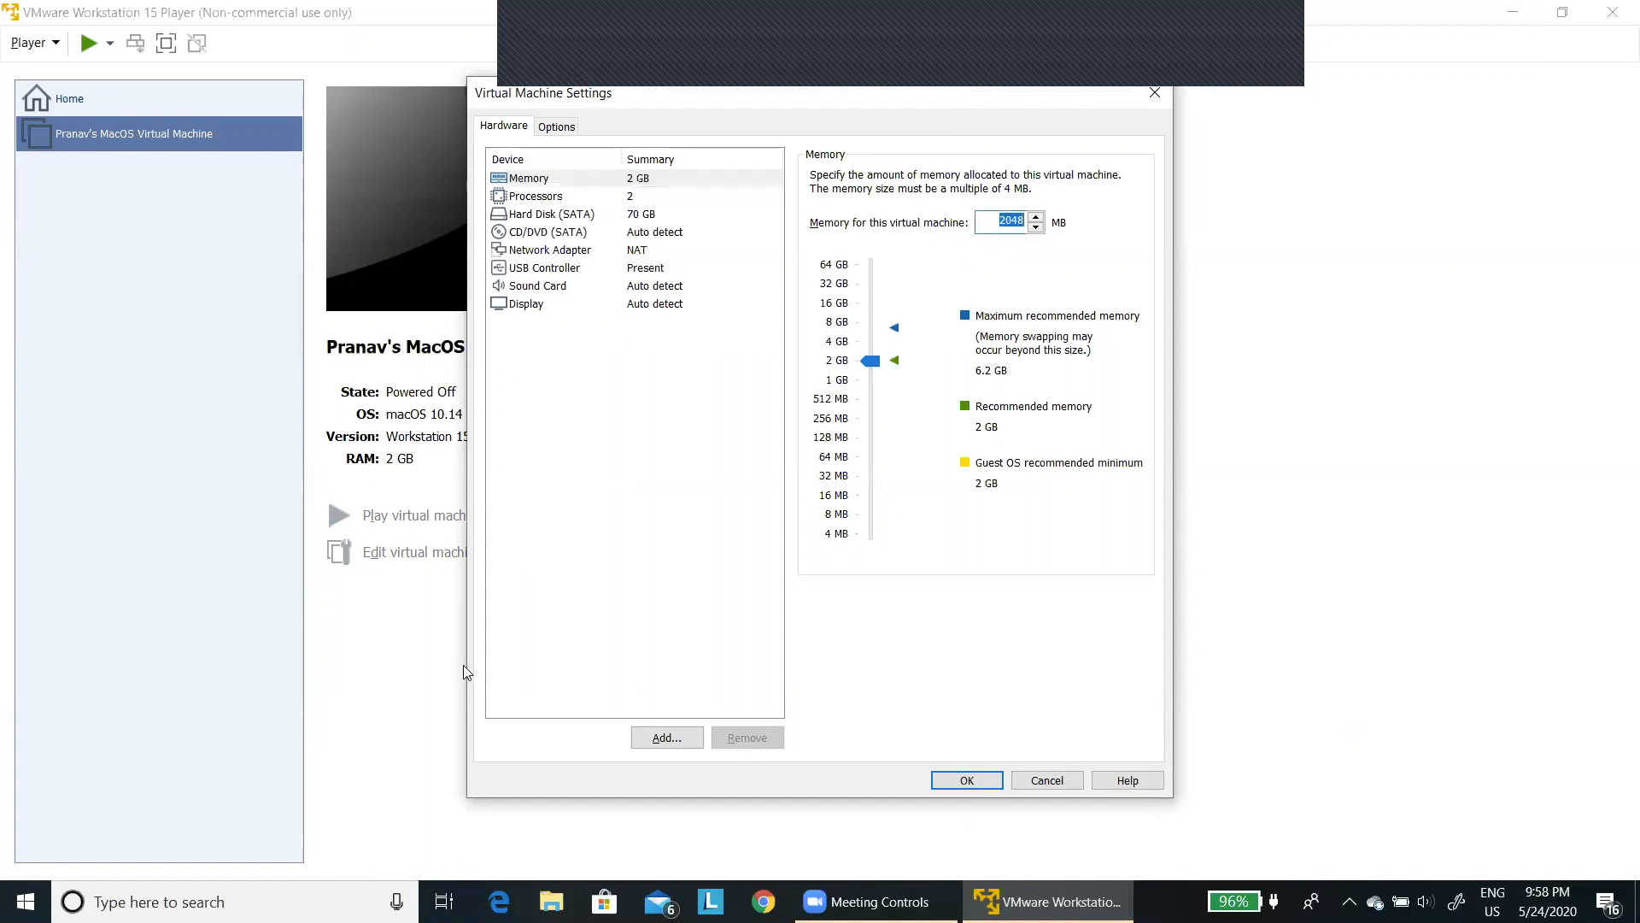
key(BackSpace)
text(4096)
key(Tab)
key(Tab)
key(Tab)
key(Return)
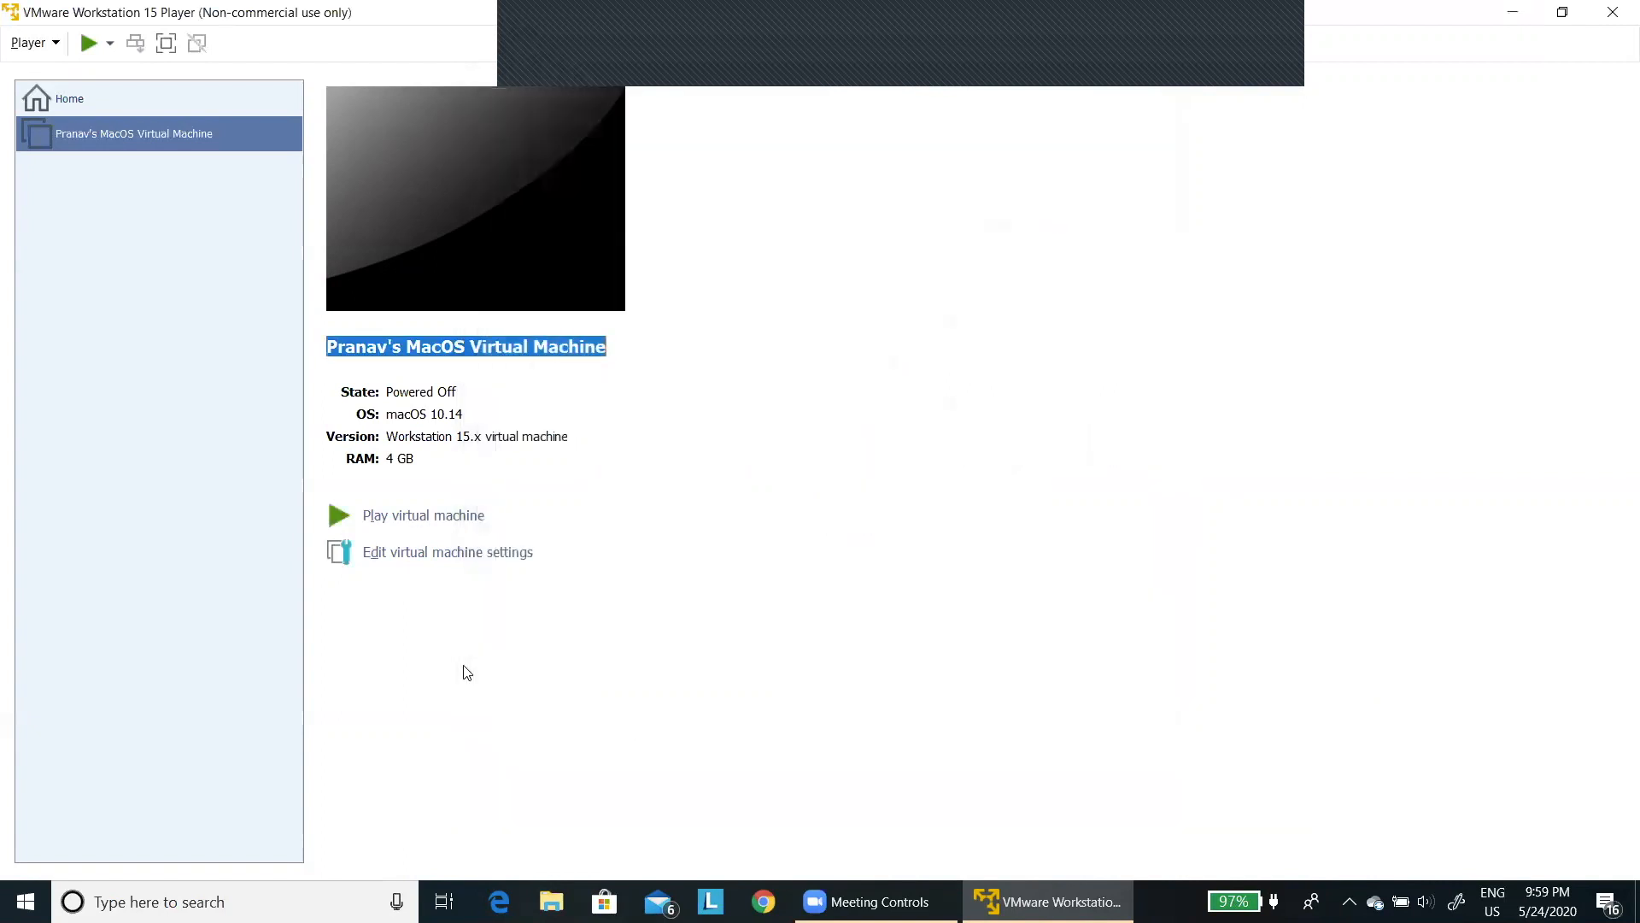
Reopen the virtual machine settings and set the number of processor cores to 4
key(Tab)
key(ctrl+d)
key(Down)
key(Down)
key(Up)
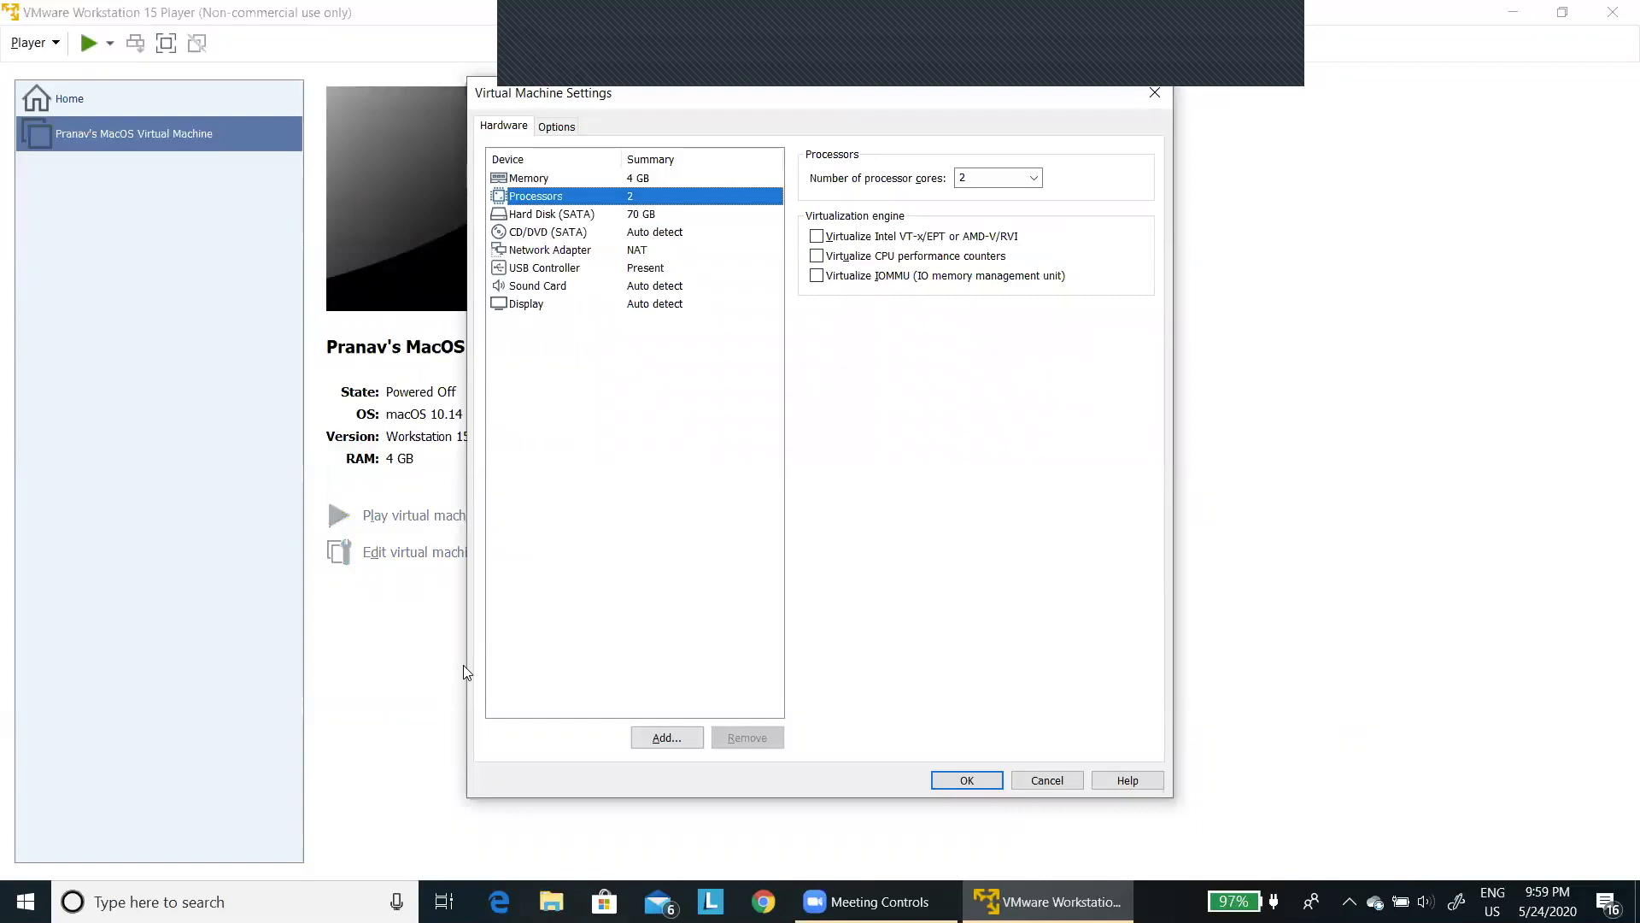
key(Tab)
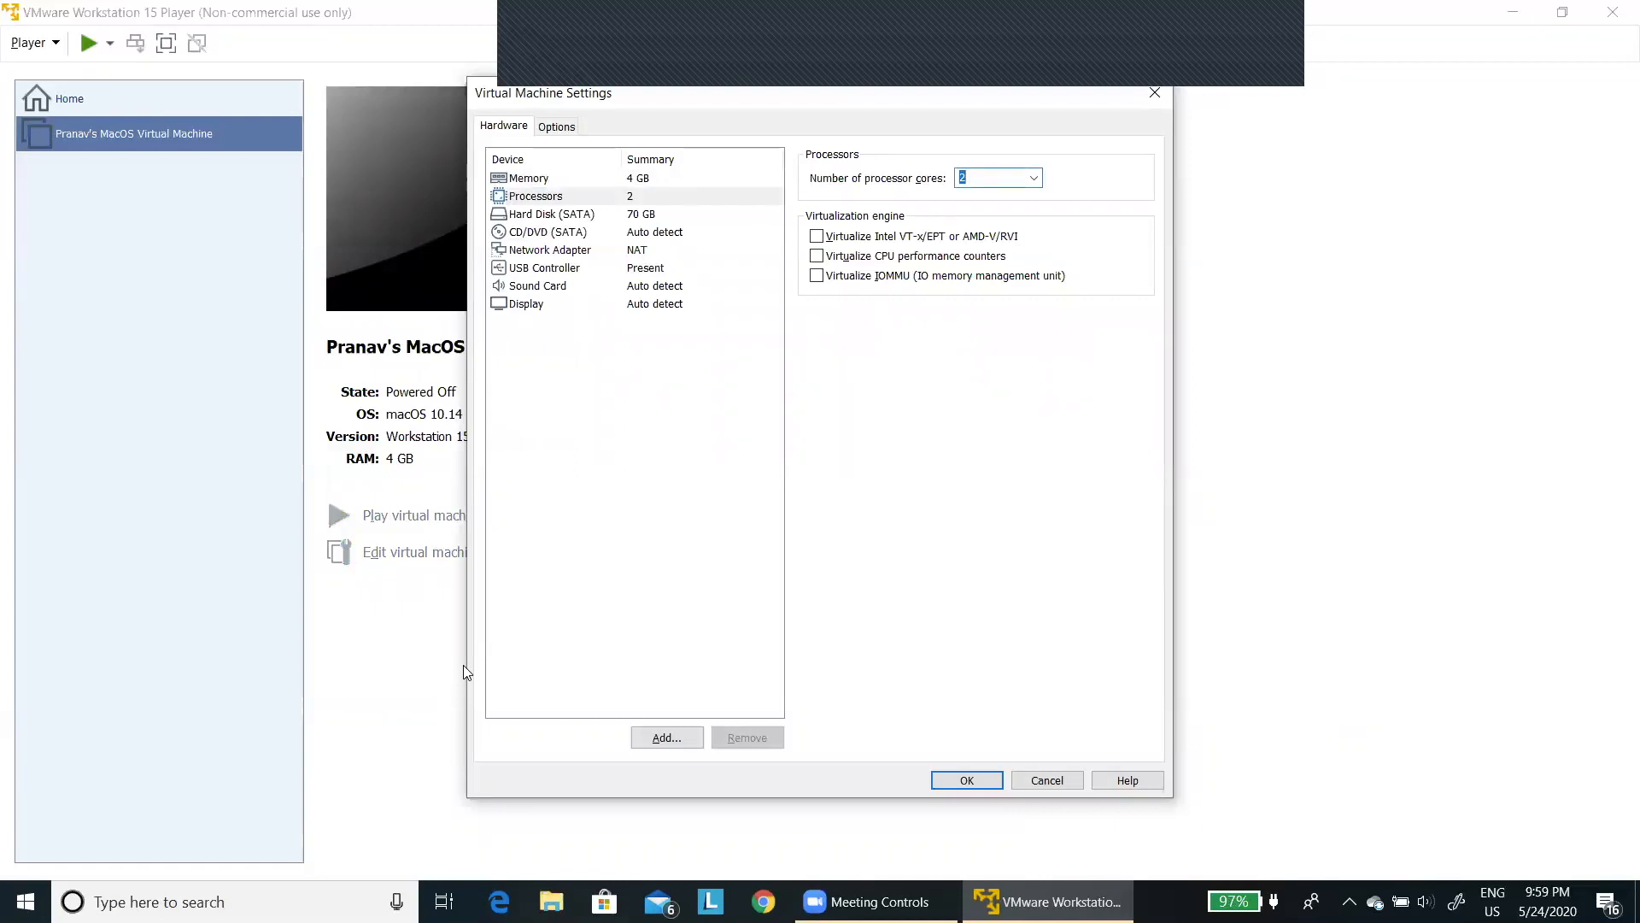
key(Down)
key(shift+Tab)
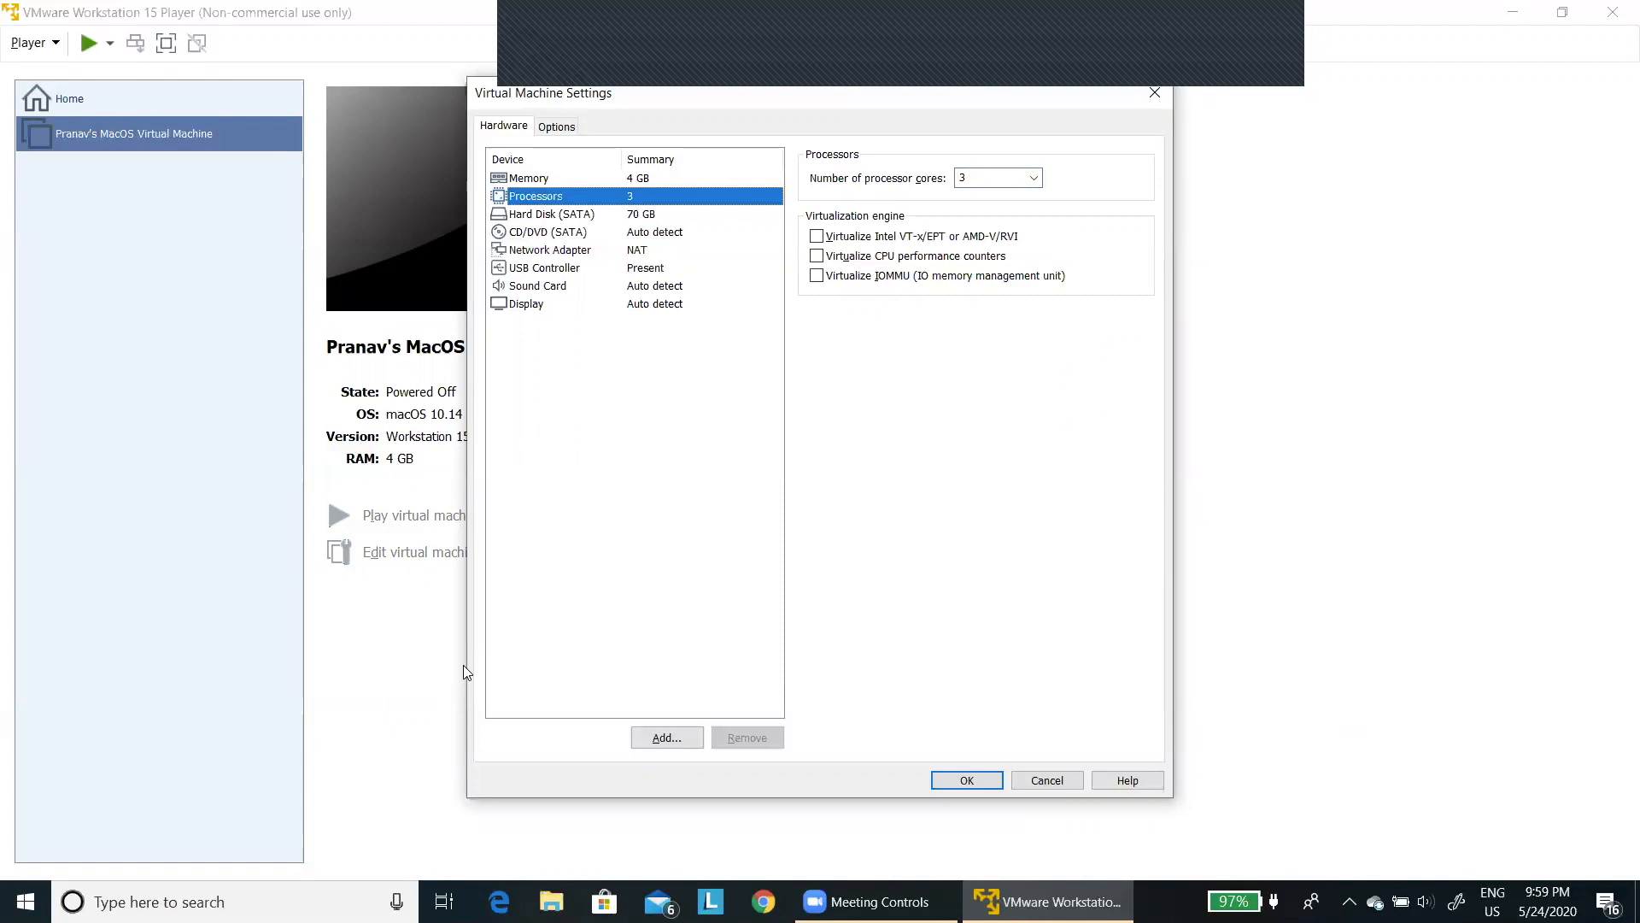
key(Tab)
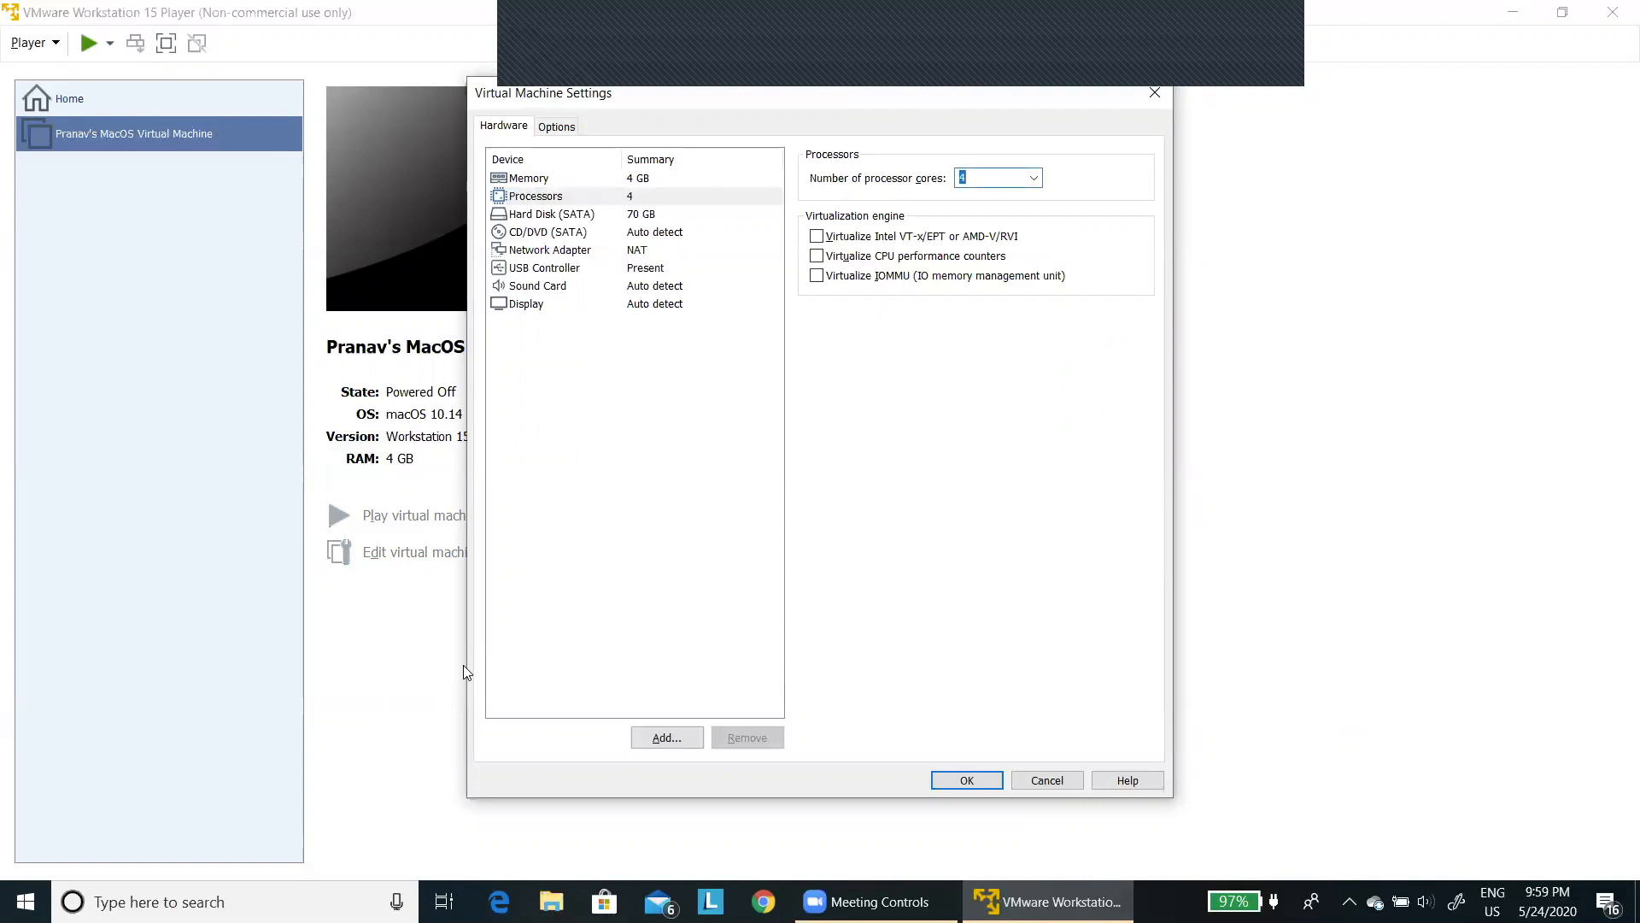
key(shift+Tab)
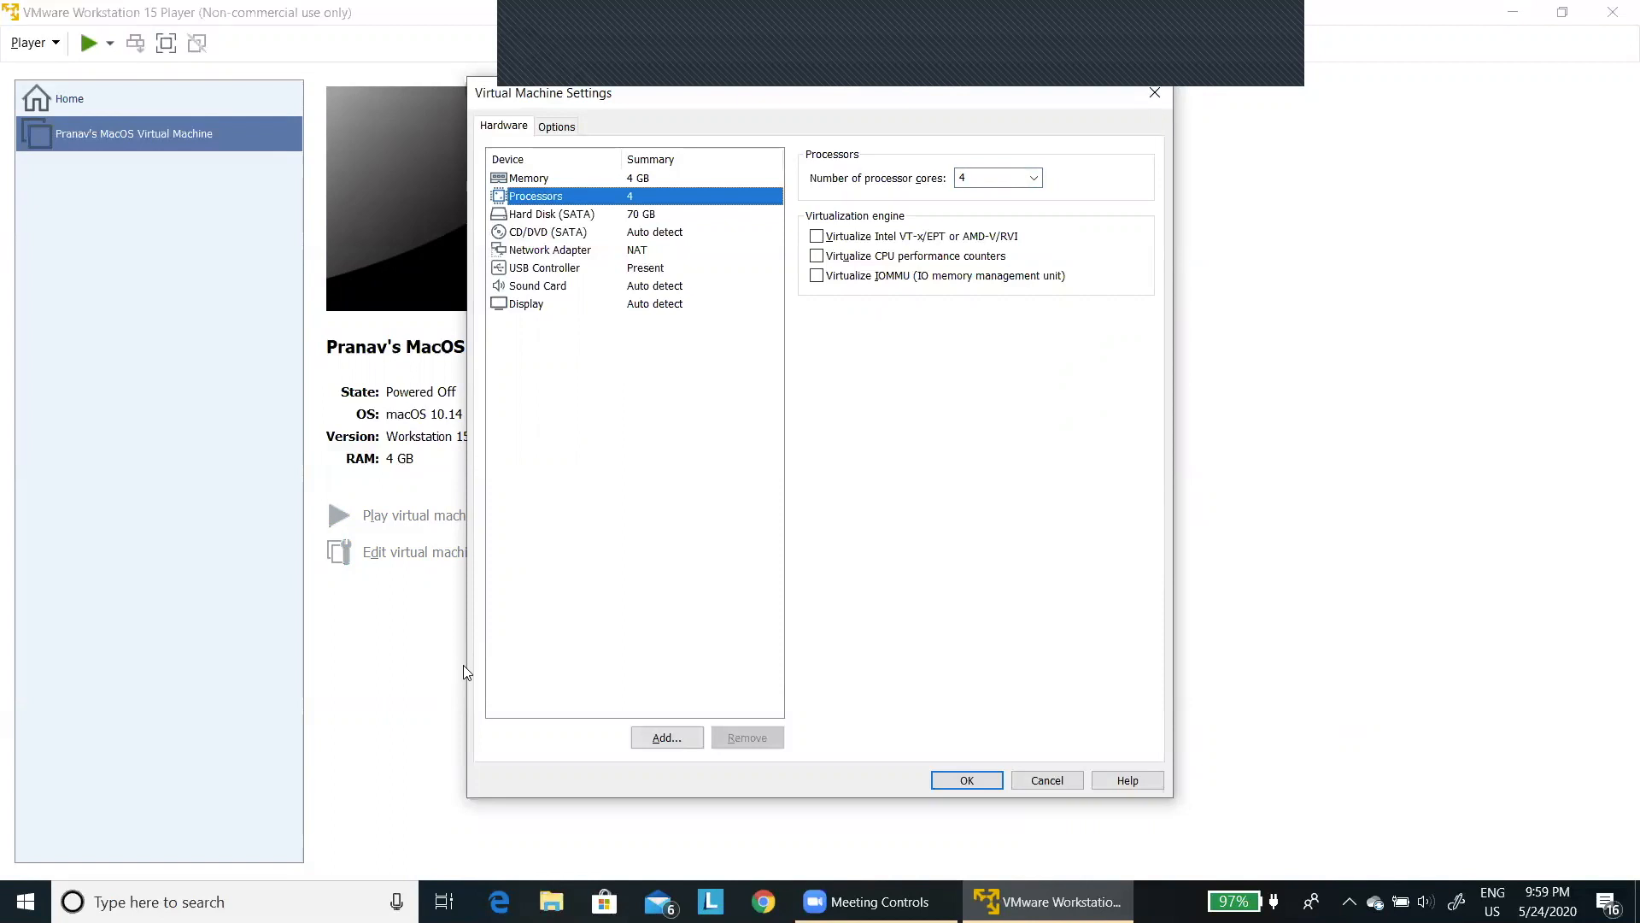
Remove the existing SATA hard disk from the virtual machine's hardware devices
key(Down)
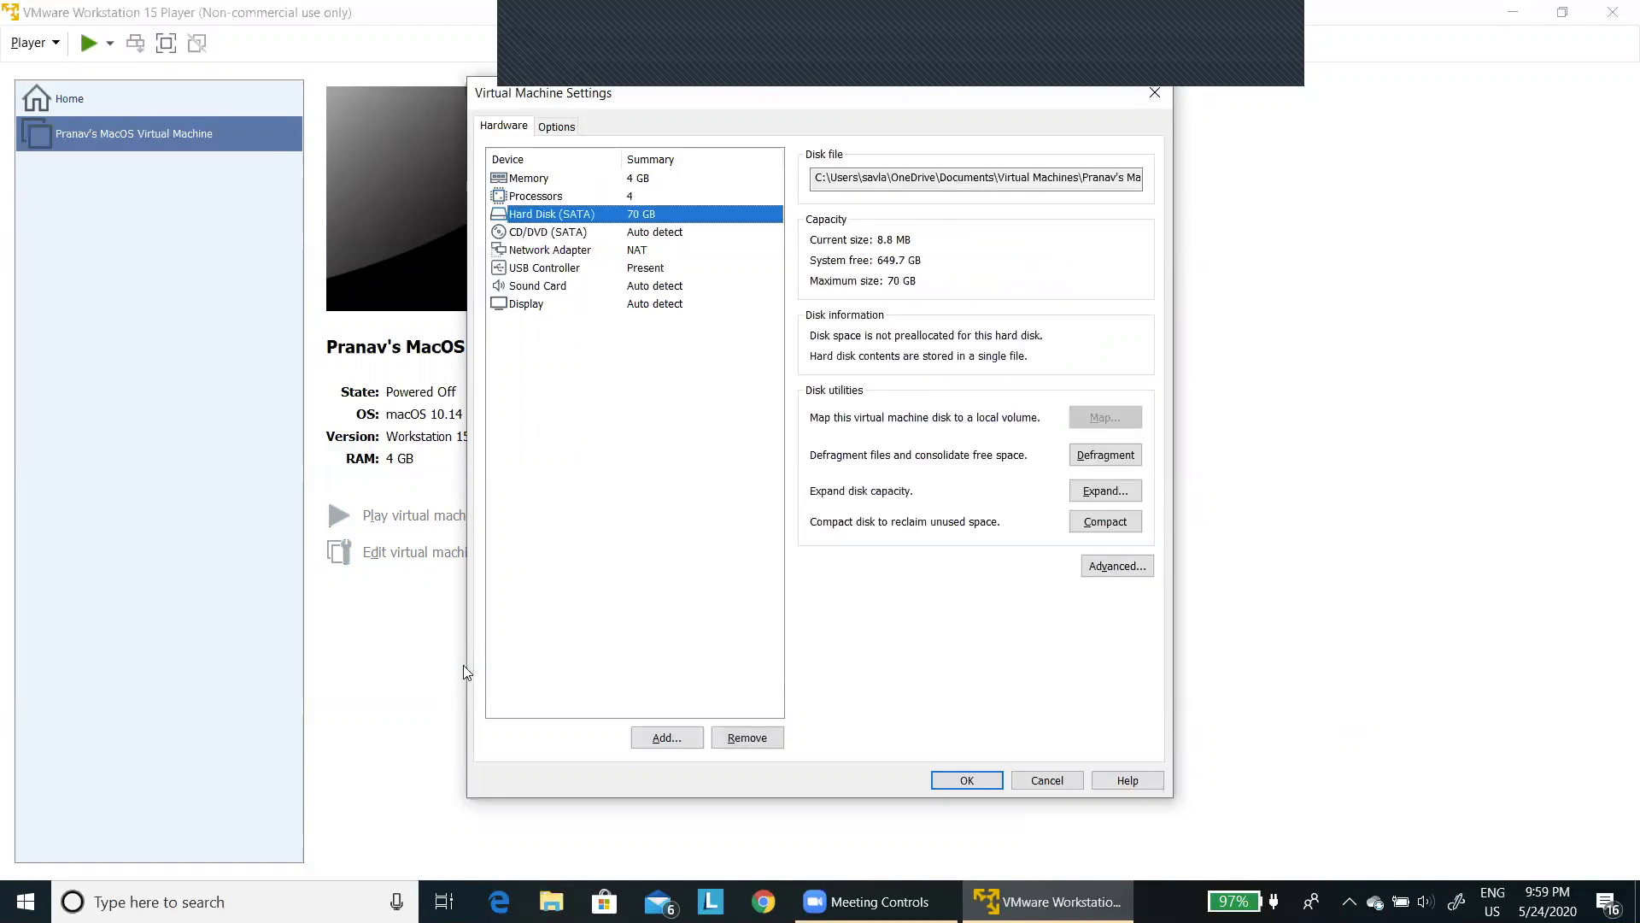
key(Tab)
key(Tab)
key(Tab)
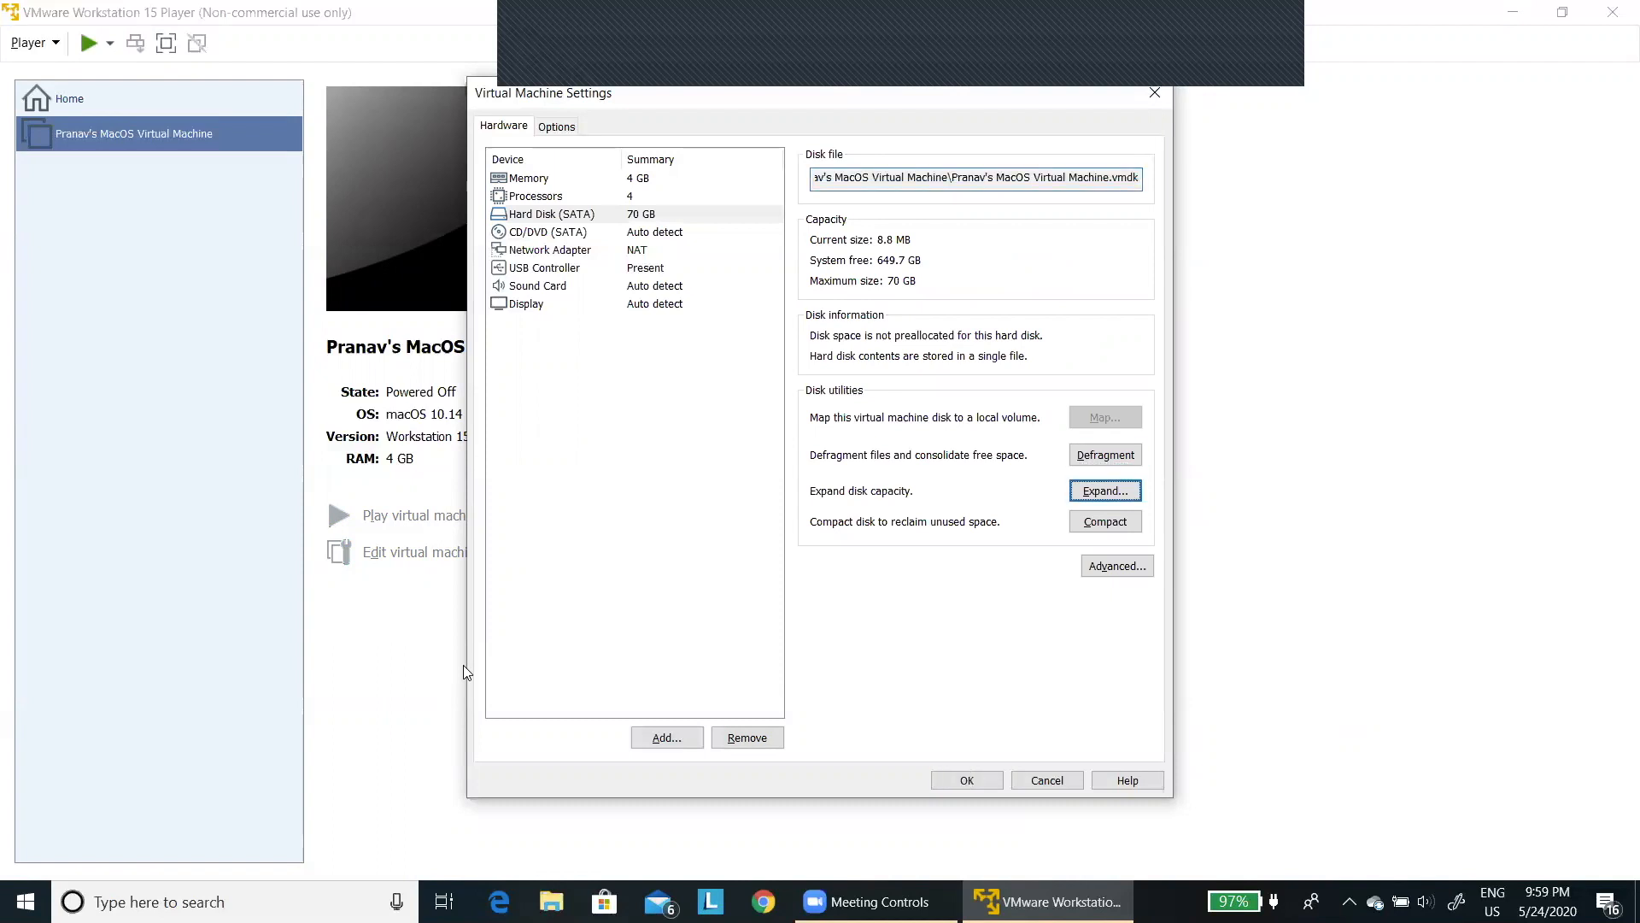
key(shift+Tab)
key(Tab)
key(Tab)
key(Tab)
key(Tab)
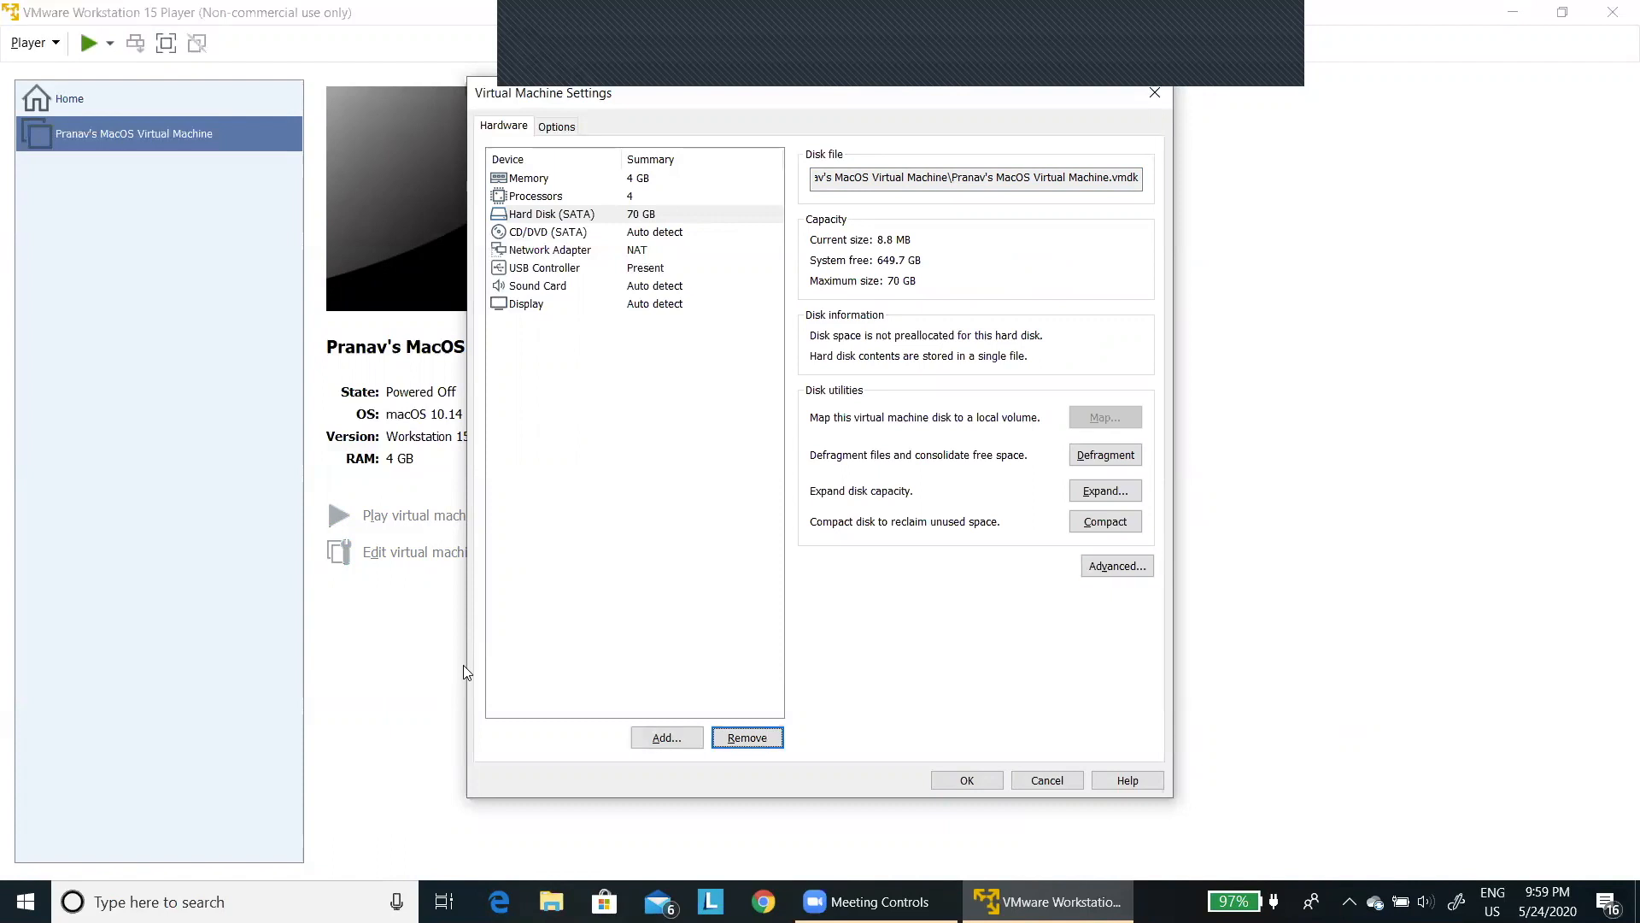
key(space)
Start adding new hardware to the virtual machine, choosing Hard Disk as the hardware type
key(Tab)
key(Tab)
key(Tab)
key(Tab)
key(Tab)
key(Tab)
key(shift+Tab)
key(space)
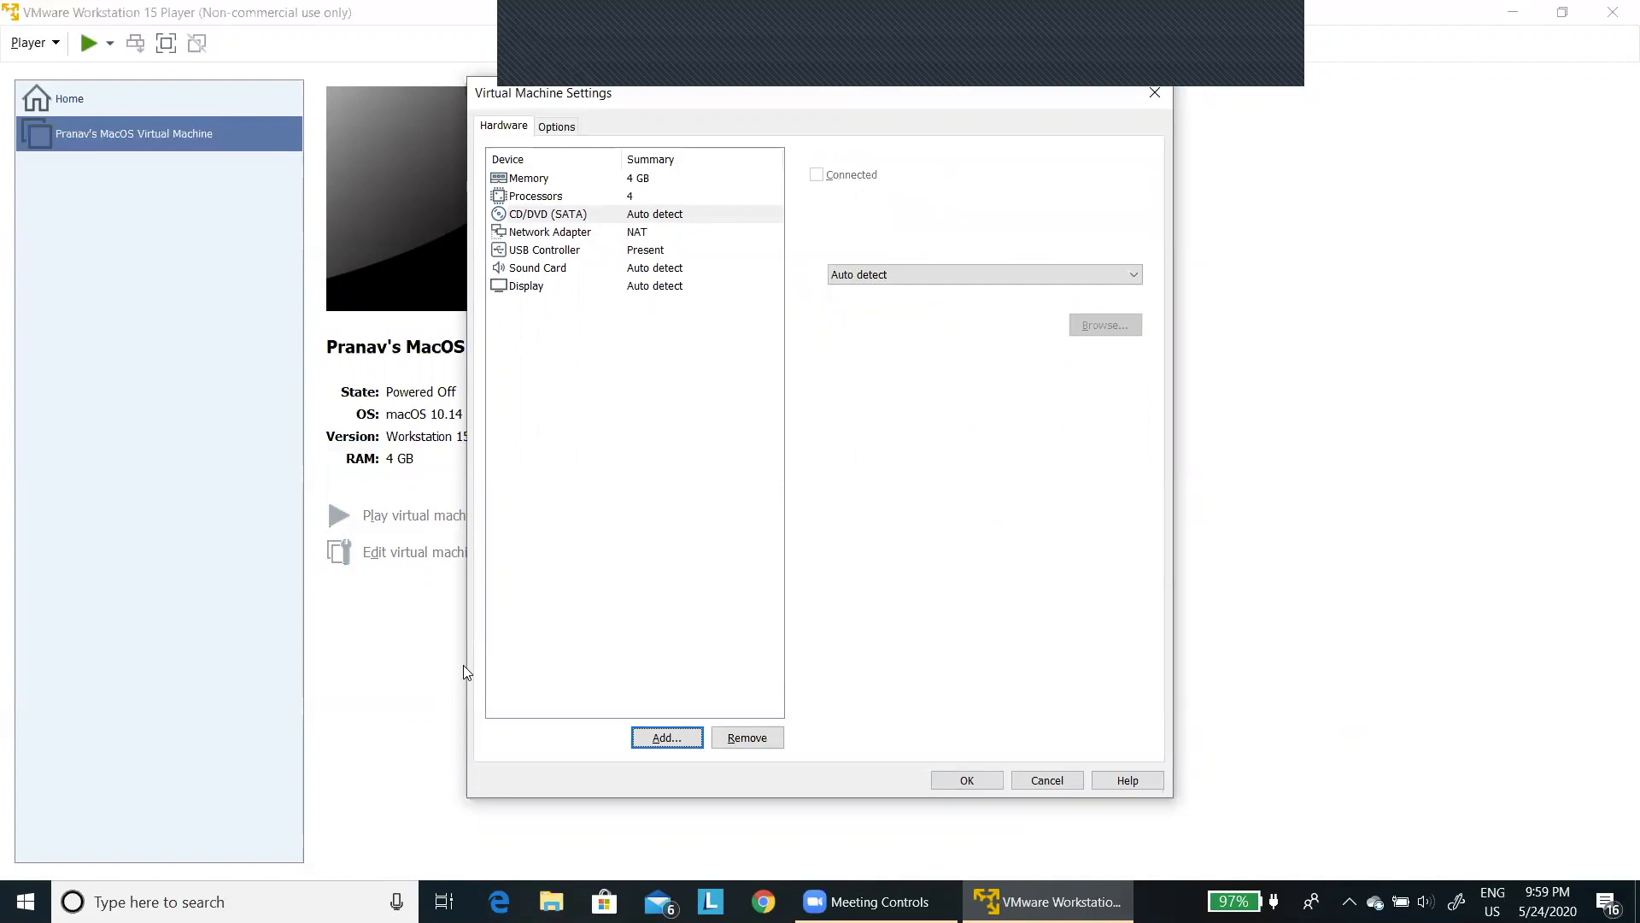
key(Down)
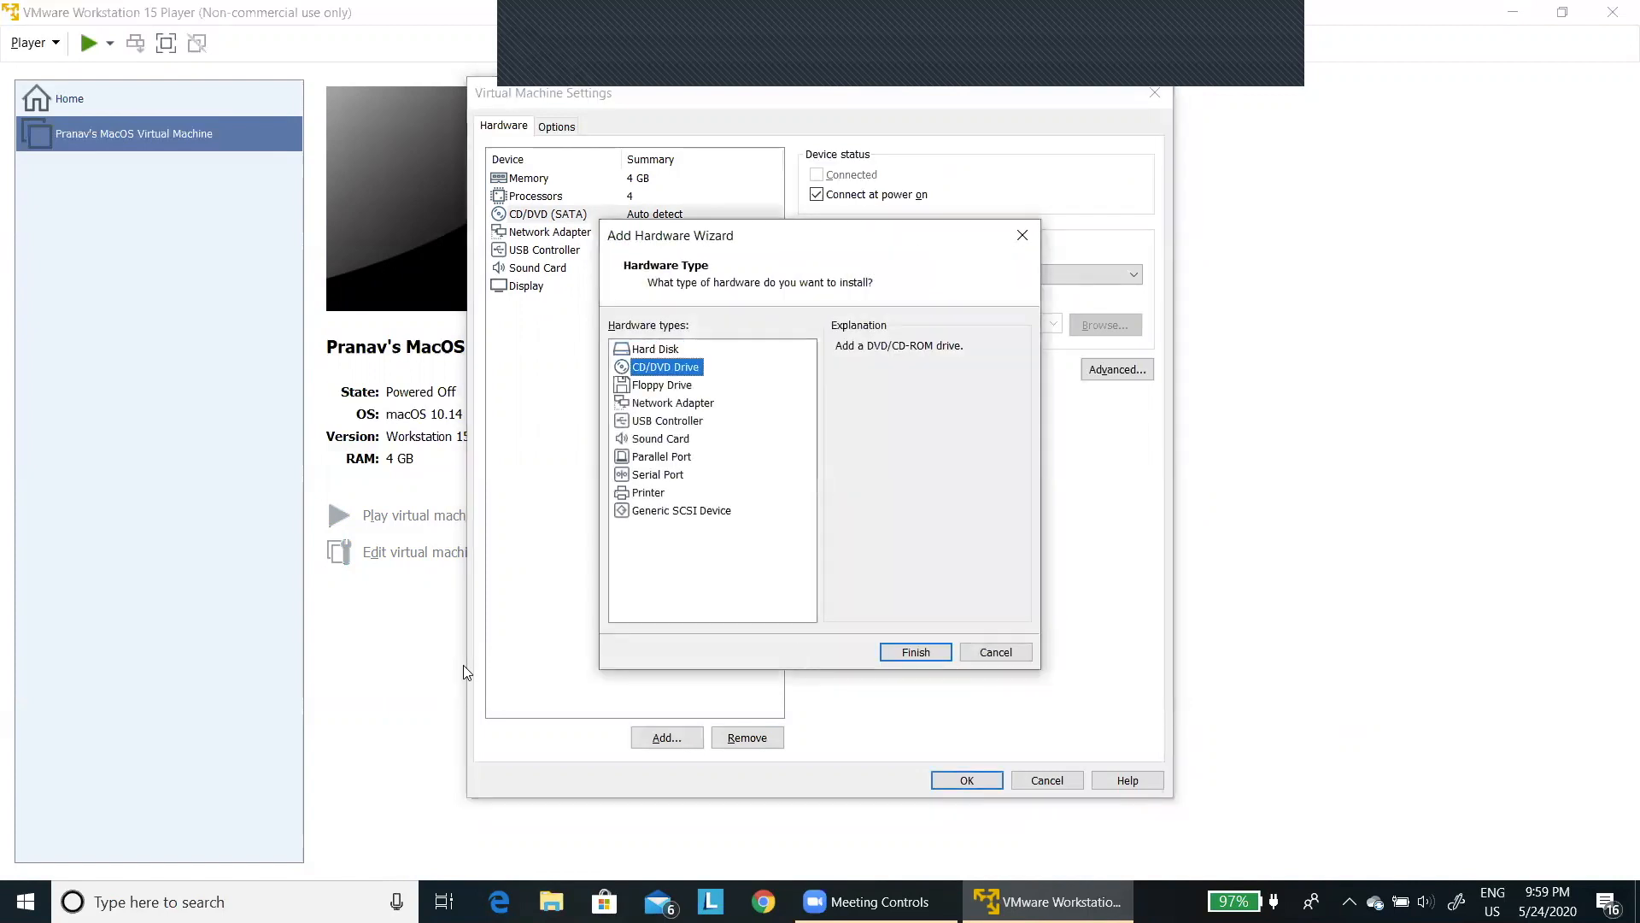
key(Up)
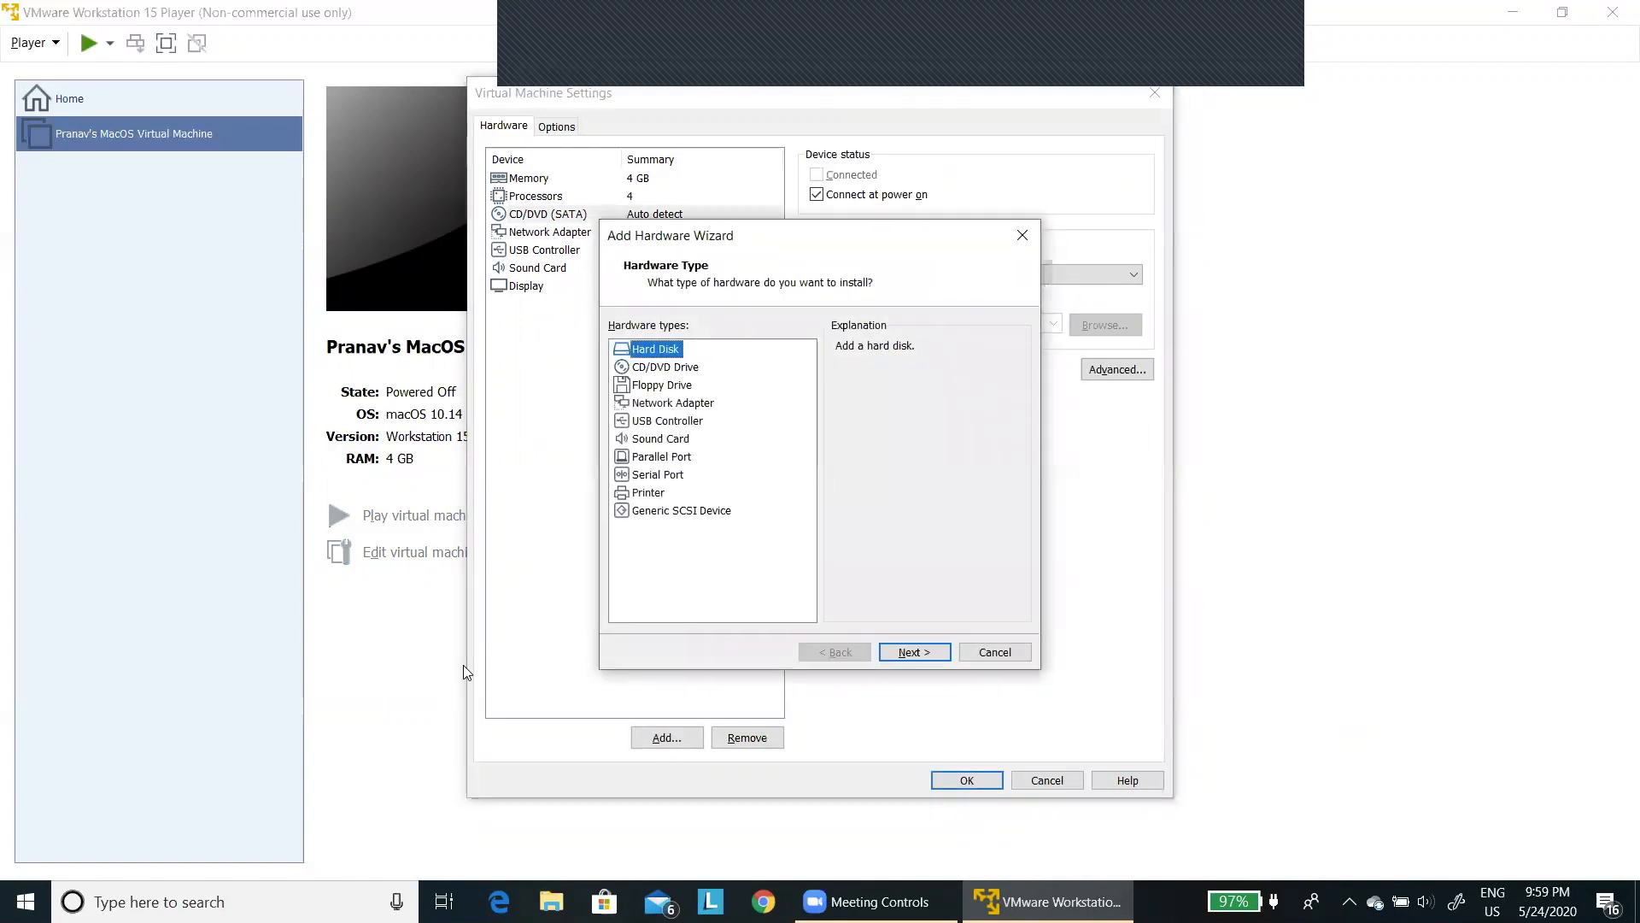
key(Return)
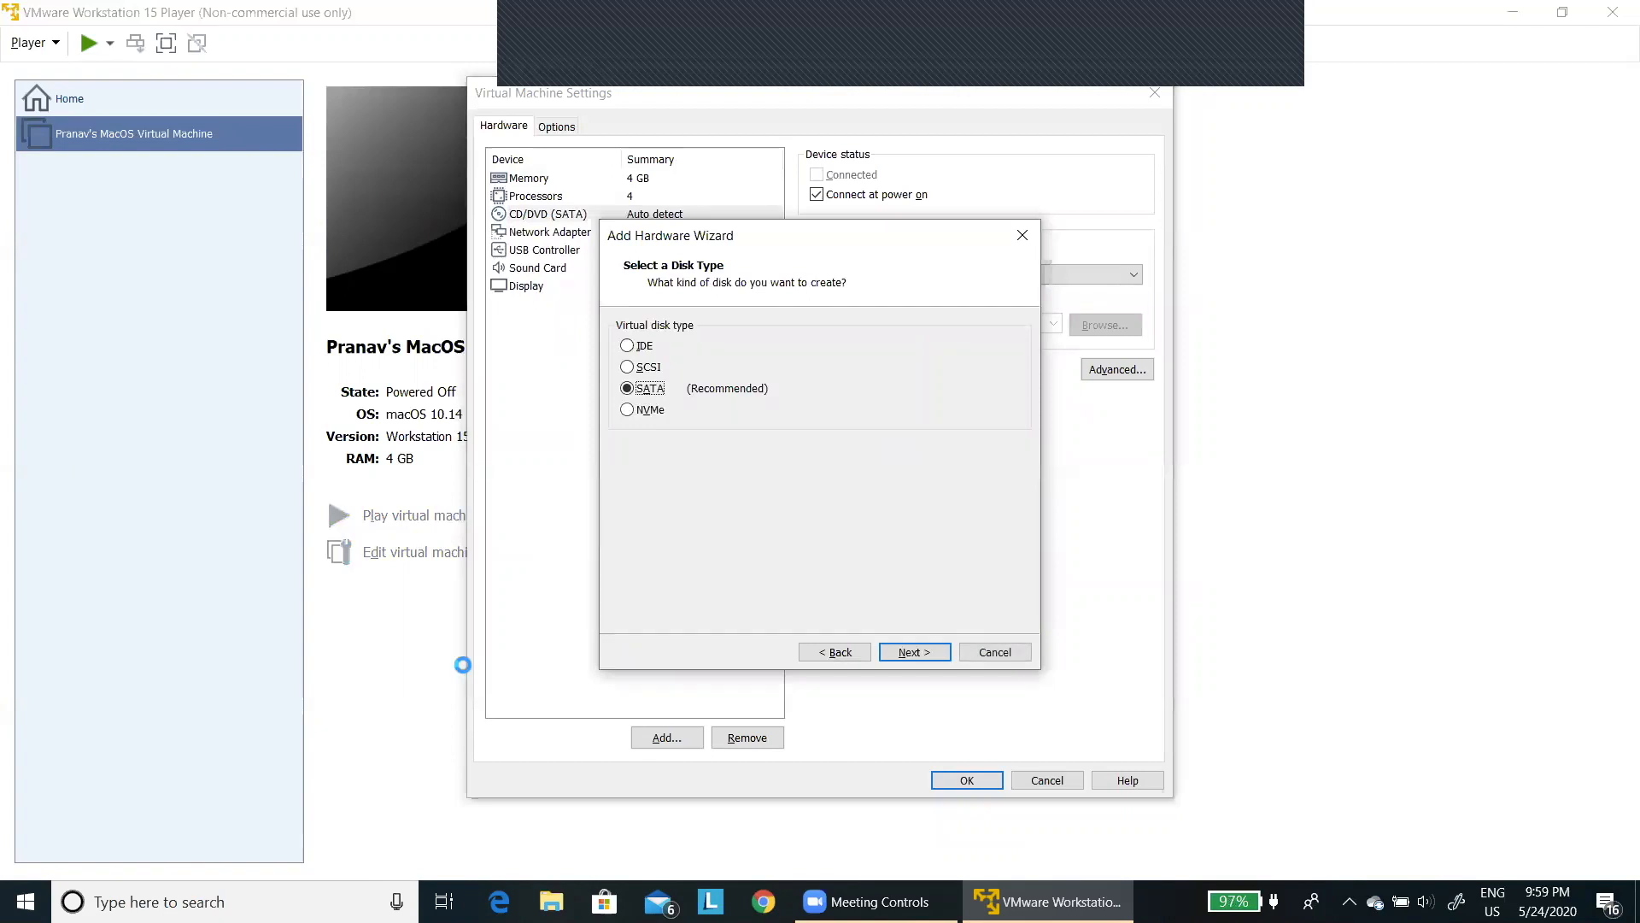
Accept the recommended SATA disk type and choose to use an existing virtual disk
key(Return)
key(Down)
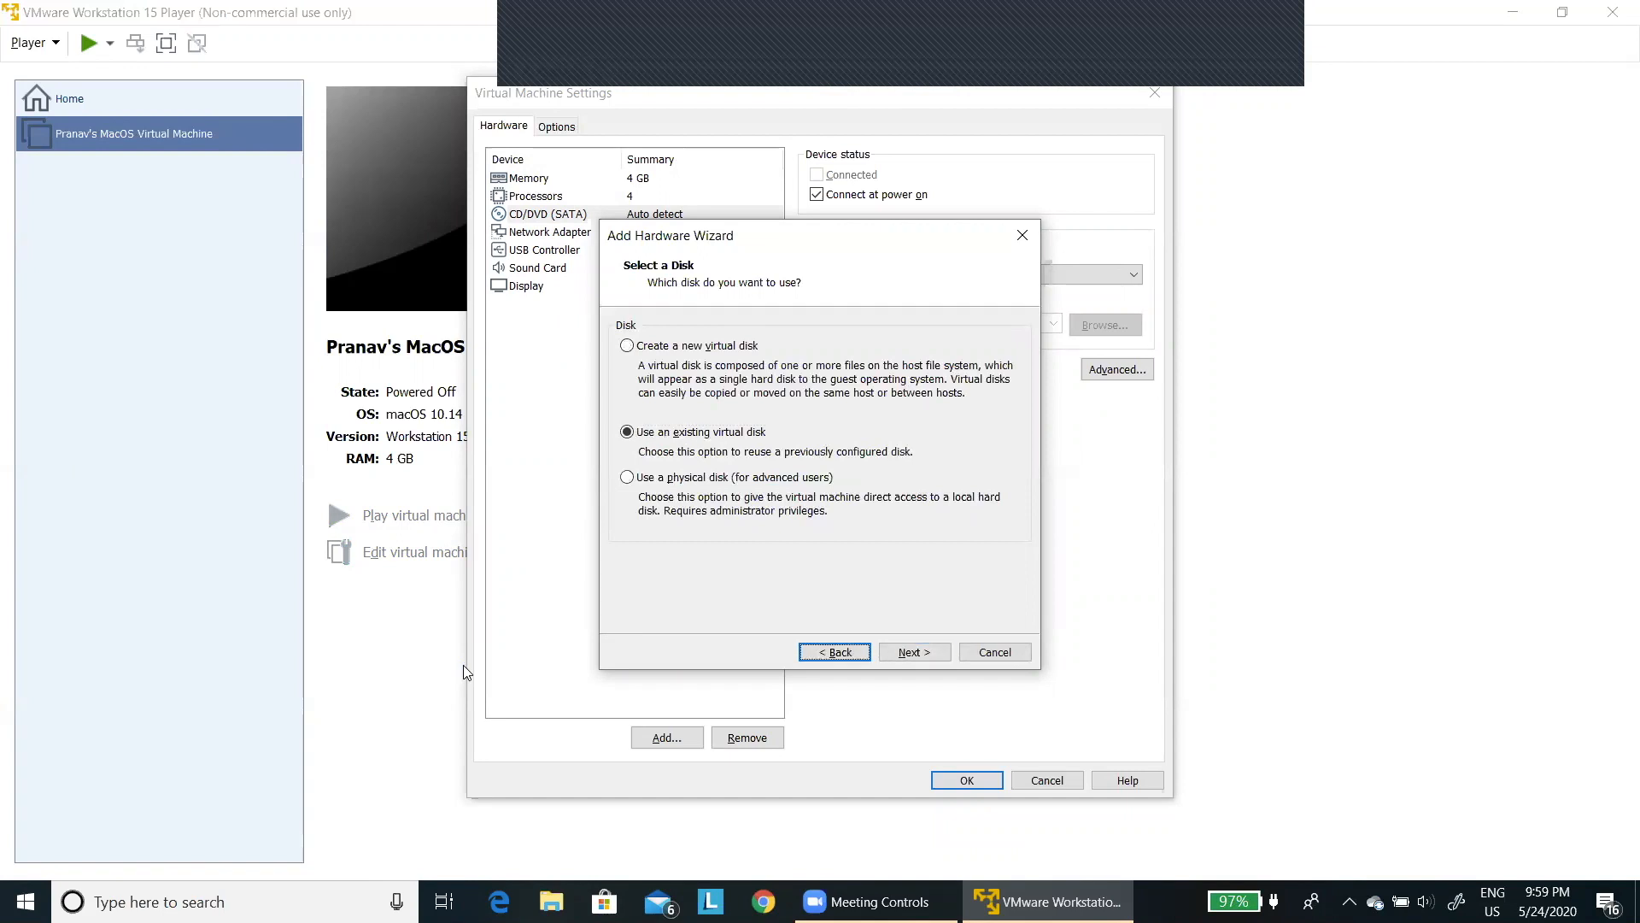
key(Return)
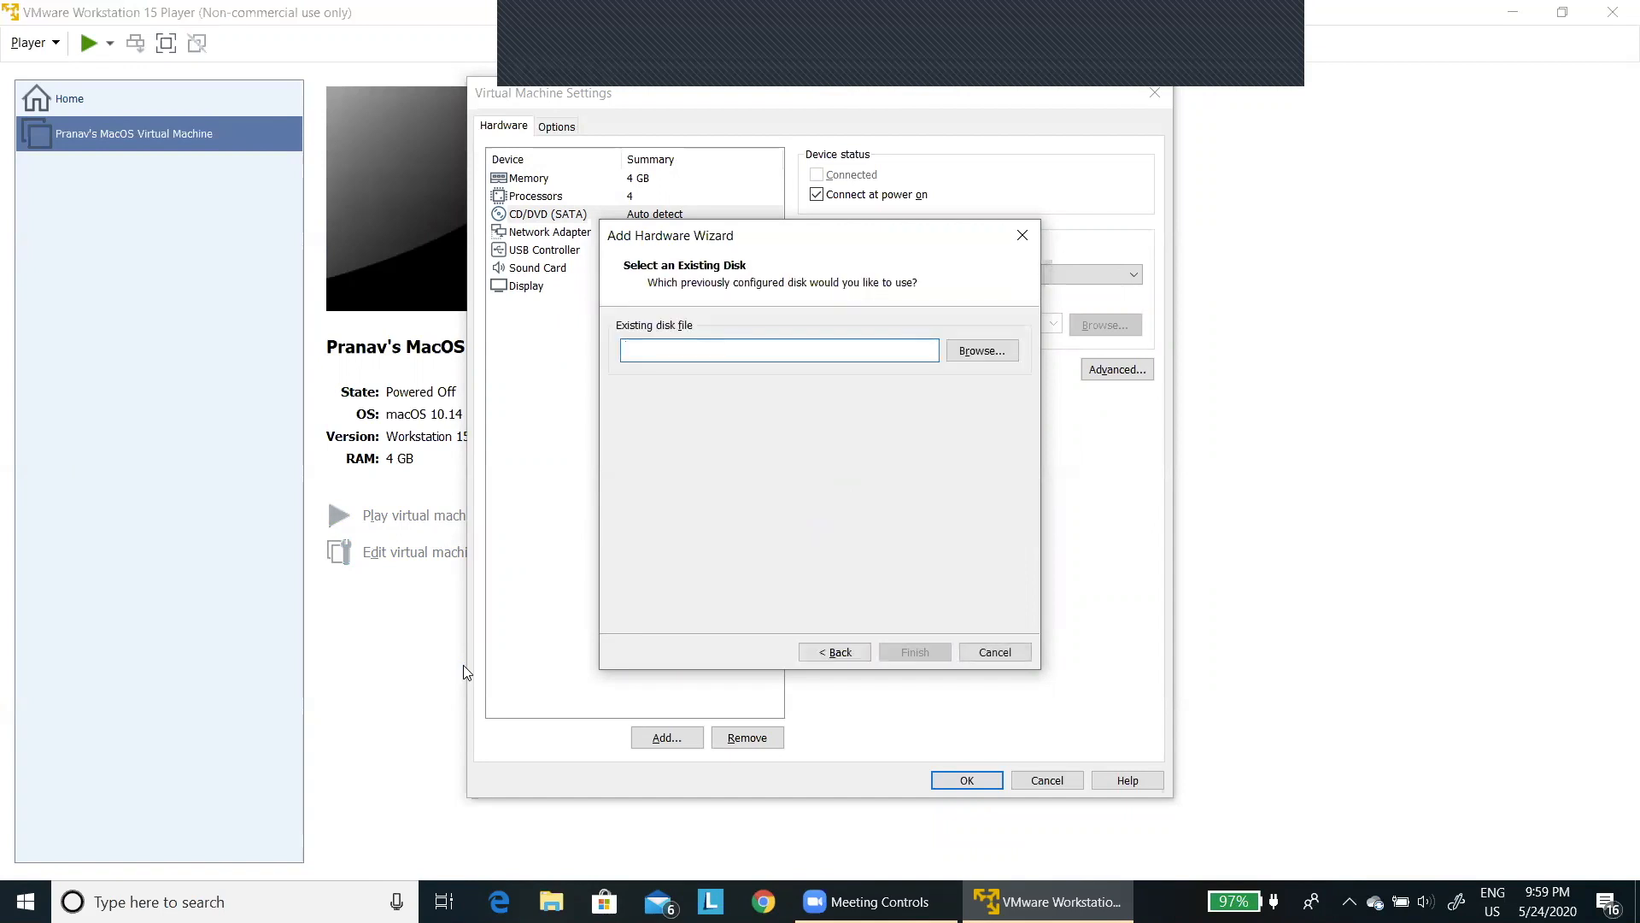
Browse for the existing disk file and go from Downloads up to This PC and into the Documents folder
key(Tab)
key(Return)
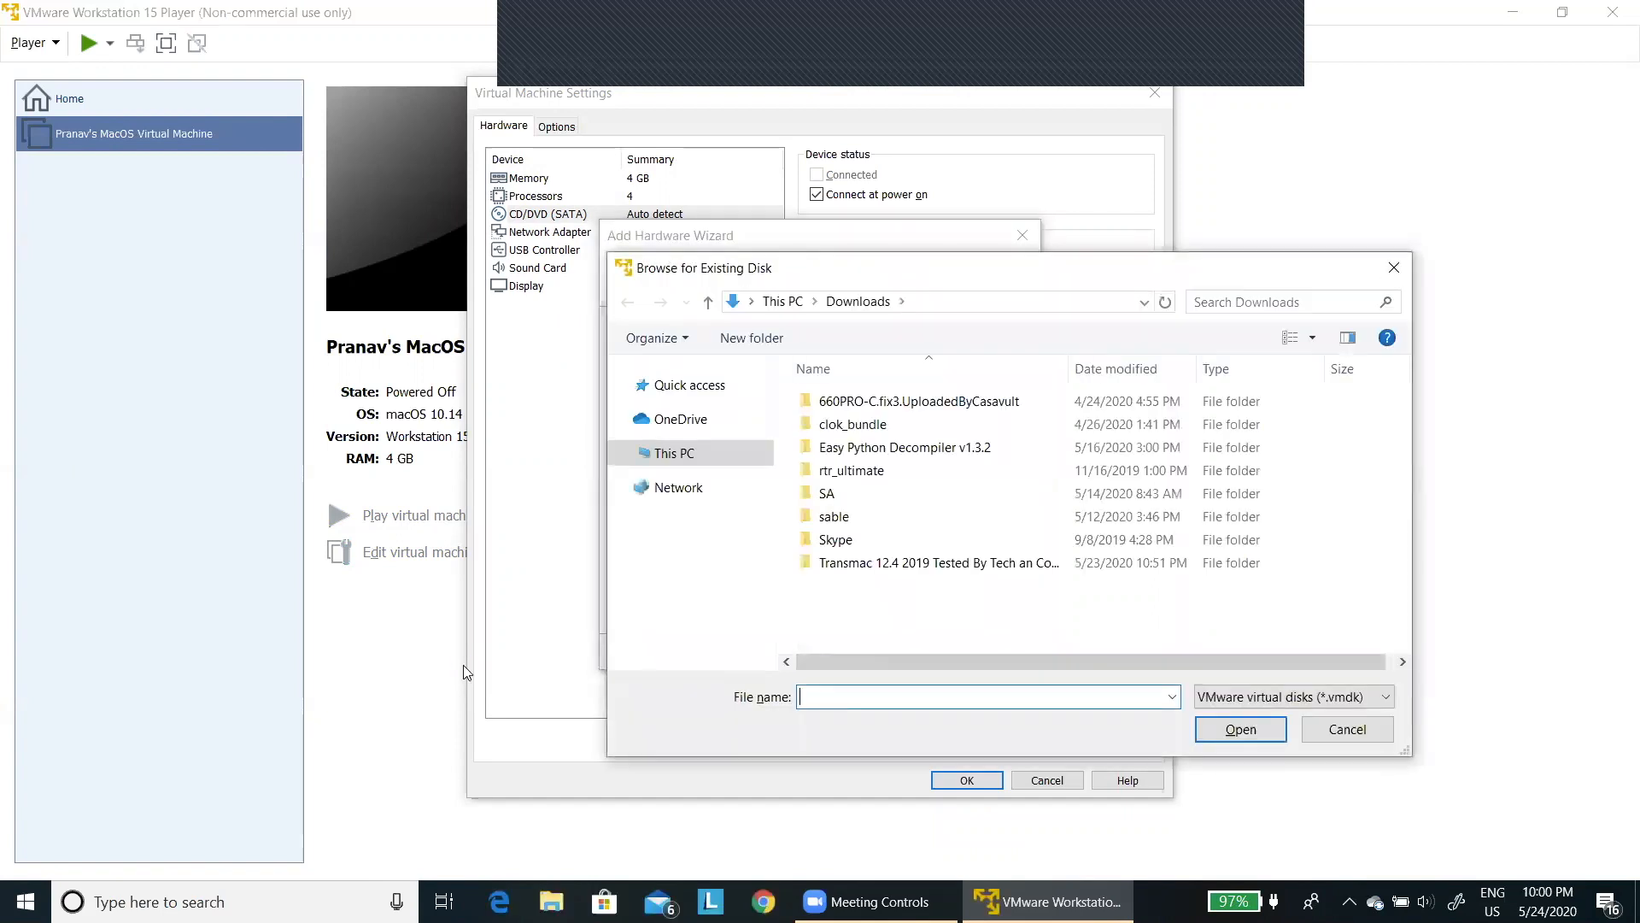
key(Tab)
key(Tab)
key(Tab)
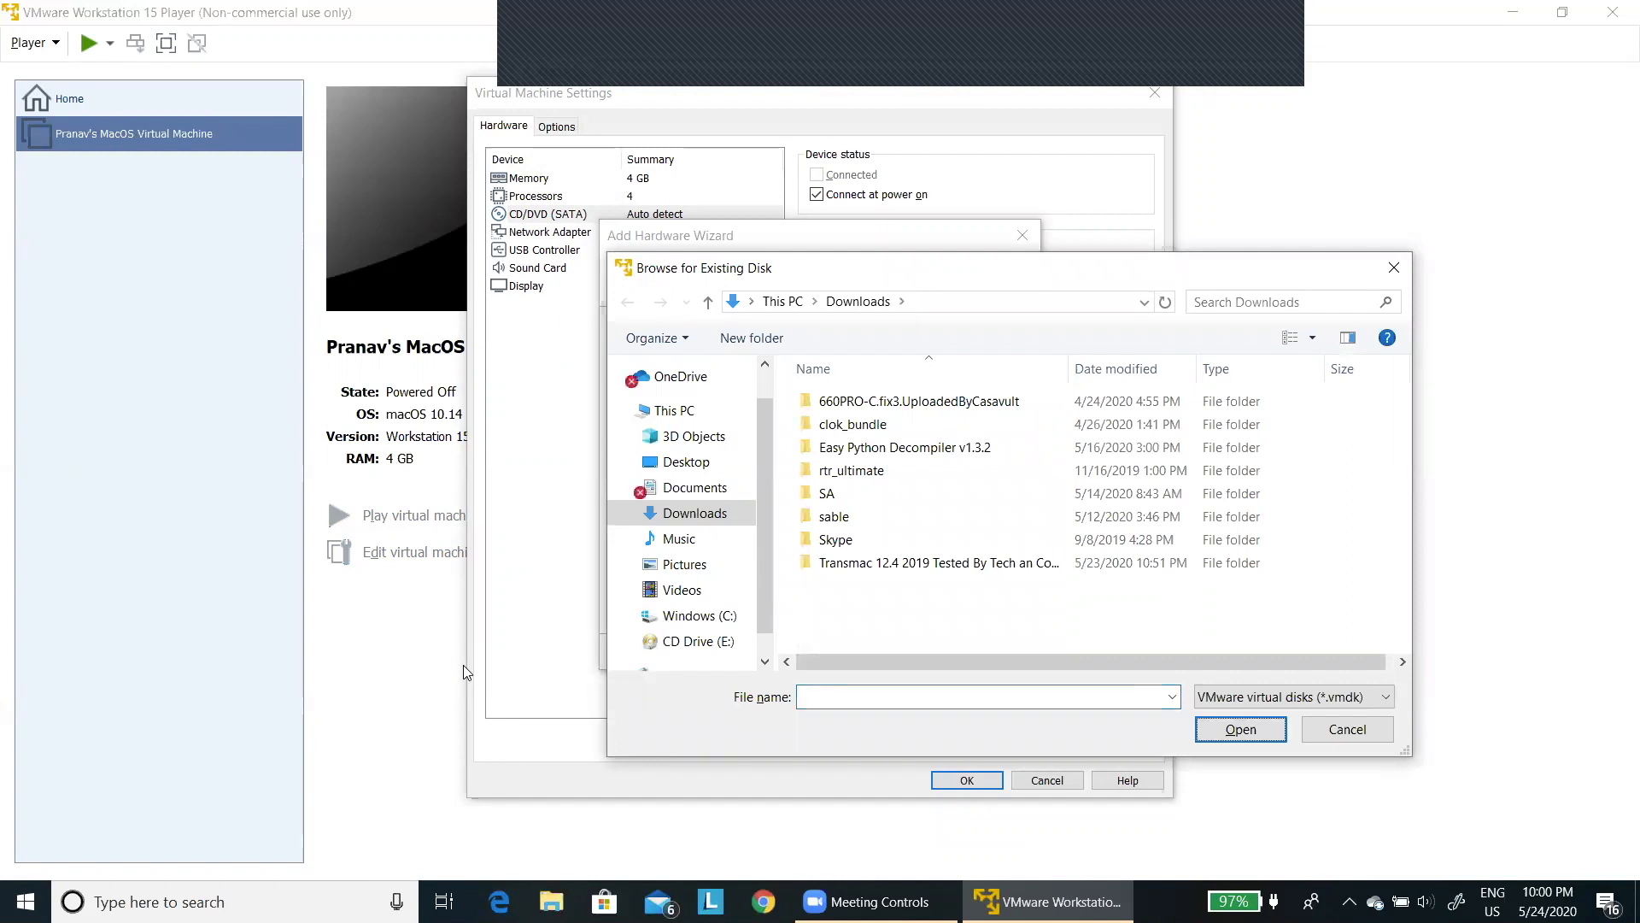
key(Tab)
key(Tab)
key(Tab)
key(Tab)
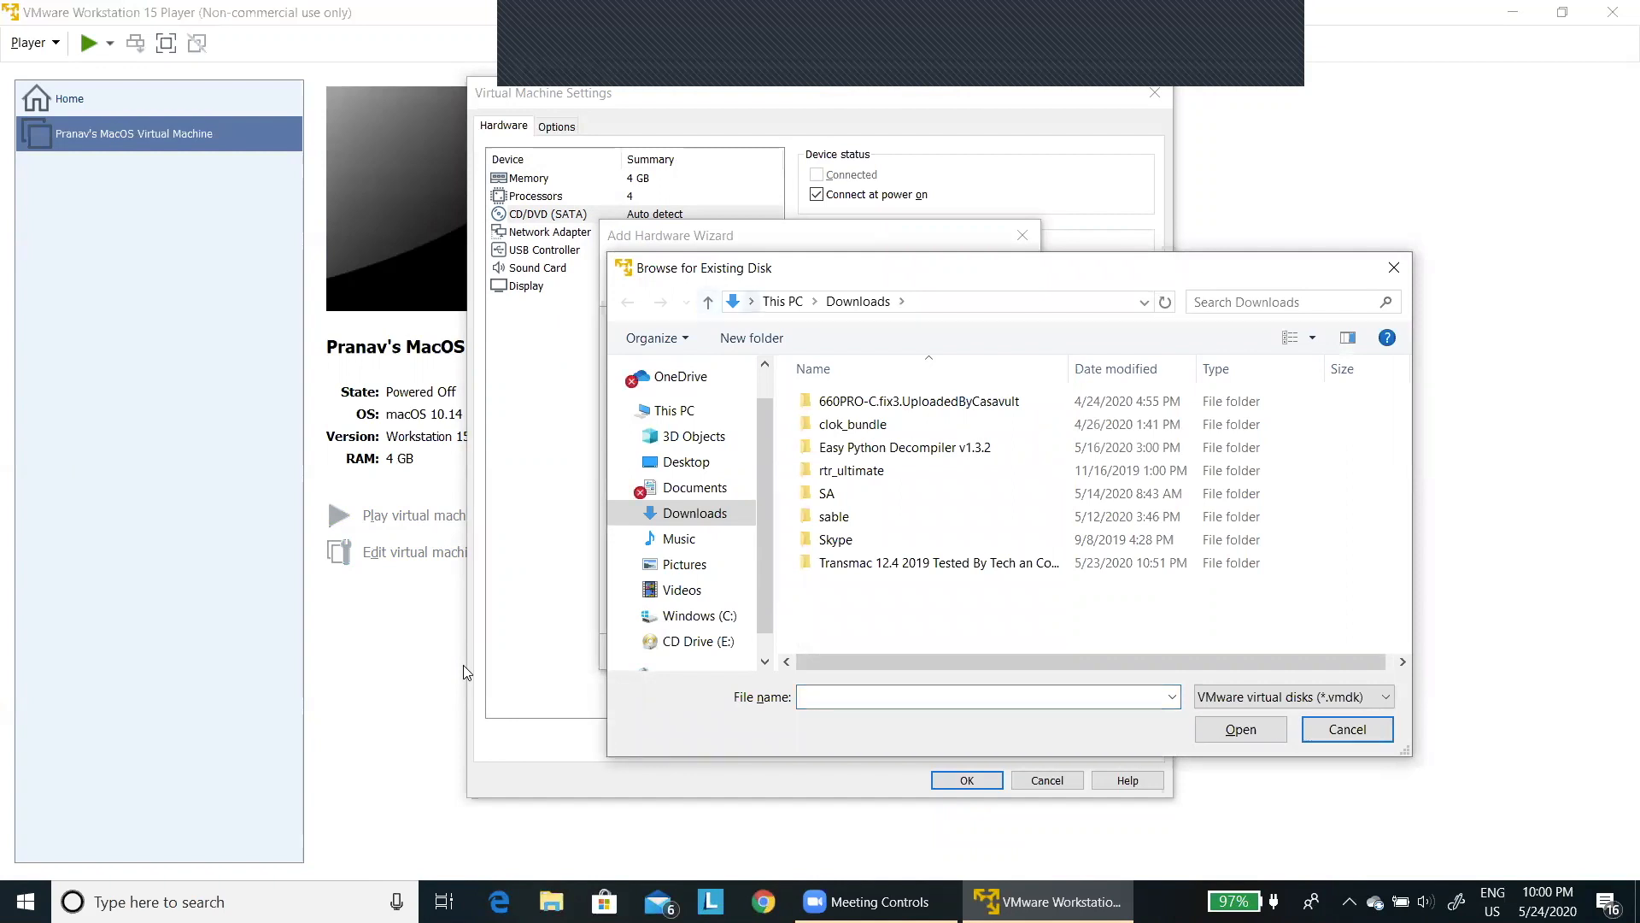
key(Tab)
key(alt+Up)
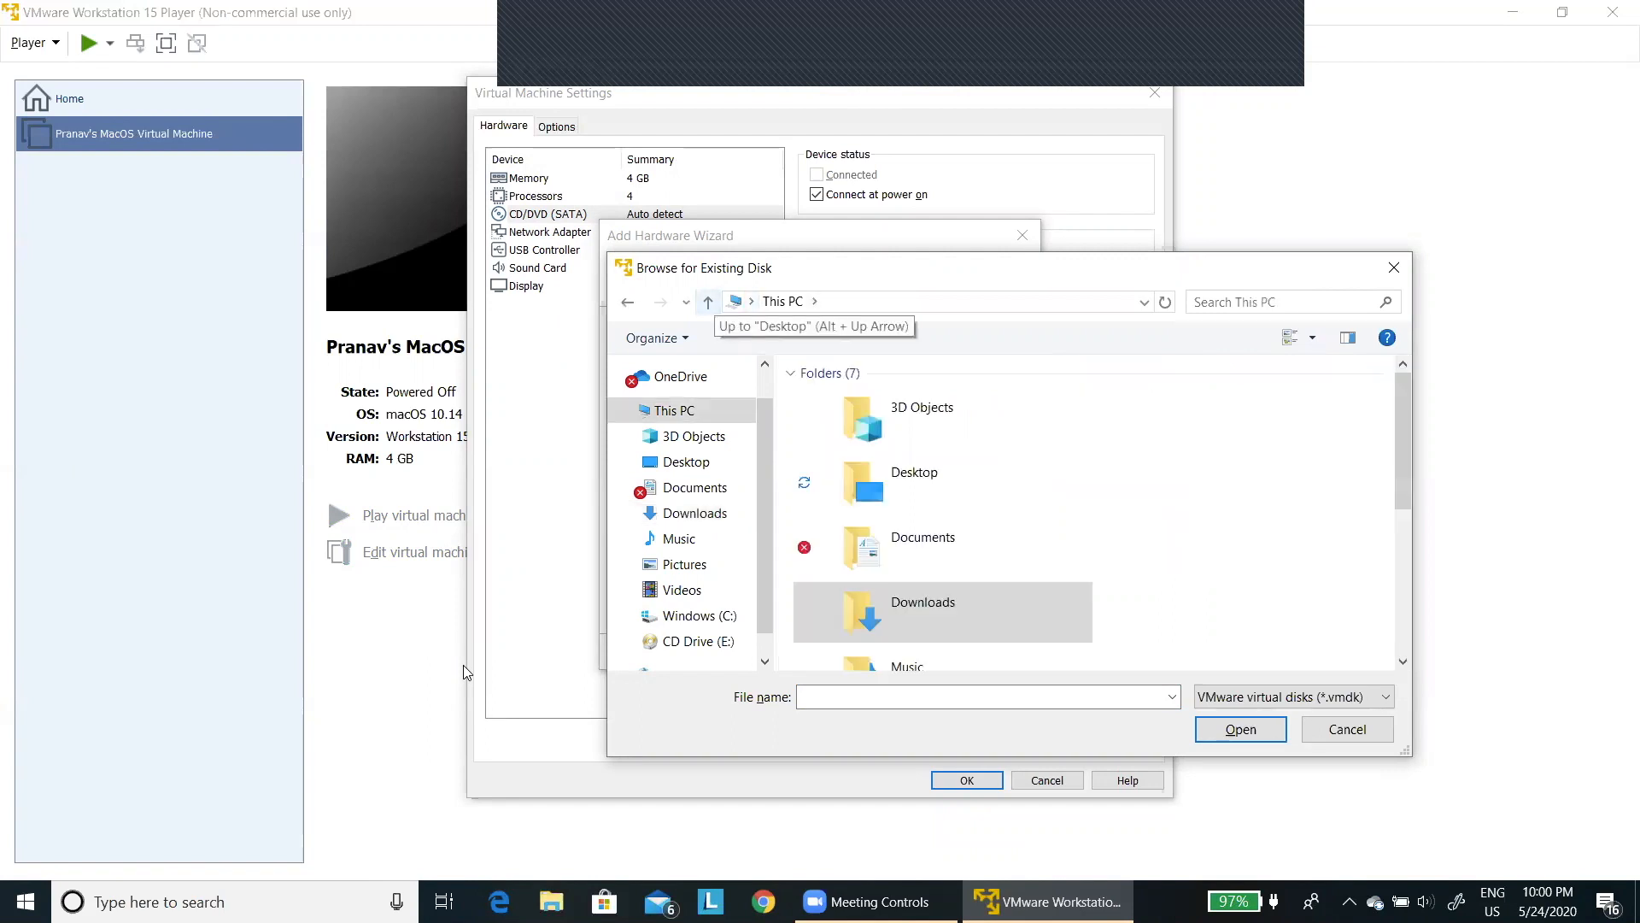
key(Tab)
key(Tab)
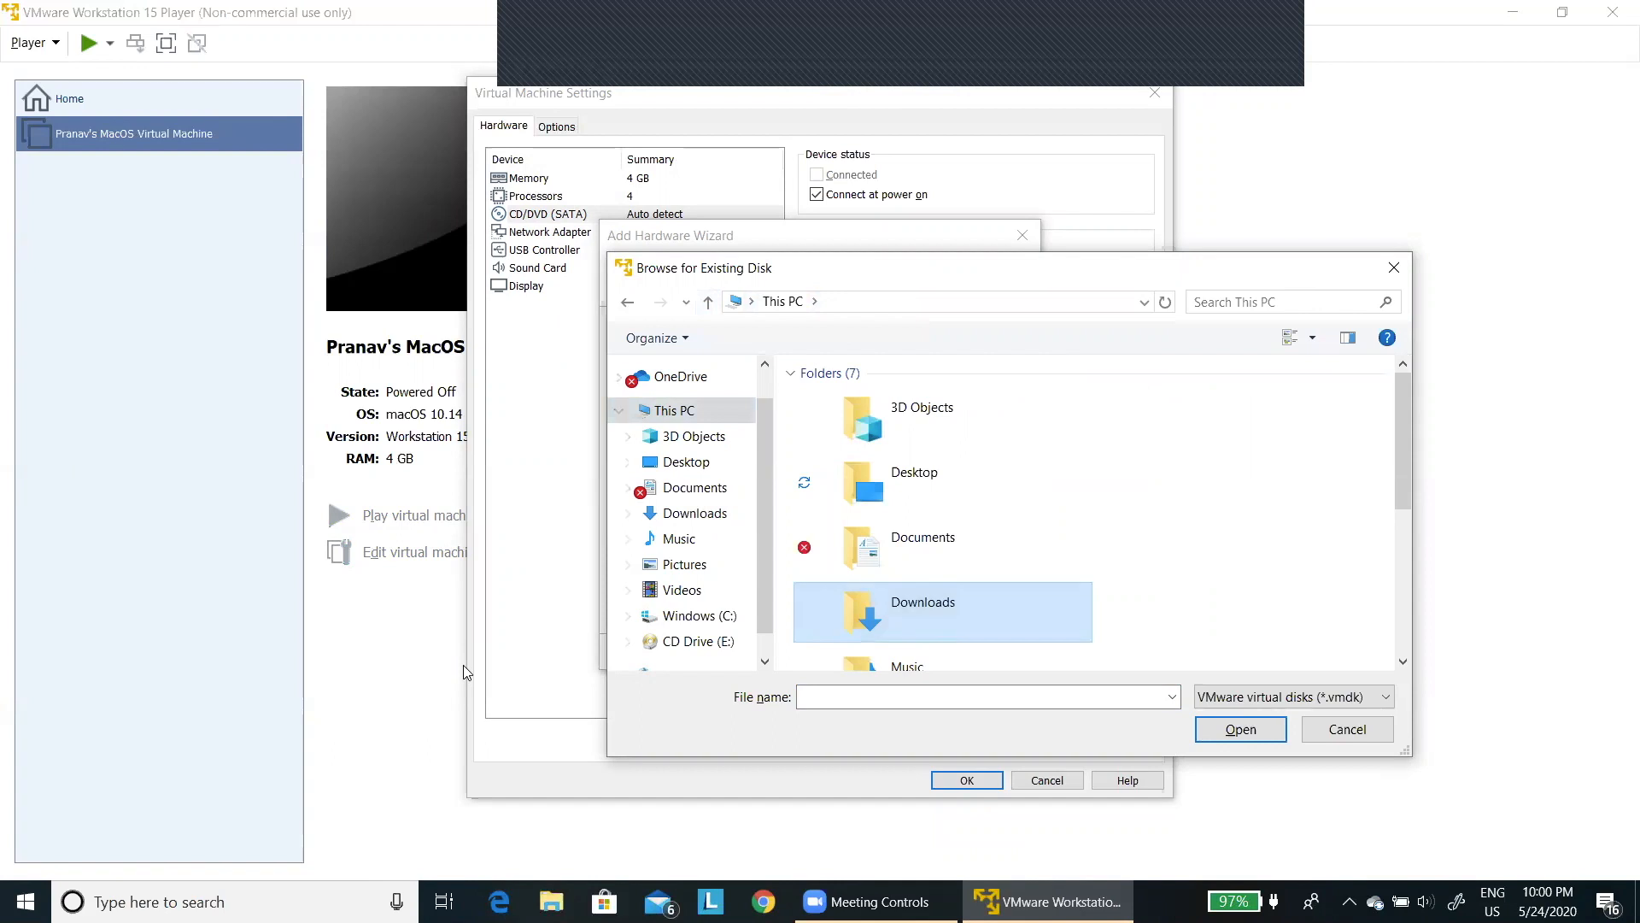
key(Up)
key(Up)
key(Return)
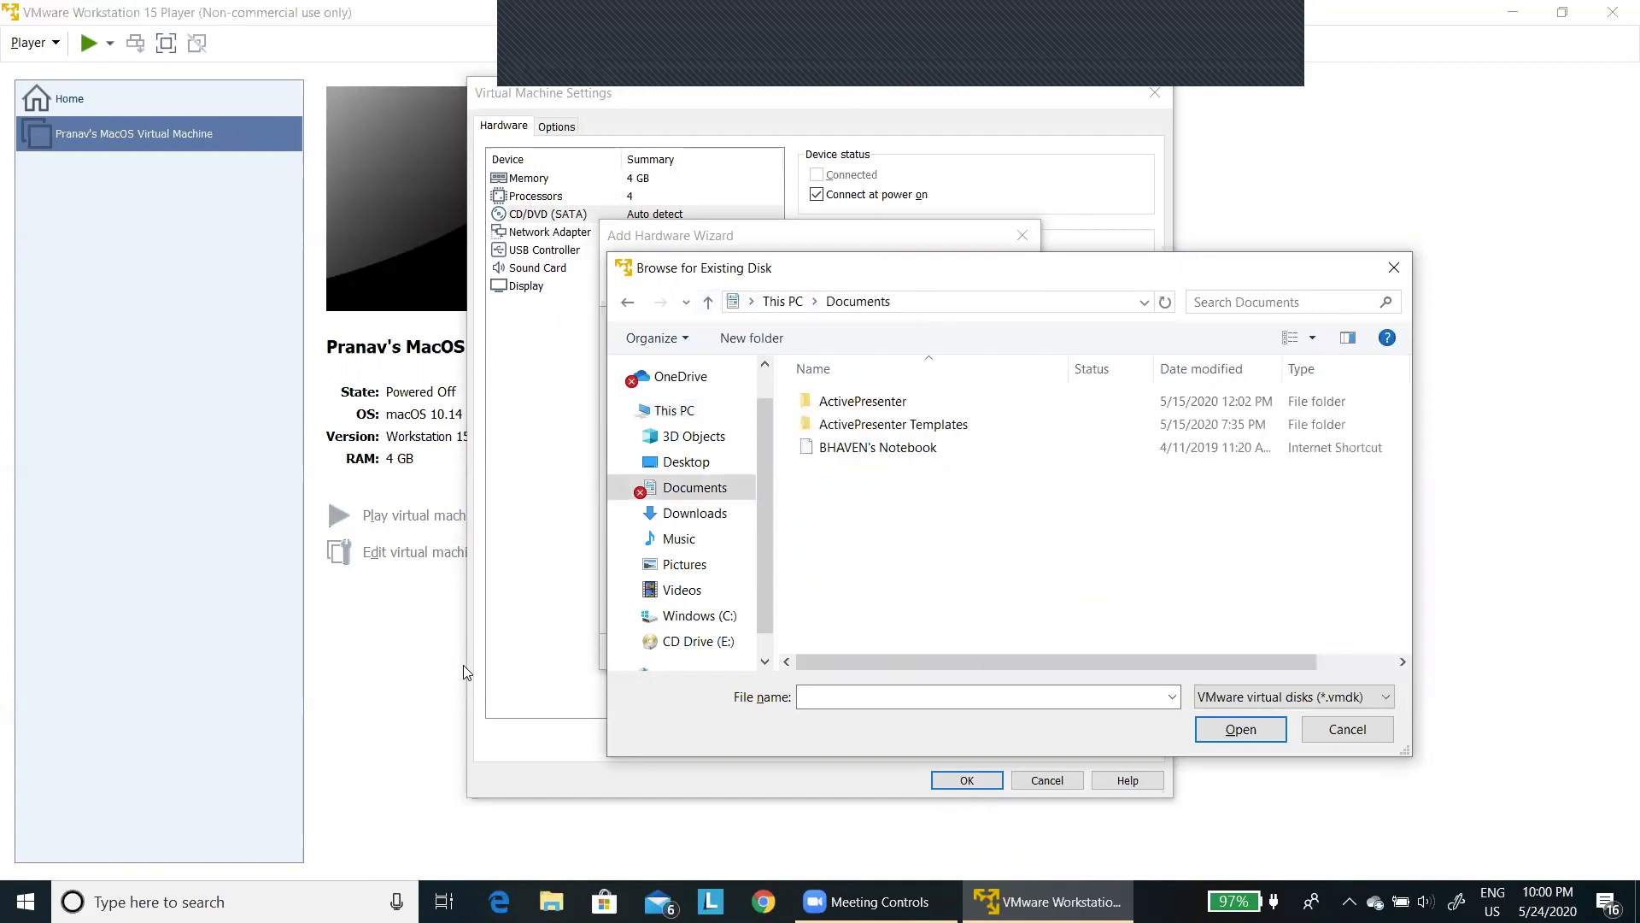
Select "macOS Mojave Final APFS by Geekrar.vmdk" as the existing disk and finish the hardware wizard
key(m)
key(m)
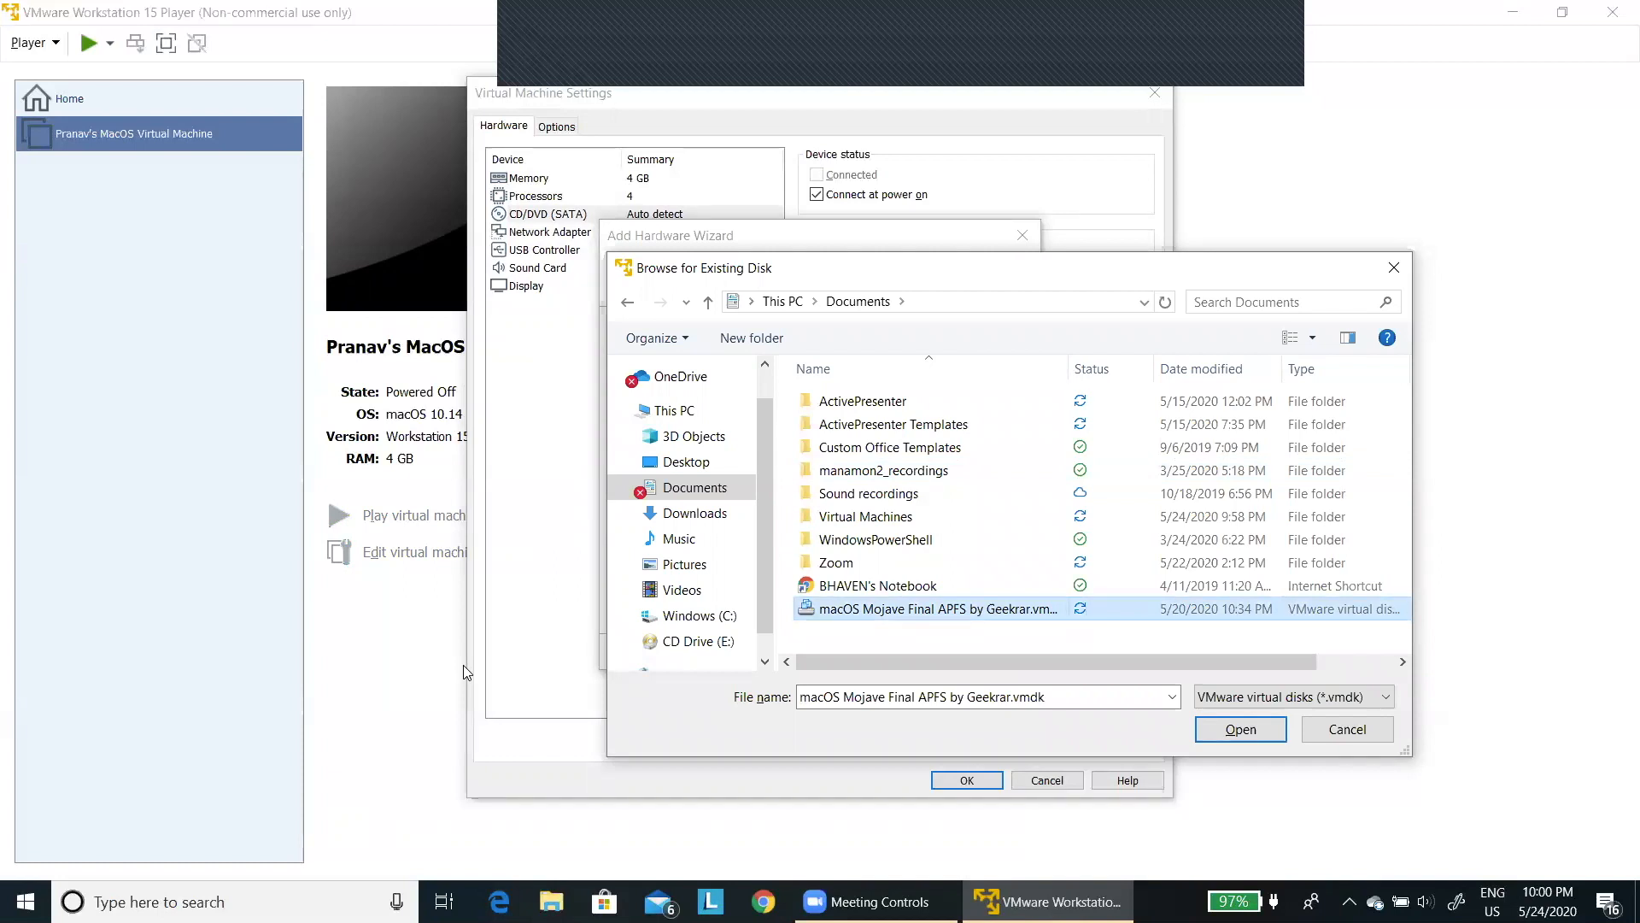
key(Return)
key(Tab)
key(Return)
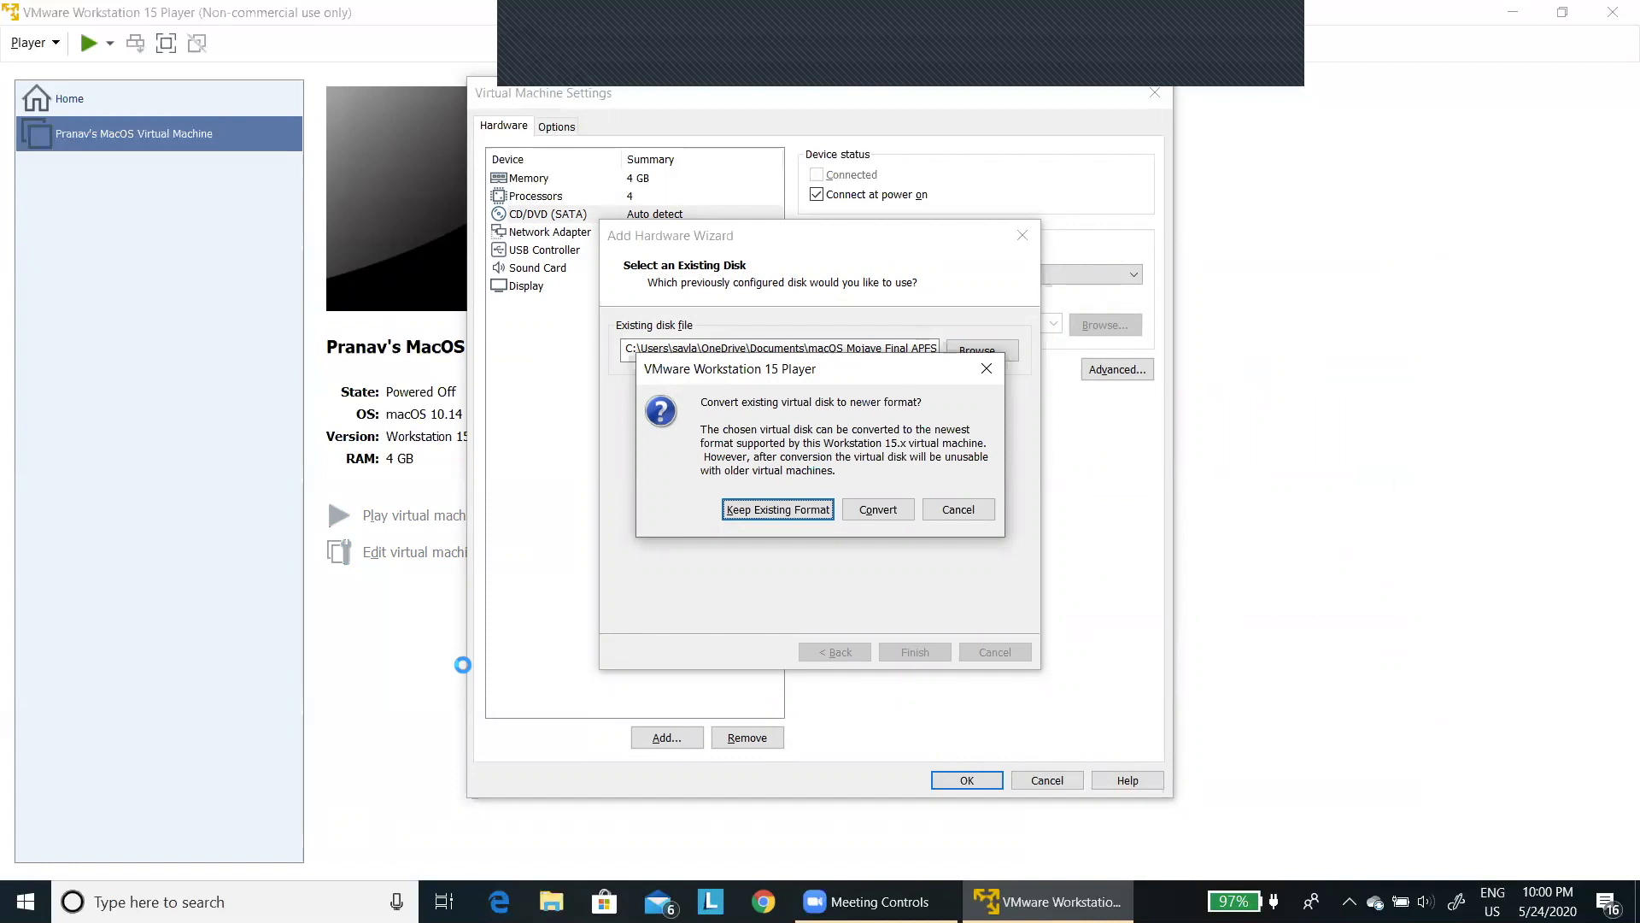
Keep the existing format of the chosen virtual disk instead of converting it
key(Tab)
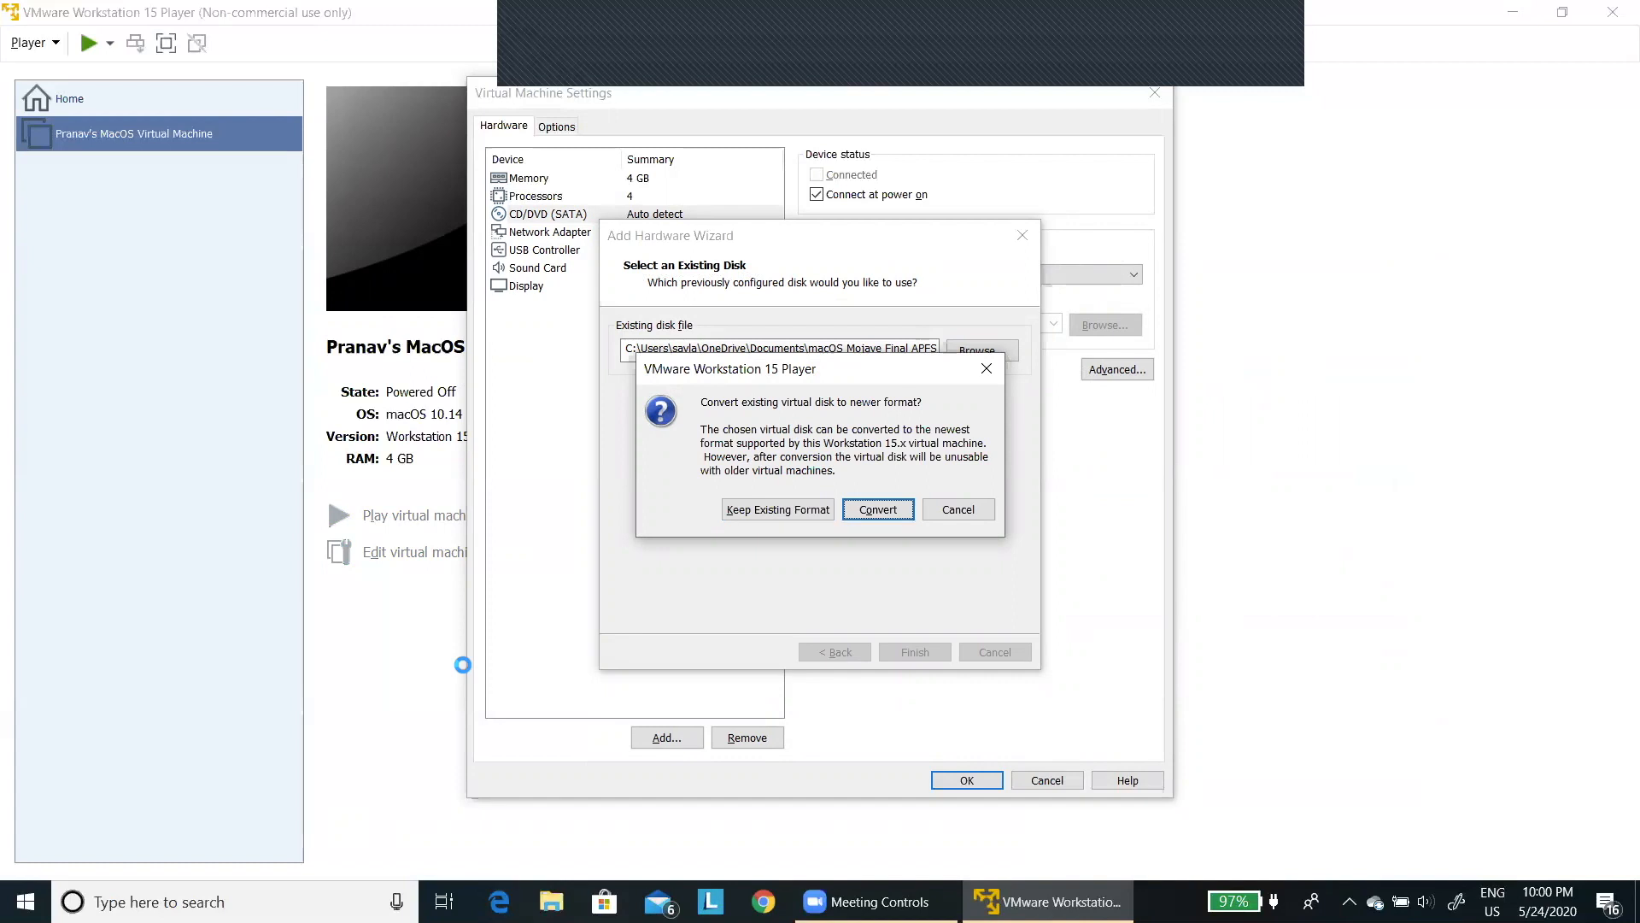
key(shift+Tab)
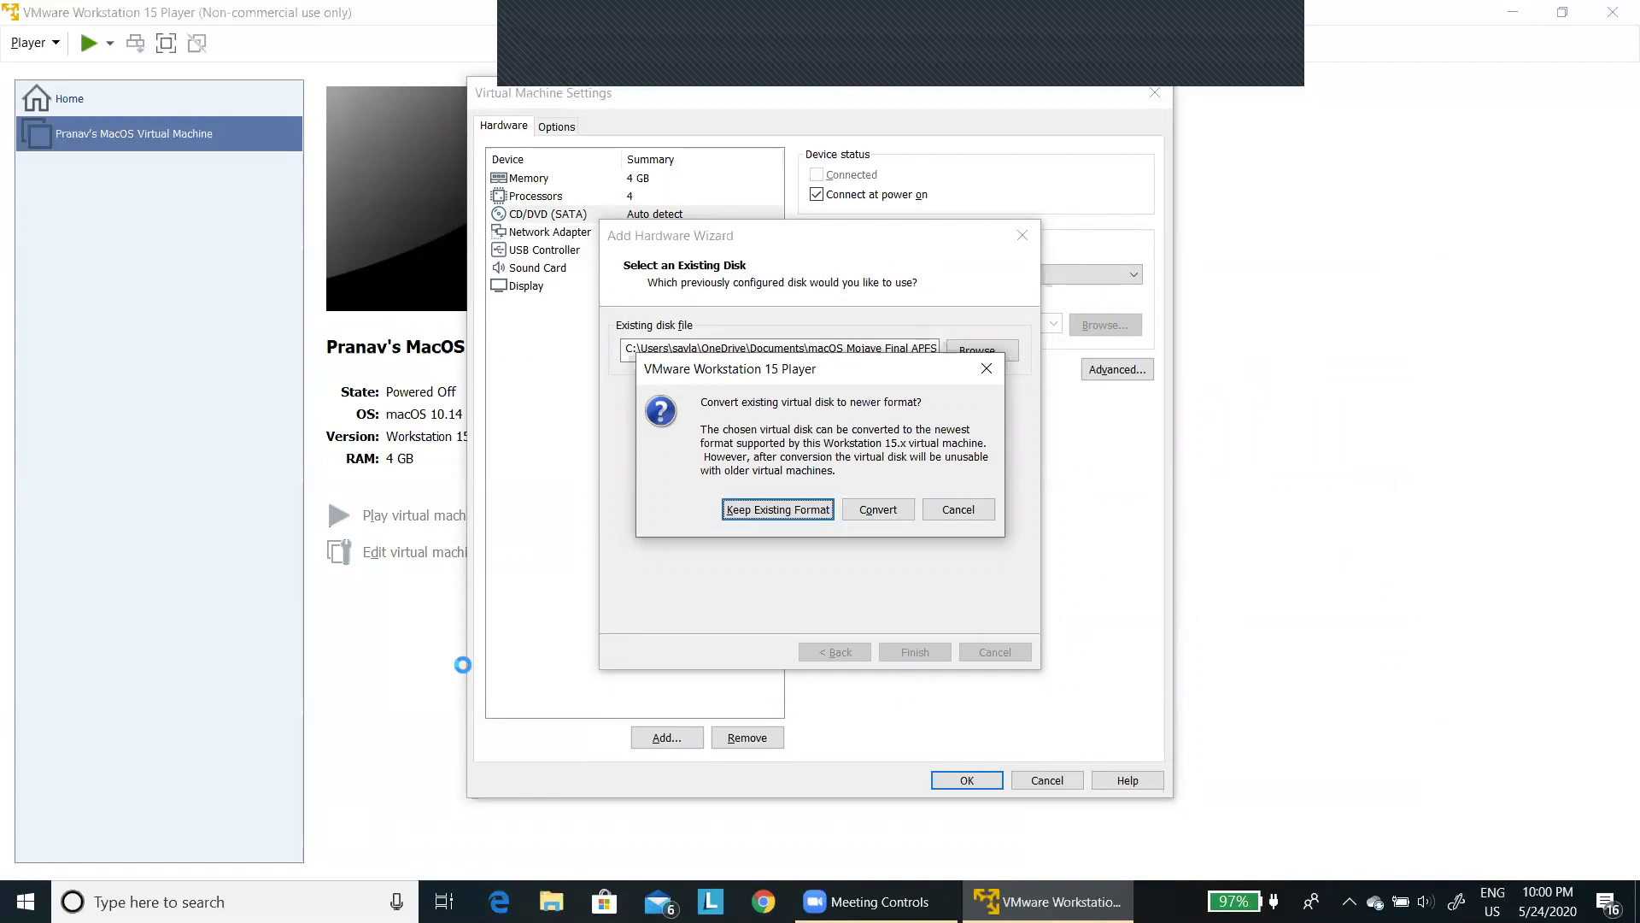
key(Tab)
key(shift+Tab)
key(Return)
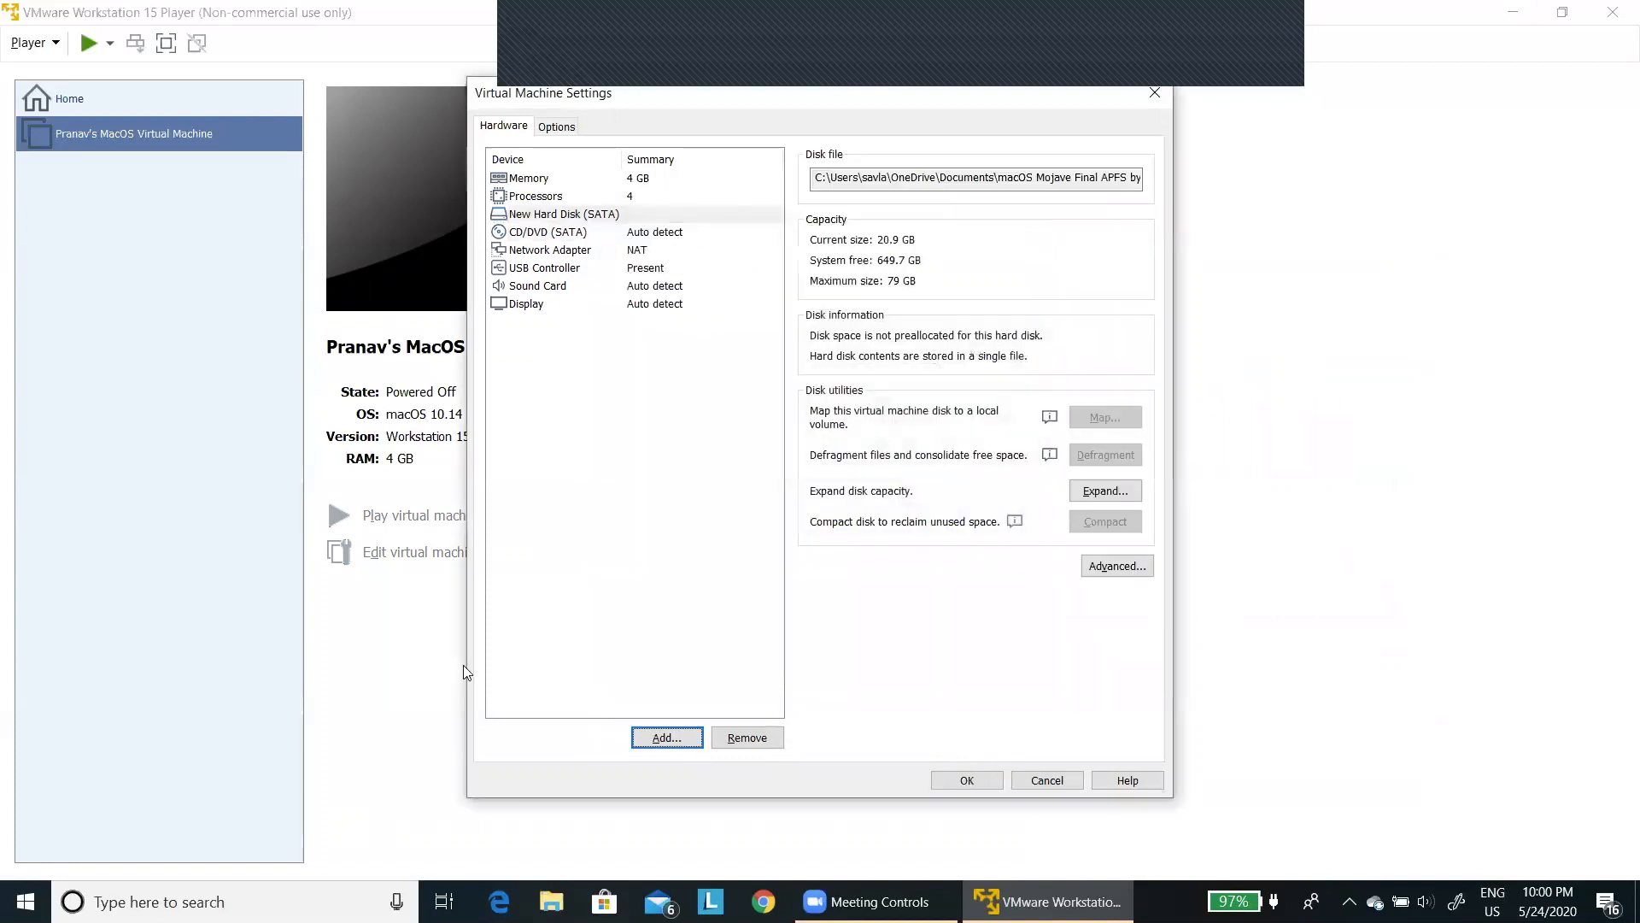
Save the virtual machine settings and start the macOS virtual machine
key(Tab)
key(Tab)
key(Tab)
key(shift+Tab)
key(Return)
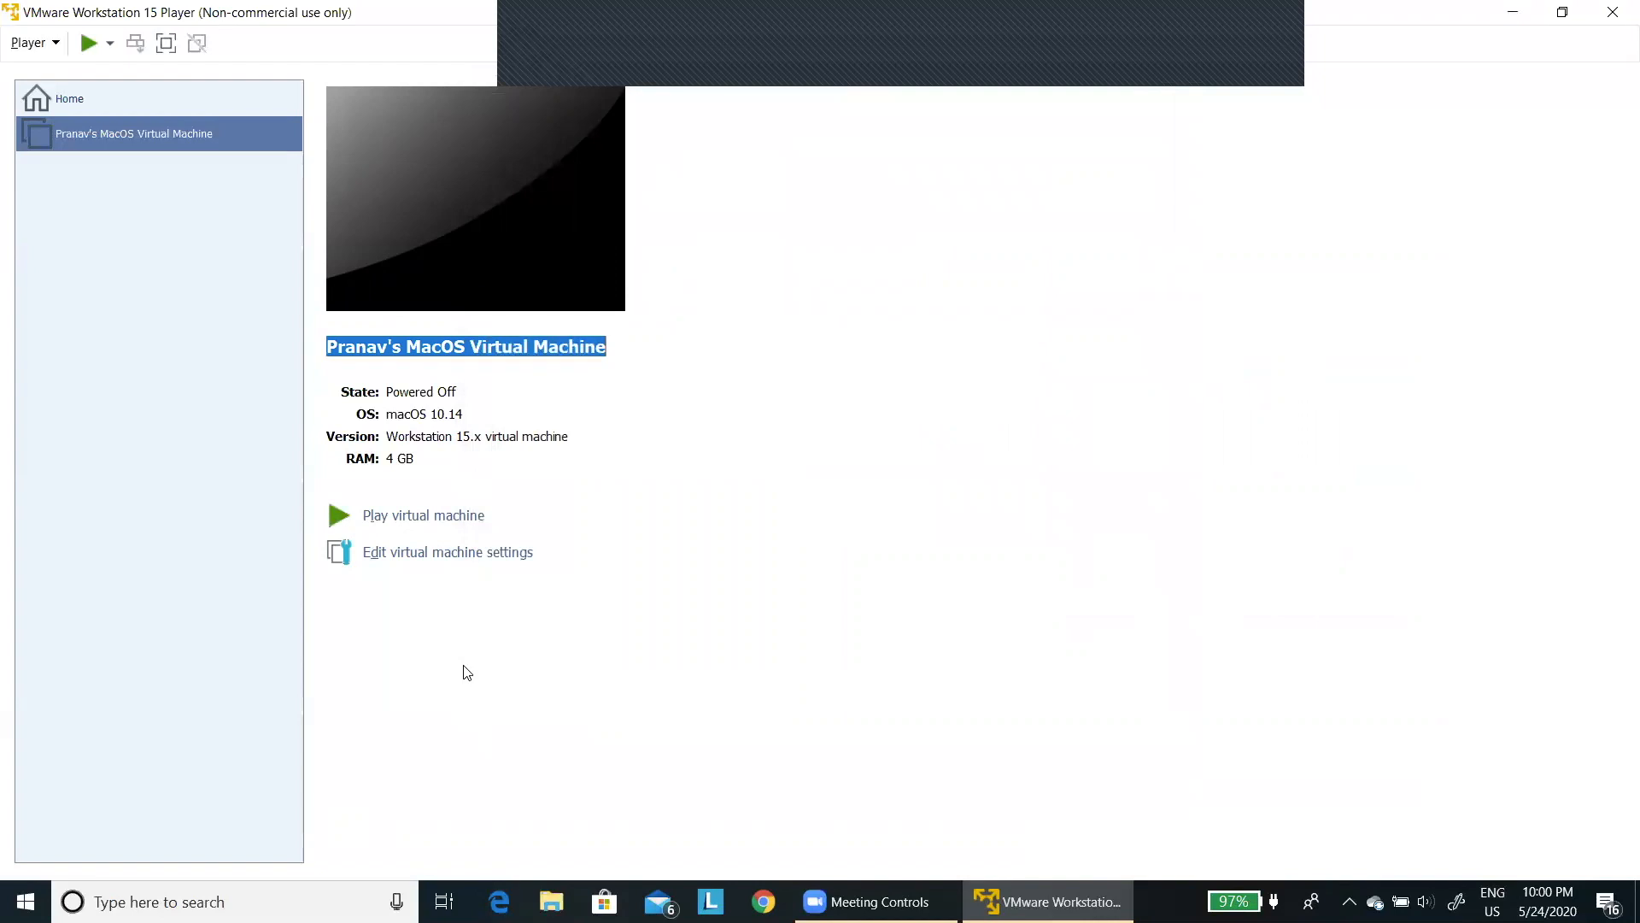
key(Tab)
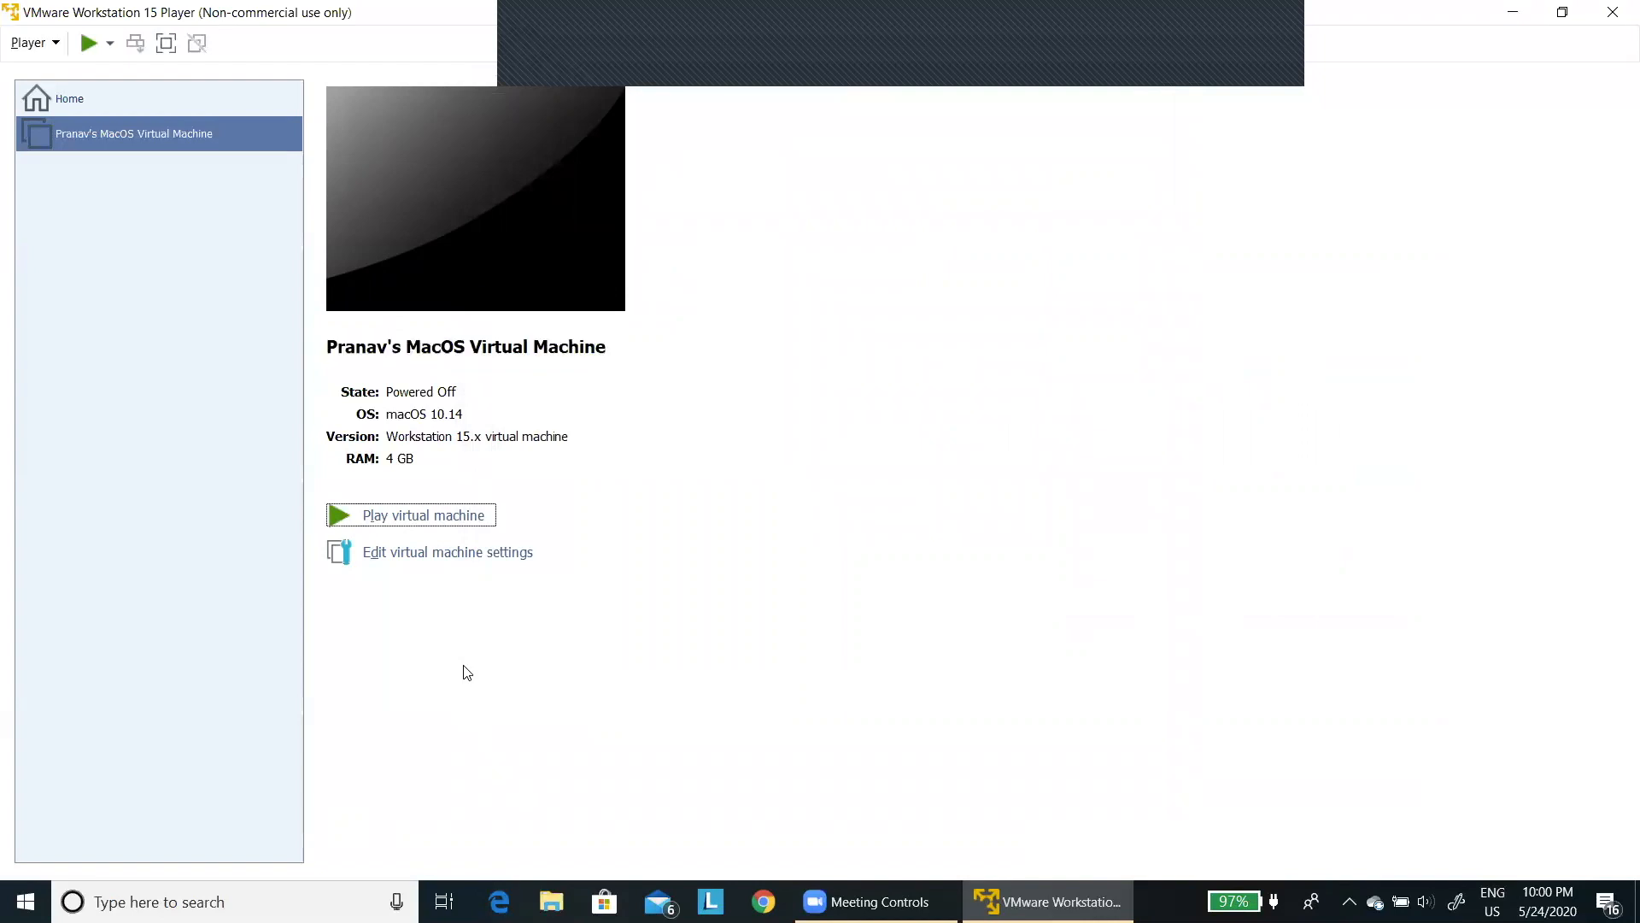
key(Return)
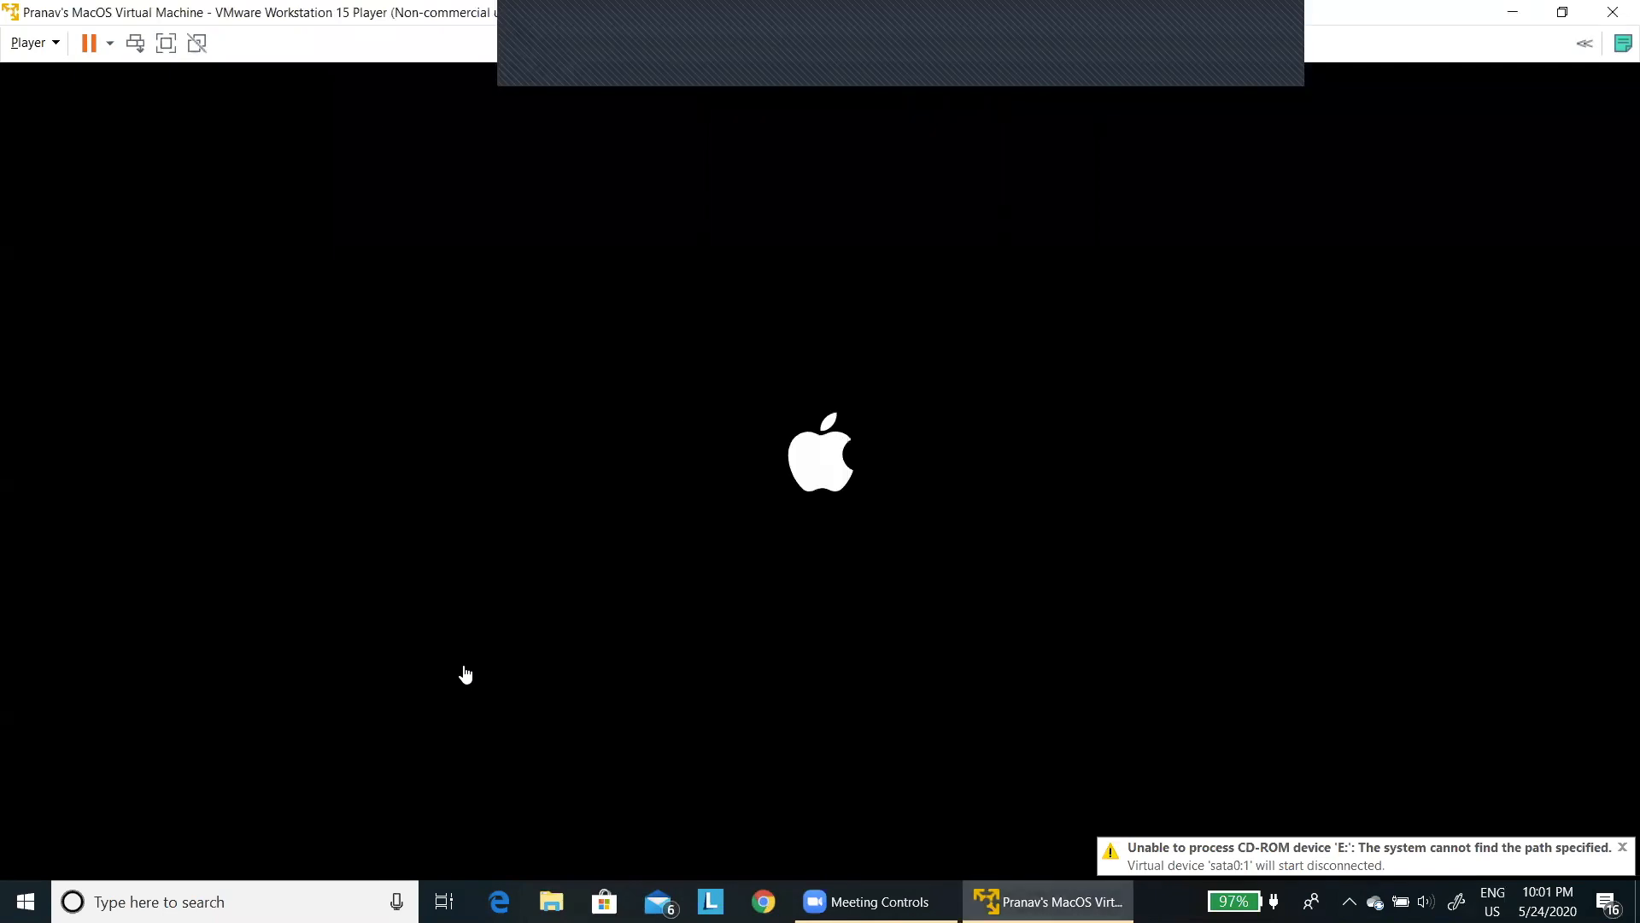
key(alt+space)
key(Escape)
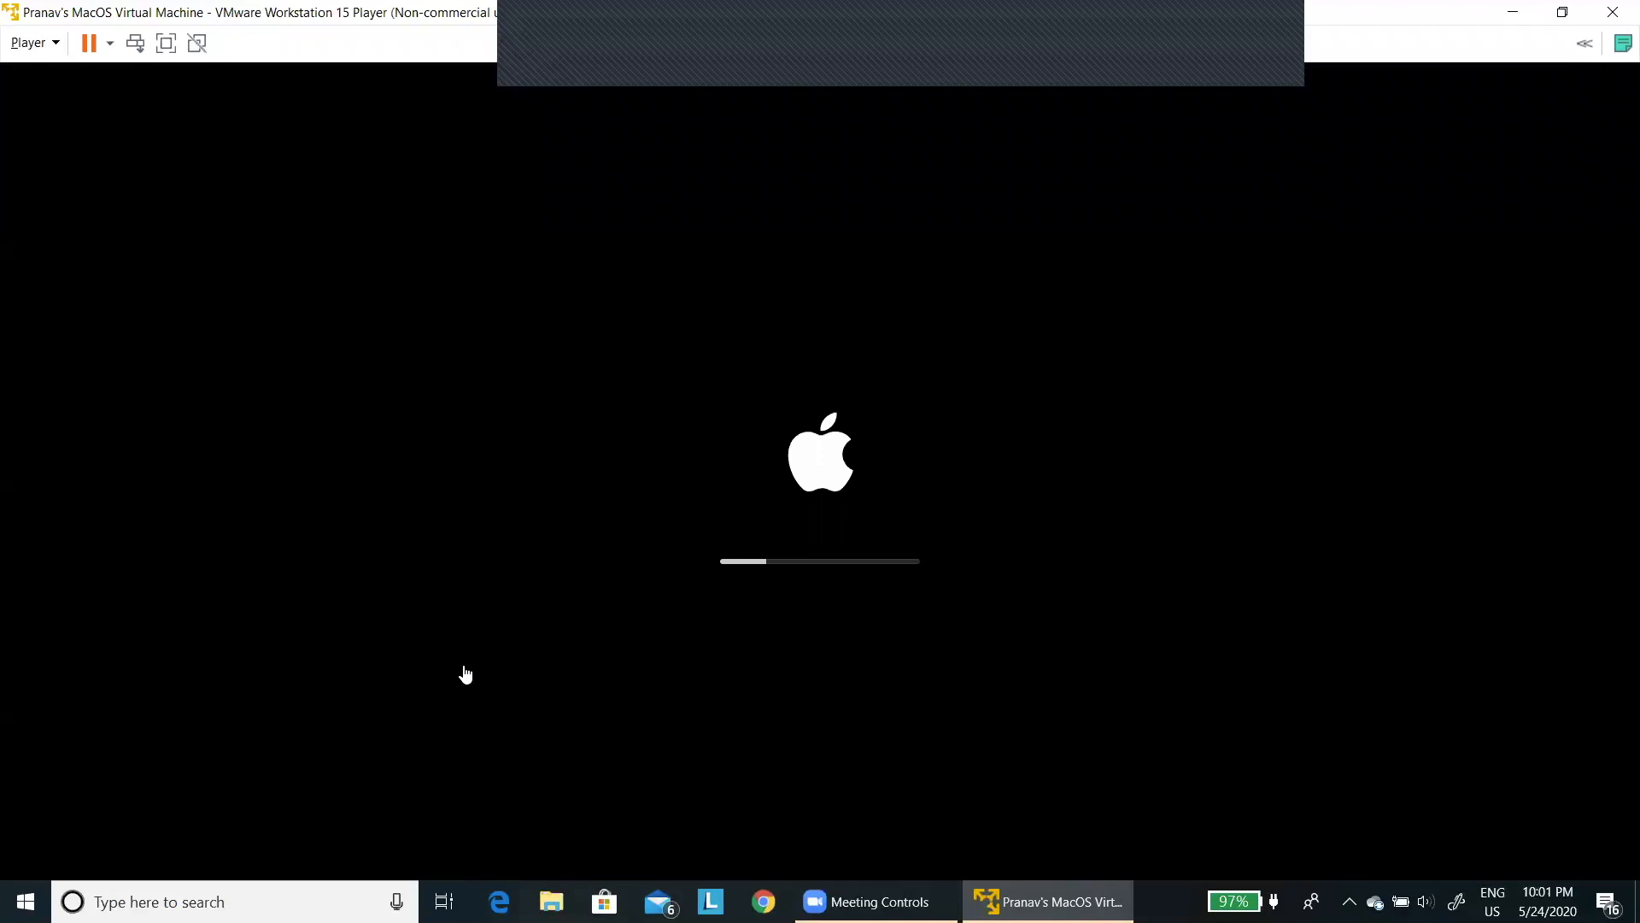
key(alt+Tab)
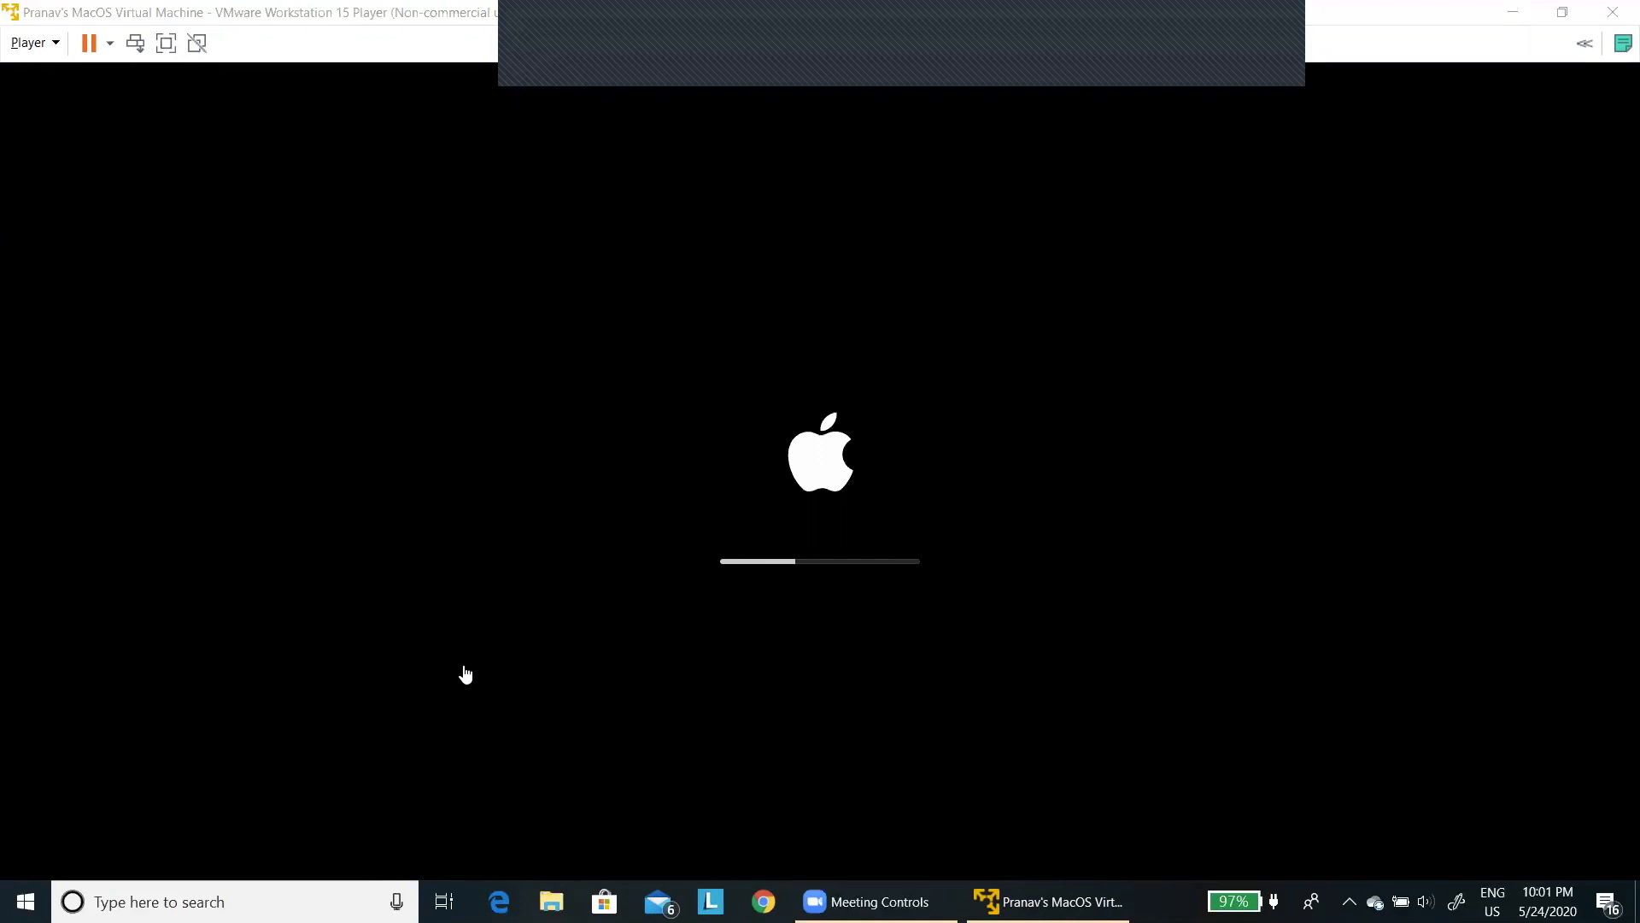
click(465, 675)
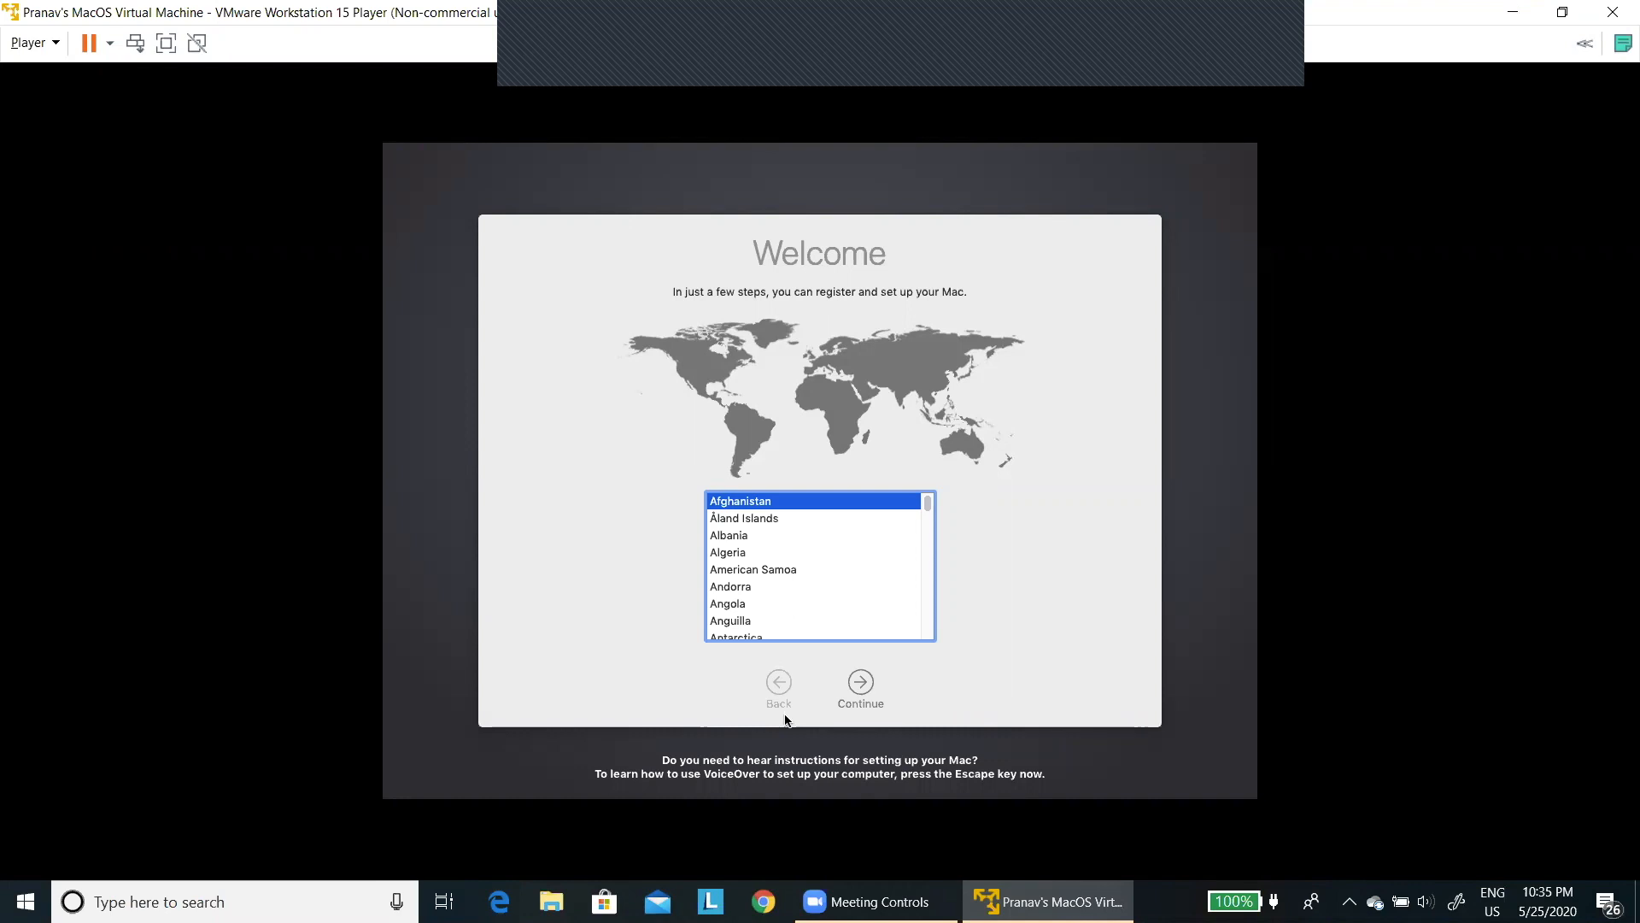
Give the virtual machine input focus, turn on VoiceOver Quick Nav and enter the country table on the Welcome screen
click(784, 714)
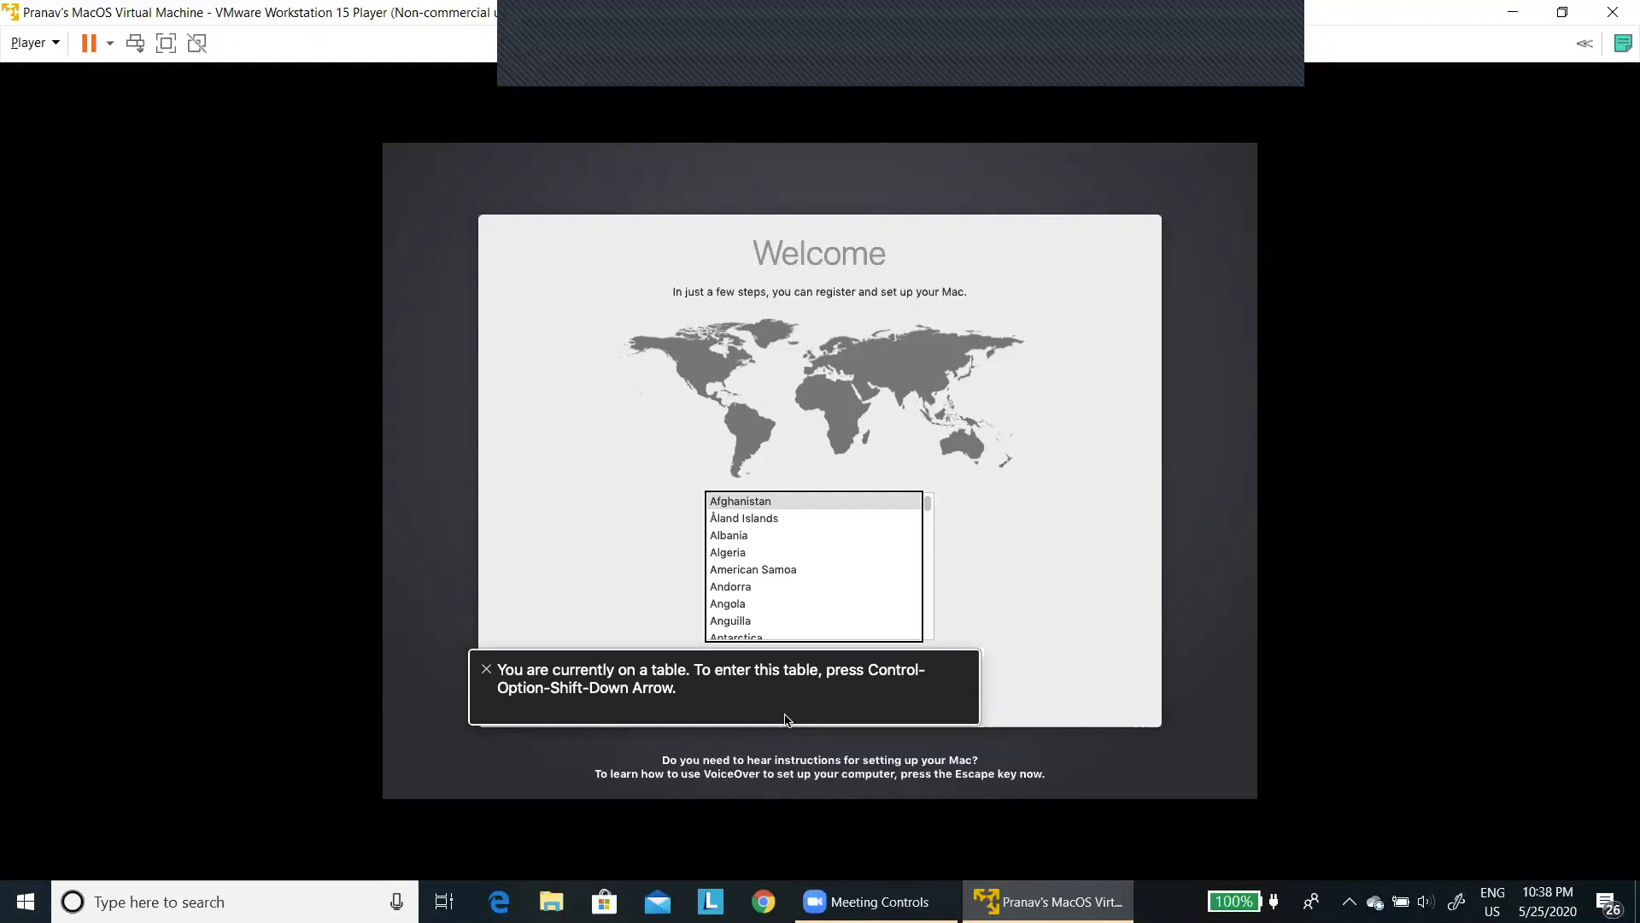
key(Left+Right)
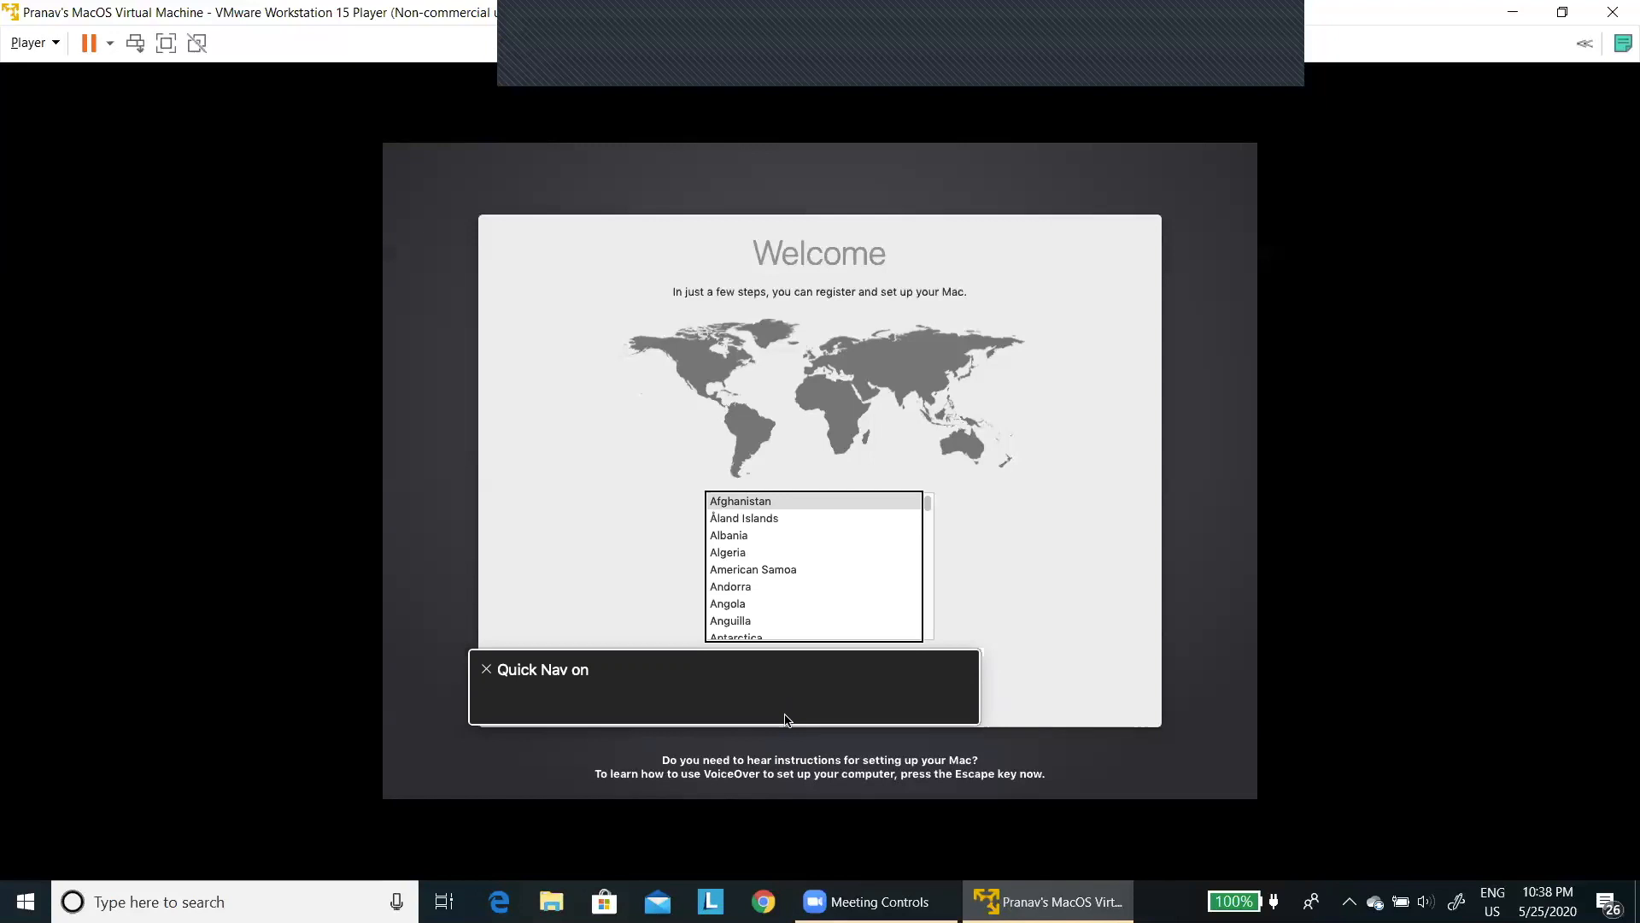
key(Down+Right)
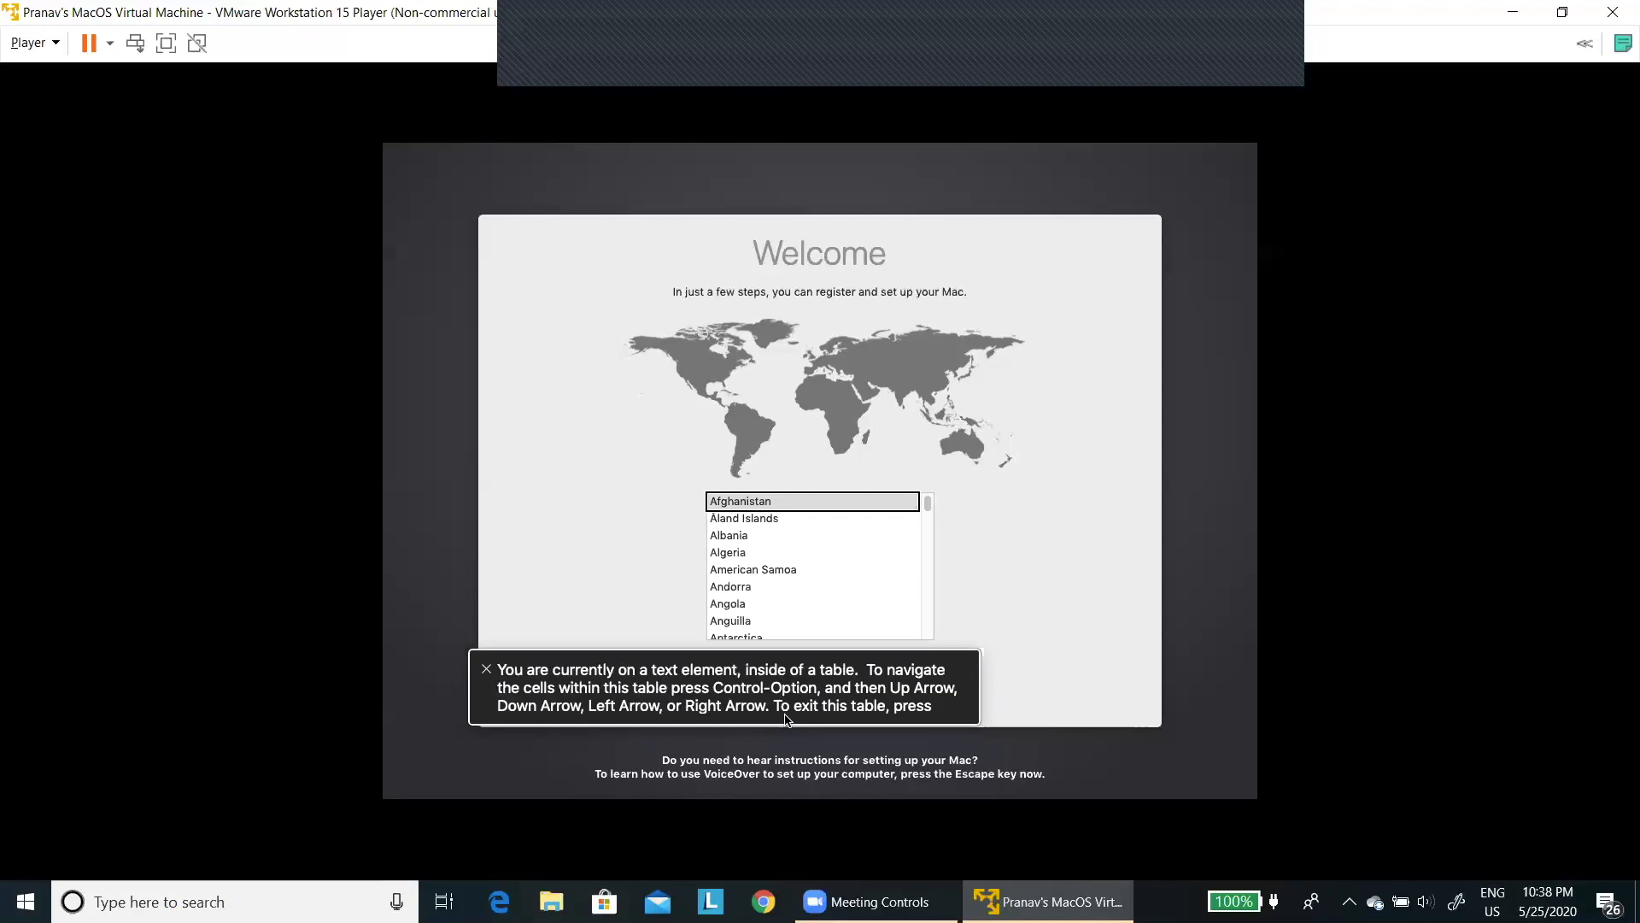
Select India in the country table on the Welcome screen
key(Down)
key(Down)
key(Down)
key(Down)
key(Down)
key(Down)
key(Down)
key(Down)
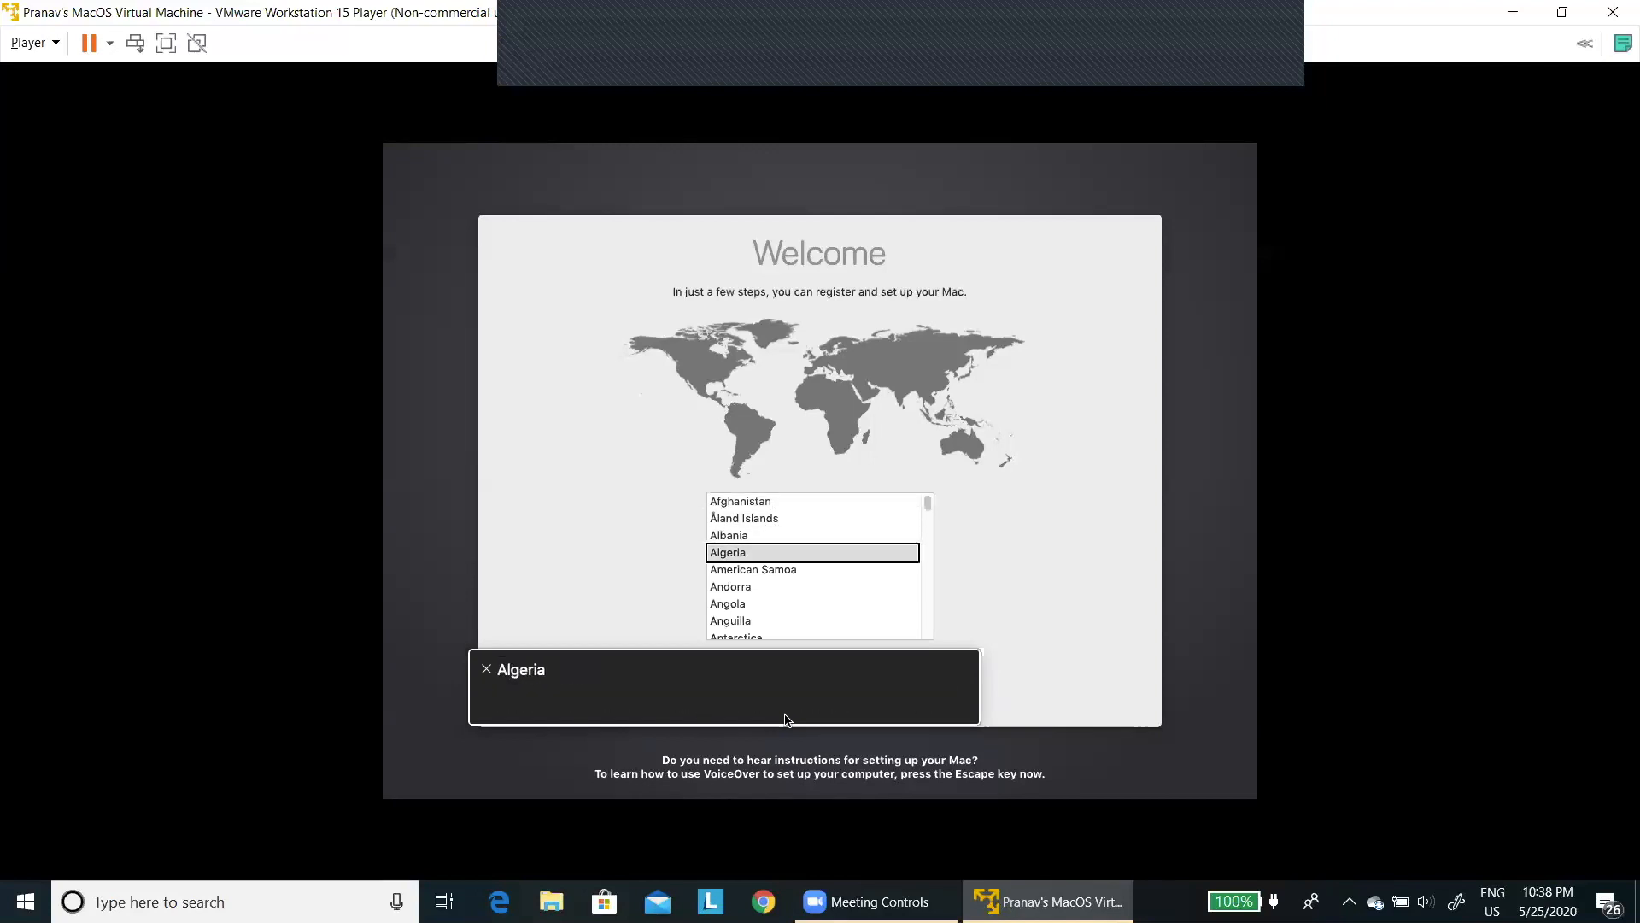
key(Down)
key(Down)
key(Down)
key(Down)
key(Down)
key(Down)
key(Down)
key(Down)
key(Down)
key(Down)
key(Down)
key(Down)
key(Down)
key(Down)
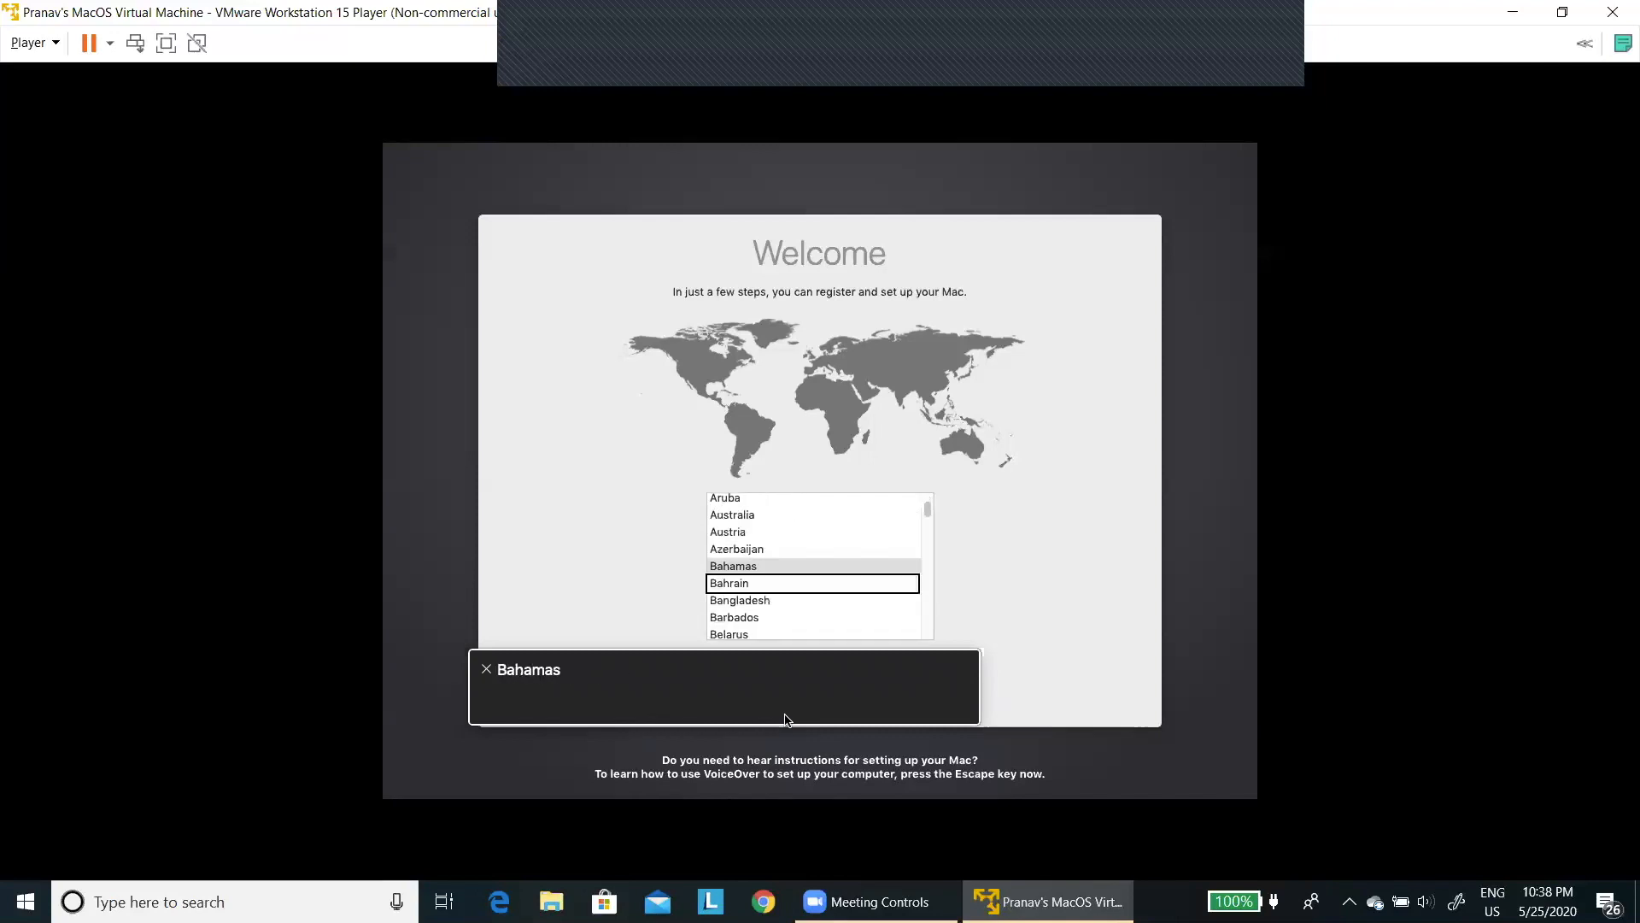
key(Down)
key(Down)
key(Down)
key(Down)
key(Down)
key(Down)
key(Down)
key(Down)
key(Down)
key(Down)
key(Down)
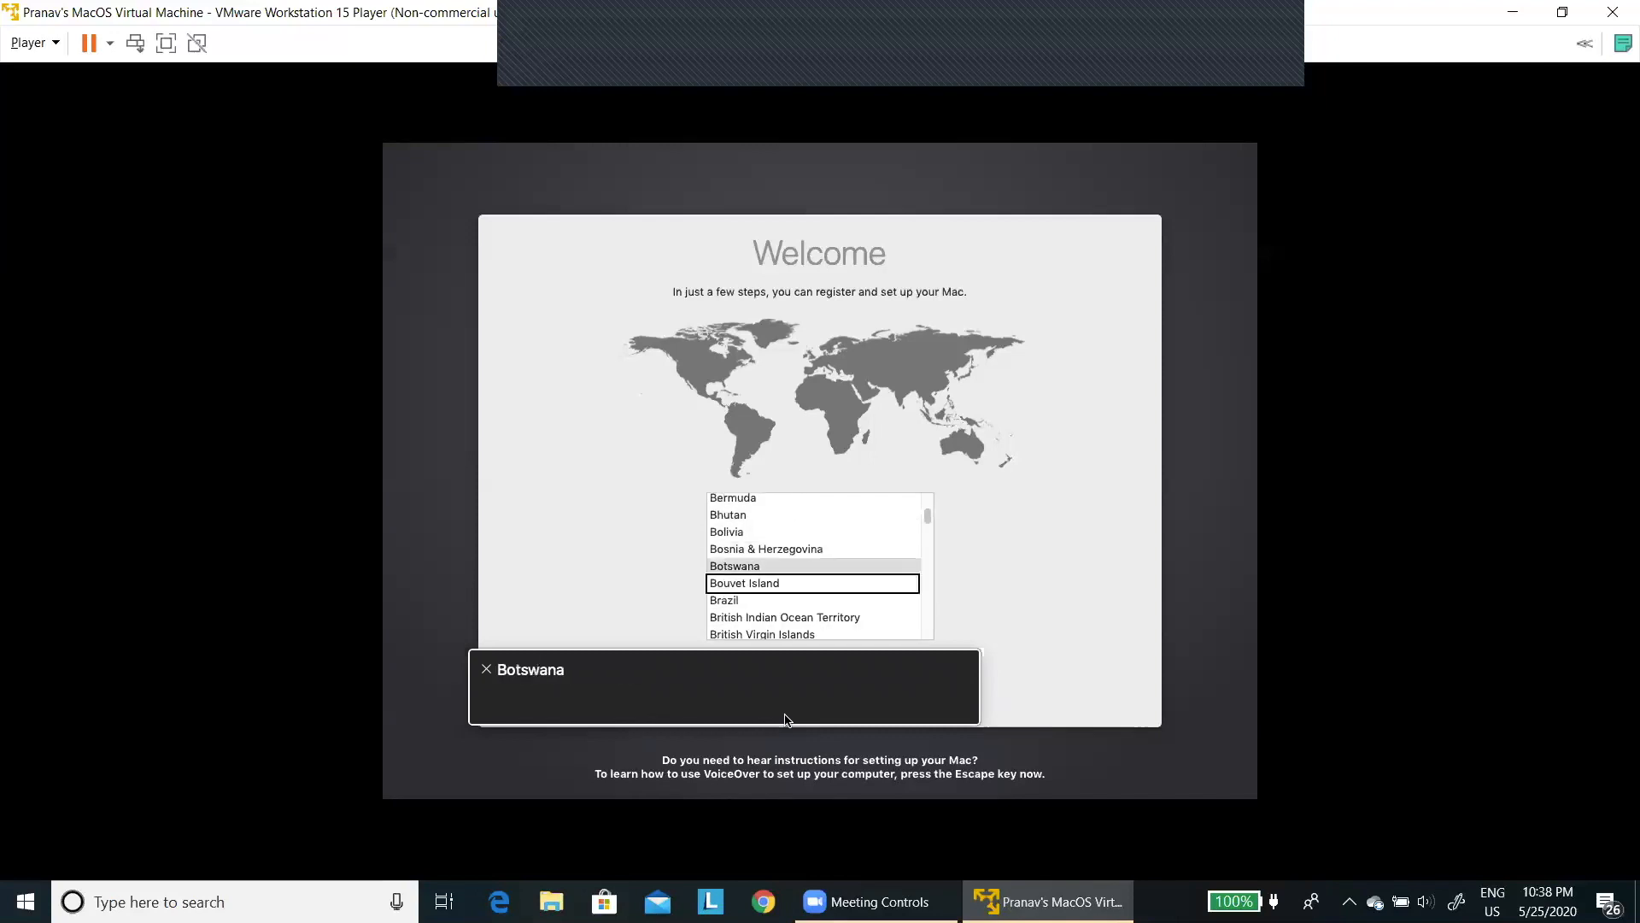
key(Down)
key(Down)
key(Down)
key(Down)
key(Down)
key(Down)
key(Down)
key(Down)
key(Down)
key(Down)
key(Down)
key(Down)
key(Down)
key(Down)
key(Down)
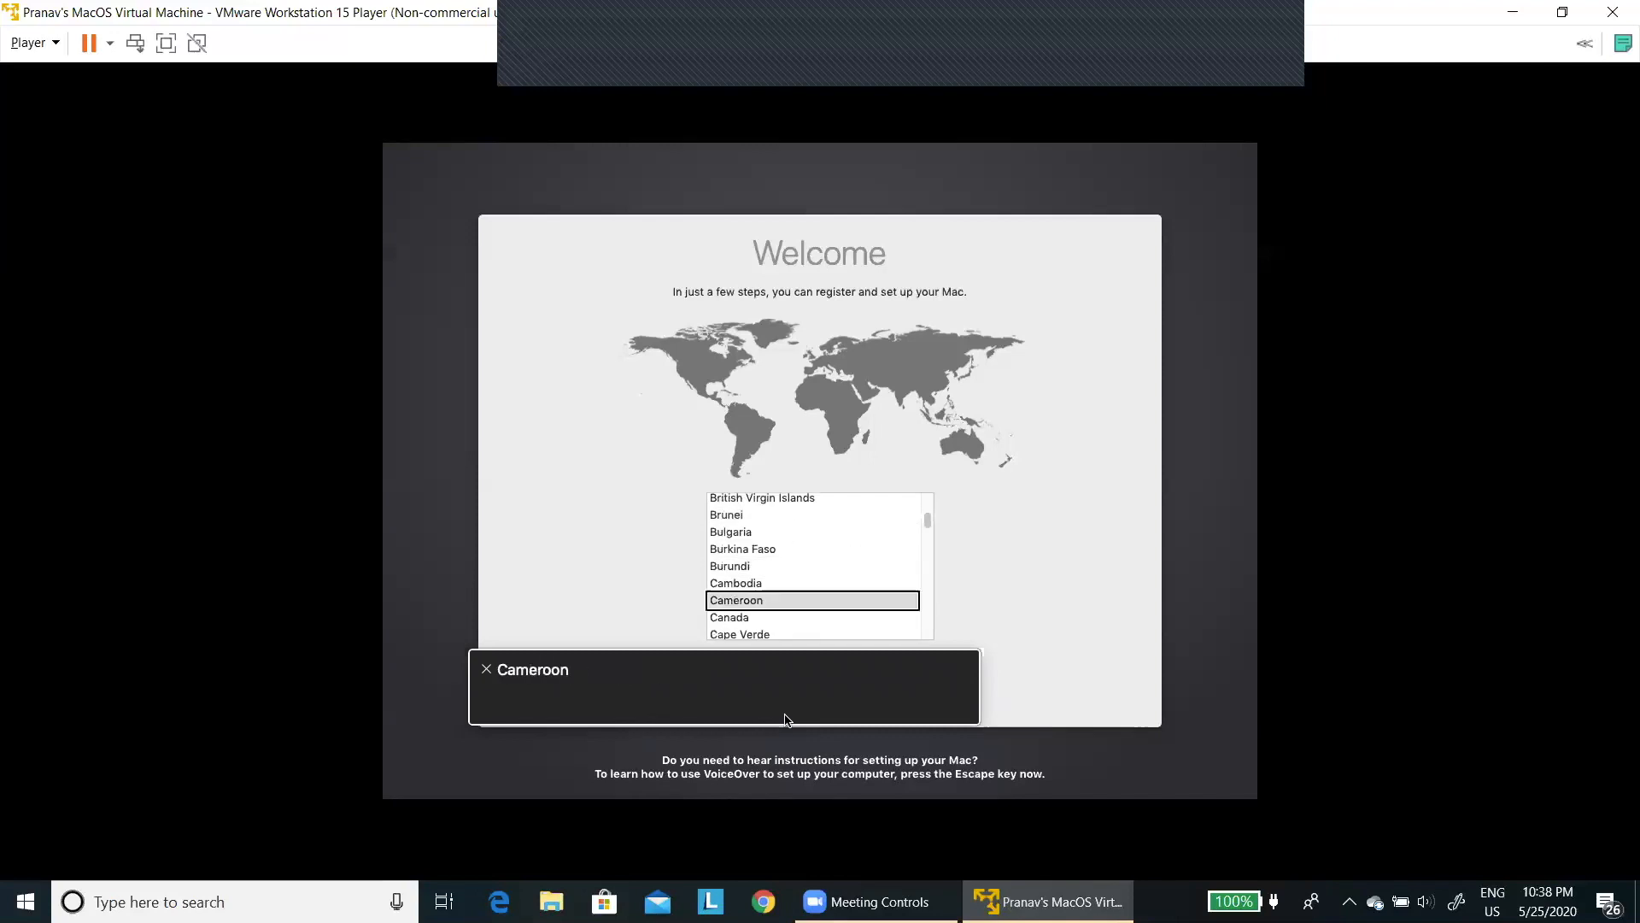
key(Down)
key(Down)
key(Down)
key(Down)
key(Down)
key(Down)
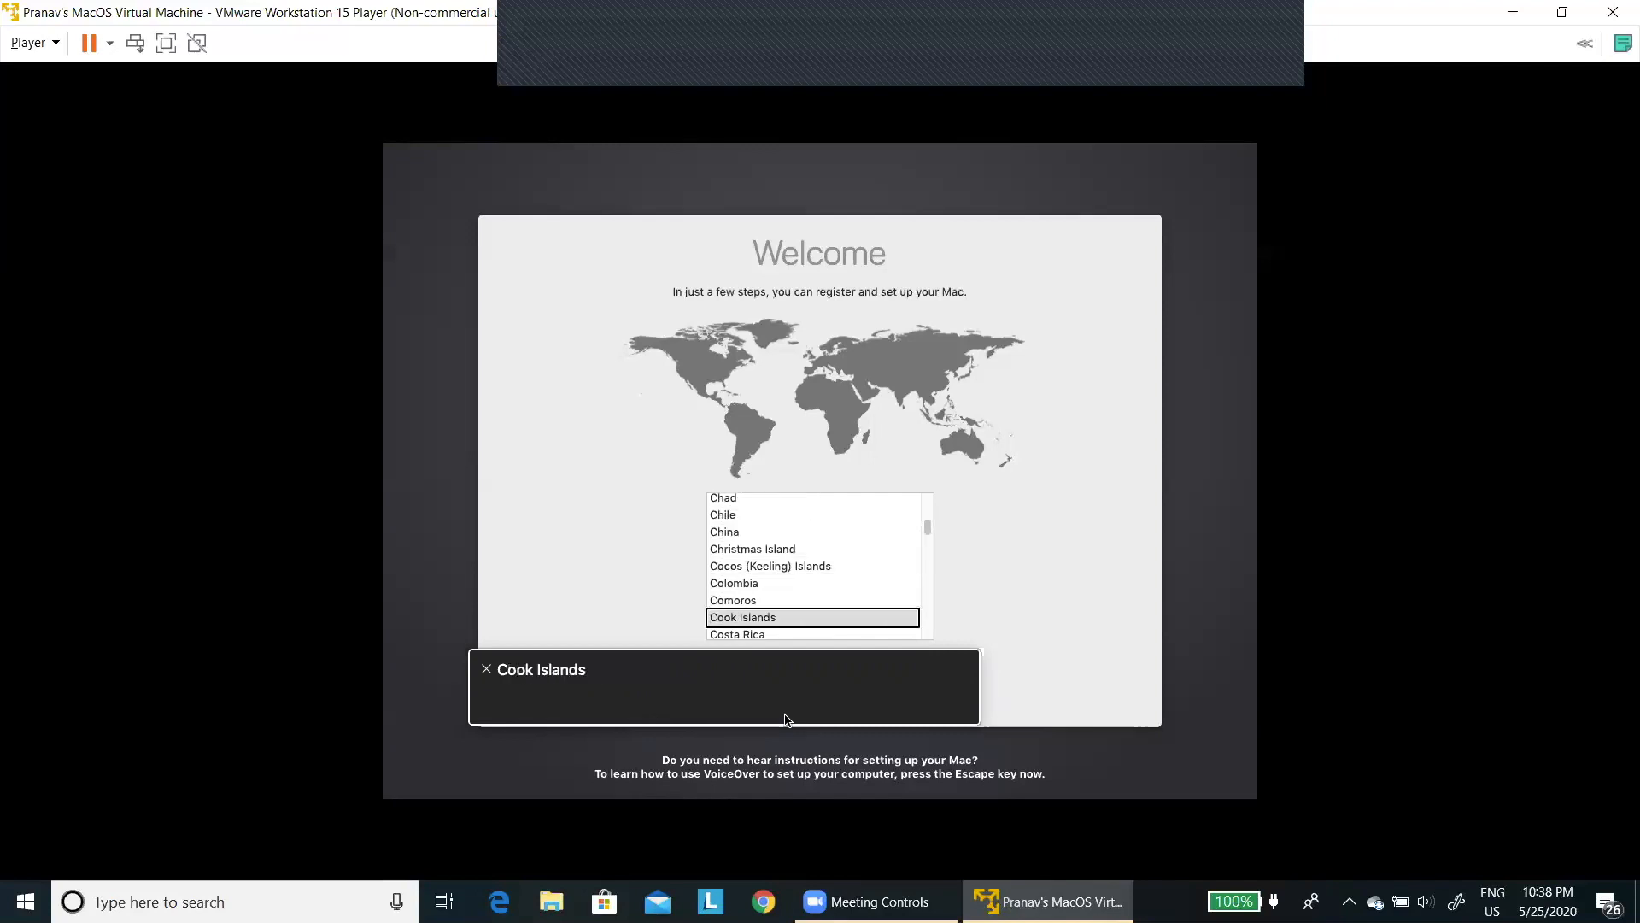
key(Down)
key(Down)
key(Down)
key(Down)
key(Down)
key(Down)
key(Down)
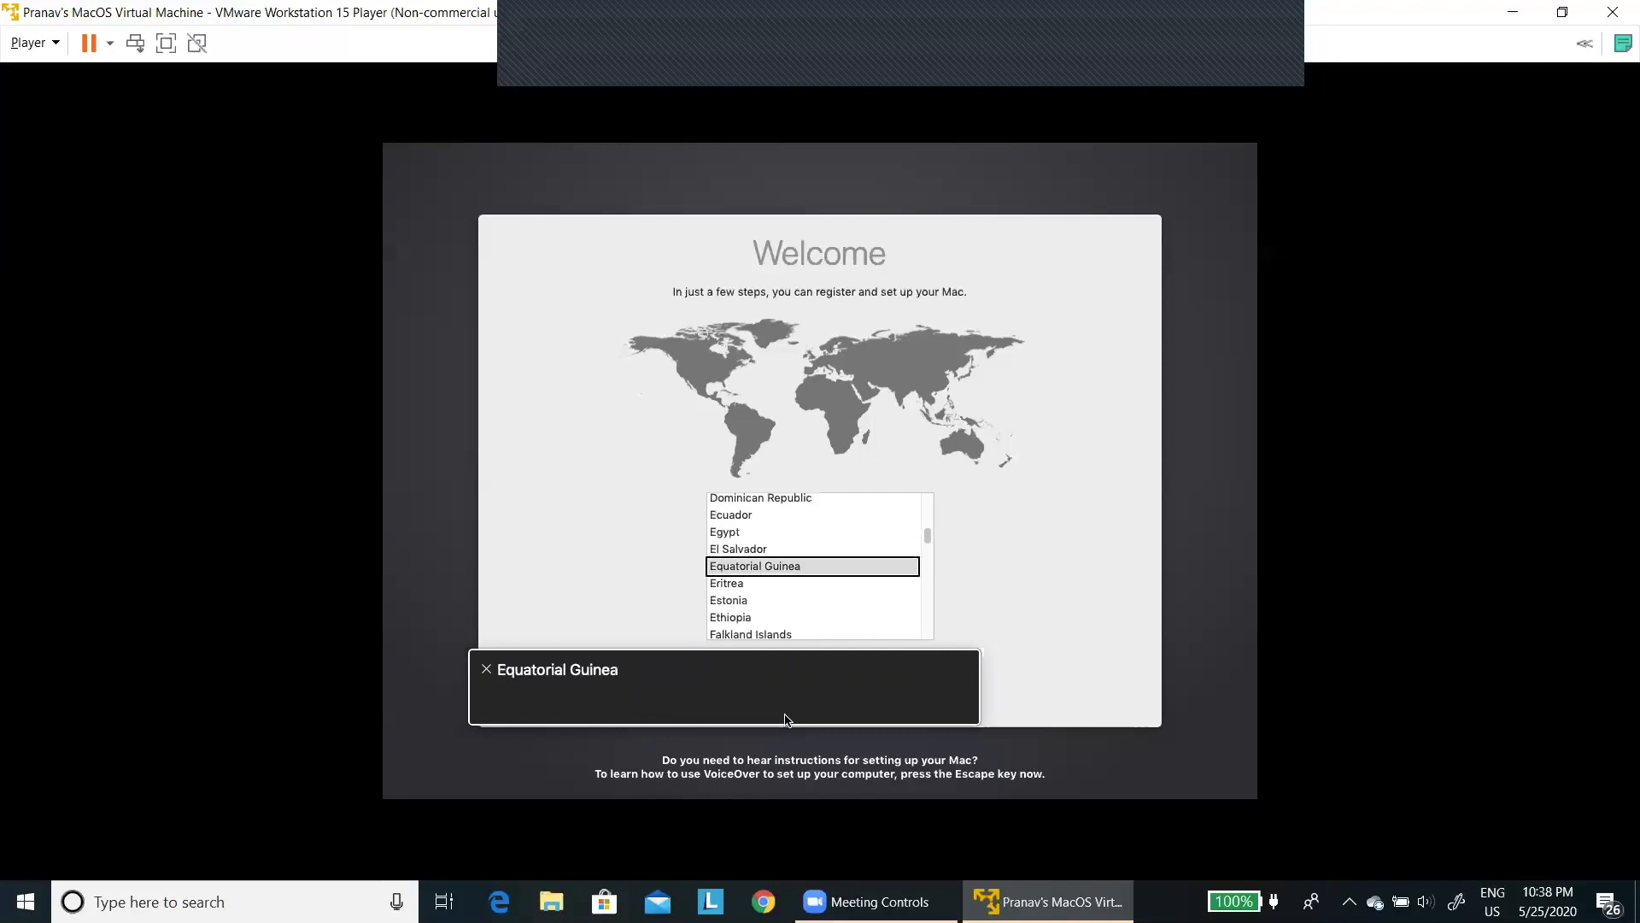
key(Down)
key(Down)
key(Down)
key(Down)
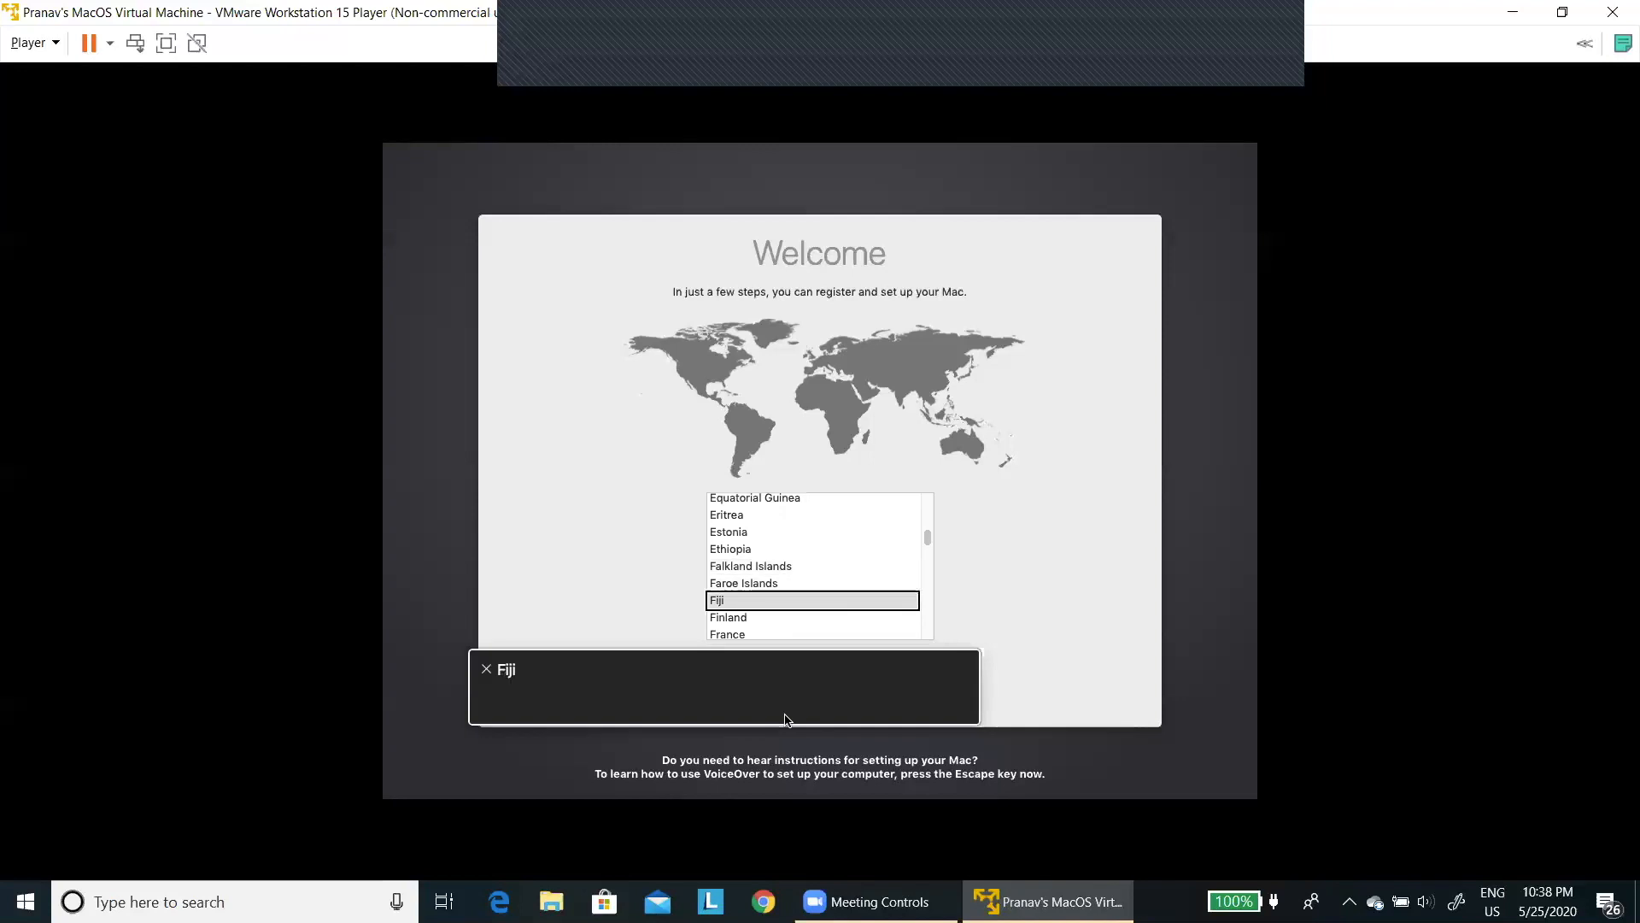
key(Down)
key(Down)
key(Down)
key(Down)
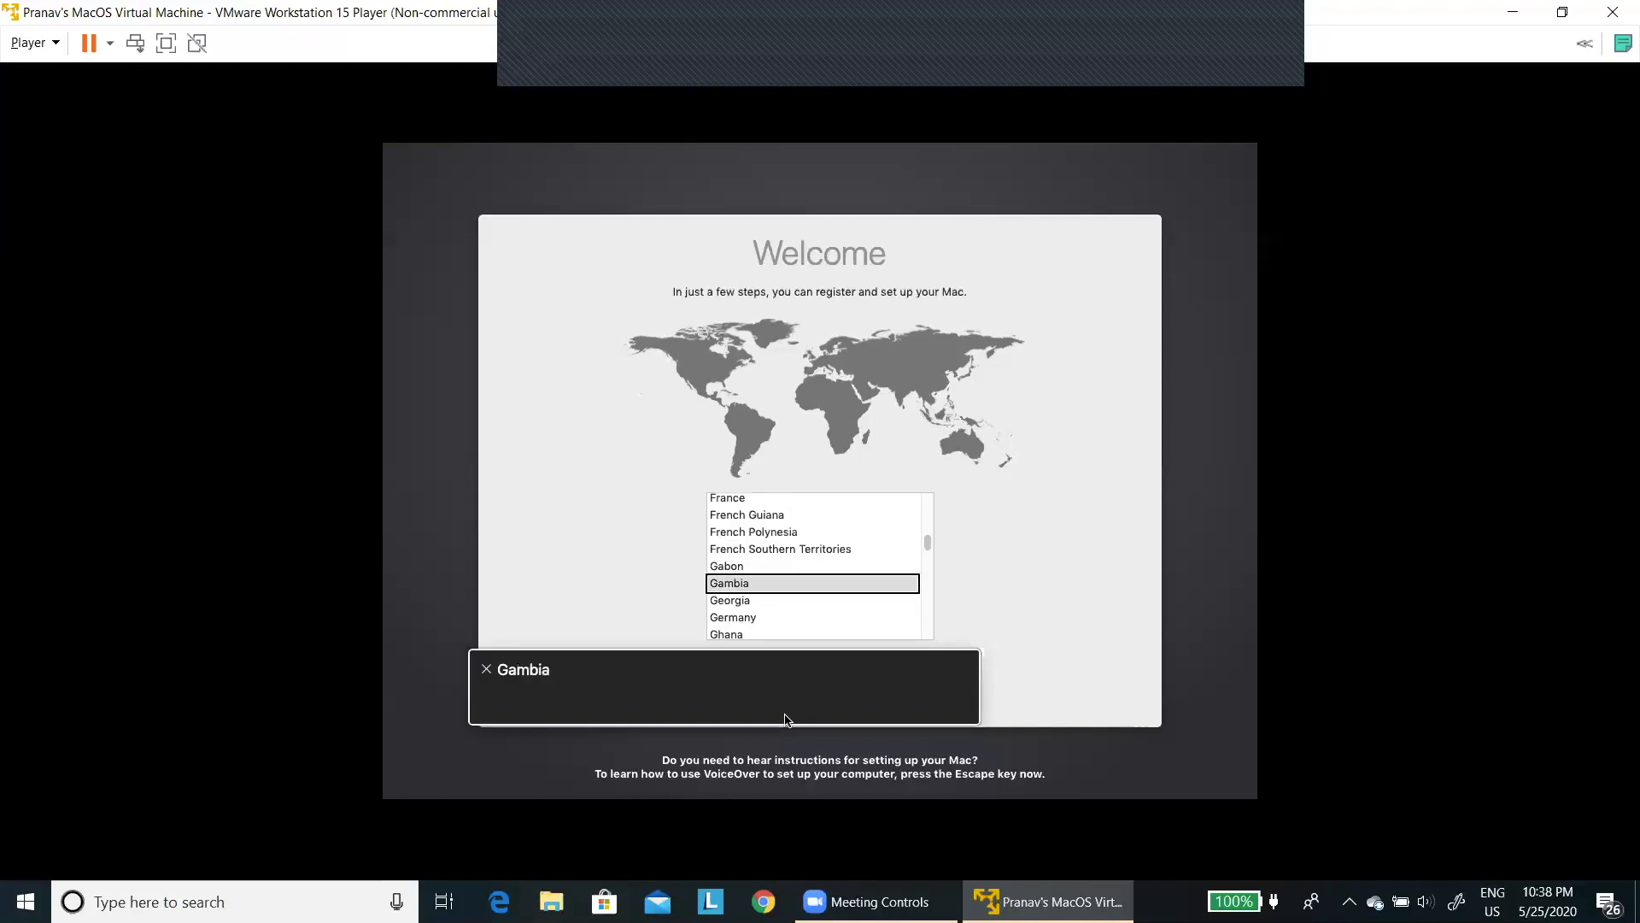
key(Down)
key(Down)
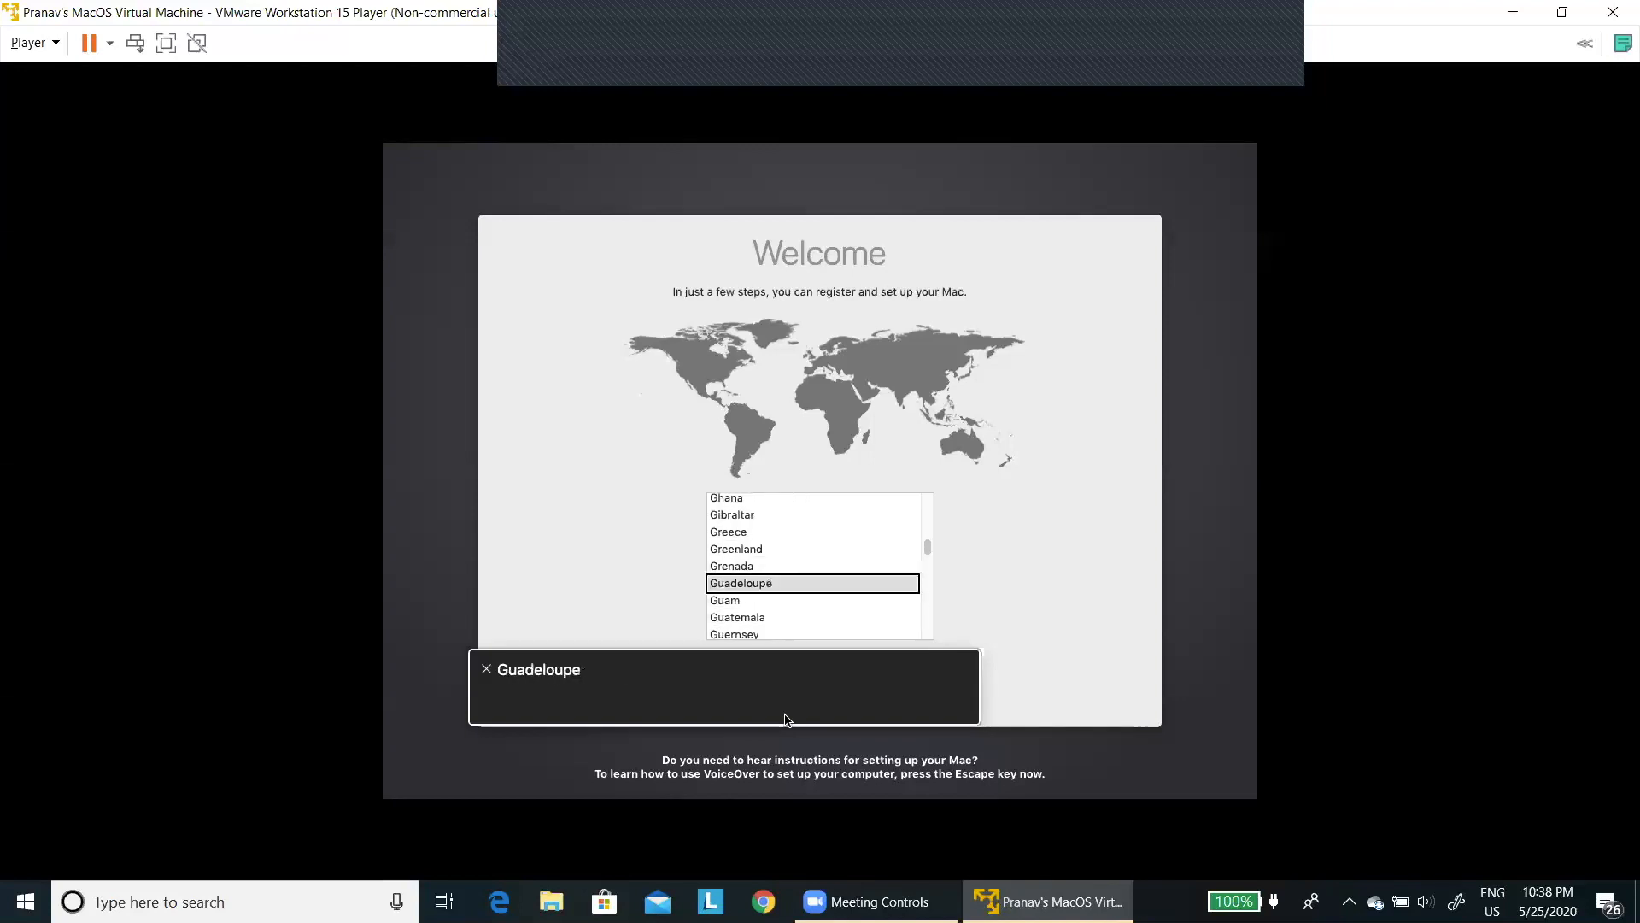
key(Down)
key(Down)
key(Down)
key(Down)
key(Down)
key(Down)
key(Down)
key(Down)
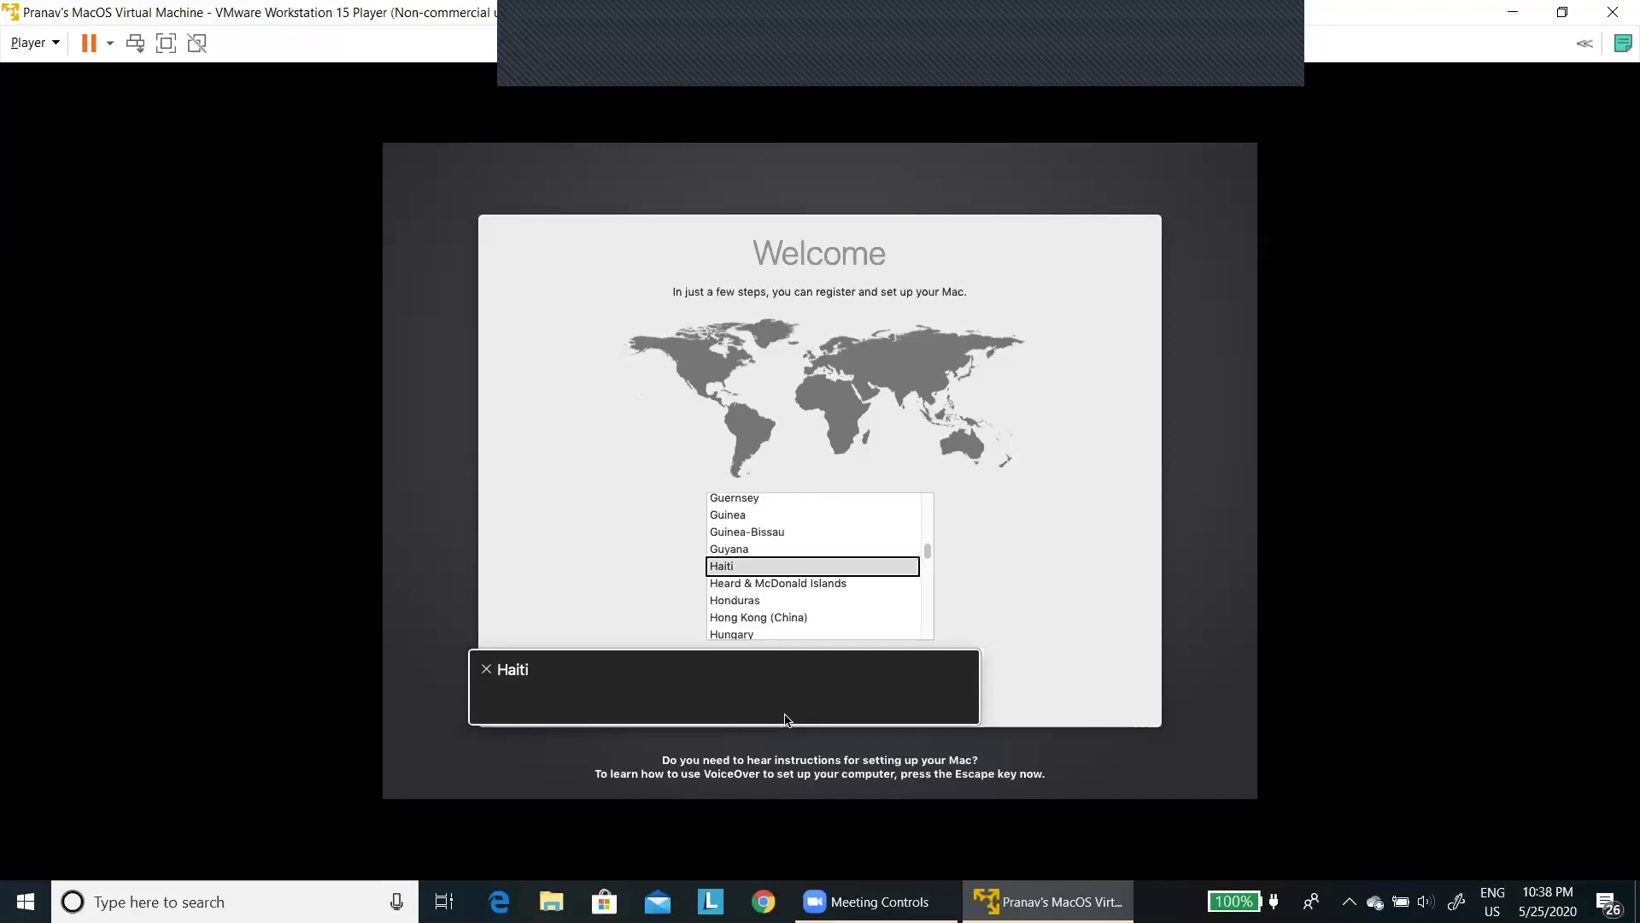
key(Down)
key(Down)
key(Down)
key(Down)
key(Down)
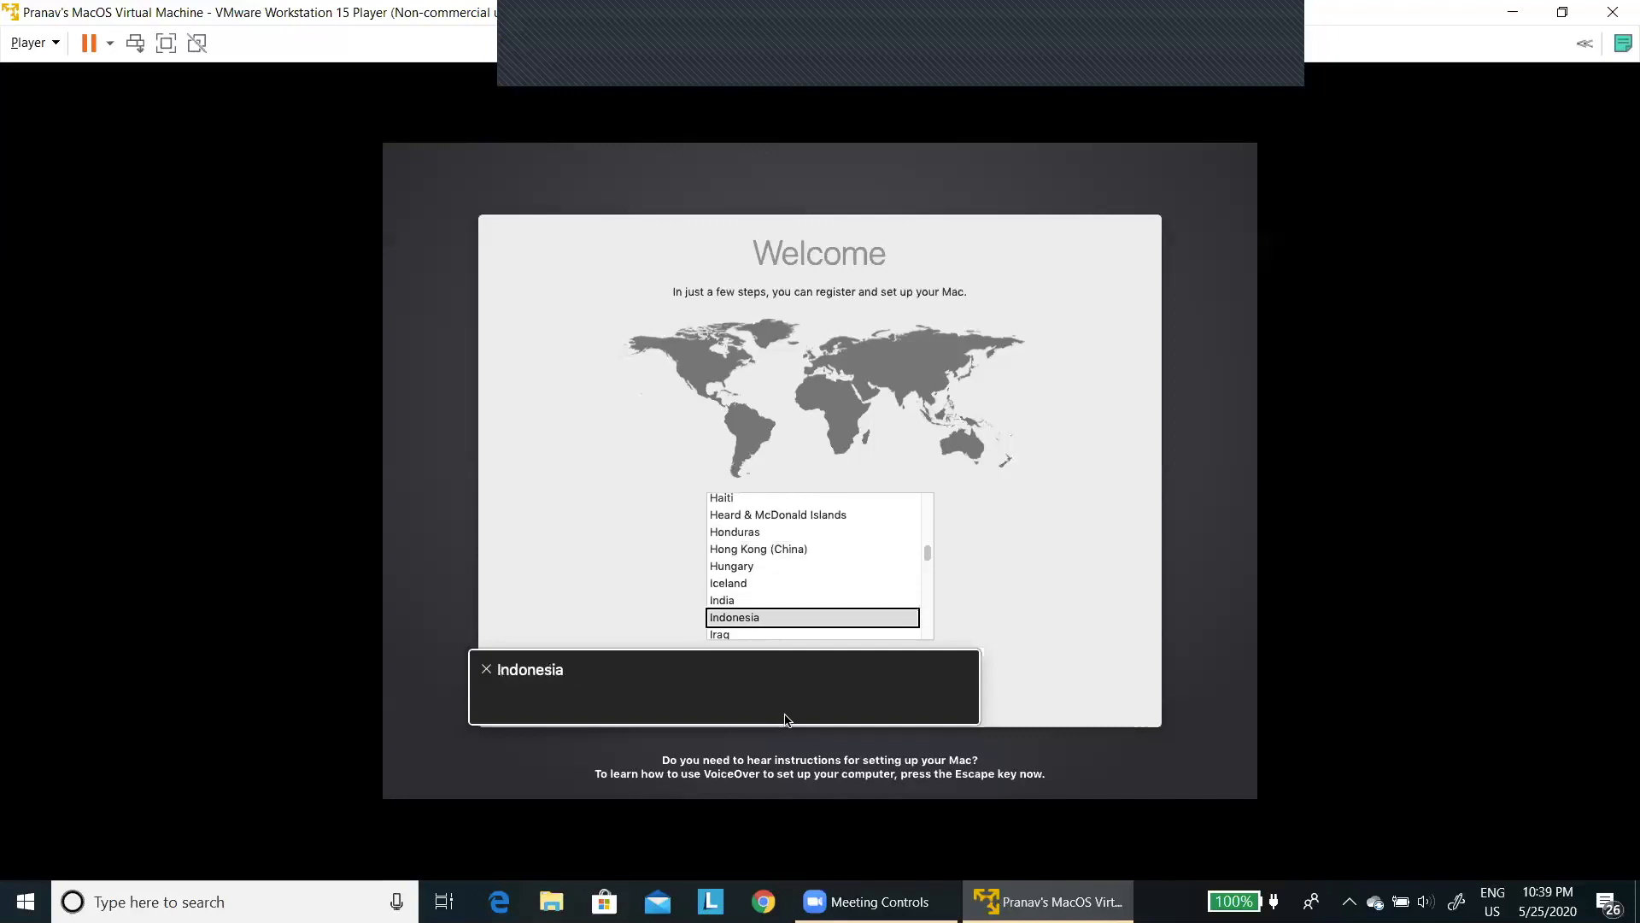
key(Up)
Exit the country table with VoiceOver and continue to the keyboard selection page
key(ctrl+alt+shift+Up)
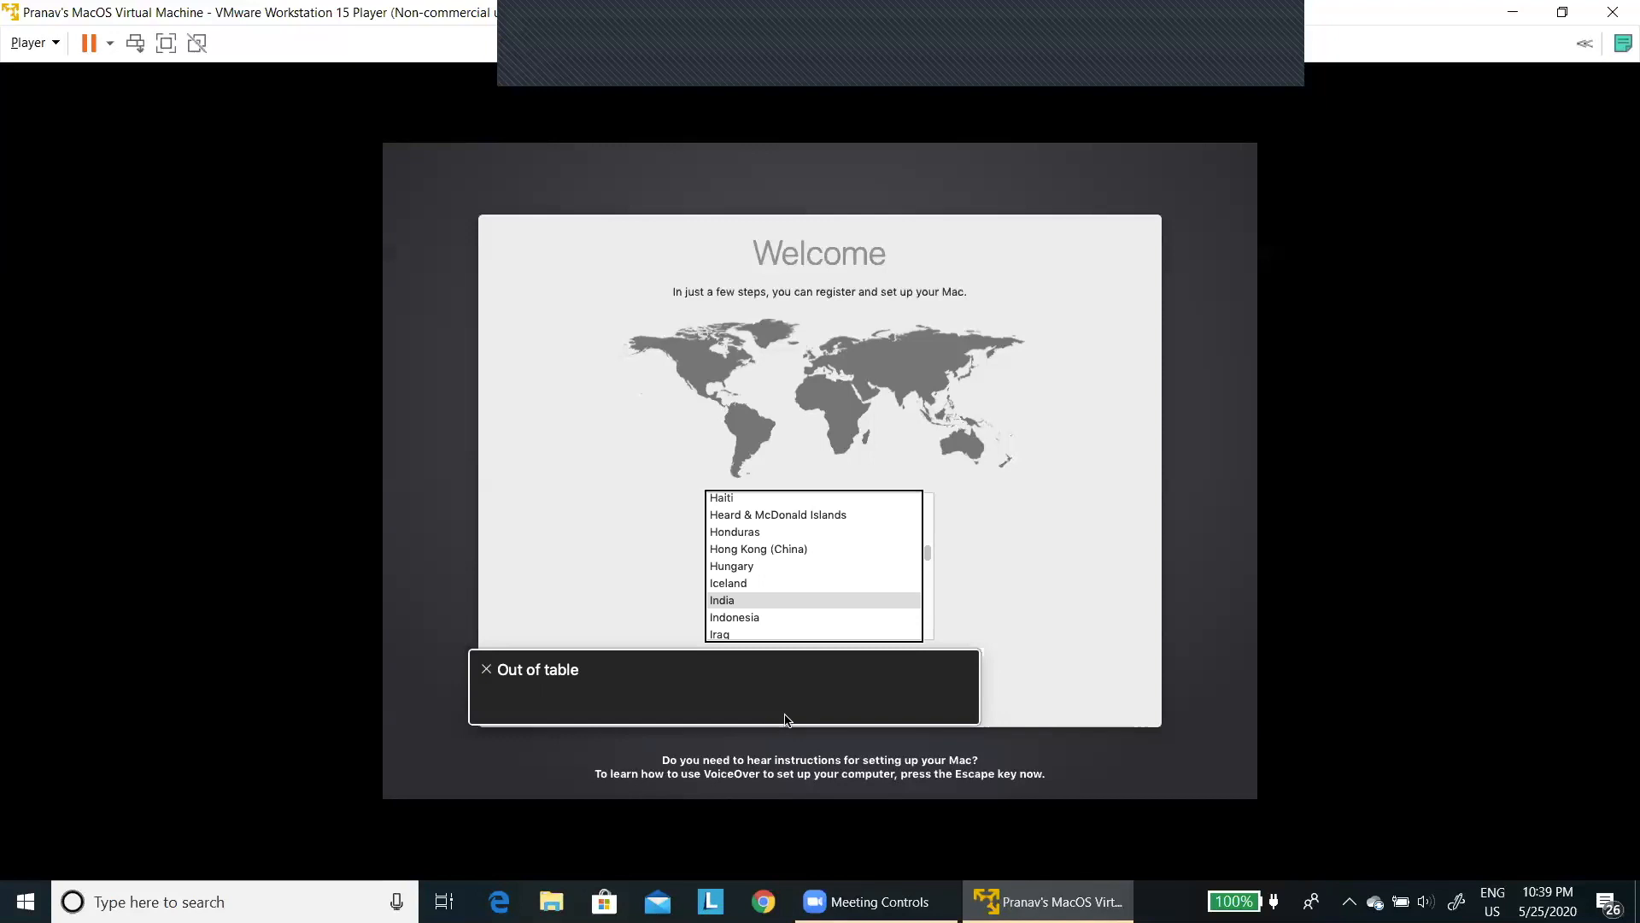
key(ctrl+alt+Right)
key(ctrl+alt+Right)
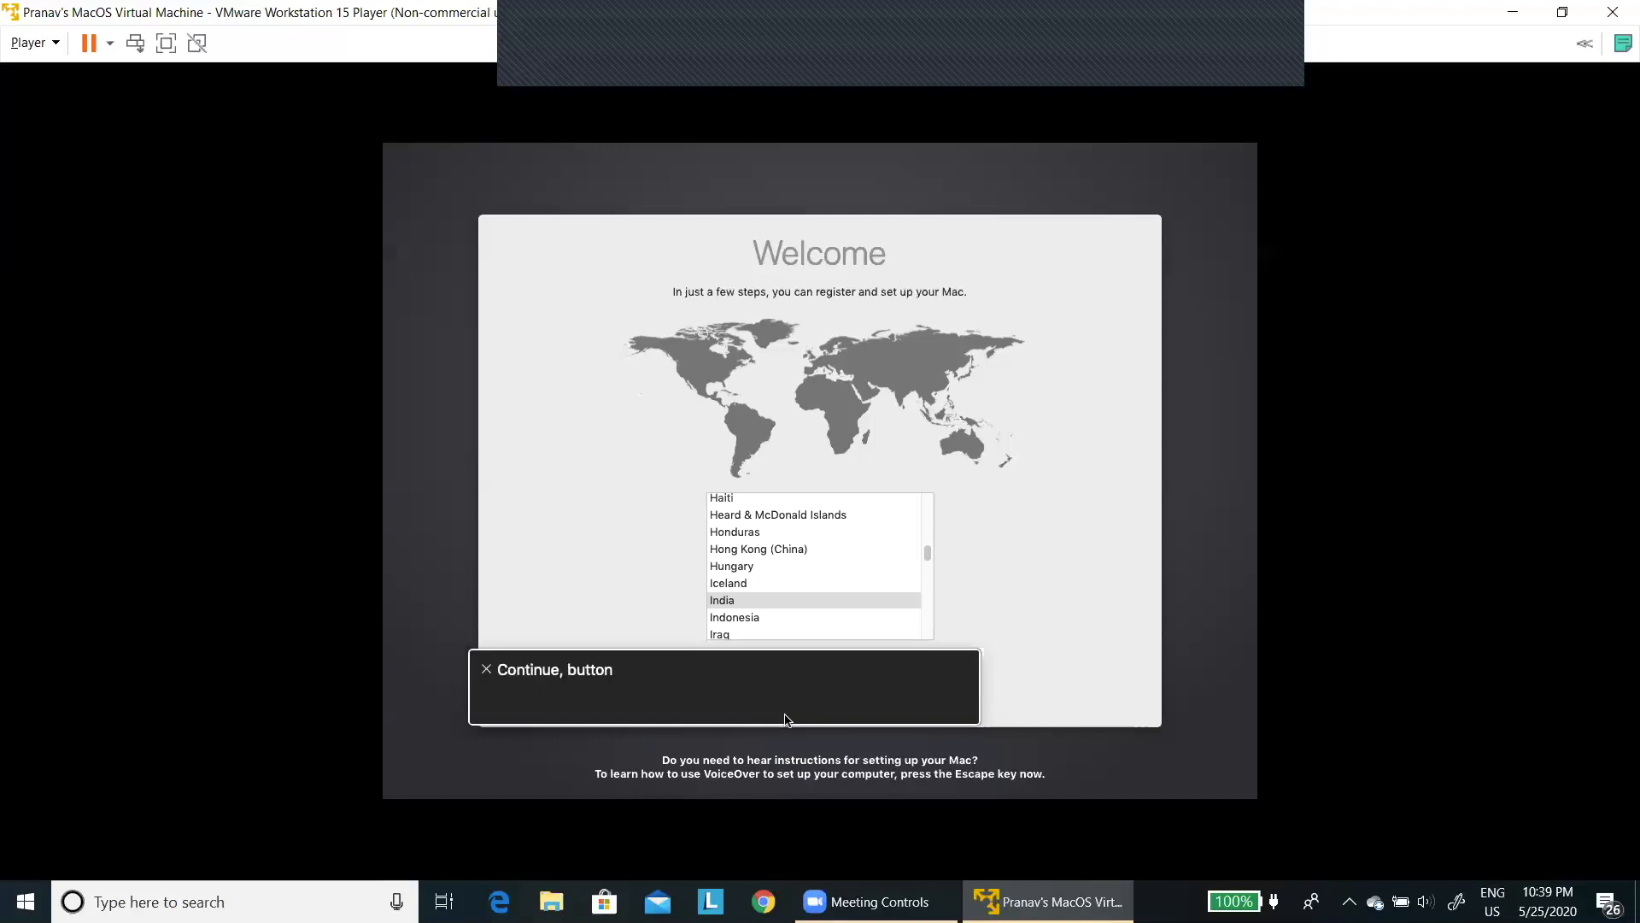
key(Return)
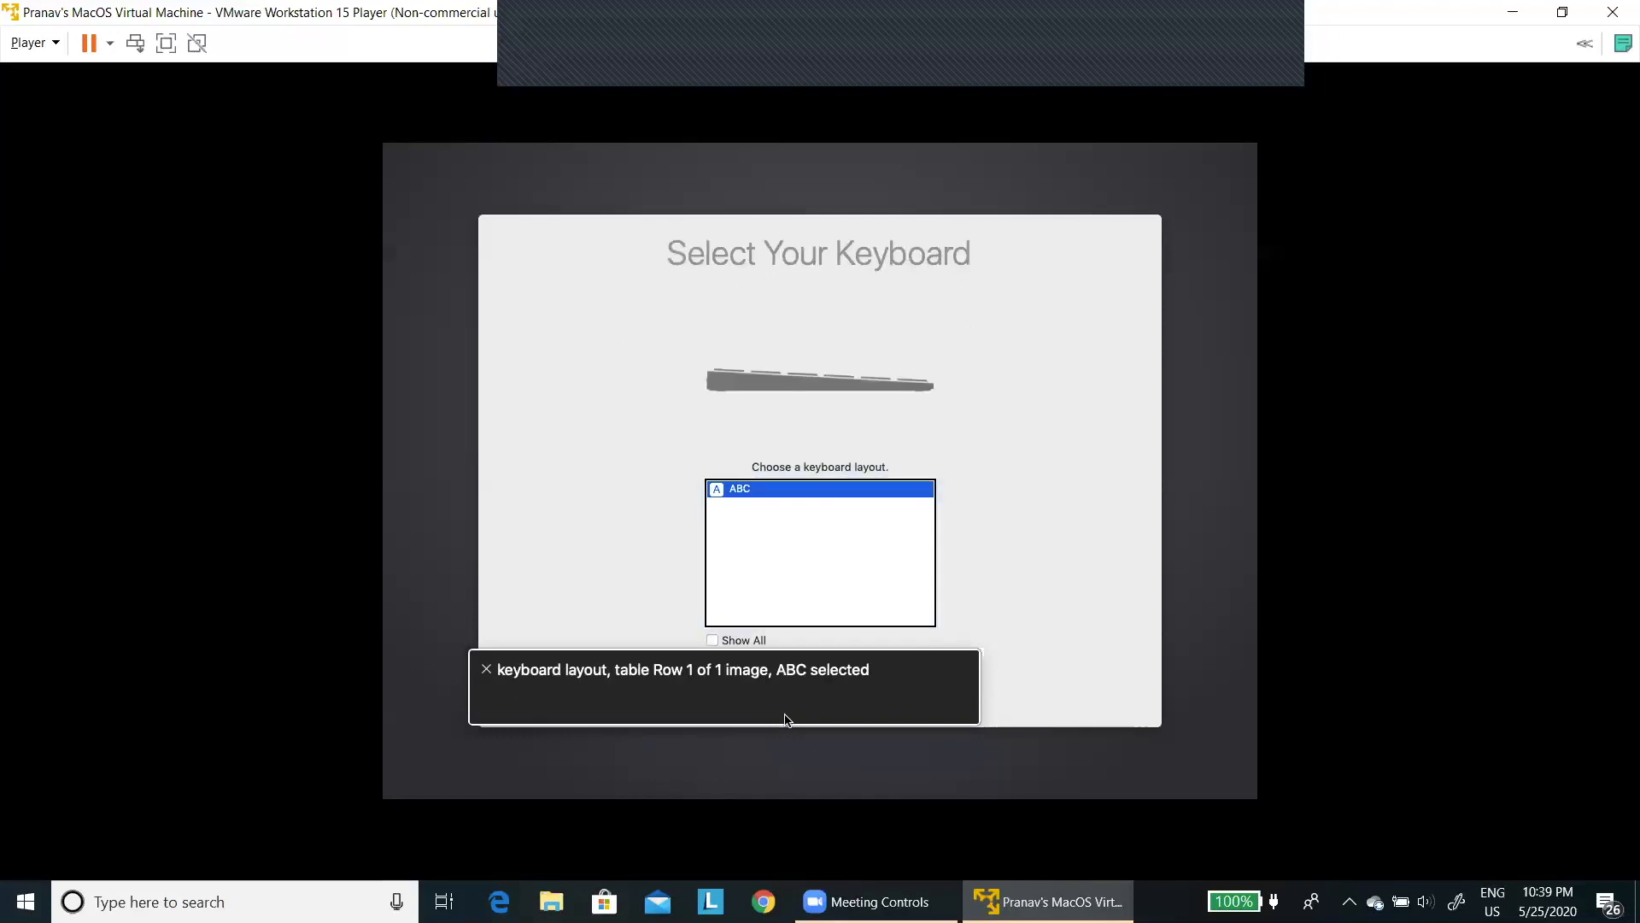
Return input focus to the keyboard layout page in the virtual machine and restart VoiceOver there
click(784, 720)
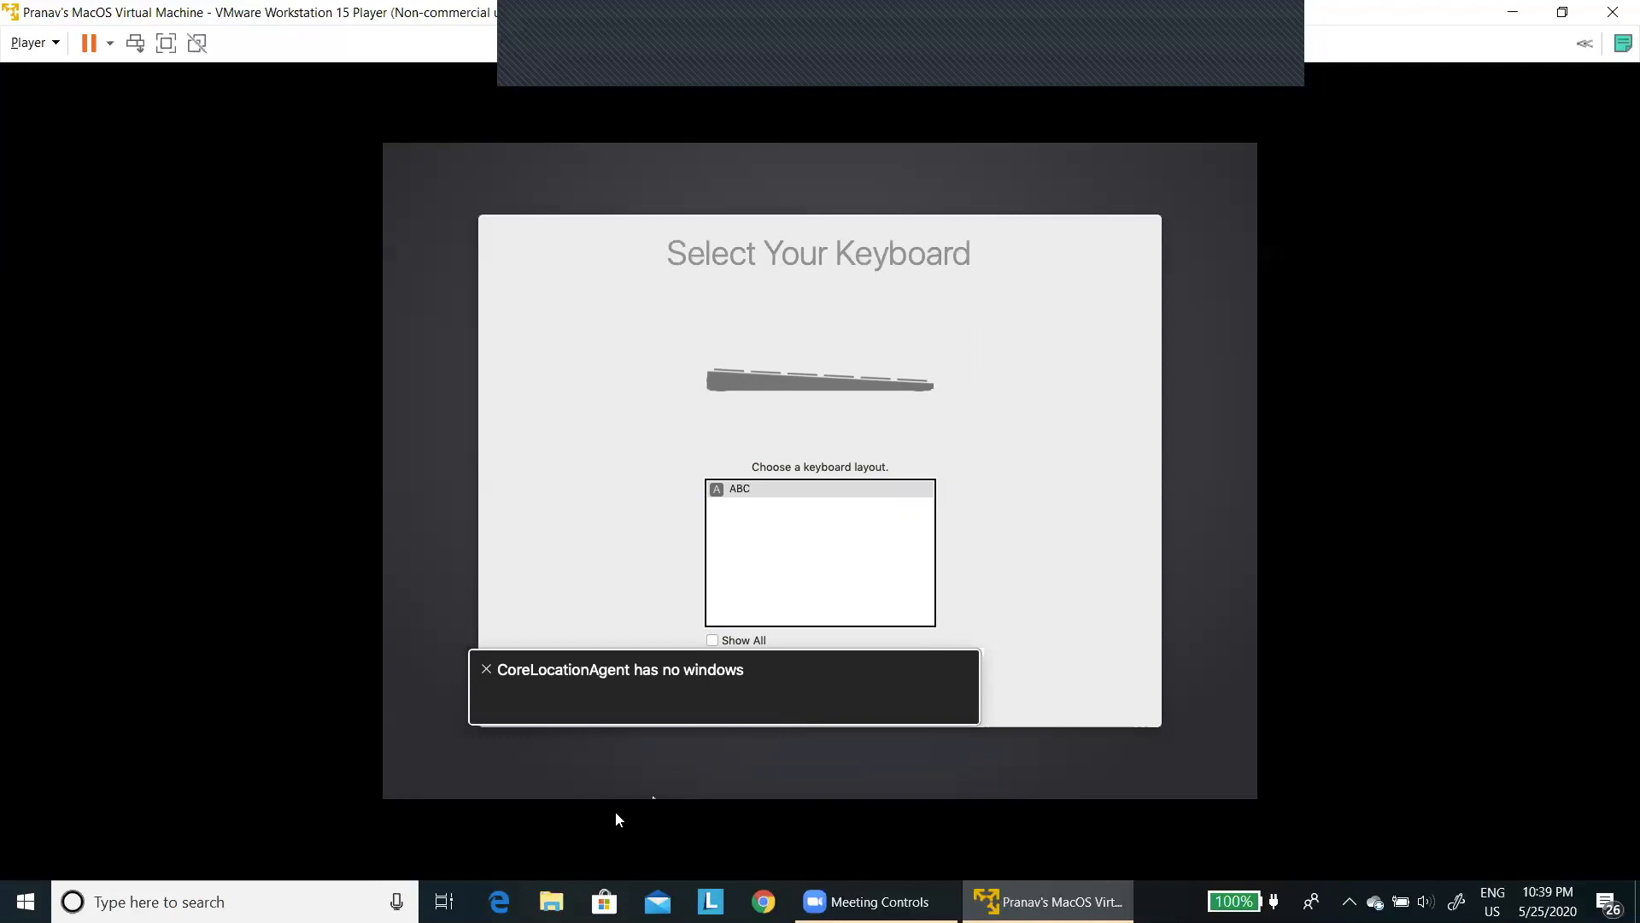
click(820, 472)
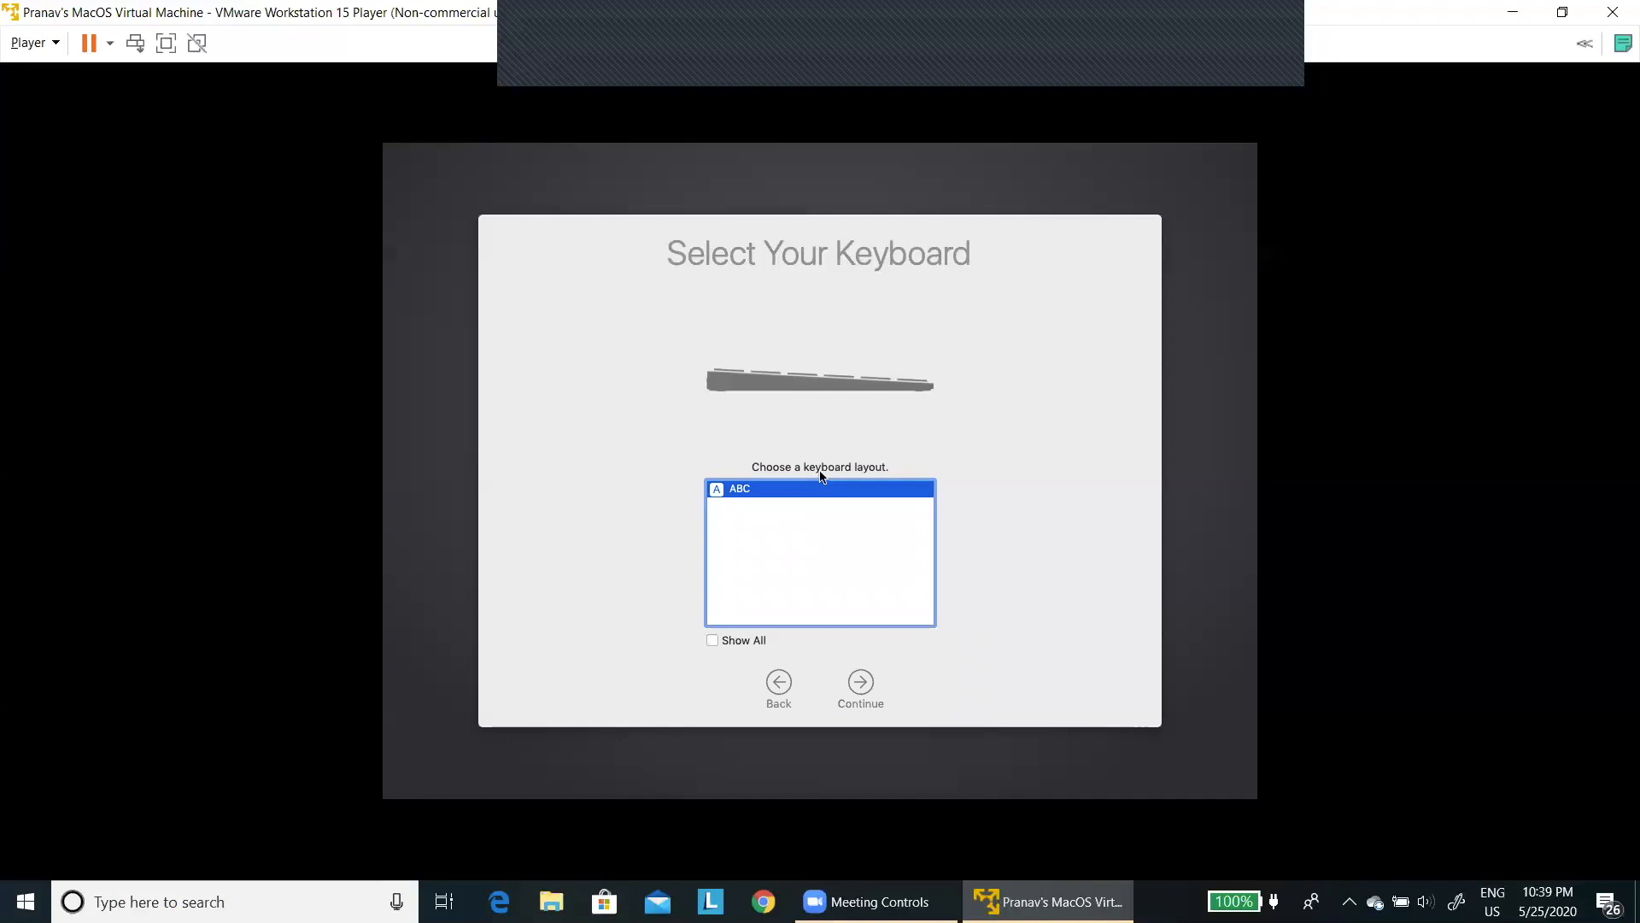
key(super+F5)
key(super+F5)
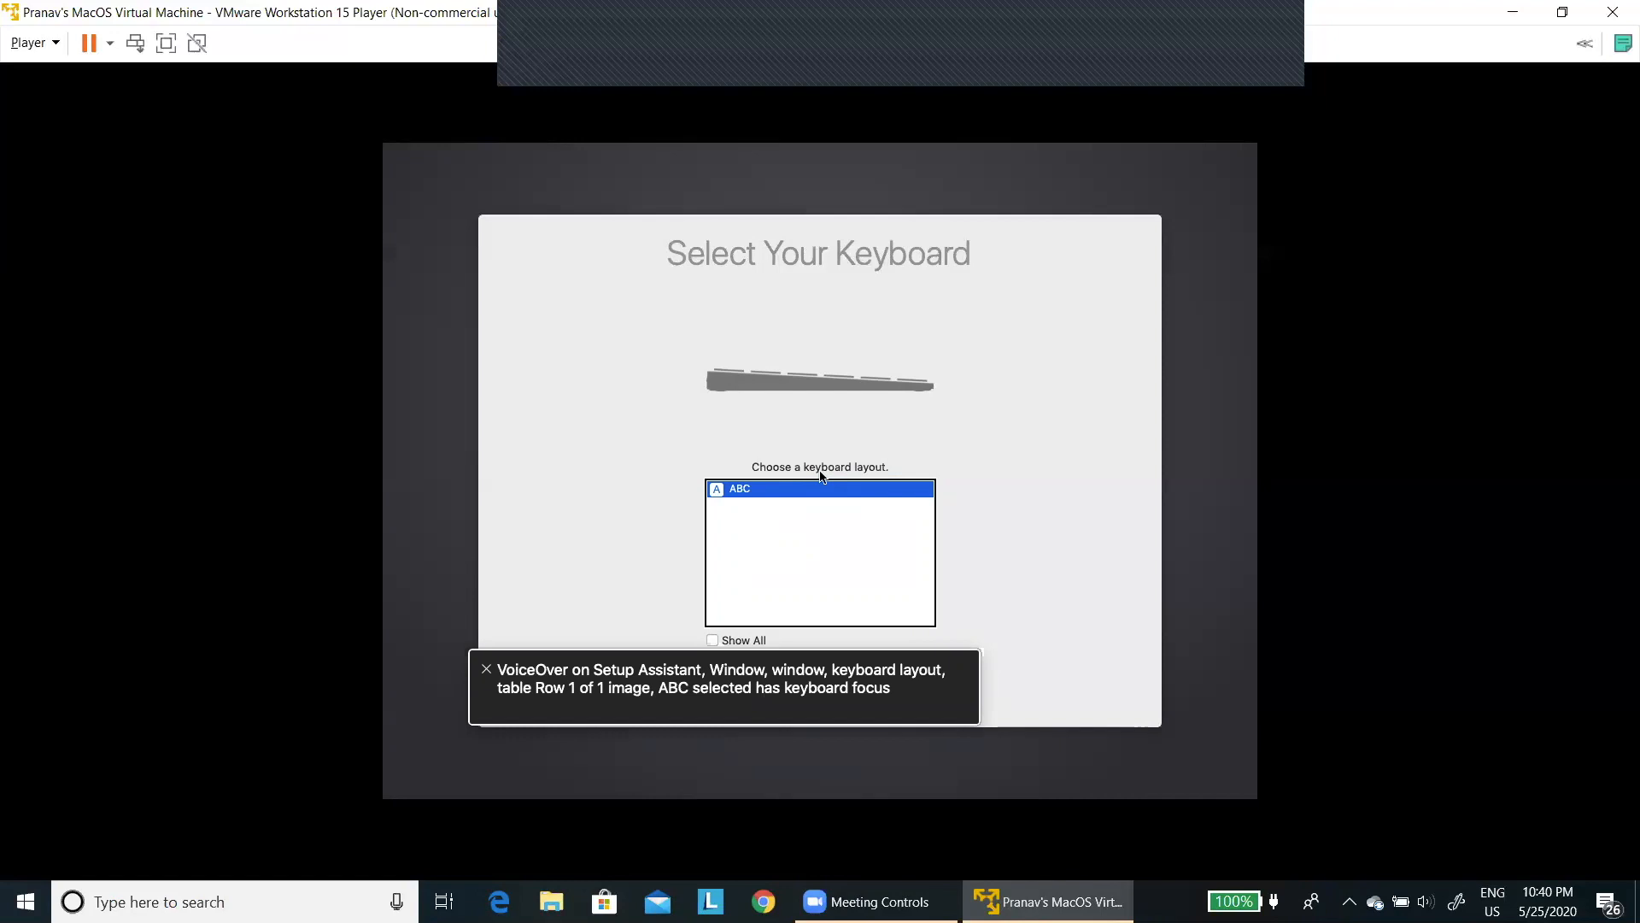
Go through VoiceOver's rate, pitch and intonation settings and change the voice to Alex Compact (English)
key(ctrl+alt+v)
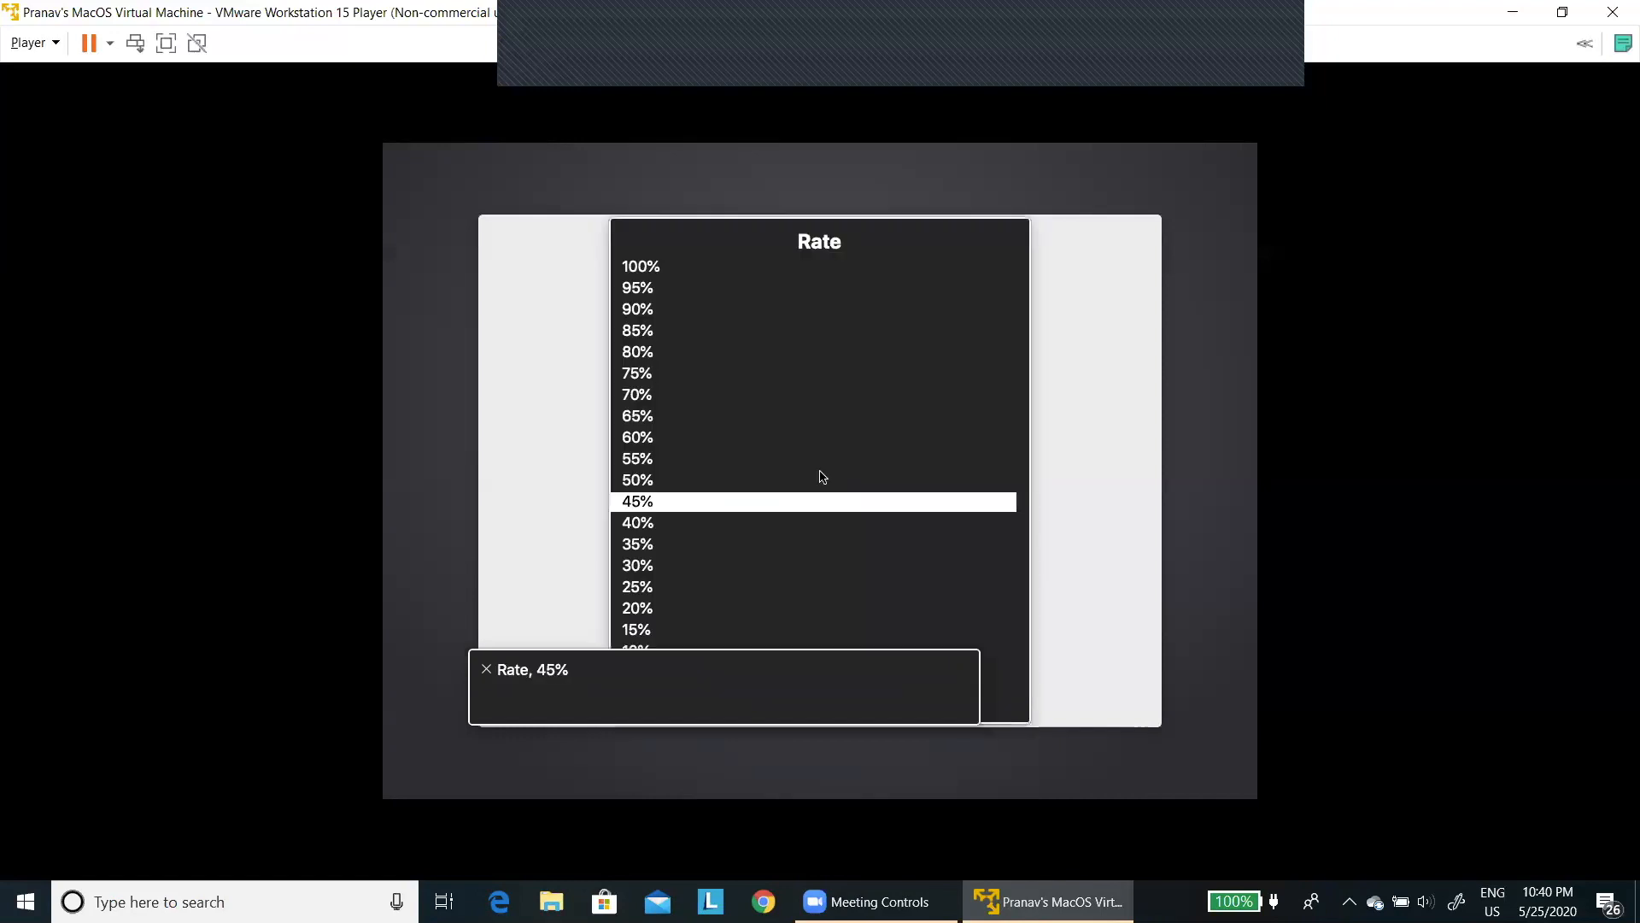
key(Right)
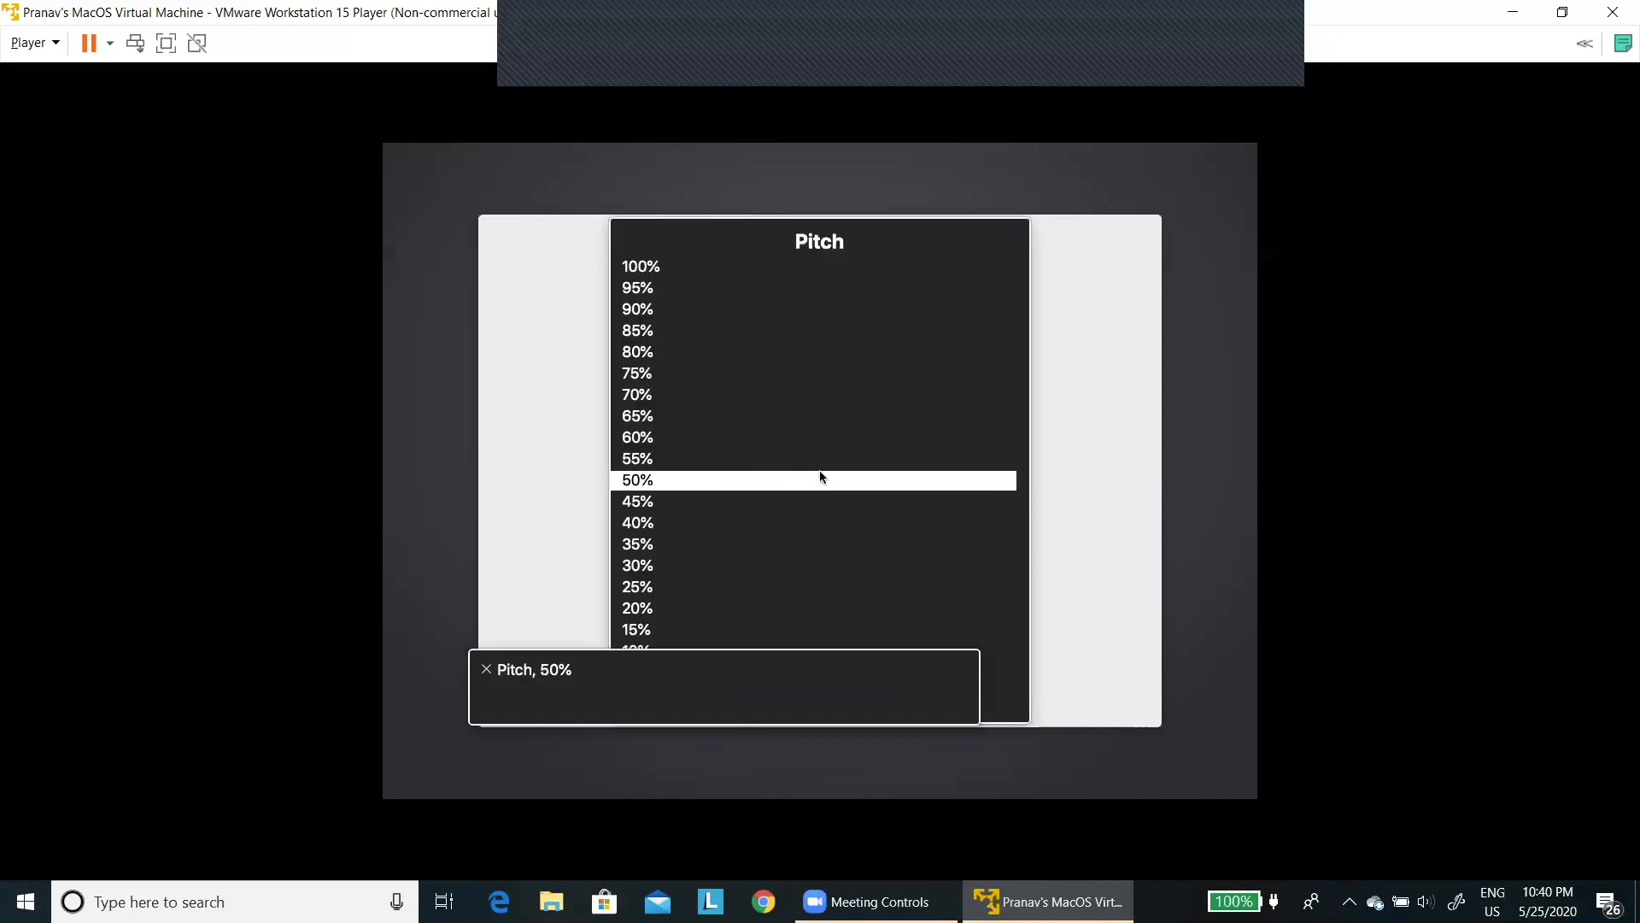
key(Right)
key(Right)
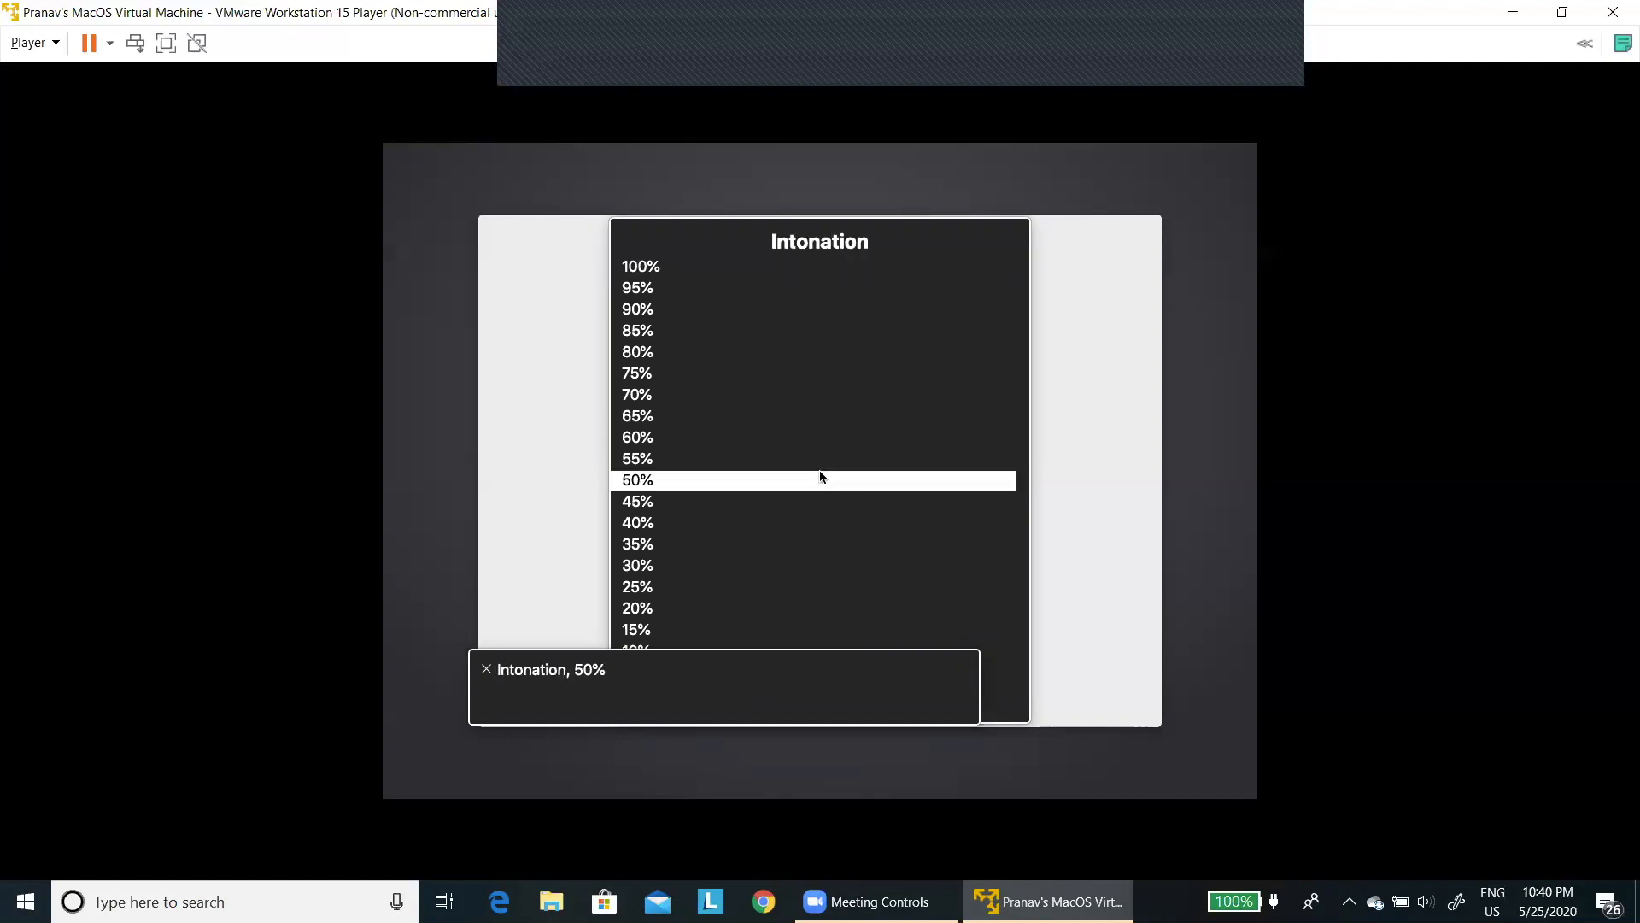
key(Right)
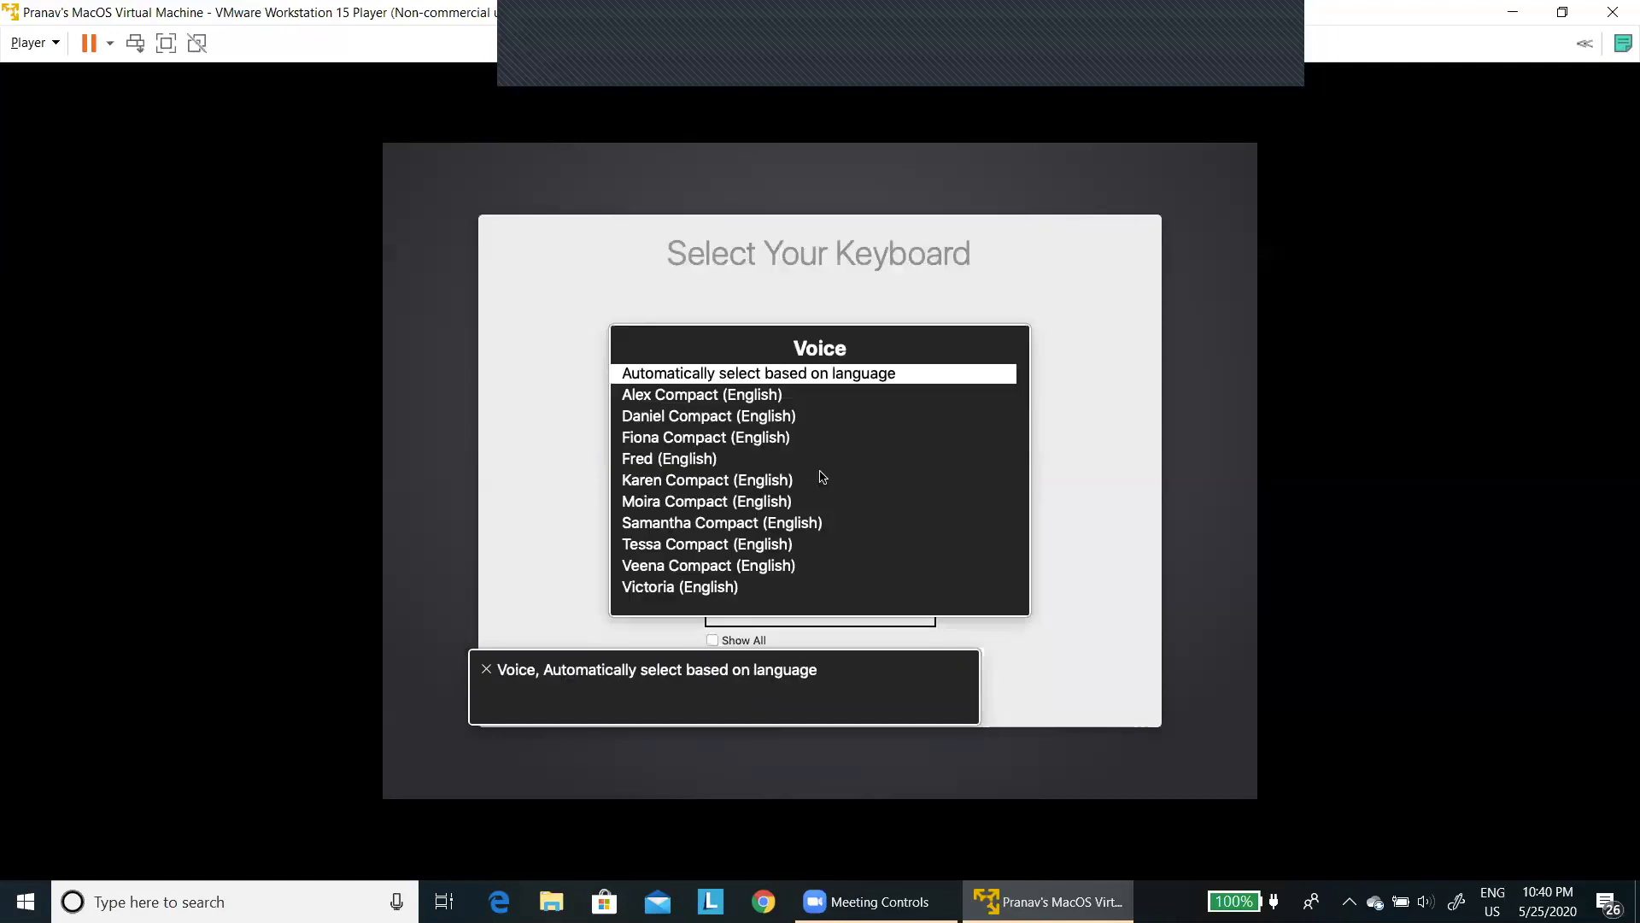
key(Down)
key(Escape)
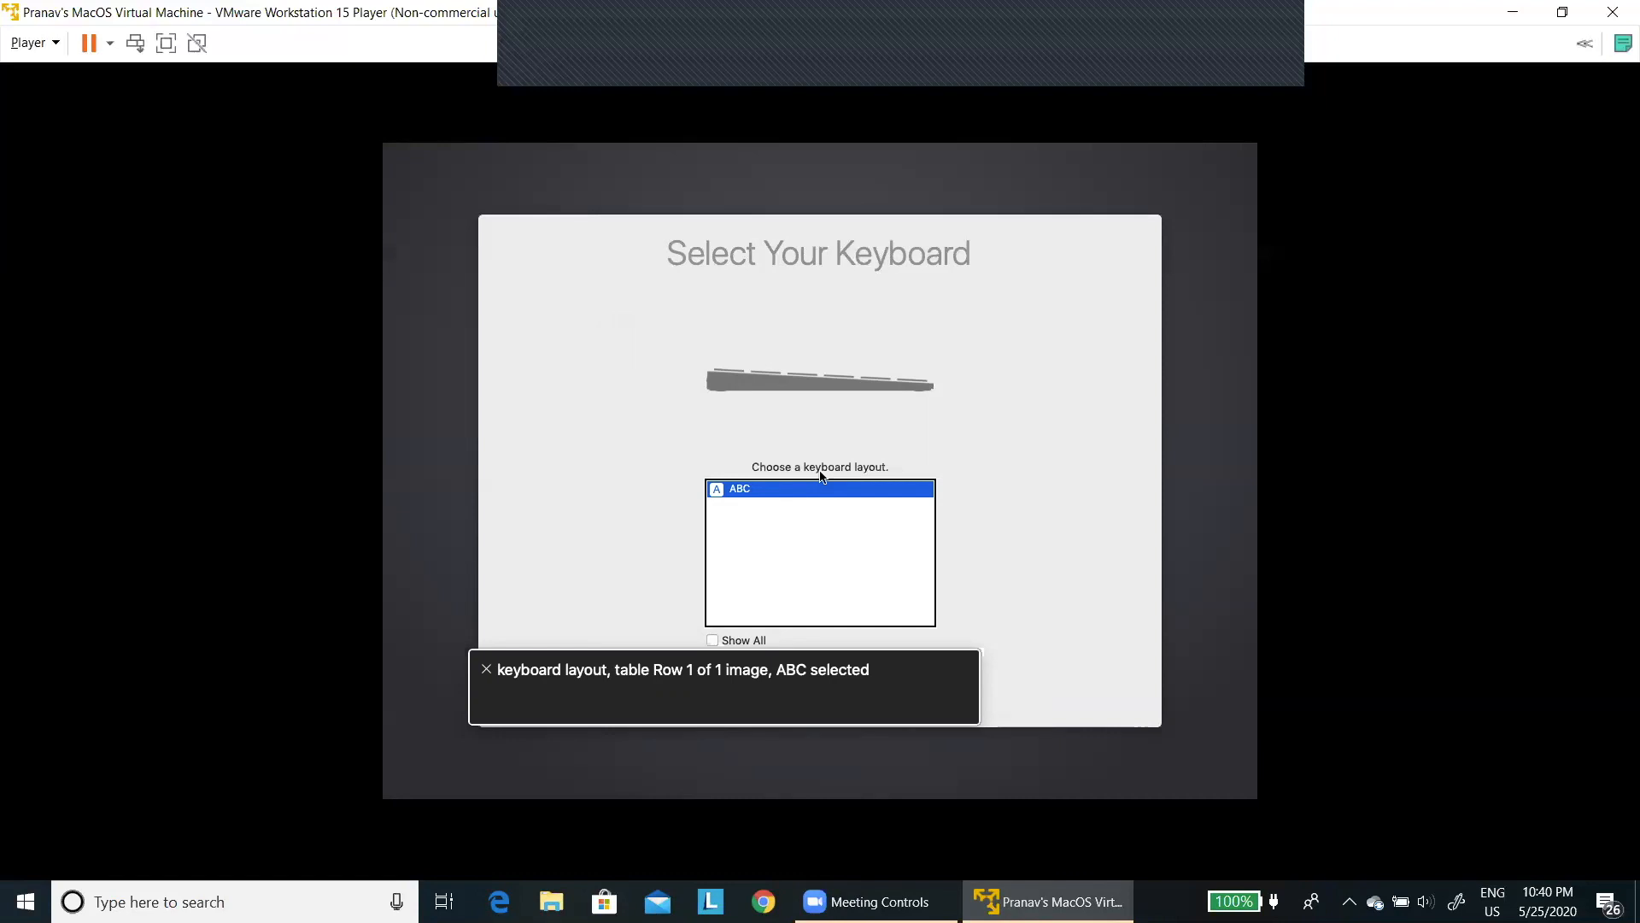
Set the VoiceOver voice back to "Automatically select based on language"
key(ctrl+alt+v)
key(Up)
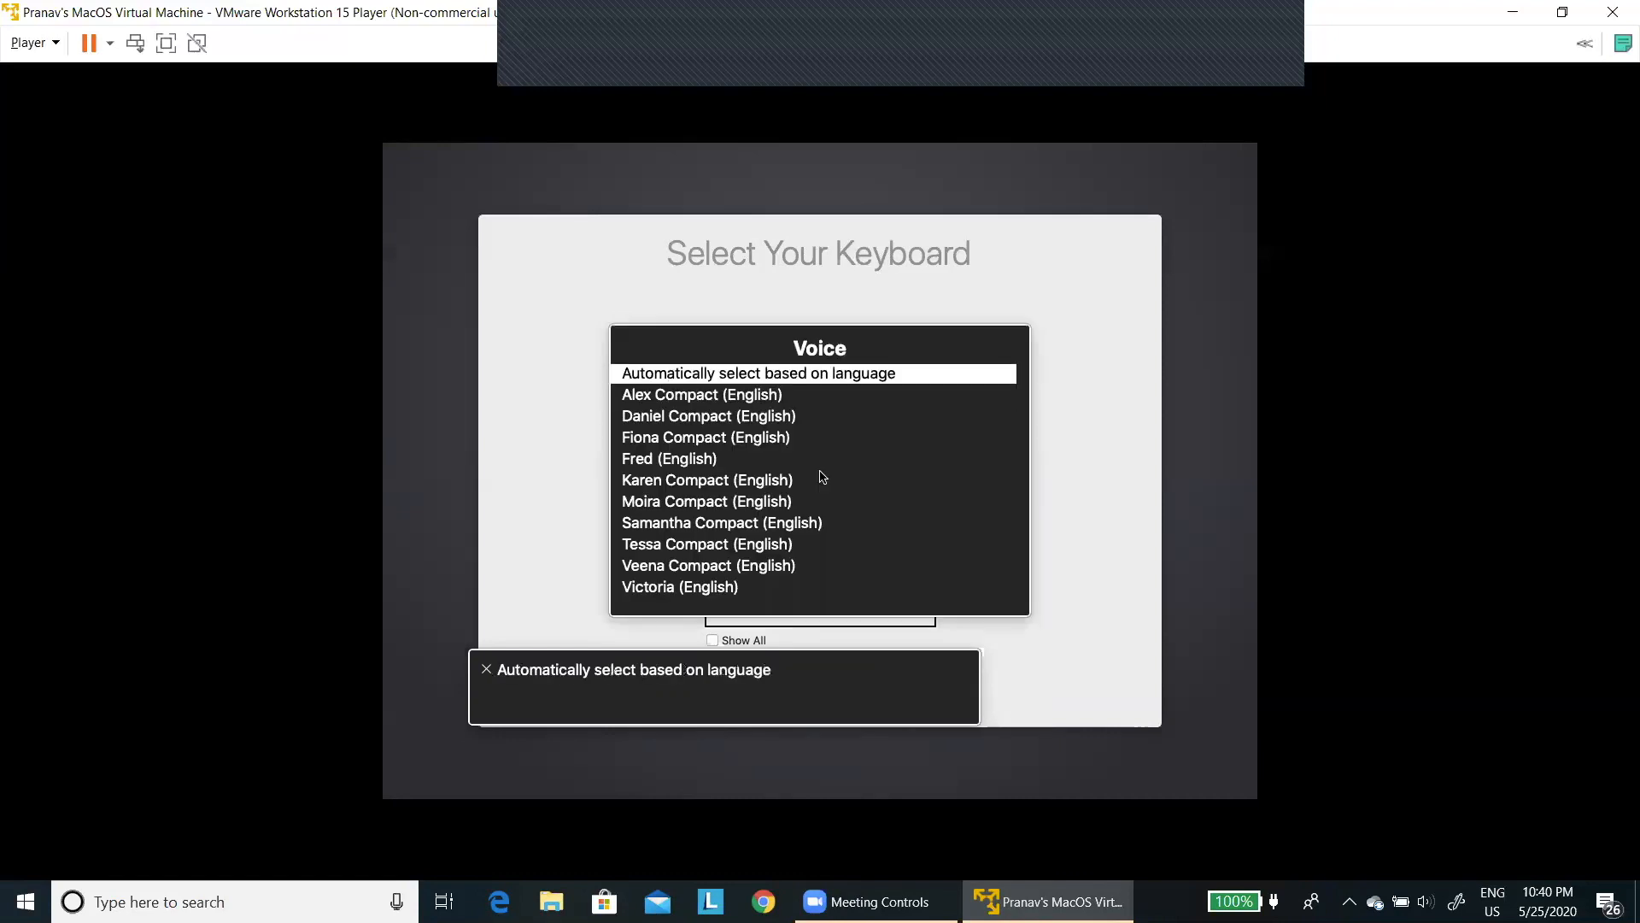
key(Escape)
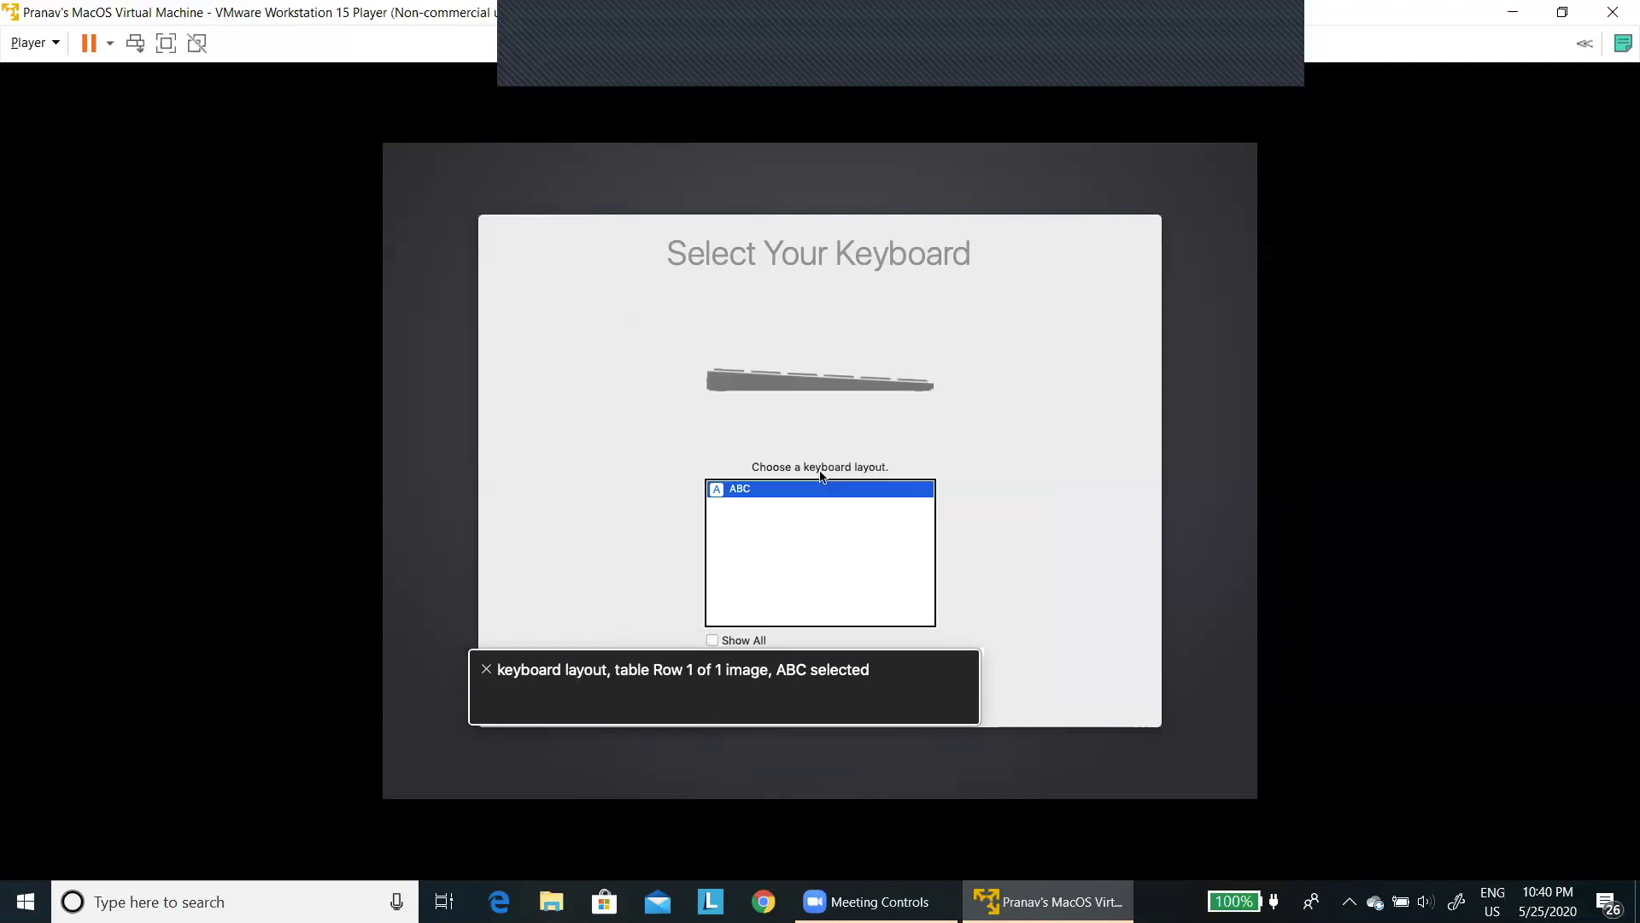
Keep the ABC keyboard layout and continue setup with "Don't transfer any information now" selected
key(Tab)
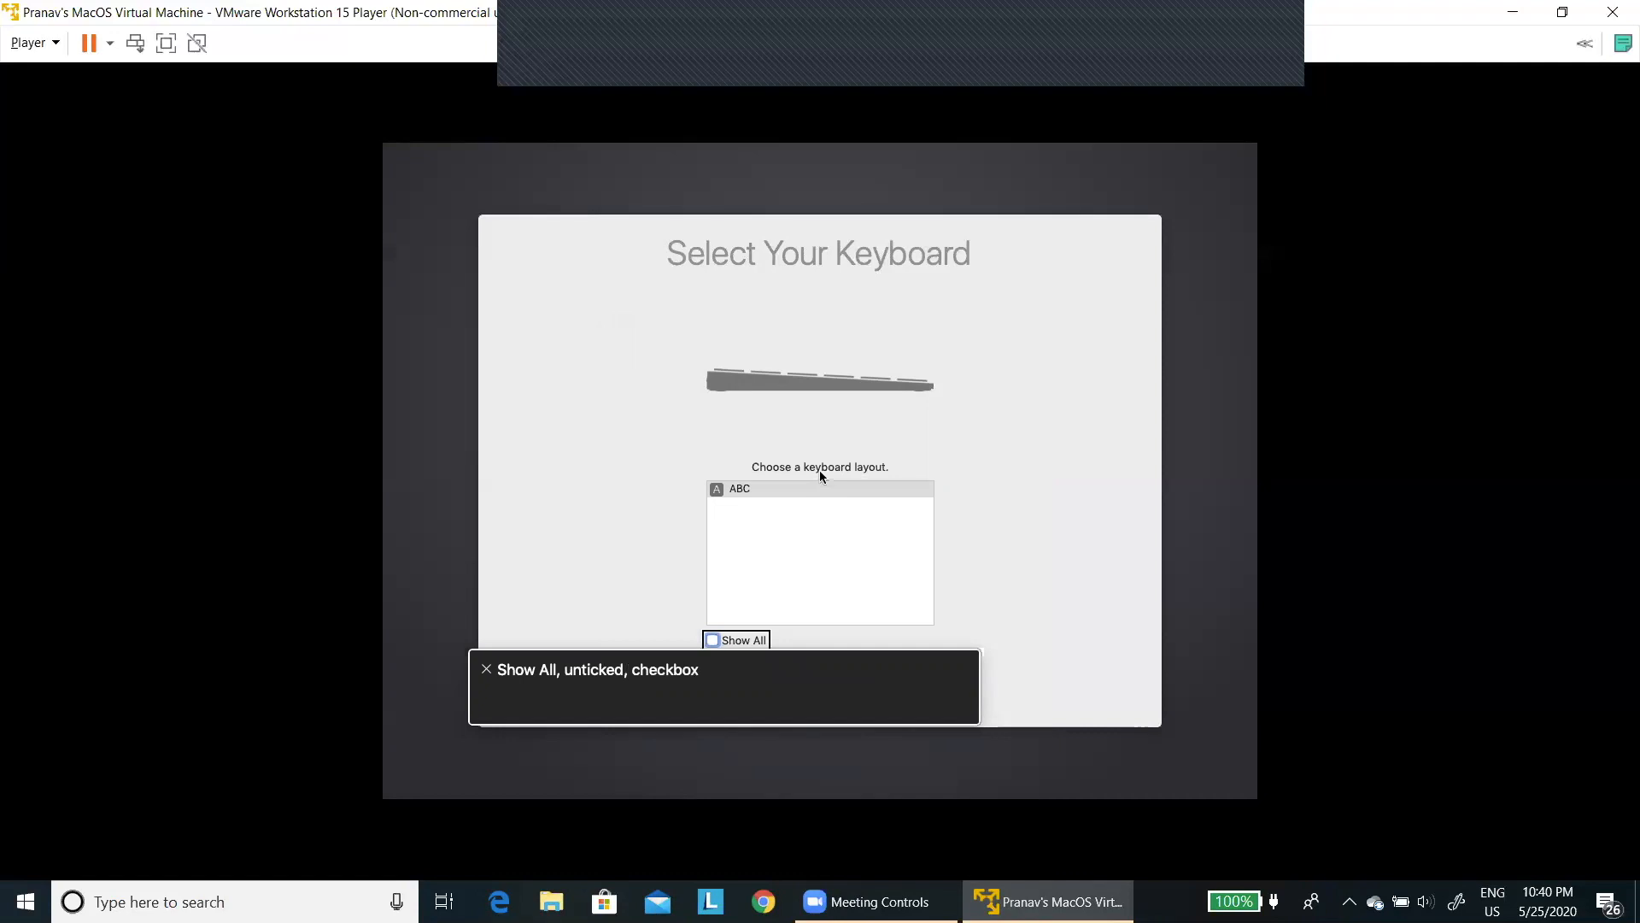
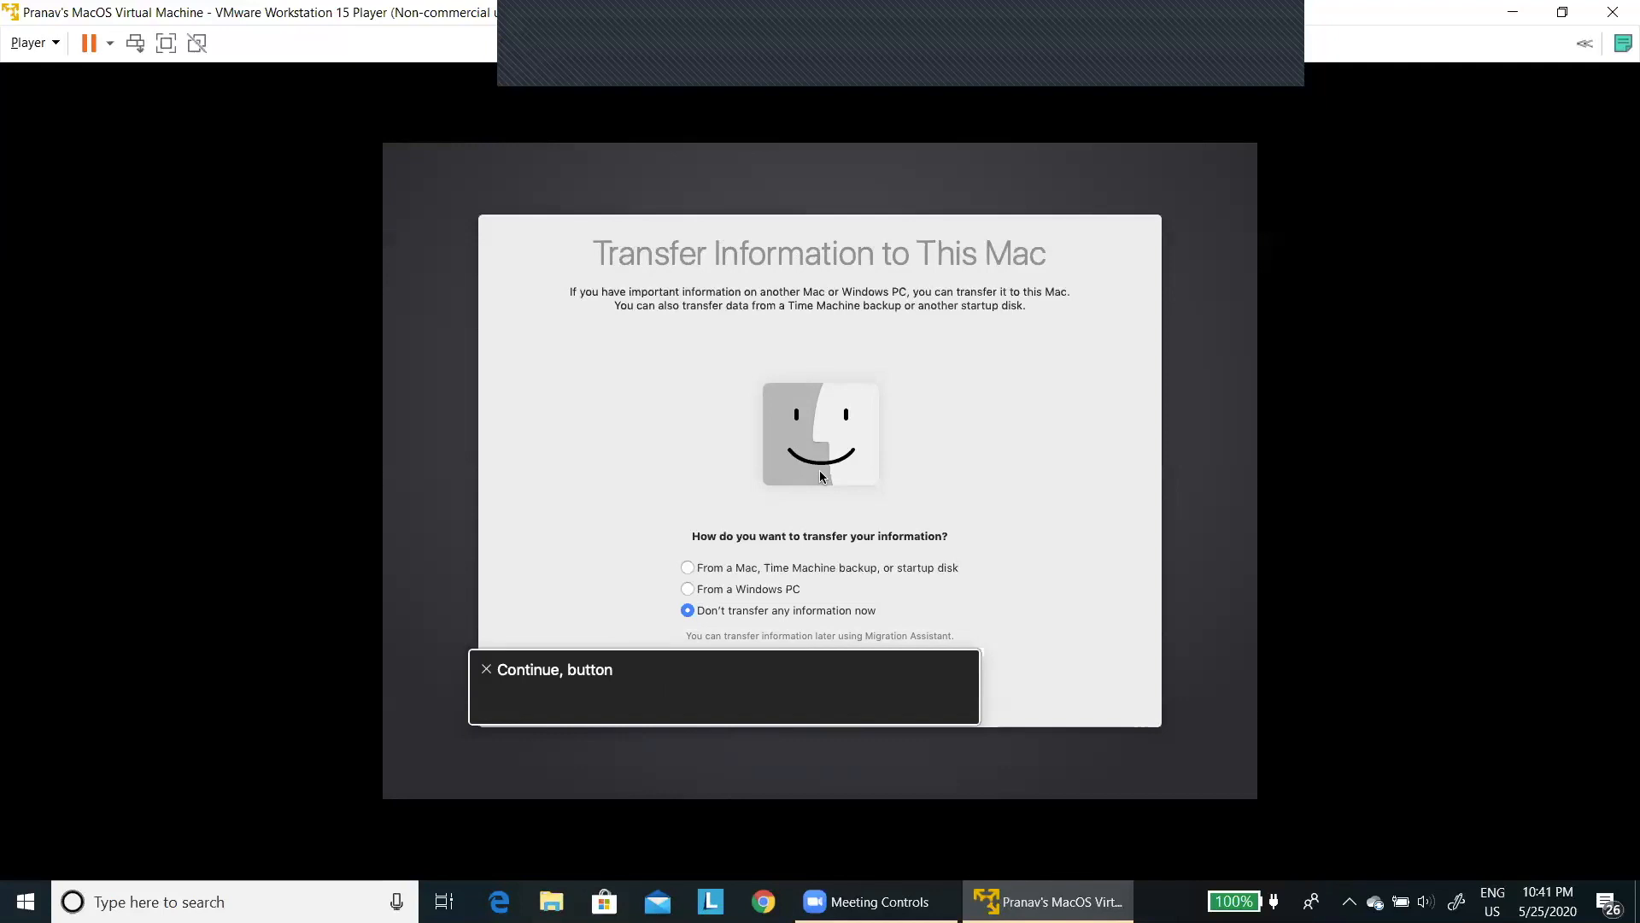
key(ctrl+alt+space)
Examine the options on the Apple ID sign-in page with VoiceOver, from the Apple ID field through to Continue
key(ctrl+alt+Left)
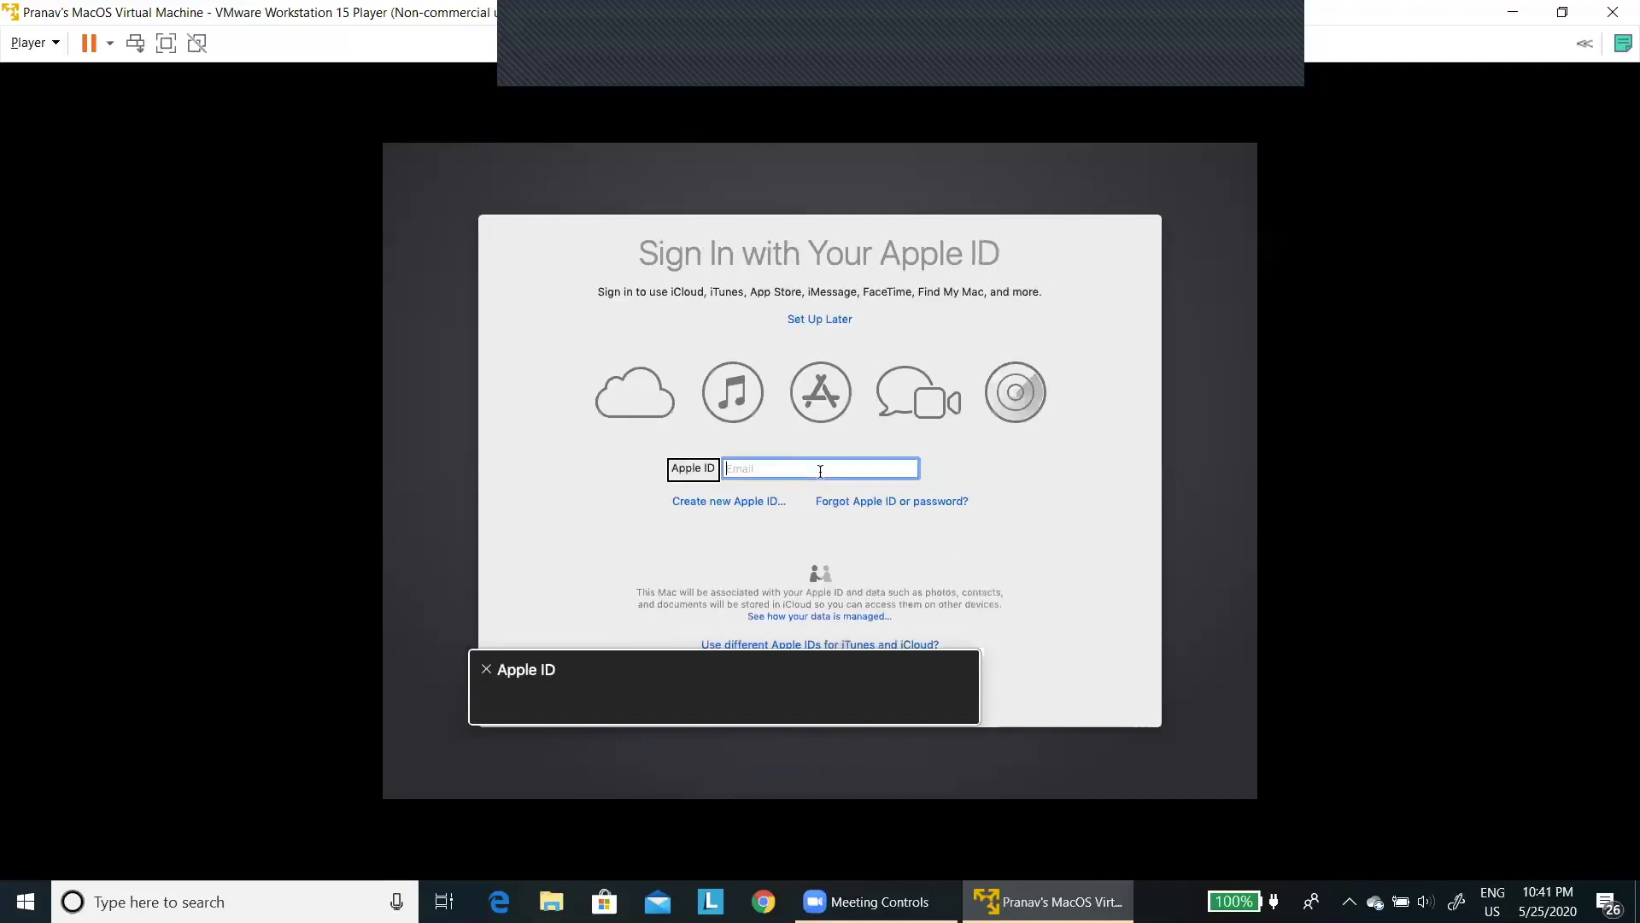
key(ctrl+alt+Right)
key(ctrl+alt+Right)
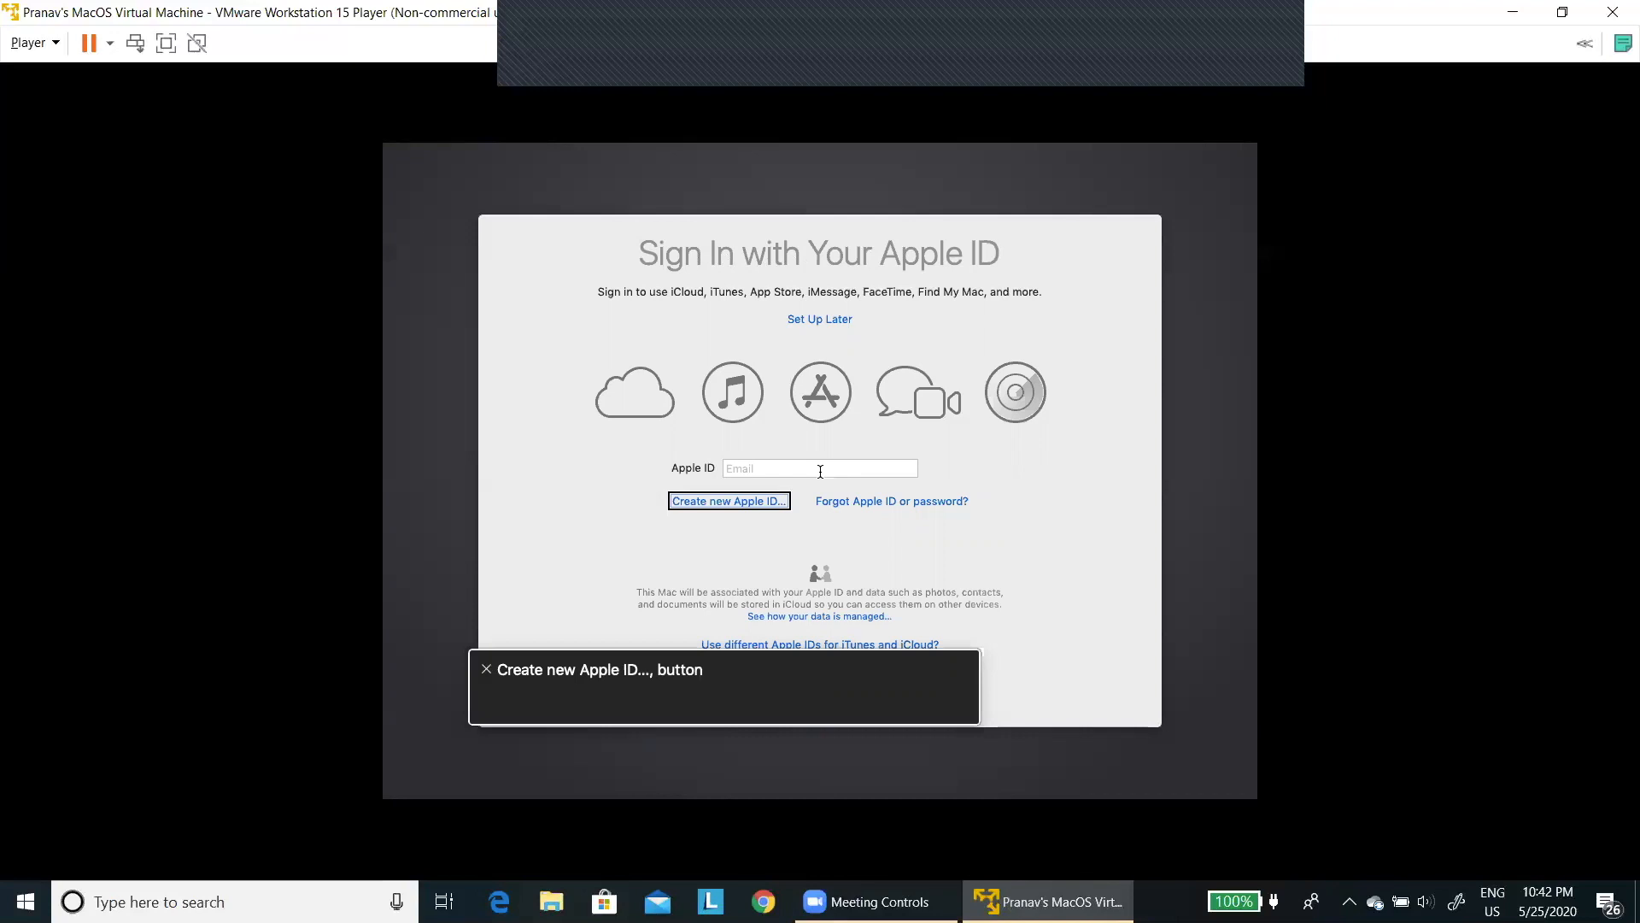
key(ctrl+alt+Right)
key(ctrl+alt+Right)
key(ctrl+alt+Right)
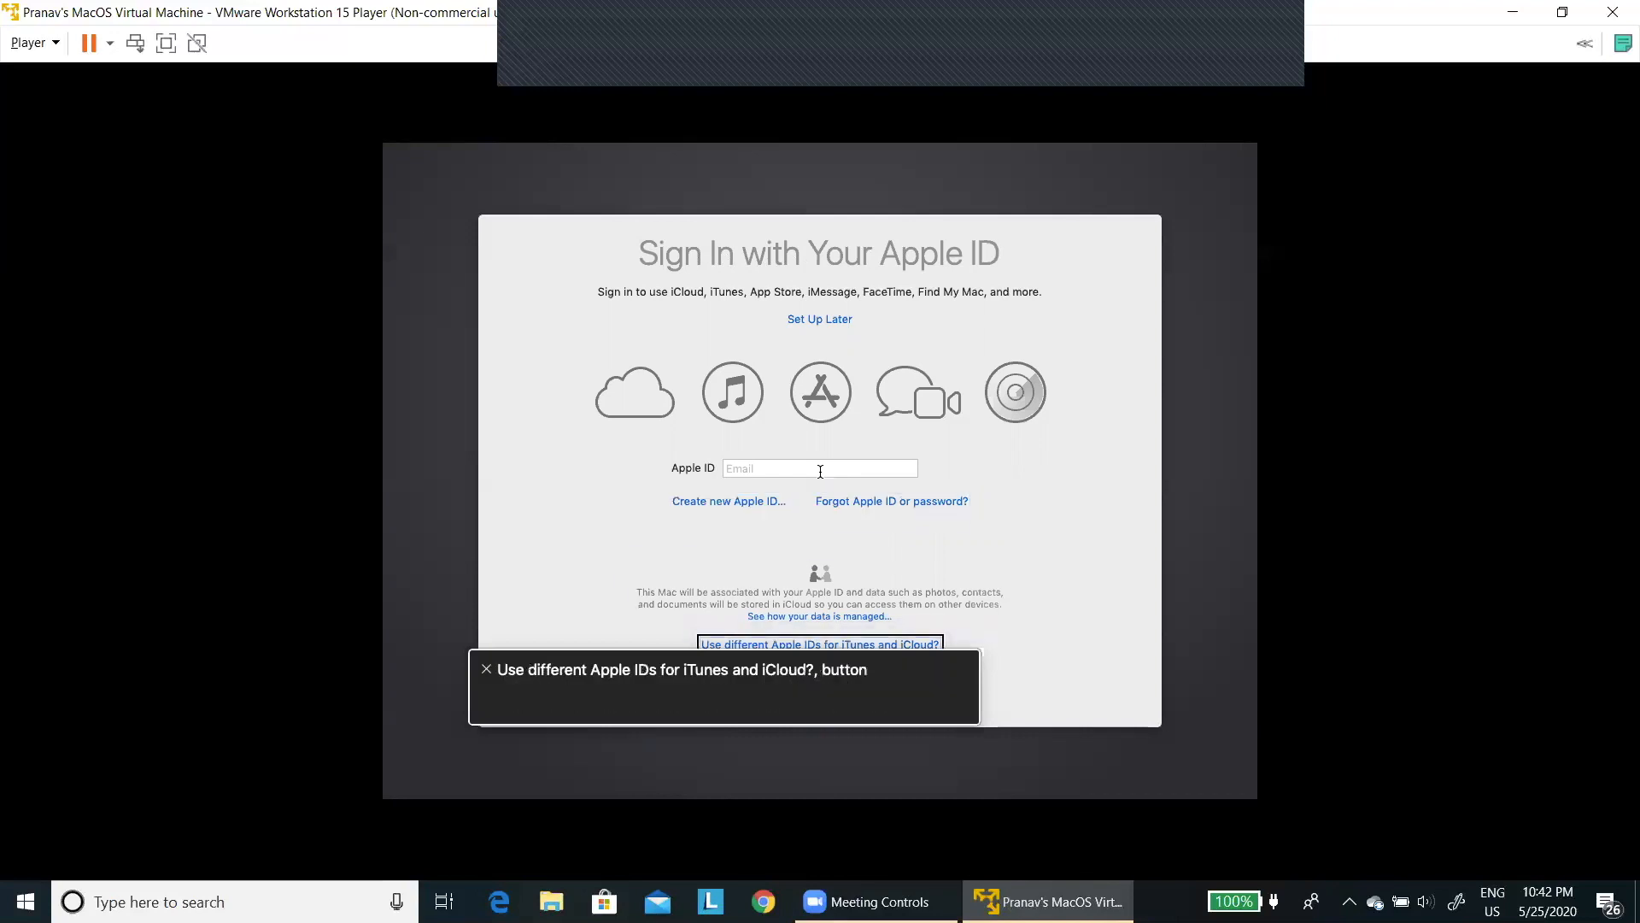
key(ctrl+alt+Right)
key(ctrl+alt+Right)
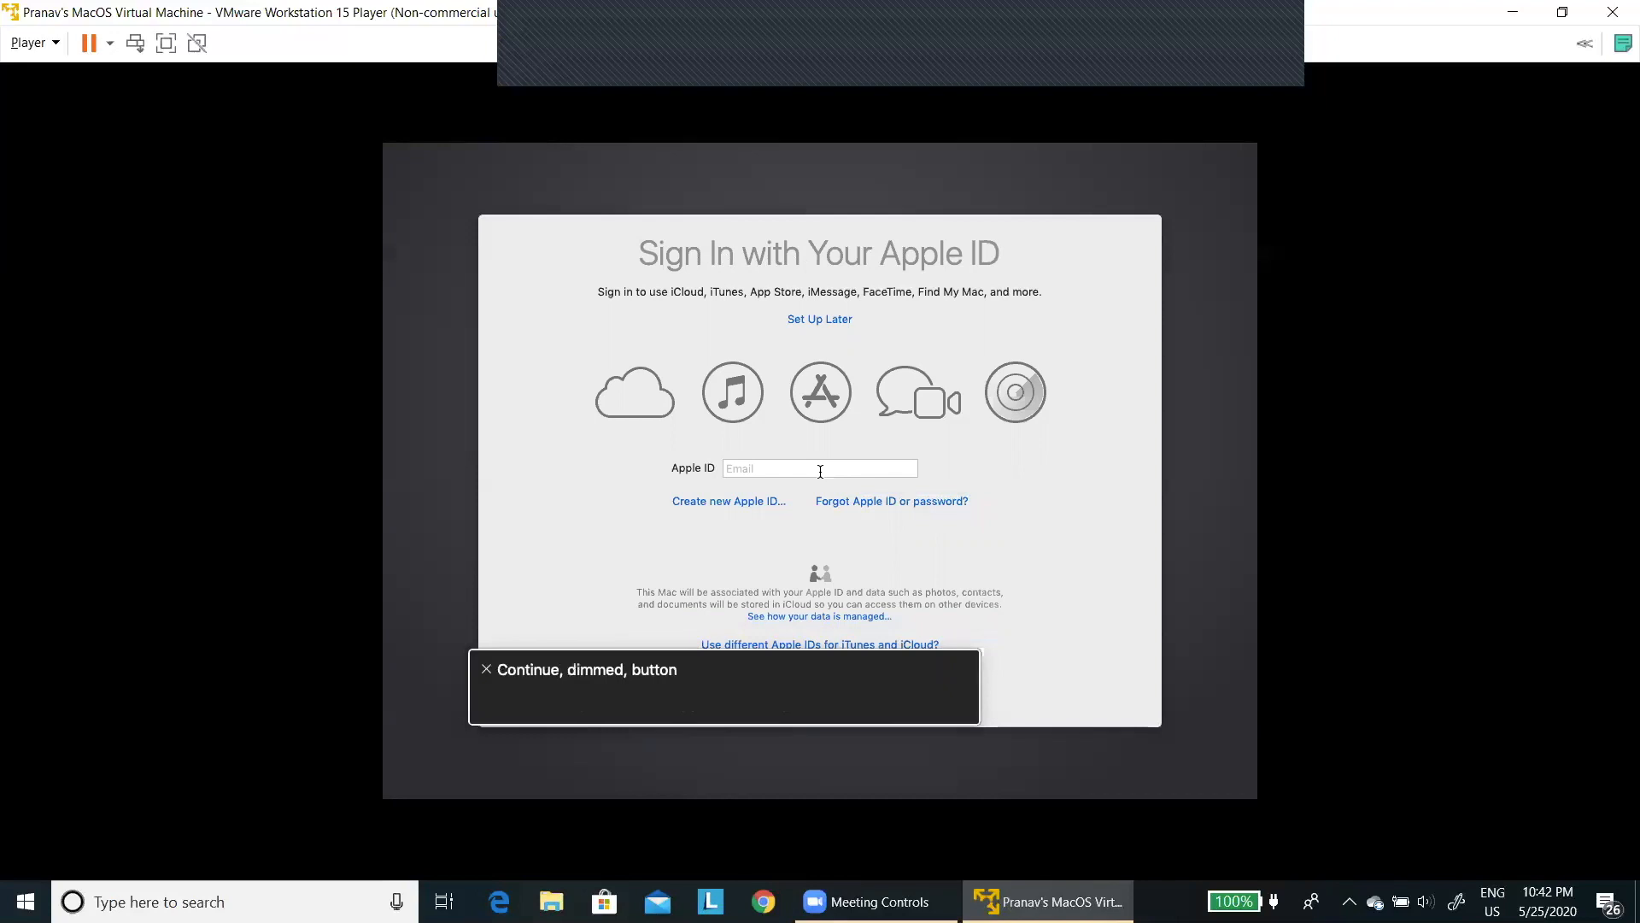
Go back to Set Up Later on the Apple ID page and confirm skipping the Apple ID sign-in
key(ctrl+alt+Left)
key(ctrl+alt+Left)
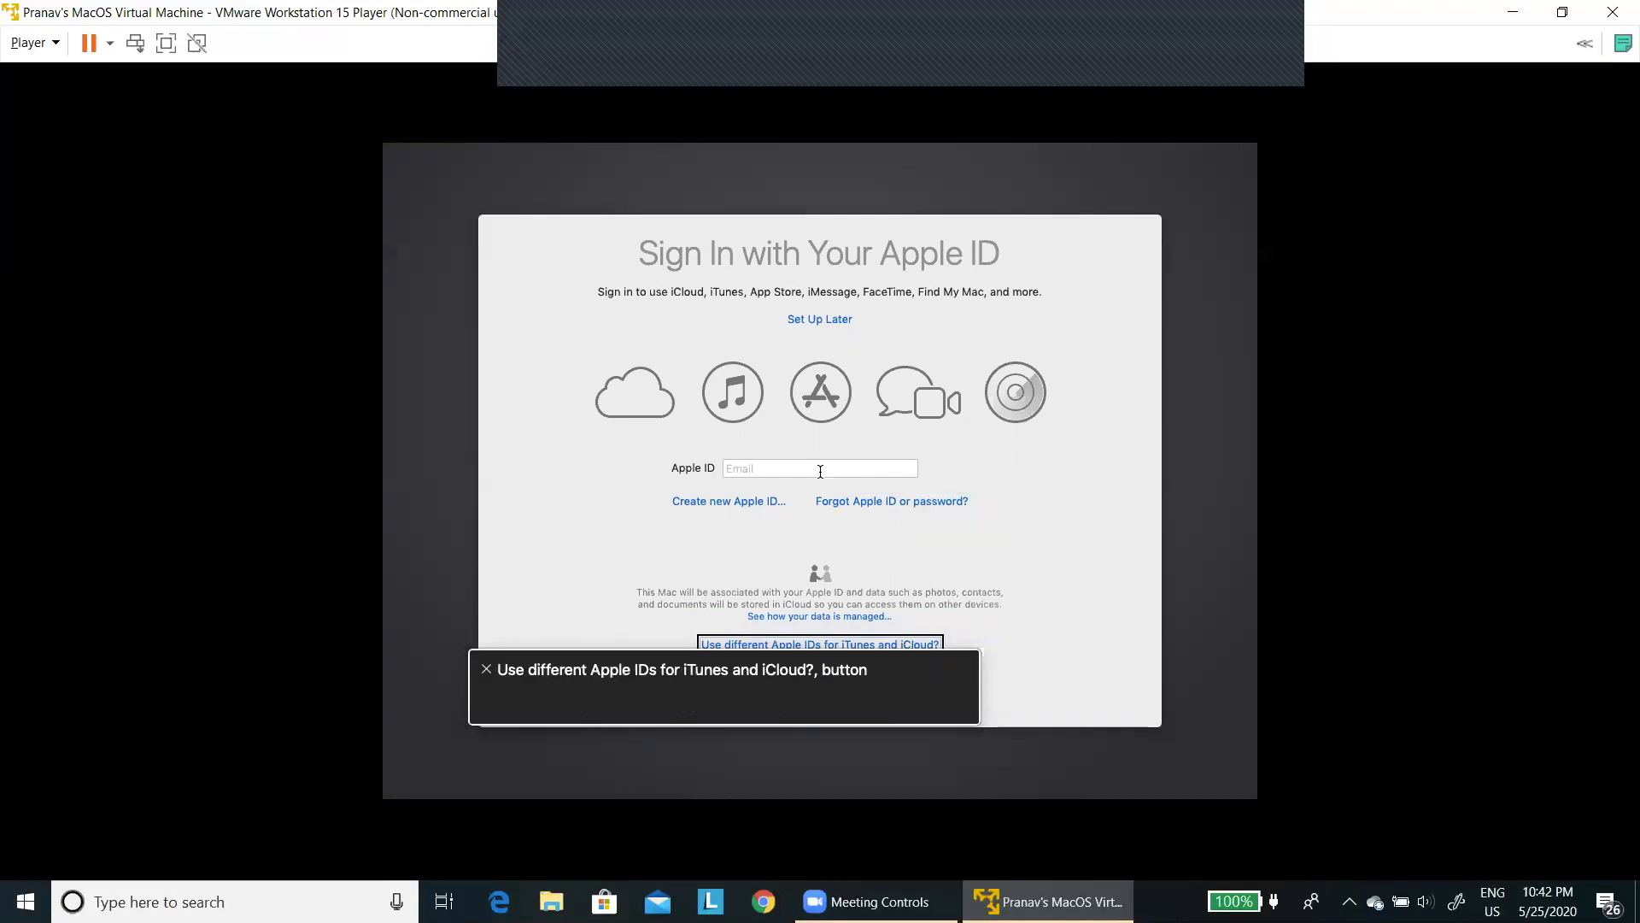
key(ctrl+alt+Left)
key(ctrl+alt+Left)
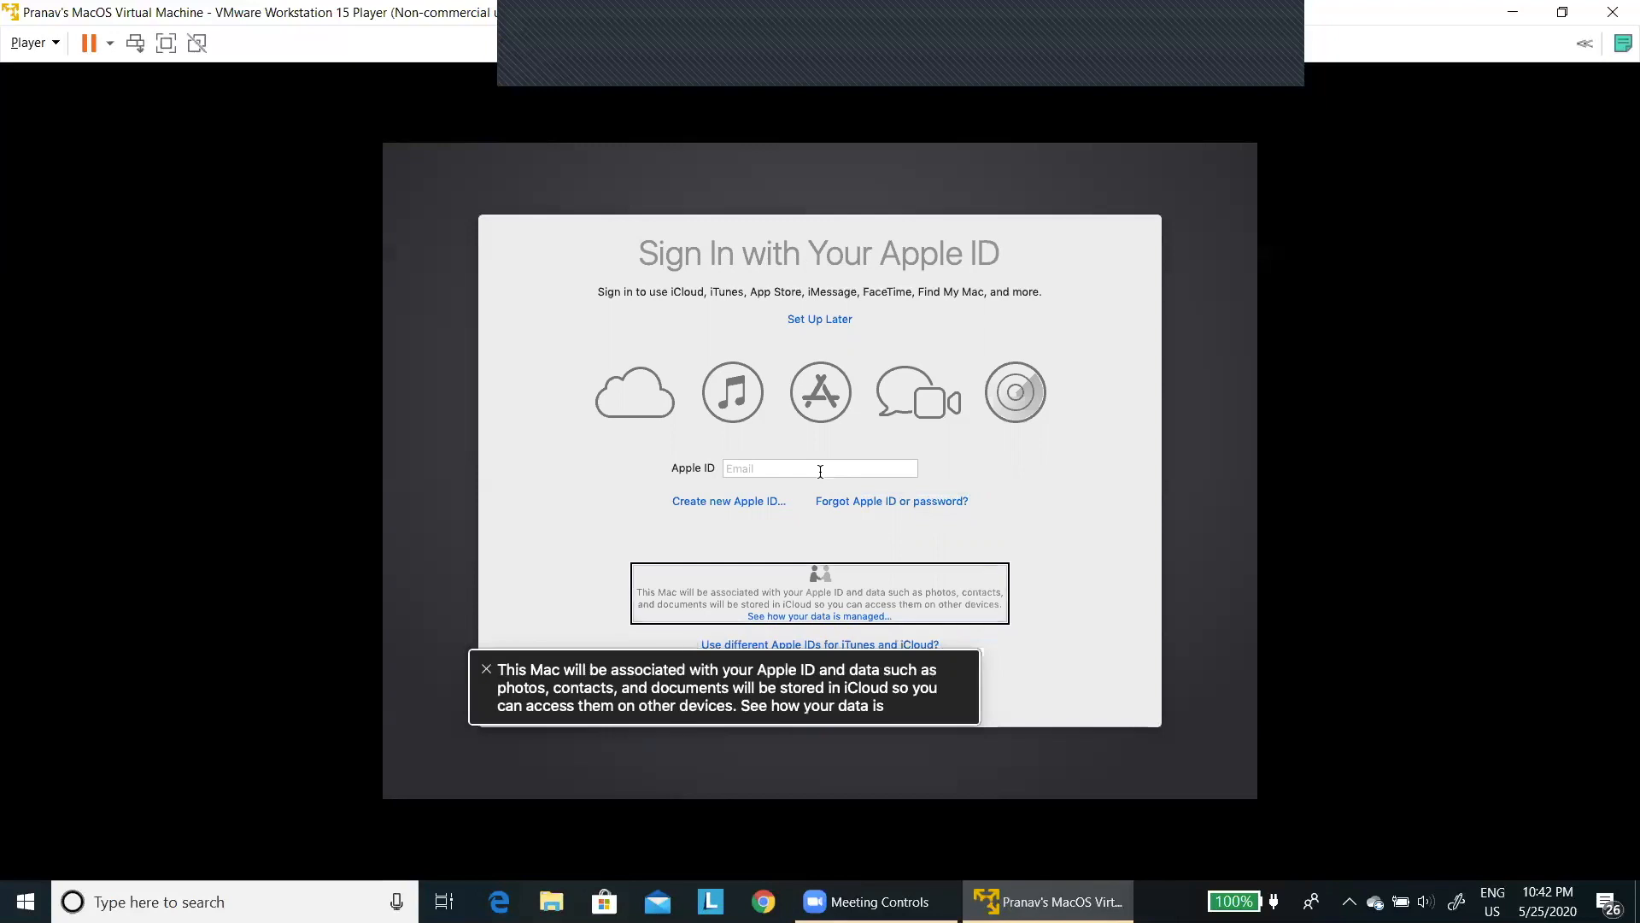
key(ctrl+alt+Left)
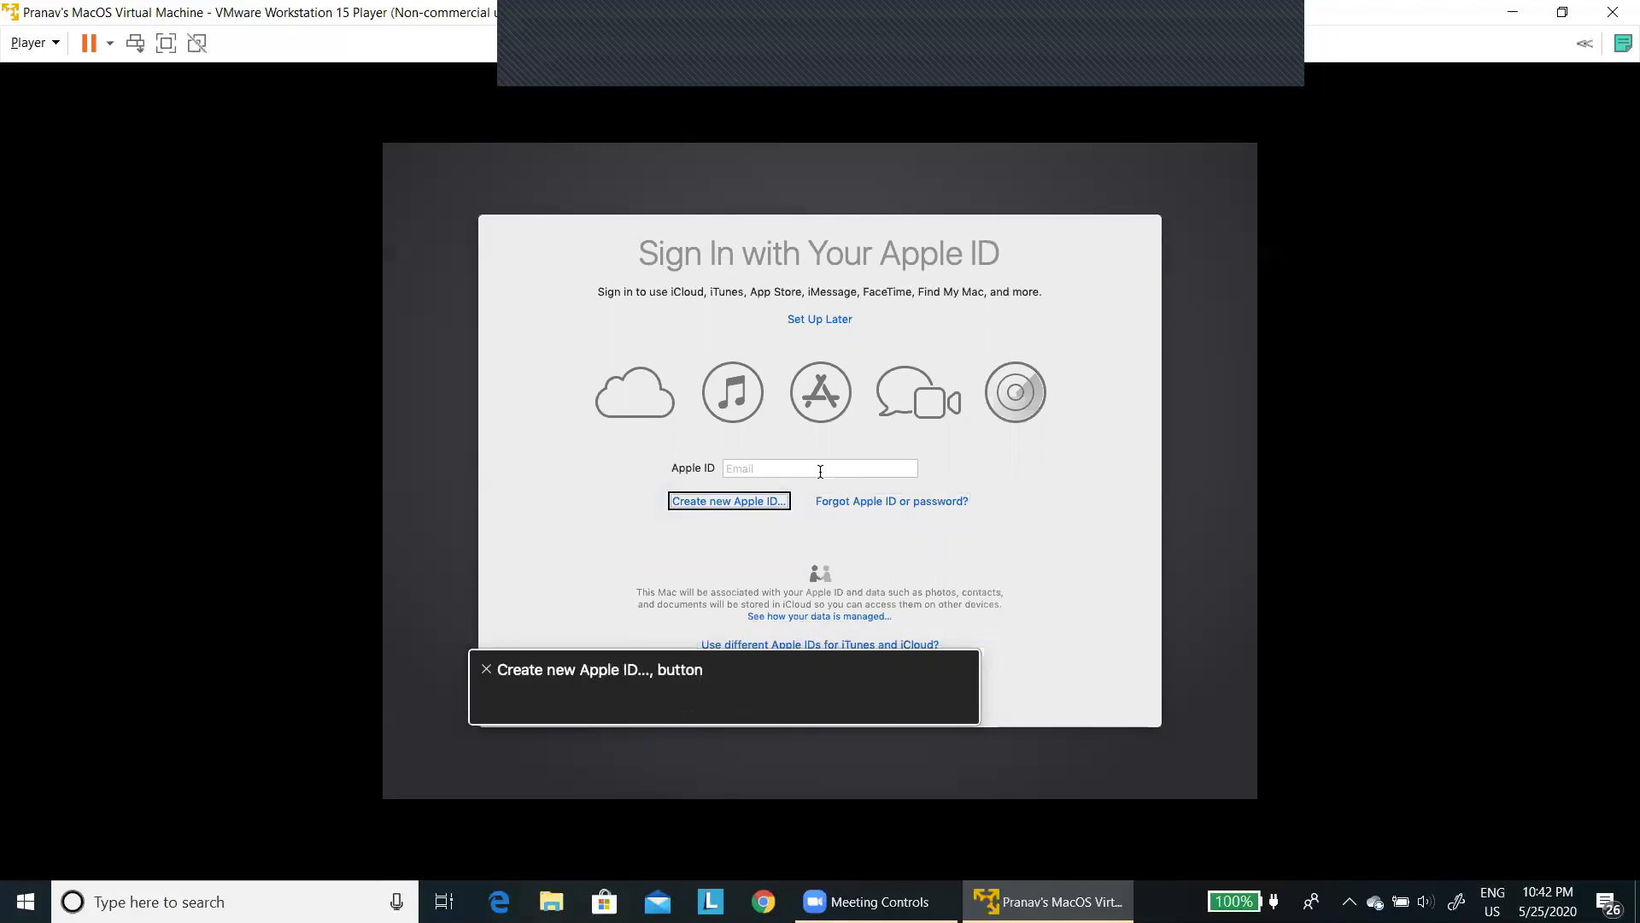
key(ctrl+alt+Left)
key(ctrl+alt+Left)
key(ctrl+alt+Left)
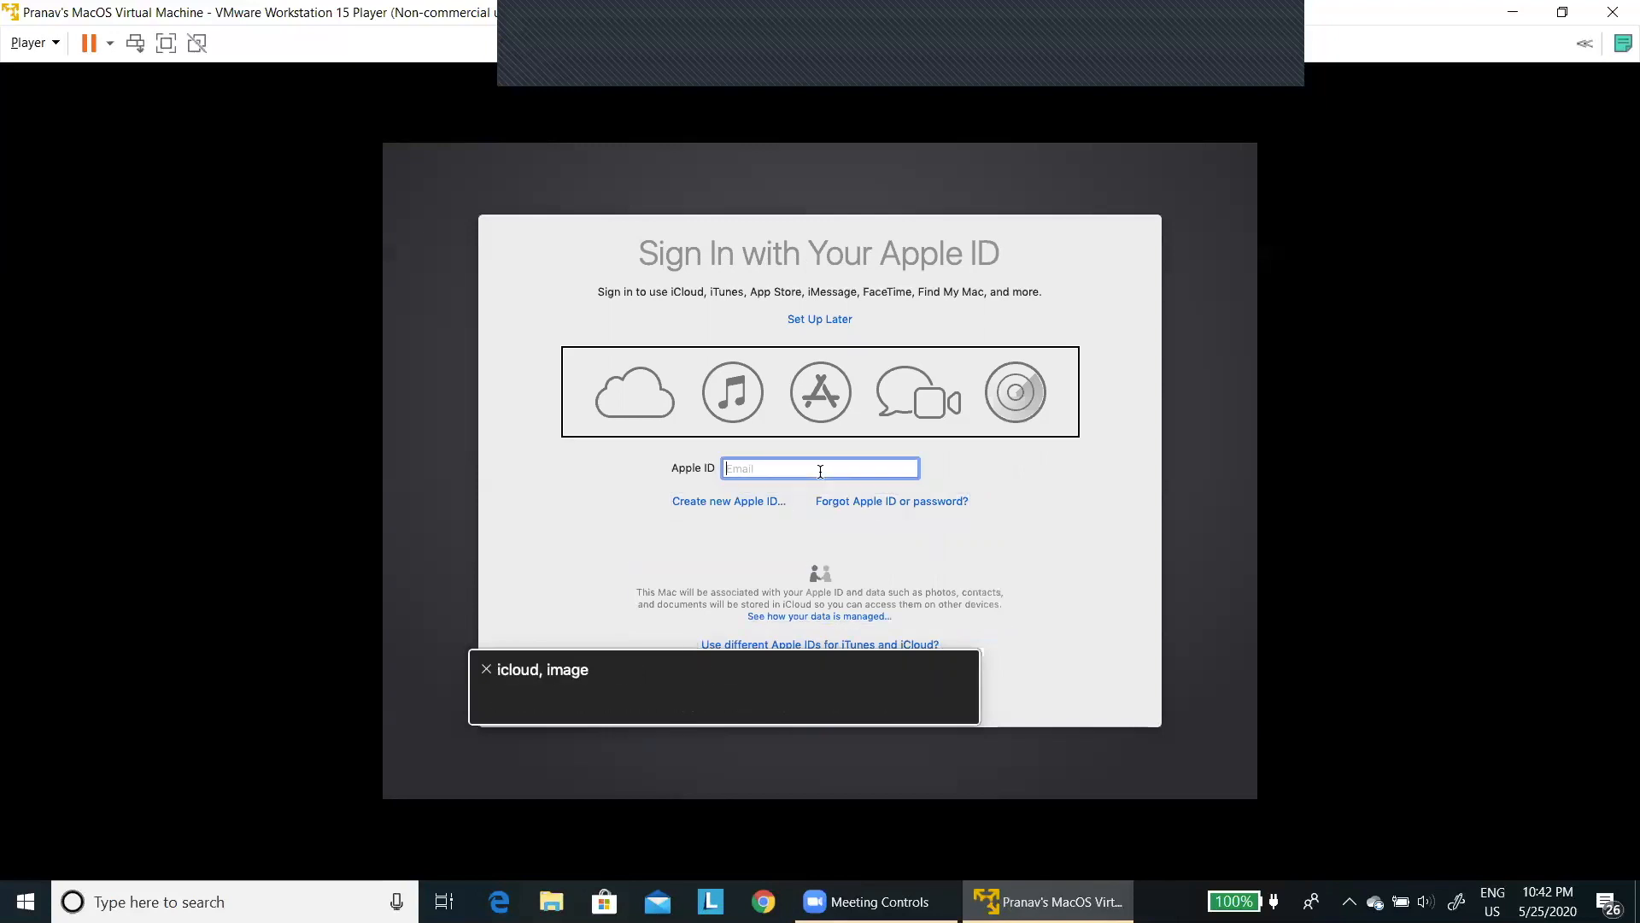
key(ctrl+alt+Left)
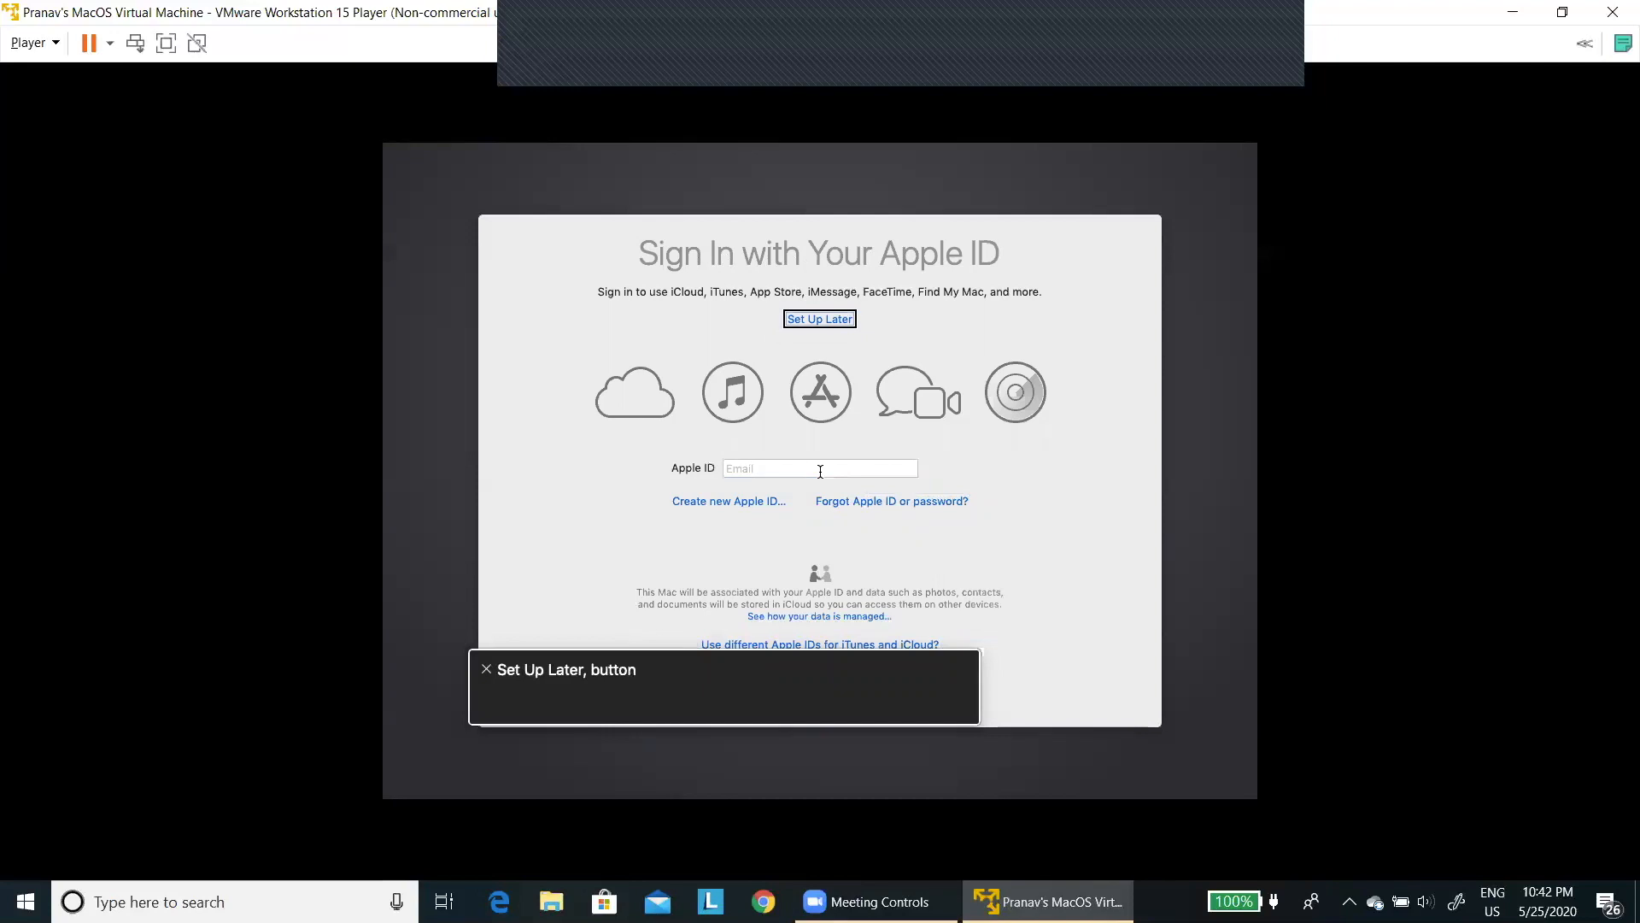
key(ctrl+alt+space)
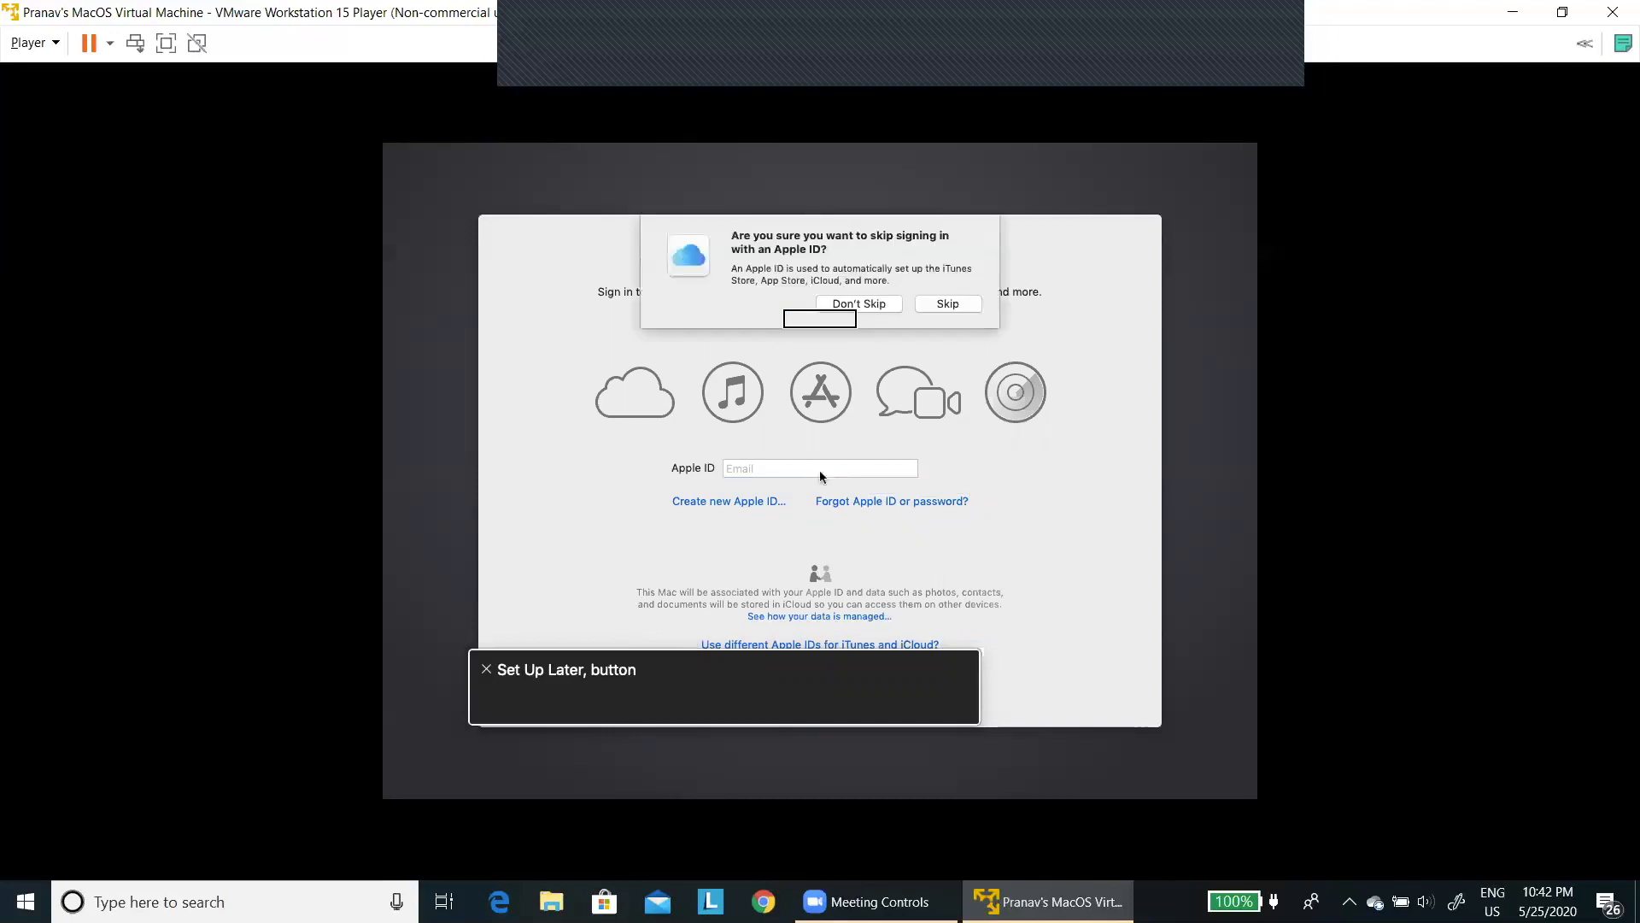
key(ctrl+alt+Right)
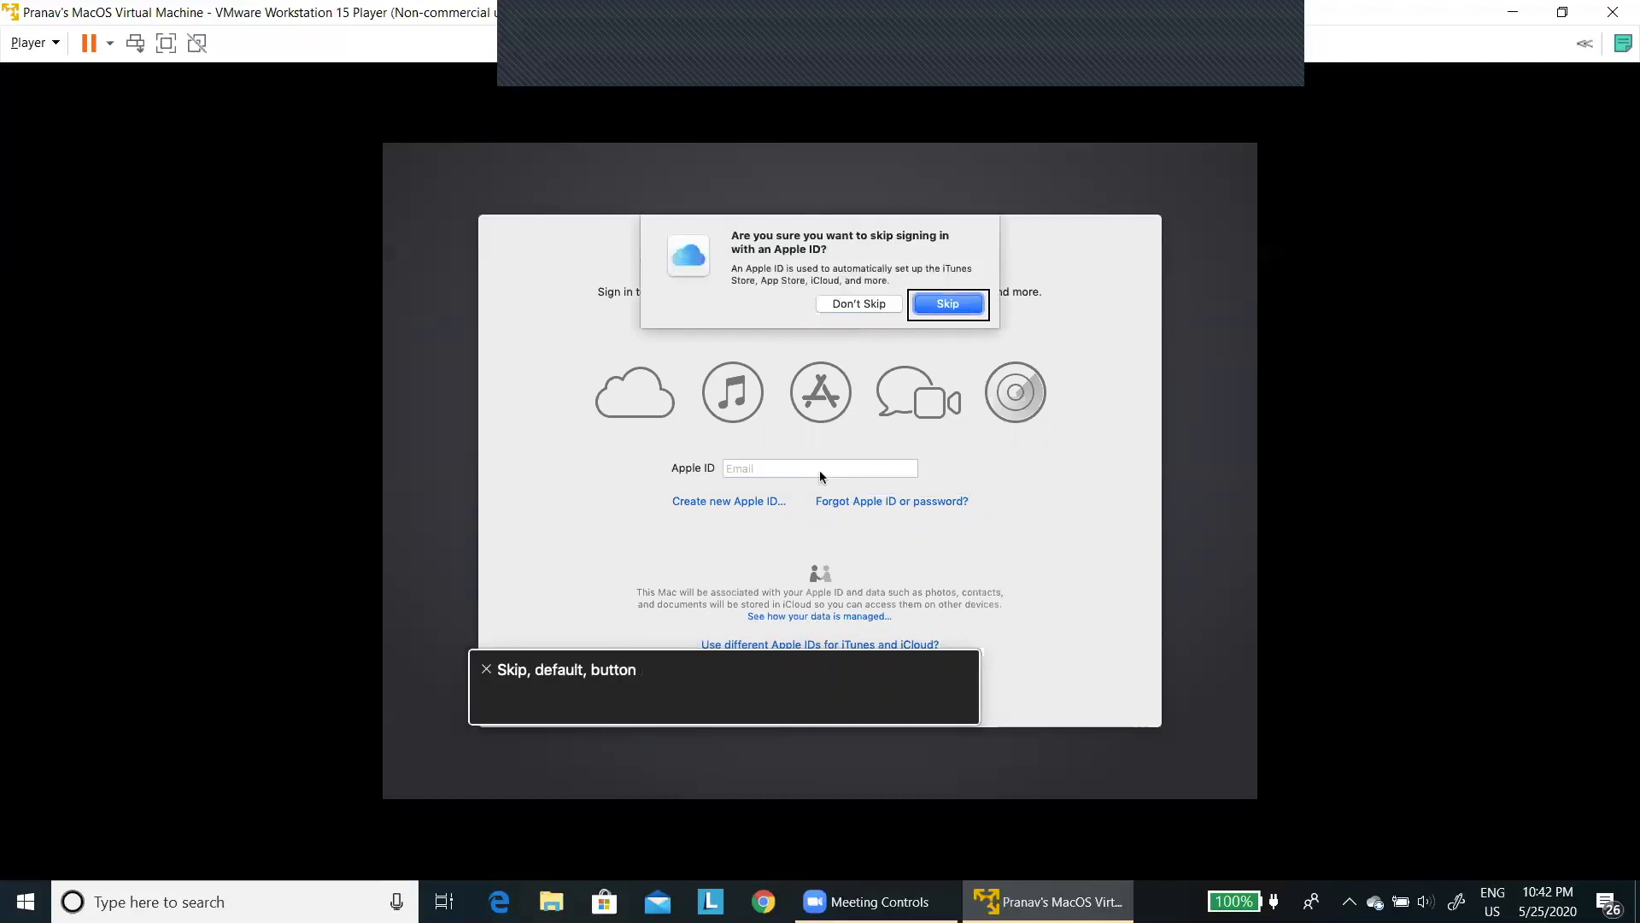
key(ctrl+alt+space)
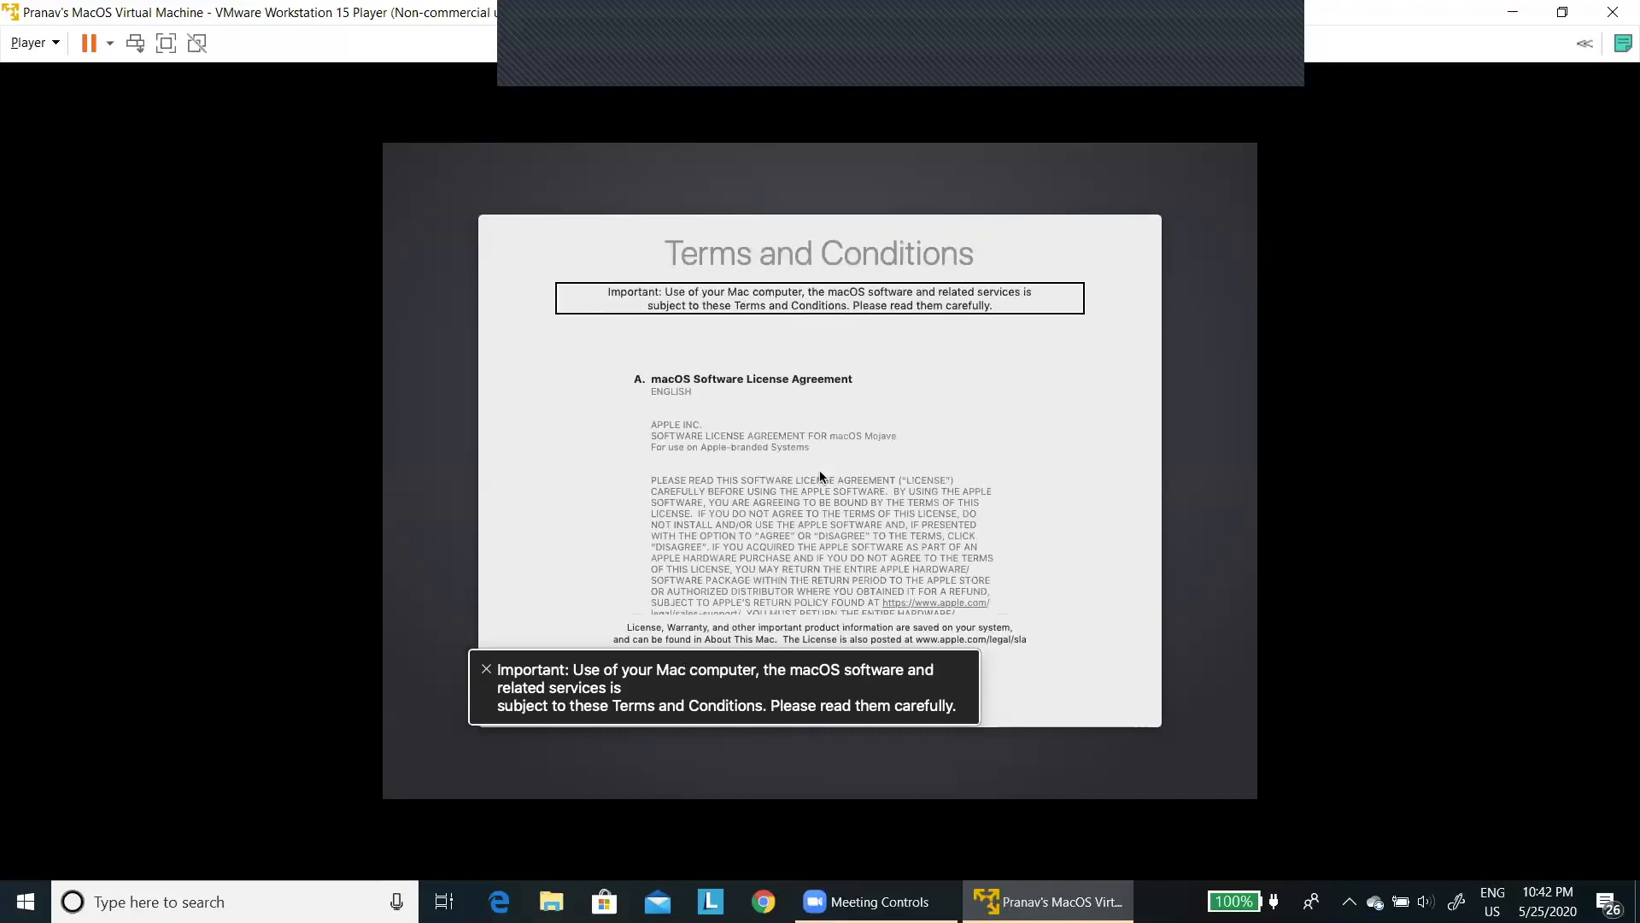
Agree to the macOS Software License Agreement on the Terms and Conditions page and confirm the agreement
key(ctrl+alt+Right)
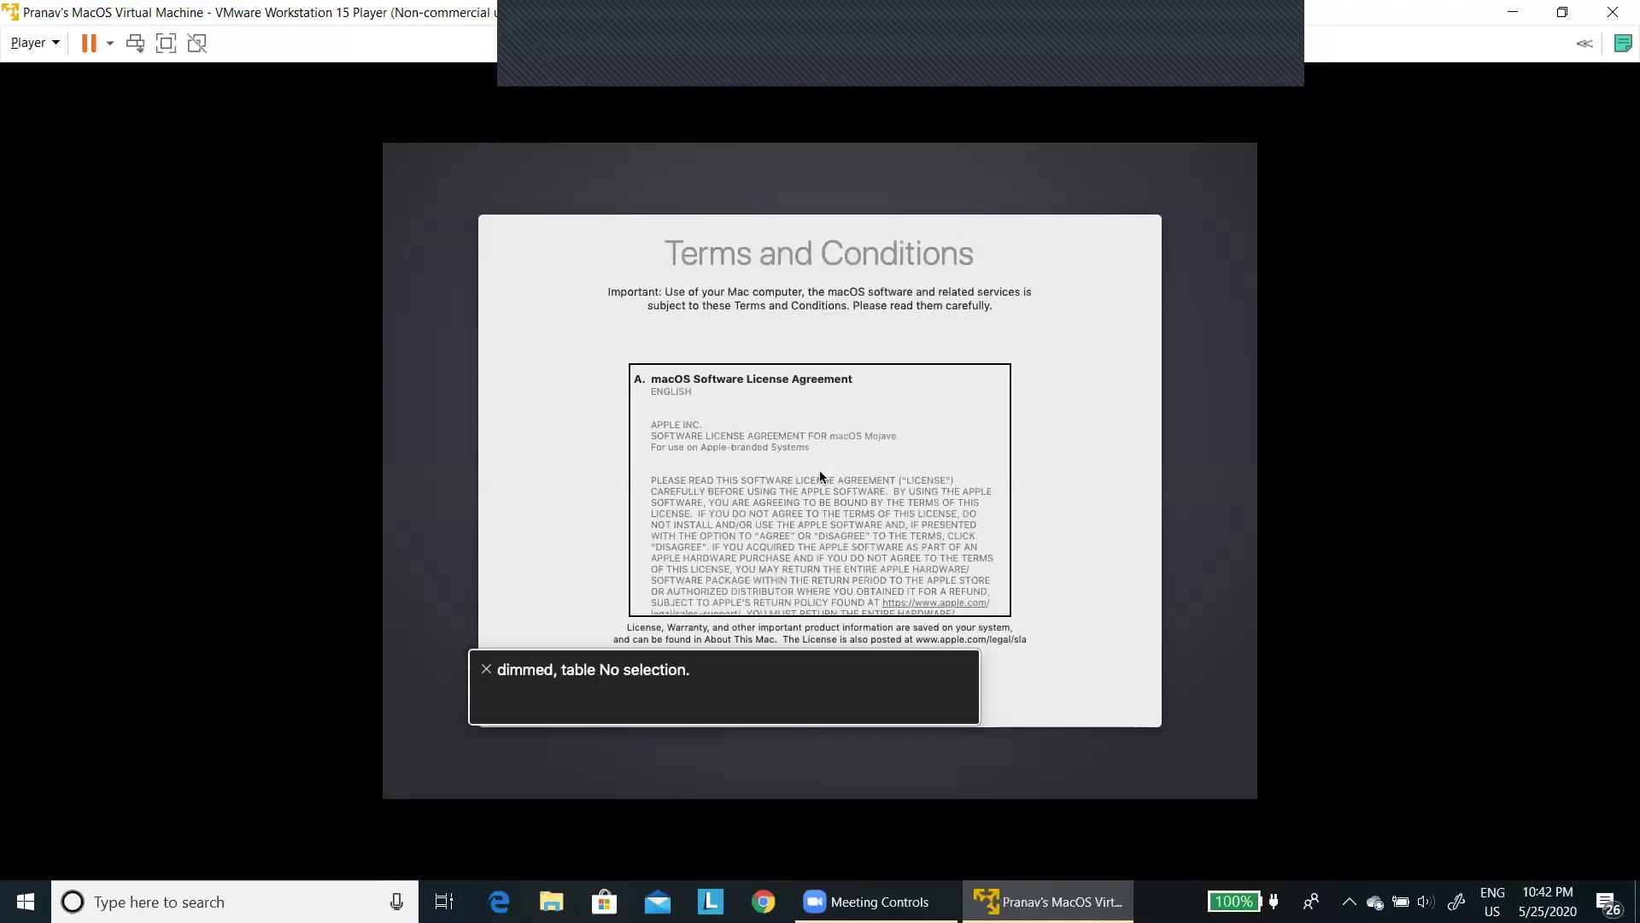
key(ctrl+alt+Right)
key(ctrl+alt+Right)
key(ctrl+alt+Right)
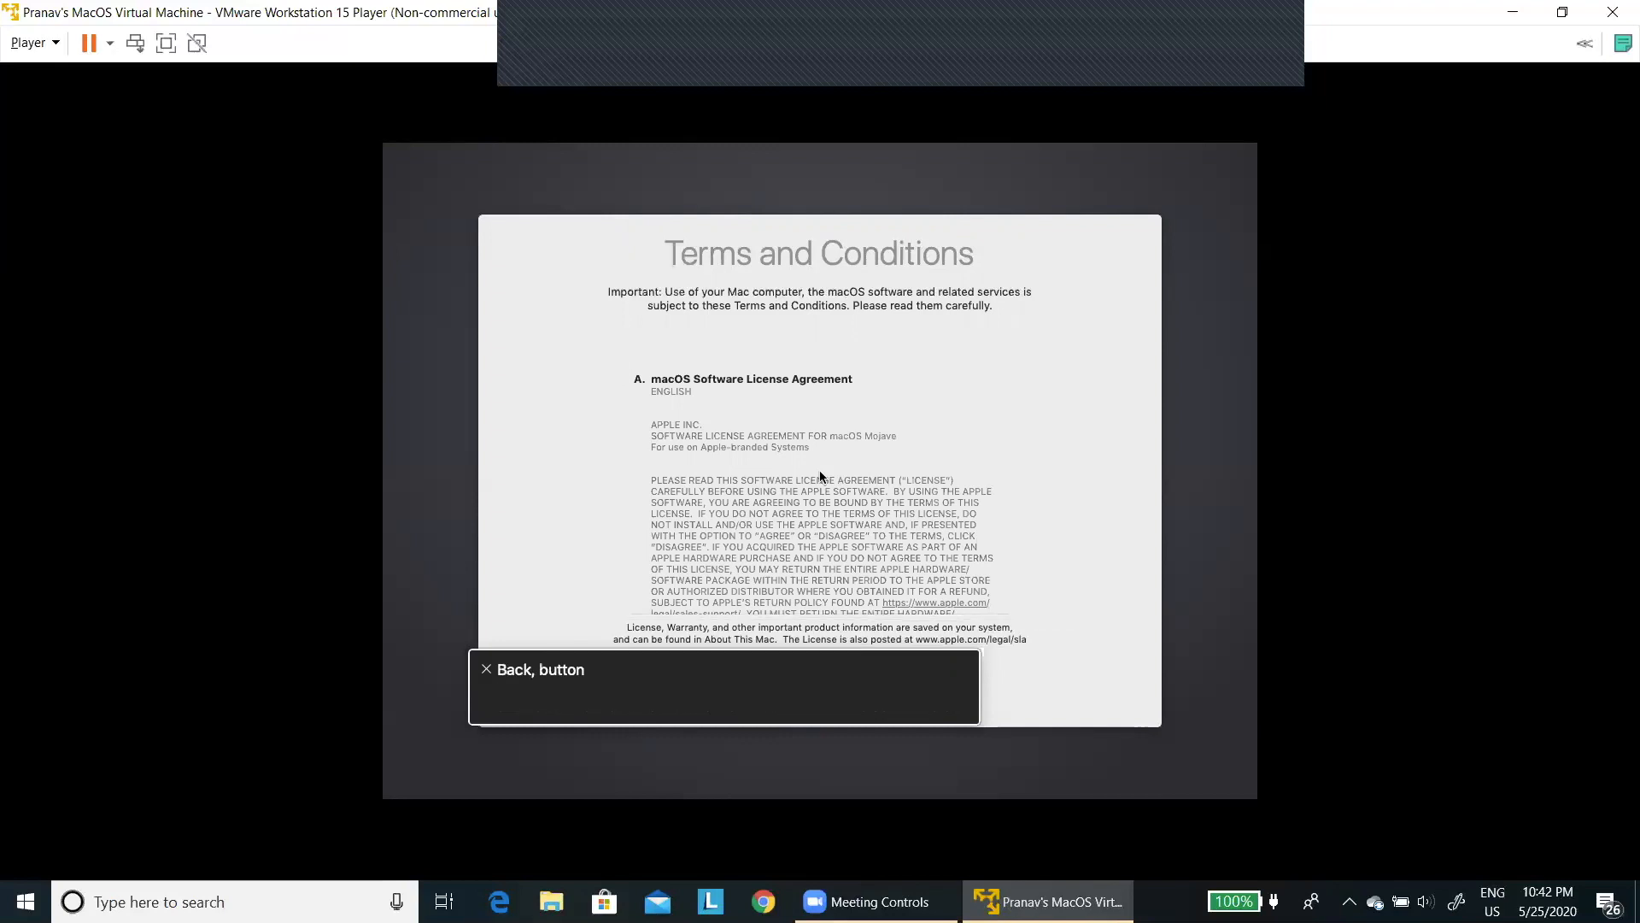
key(ctrl+alt+space)
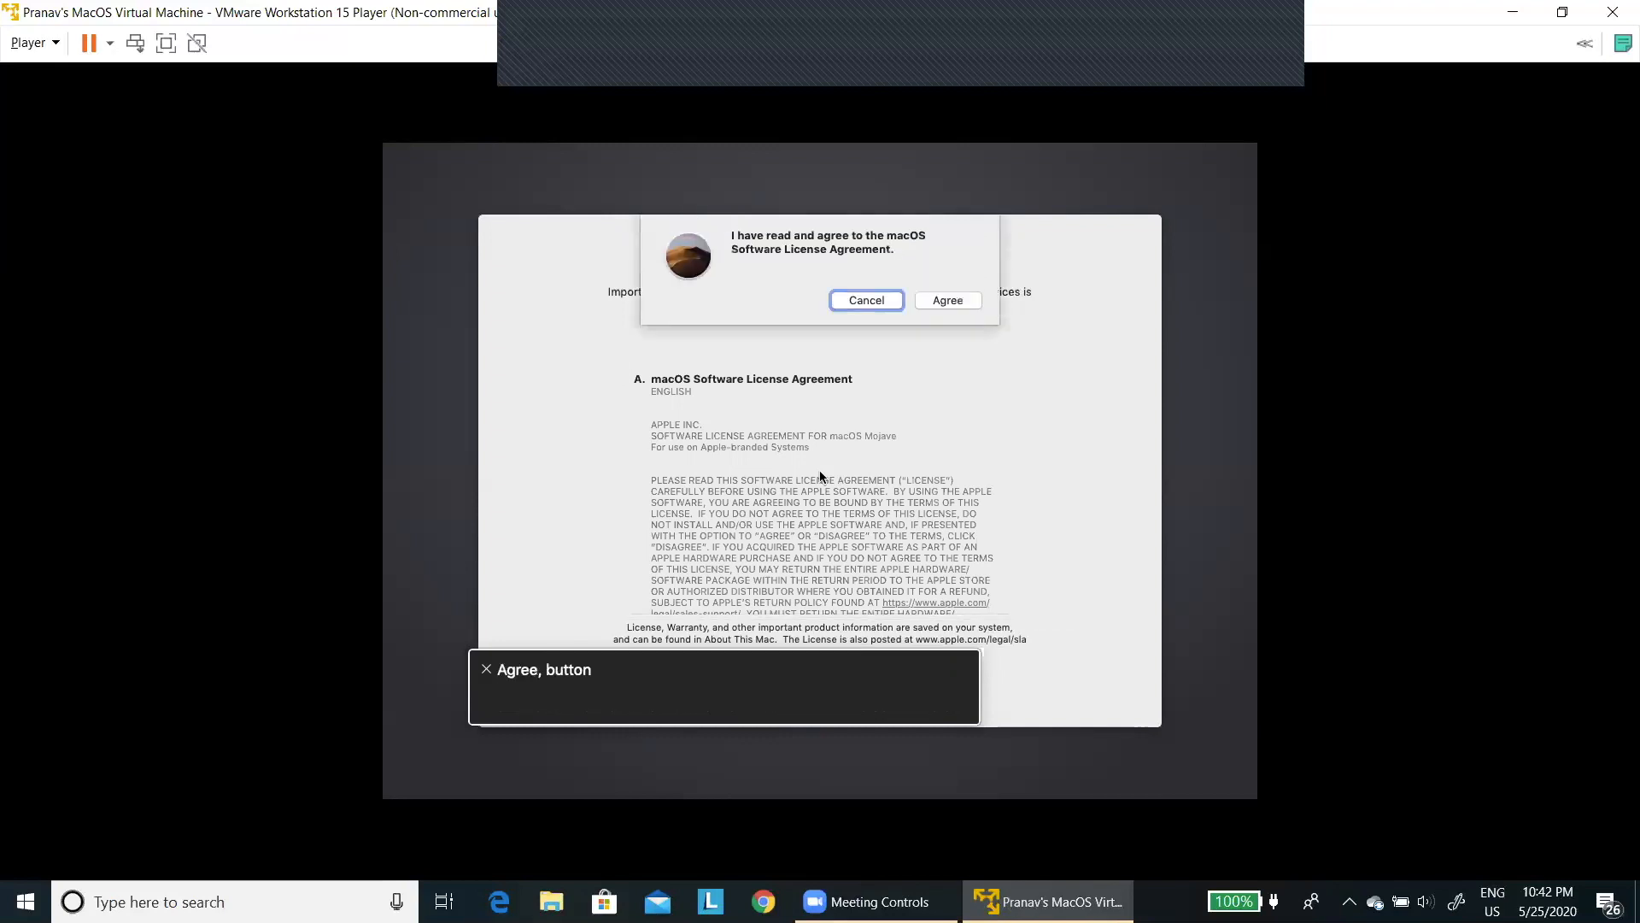
key(ctrl+alt+Right)
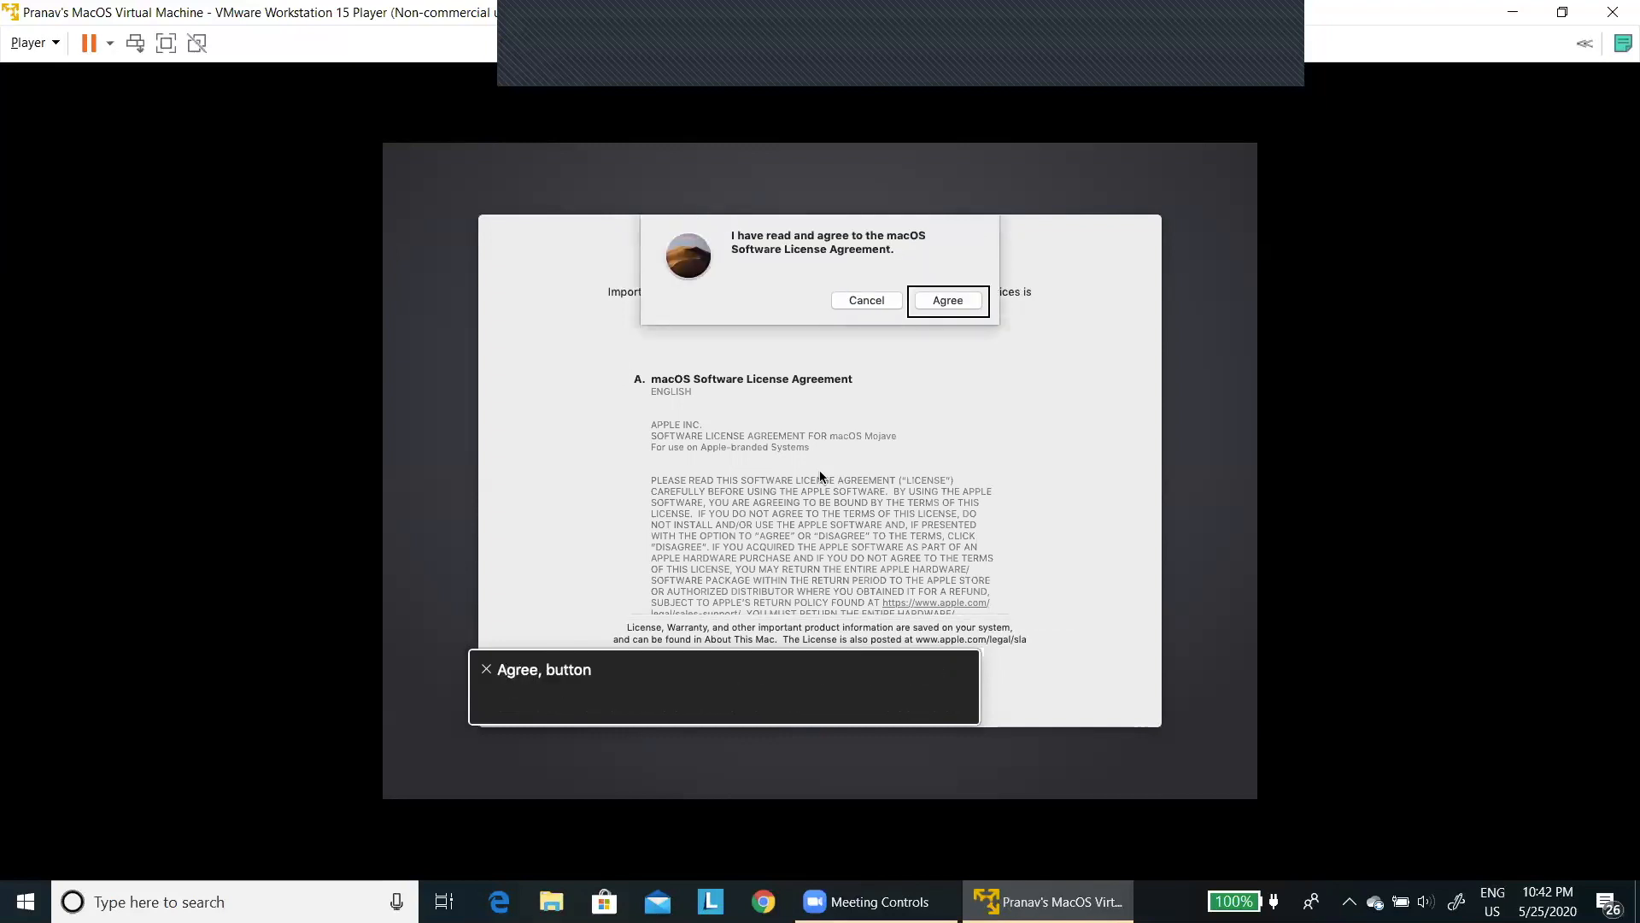
key(ctrl+alt+space)
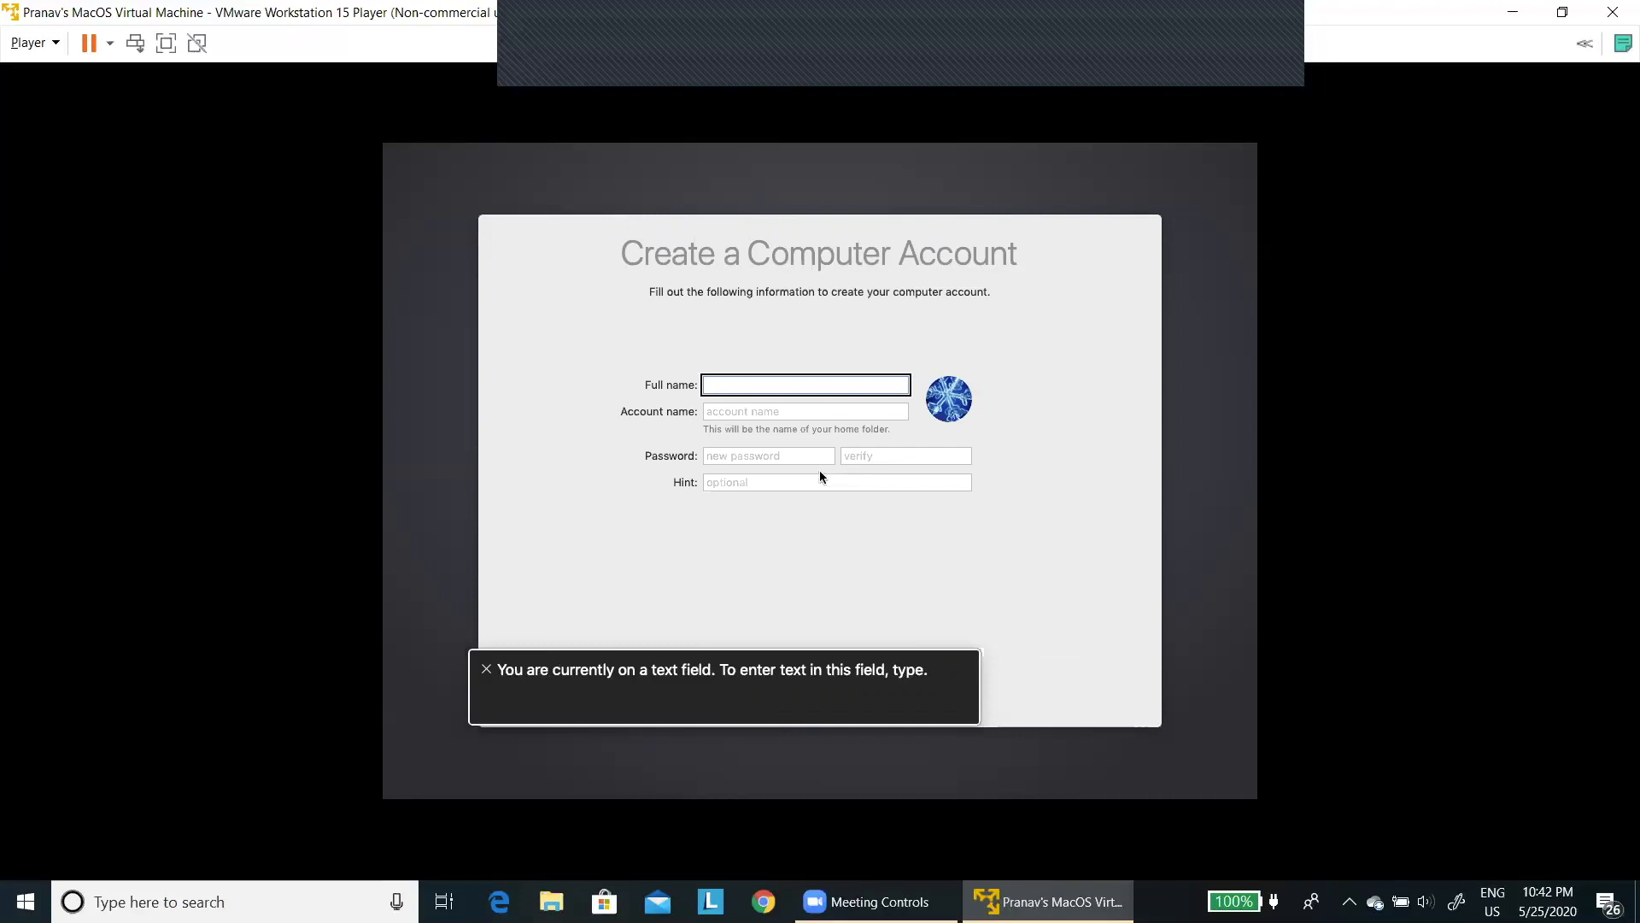
Enter the user's full name for the computer account and keep the suggested account name
text(Pranav Salv)
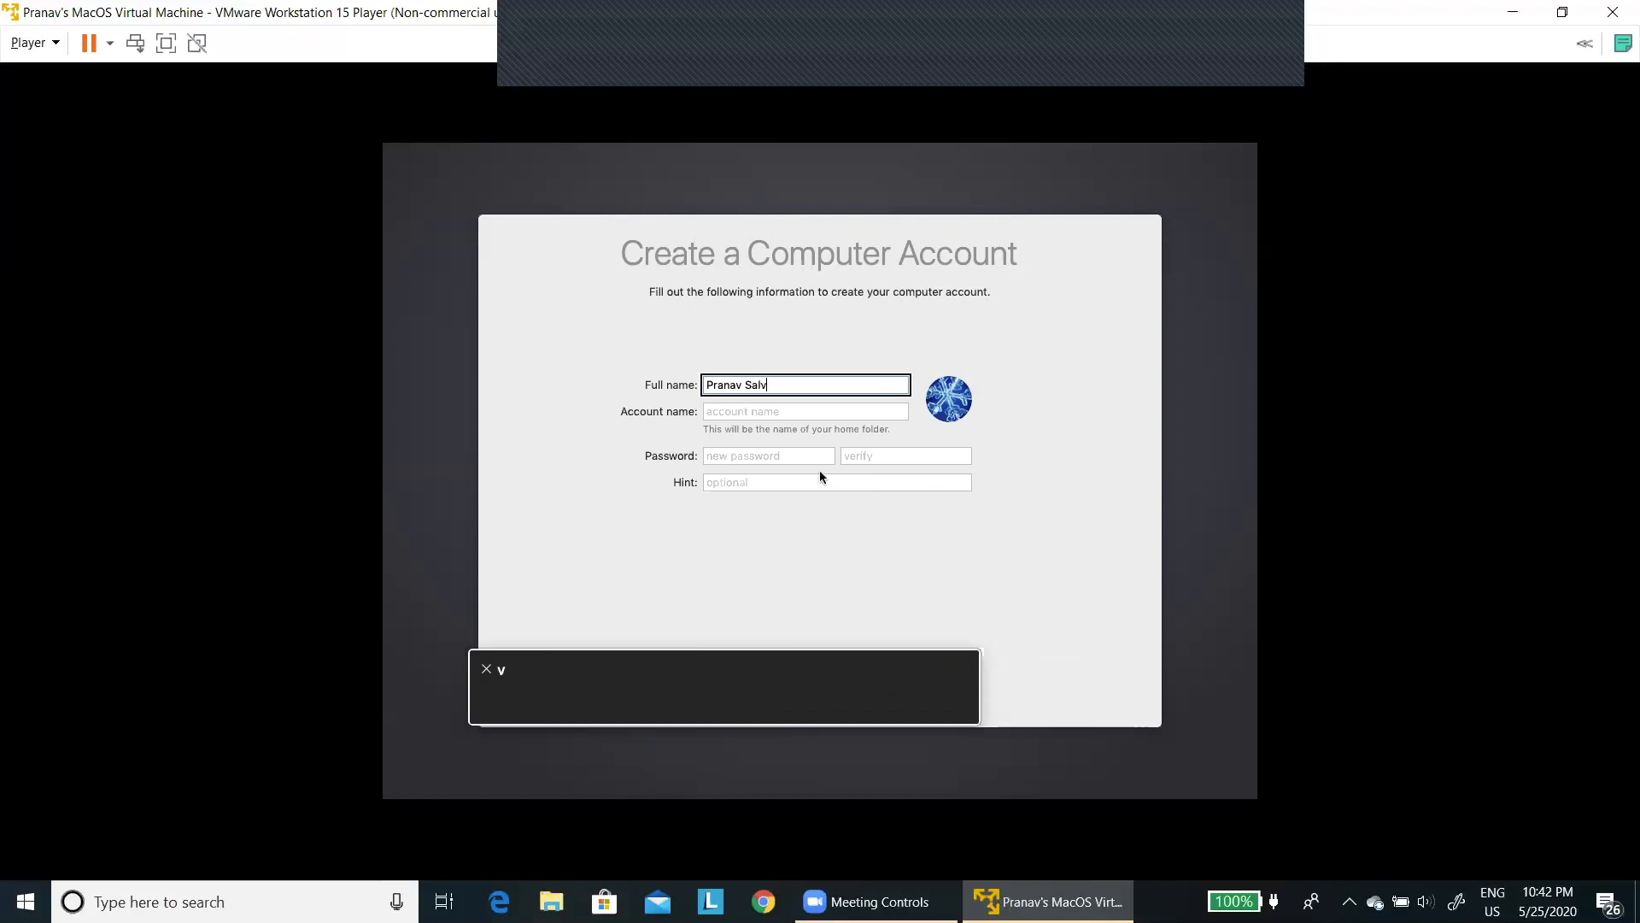
key(BackSpace)
key(BackSpace)
text(vla)
key(Tab)
key(ctrl+alt+Right)
key(ctrl+alt+Right)
key(Tab)
Enter the new account password and repeat it in the verify field
key(ctrl+alt+Right)
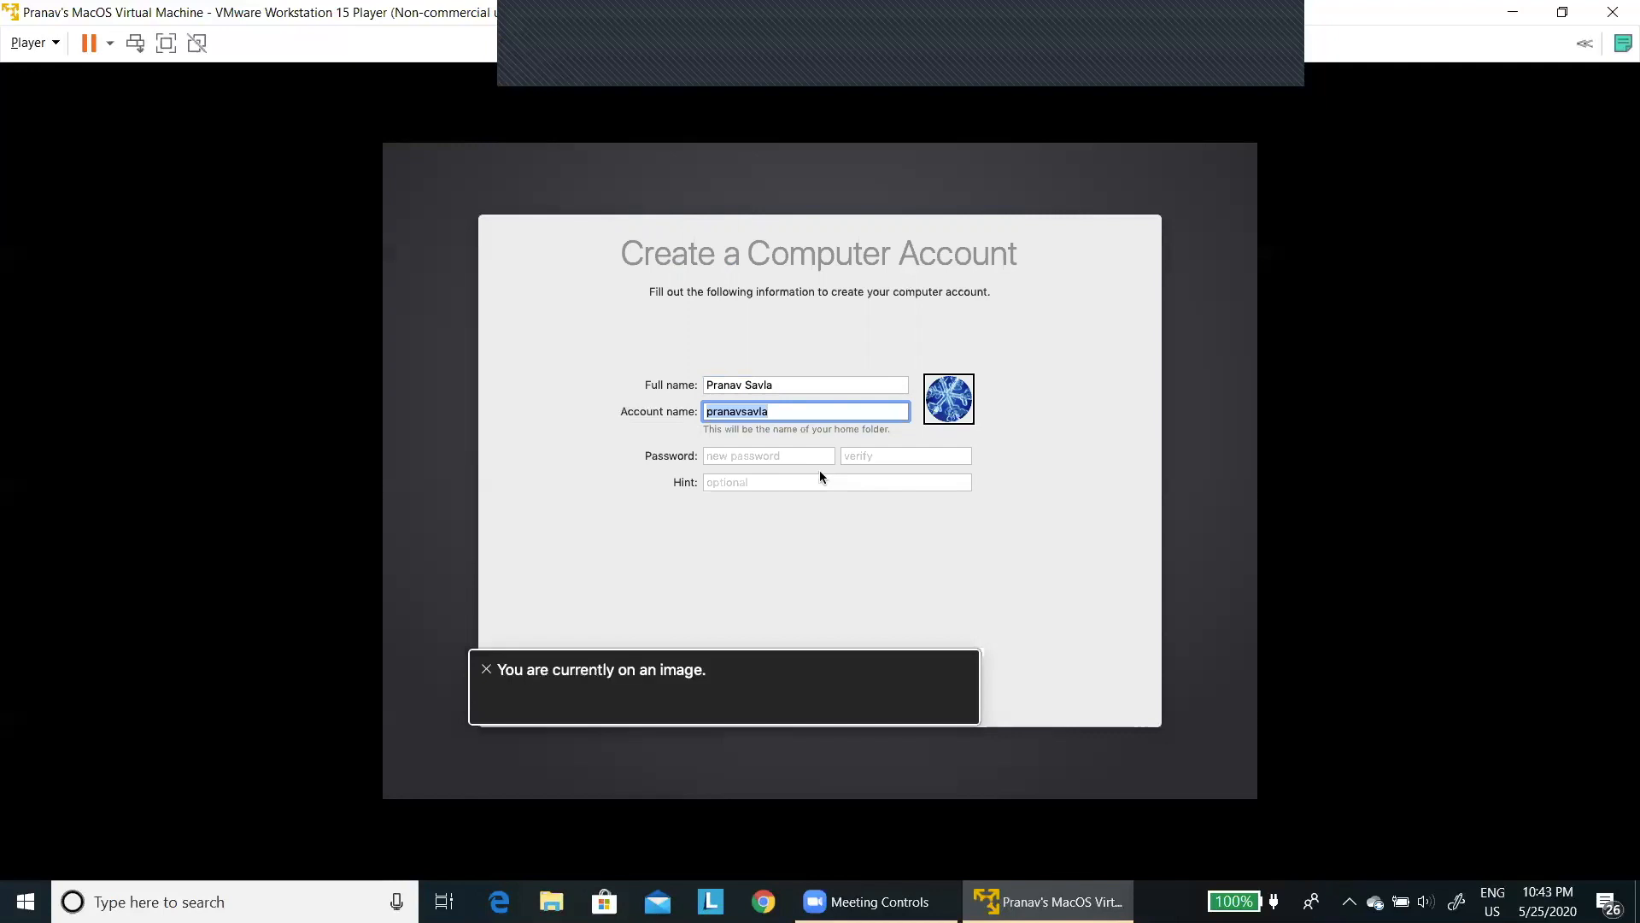
key(ctrl+alt+Right)
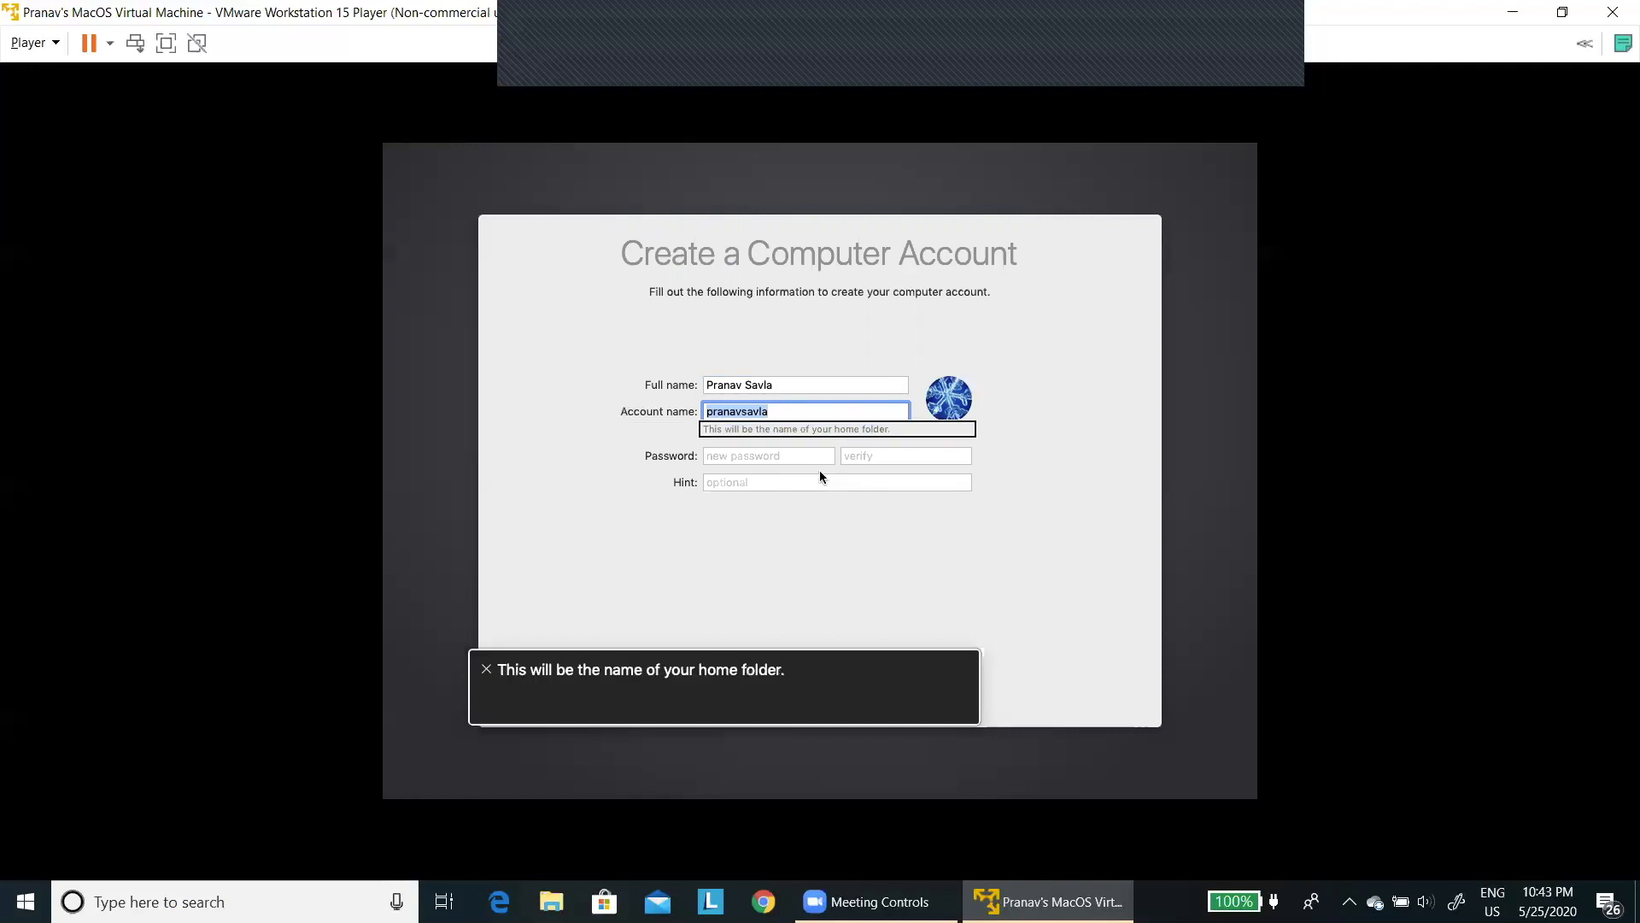
key(ctrl+alt+Right)
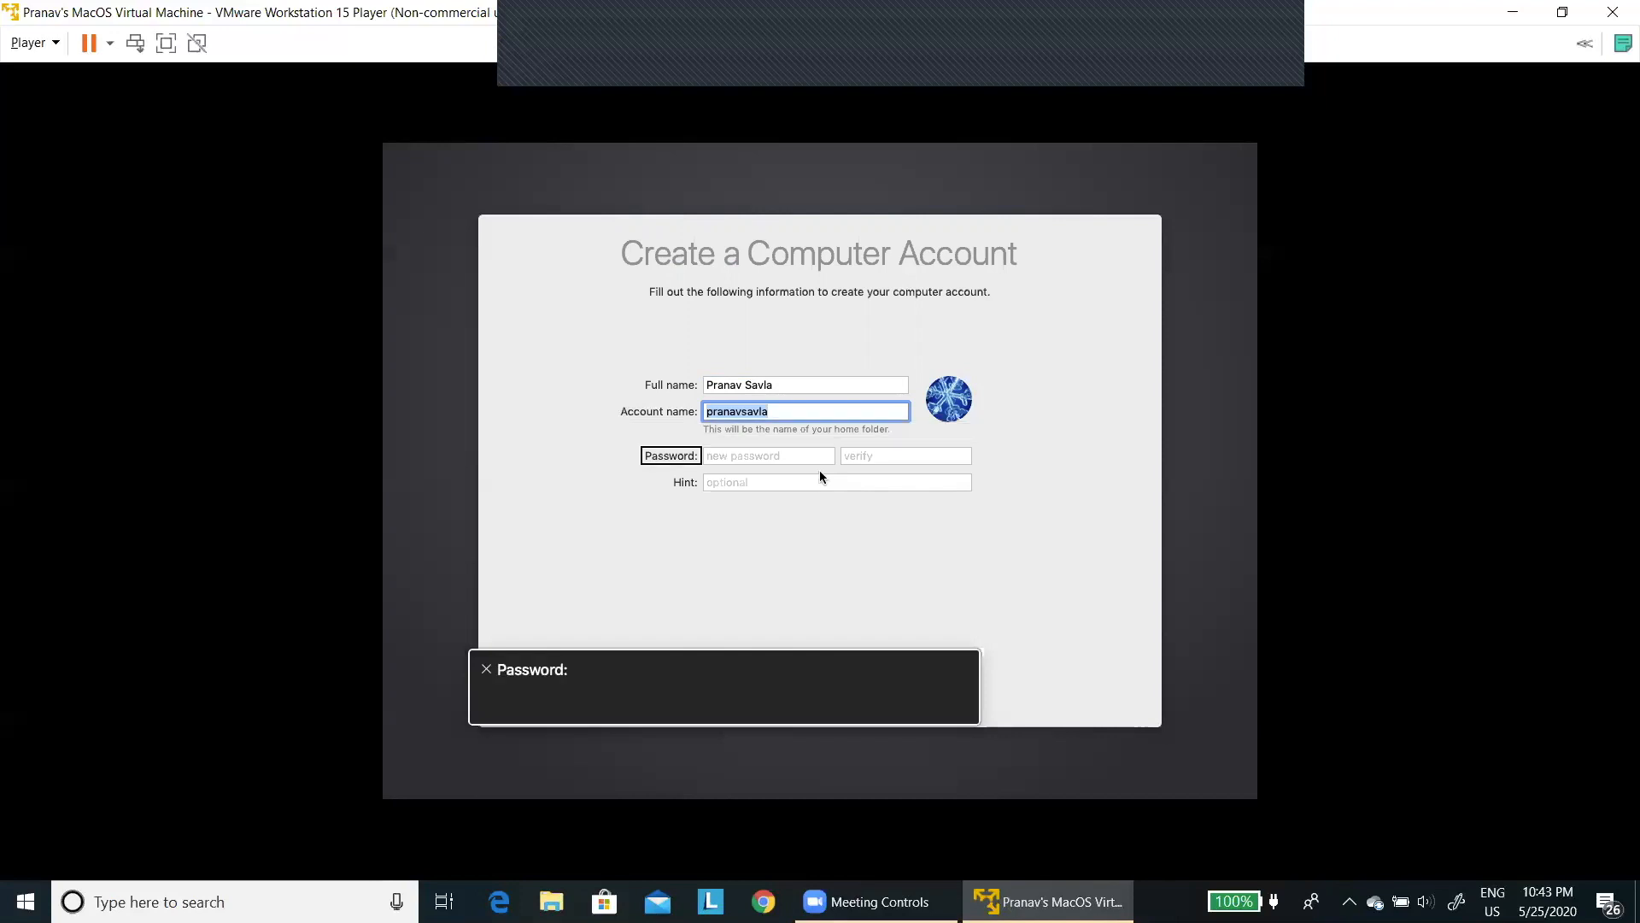
key(ctrl+alt+Right)
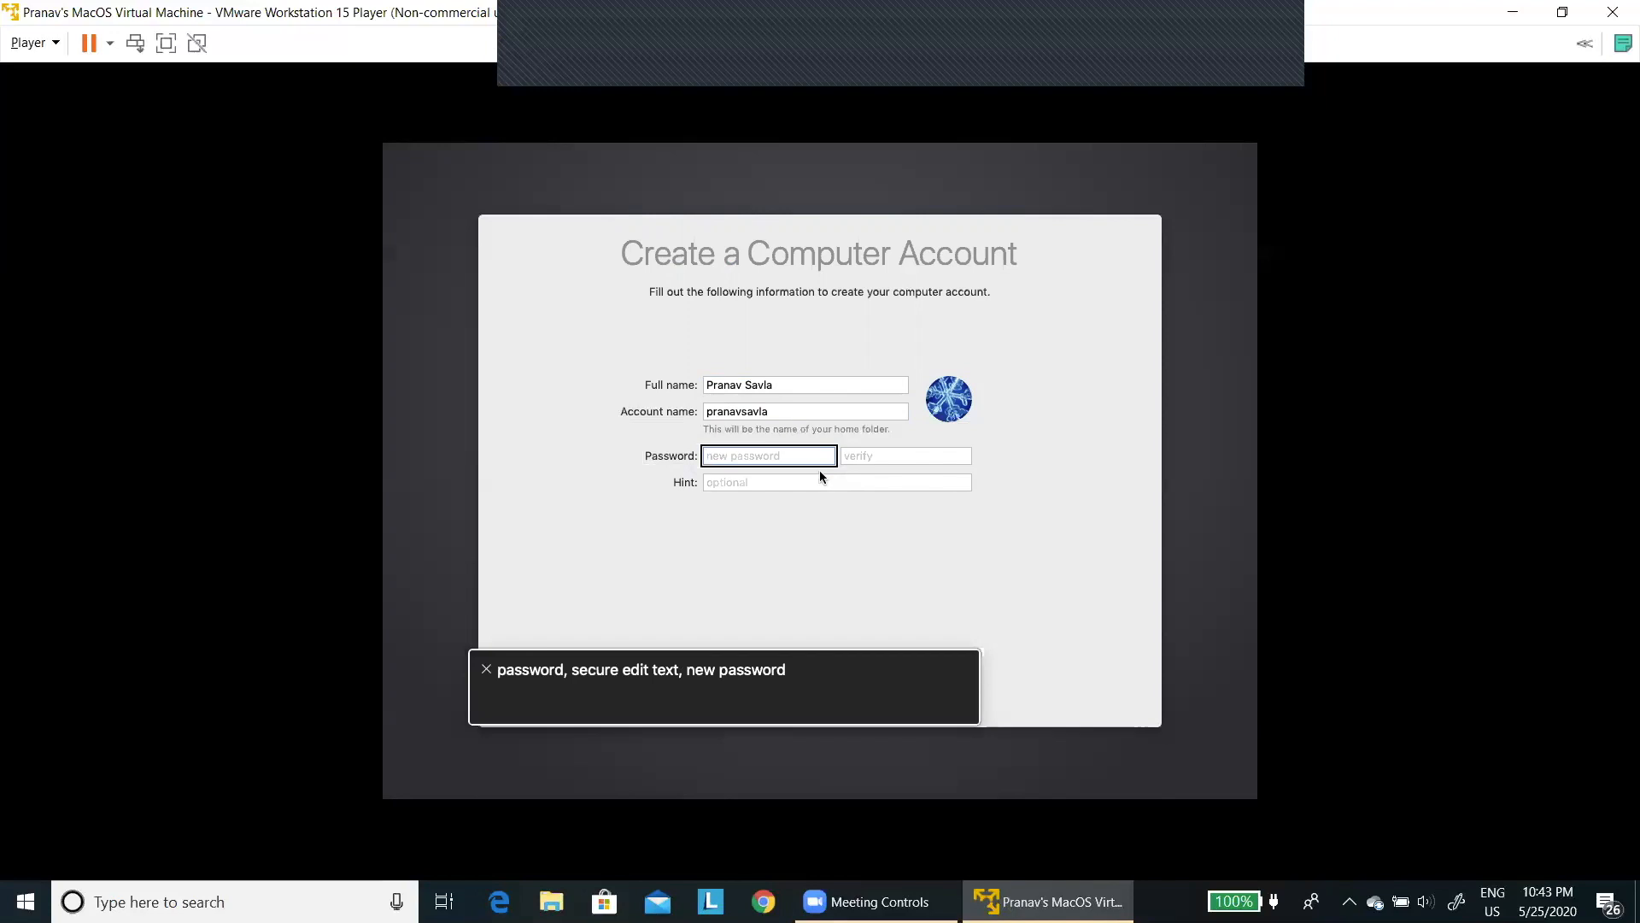
text(******)
key(BackSpace)
key(BackSpace)
key(BackSpace)
key(BackSpace)
key(BackSpace)
text(******)
text(**)
key(Tab)
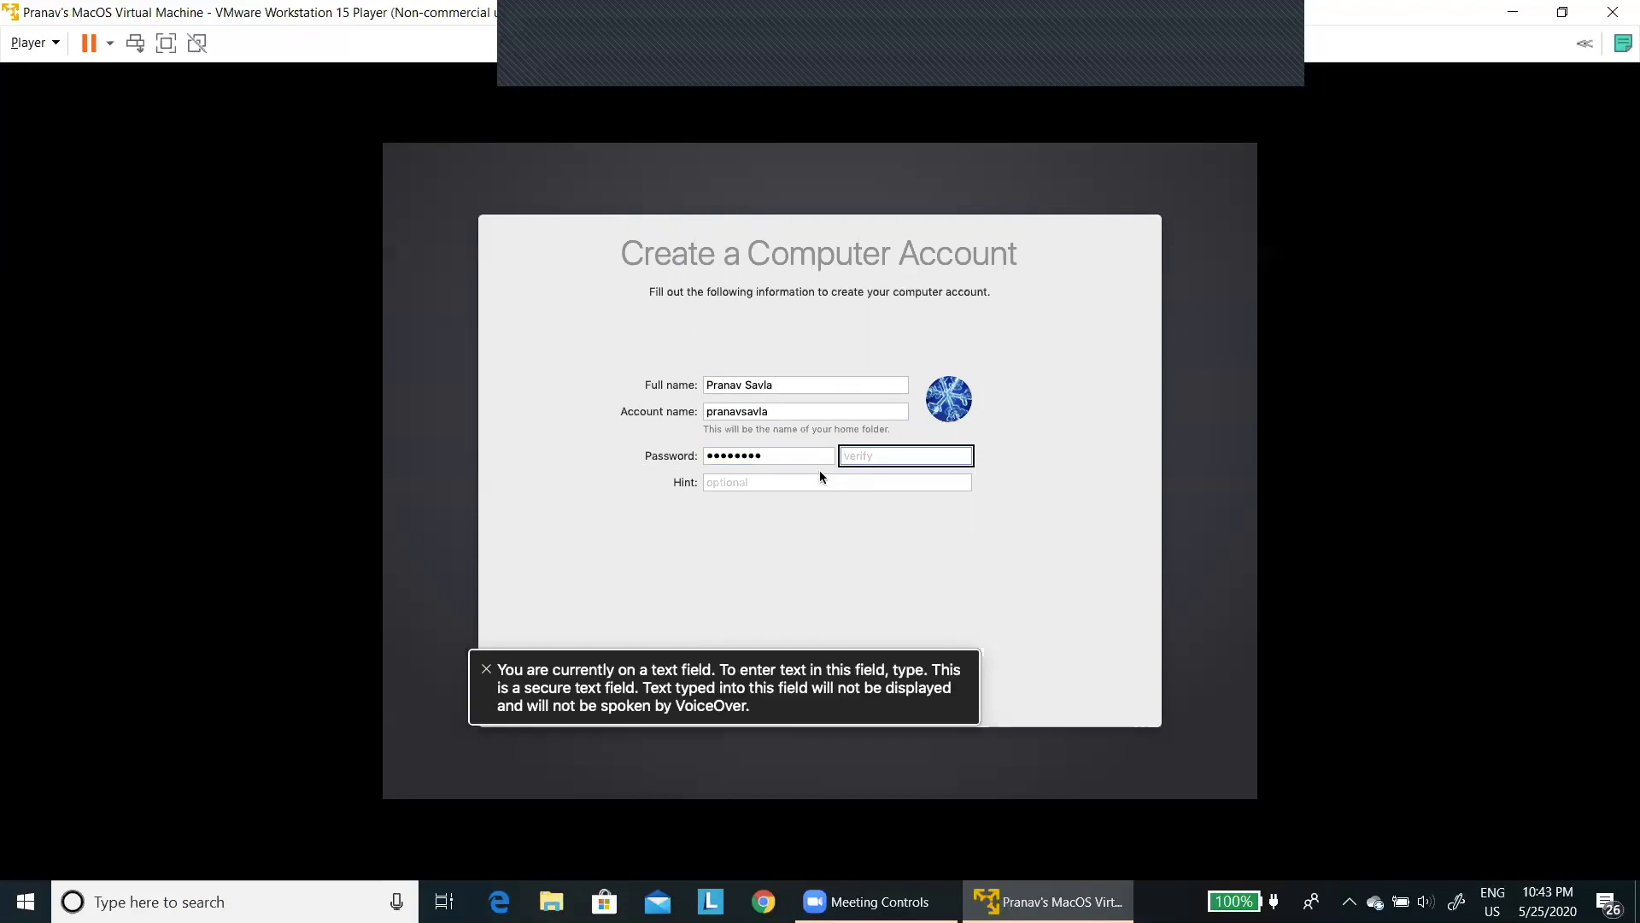
text(******)
Leave the password hint empty and continue to create the computer account
key(ctrl+alt+Right)
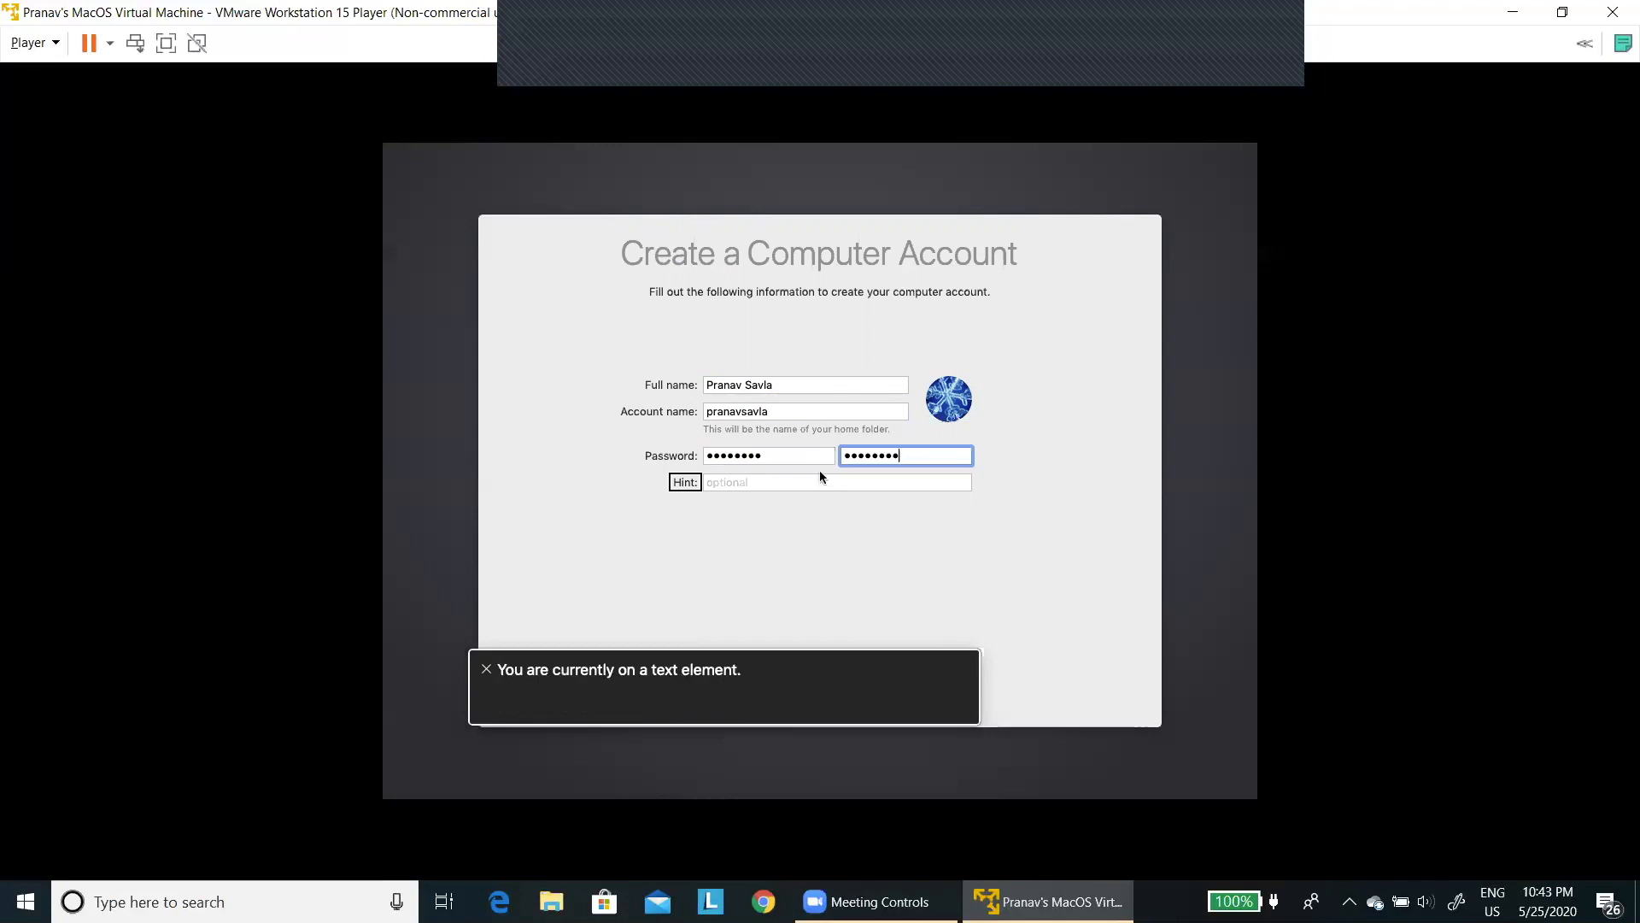
key(ctrl+alt+Right)
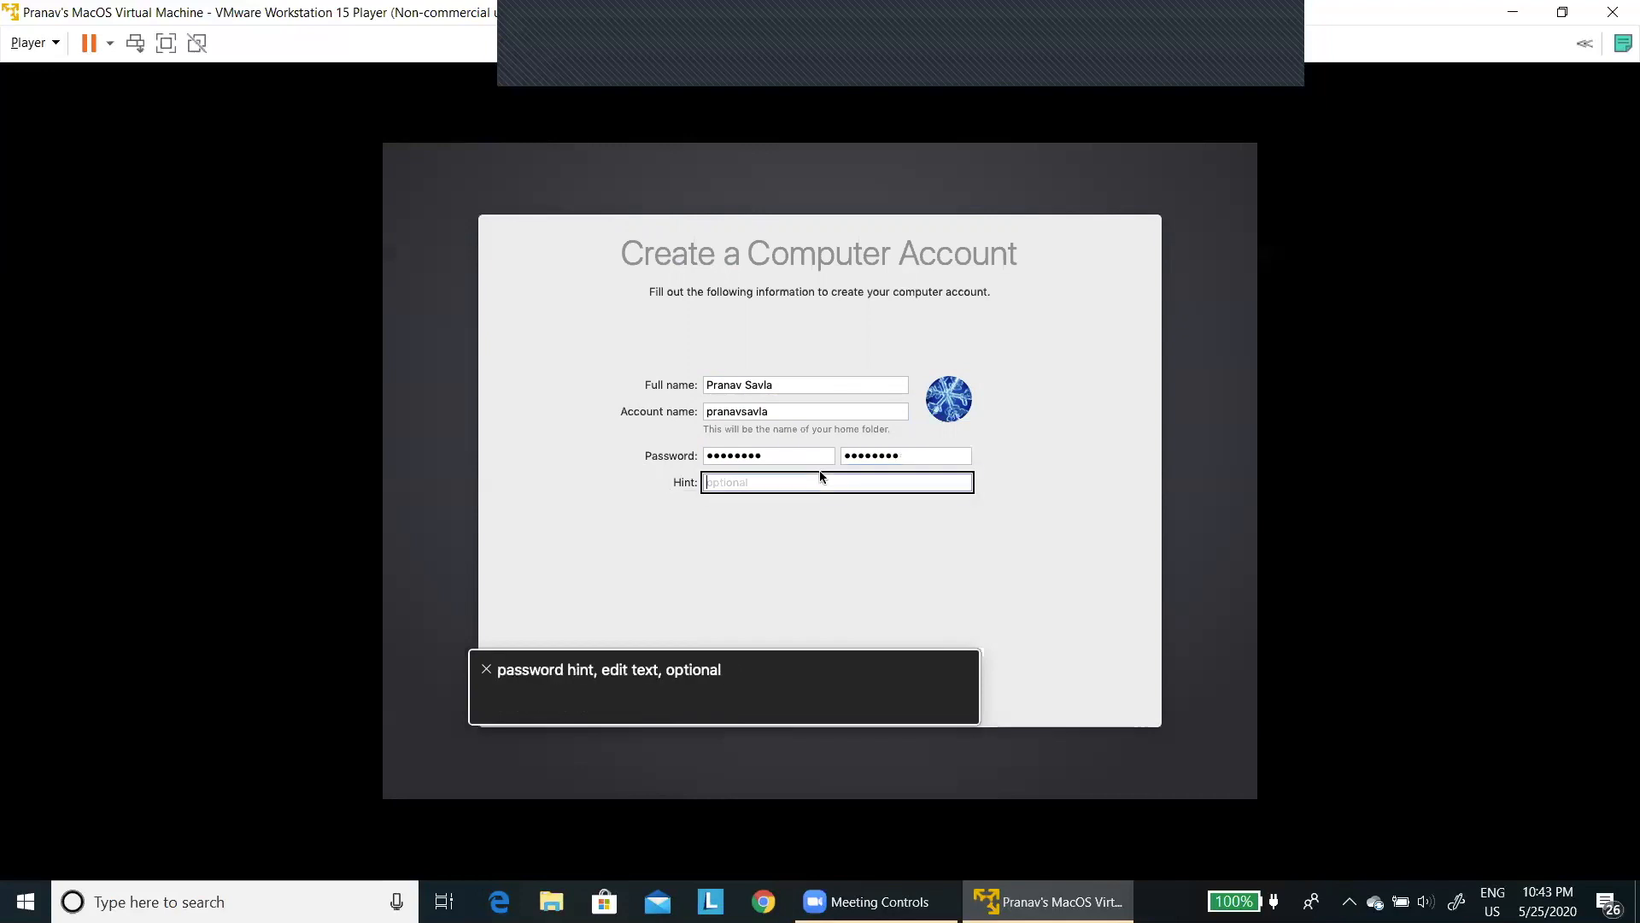
key(ctrl+alt+Right)
key(ctrl+alt+Right)
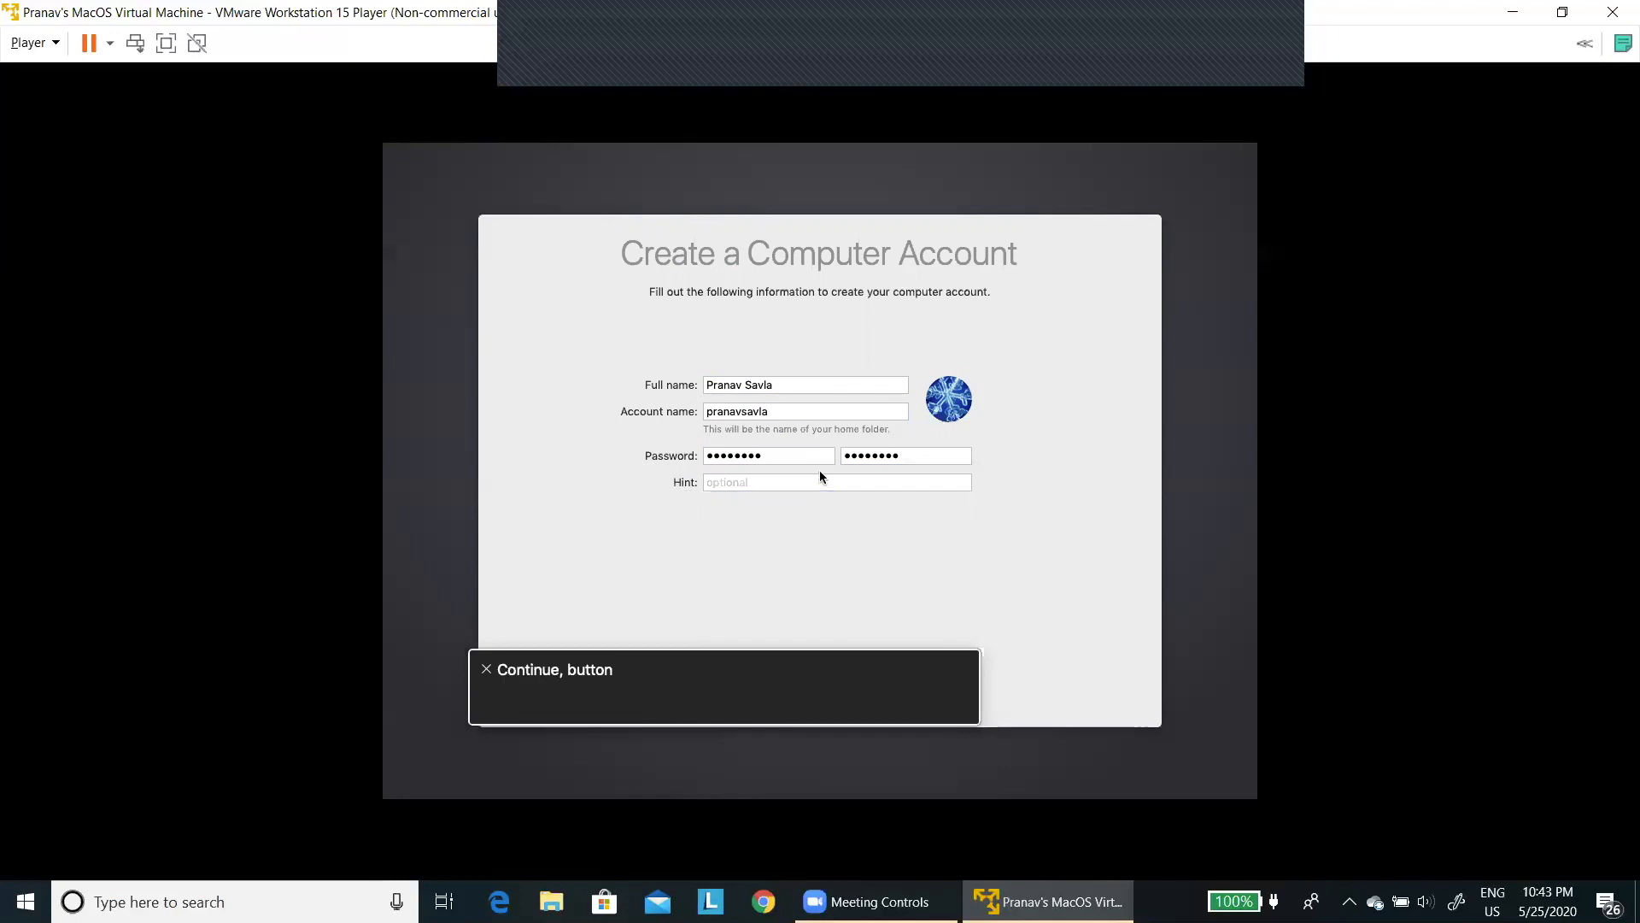
key(ctrl+alt+space)
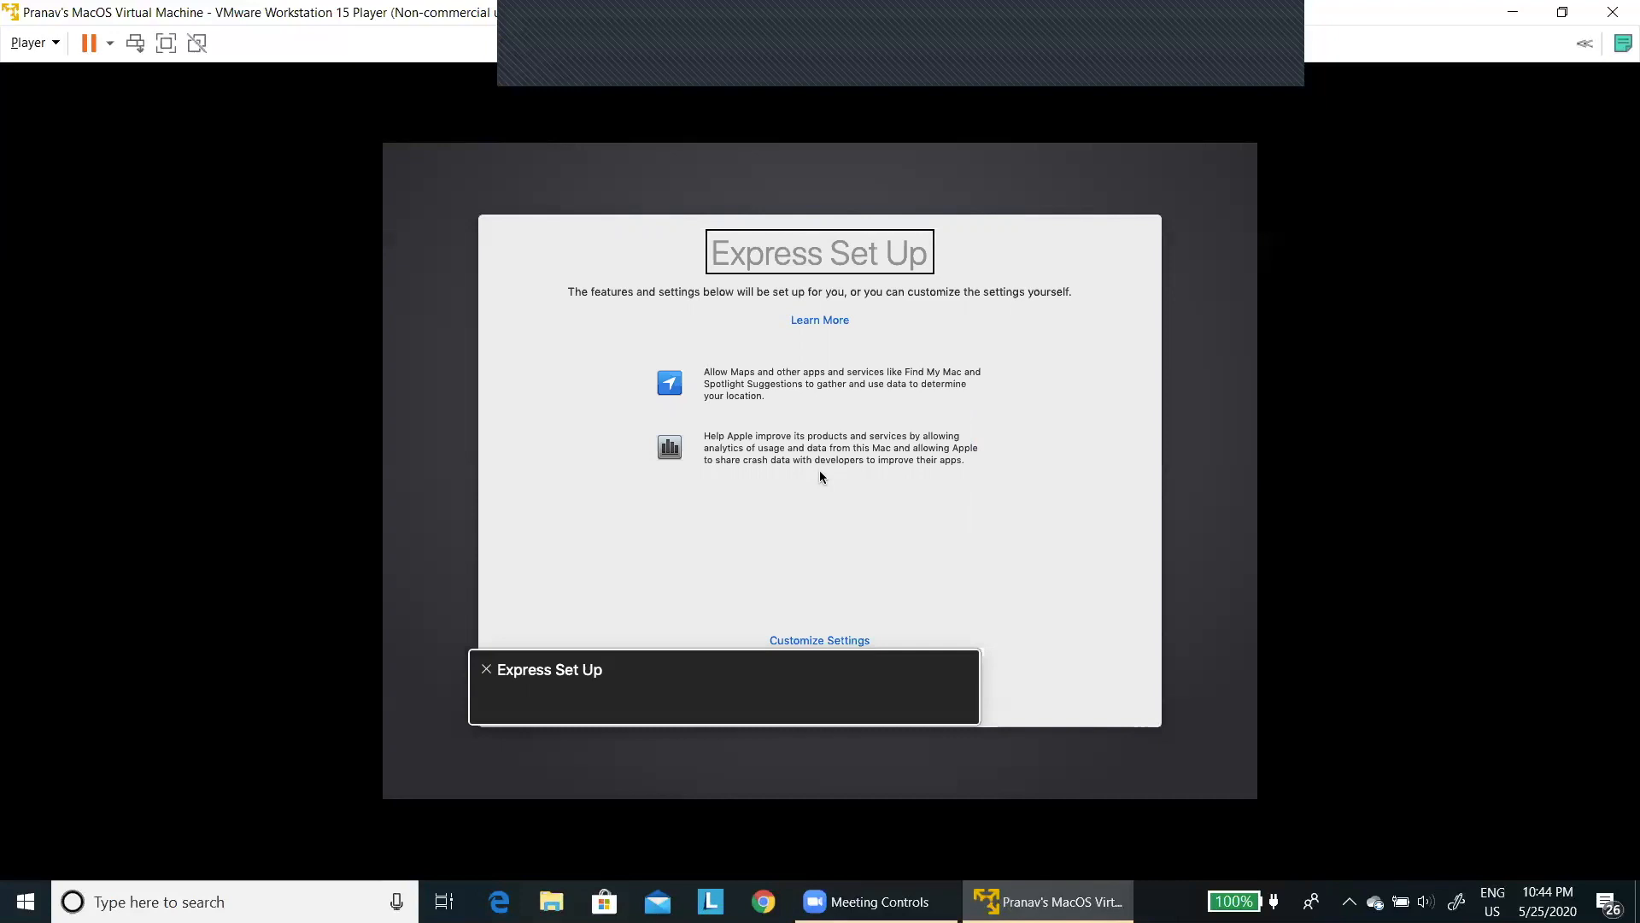
Review the location and analytics settings on the Express Set Up page with VoiceOver and continue without customizing them
key(ctrl+alt+Right)
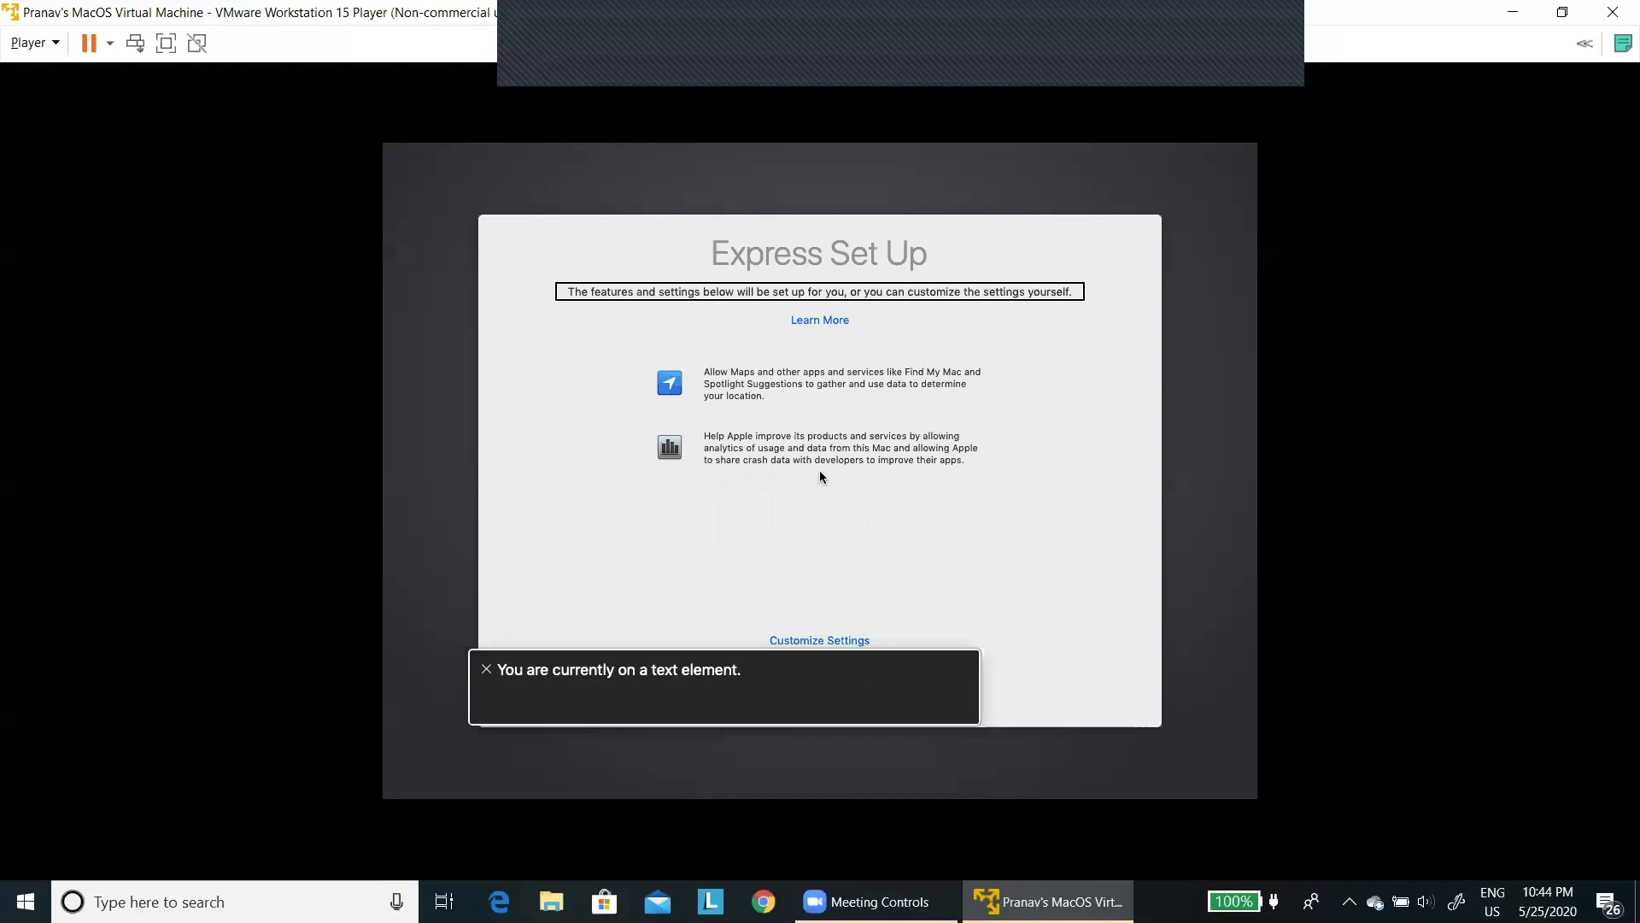
key(ctrl+alt+Right)
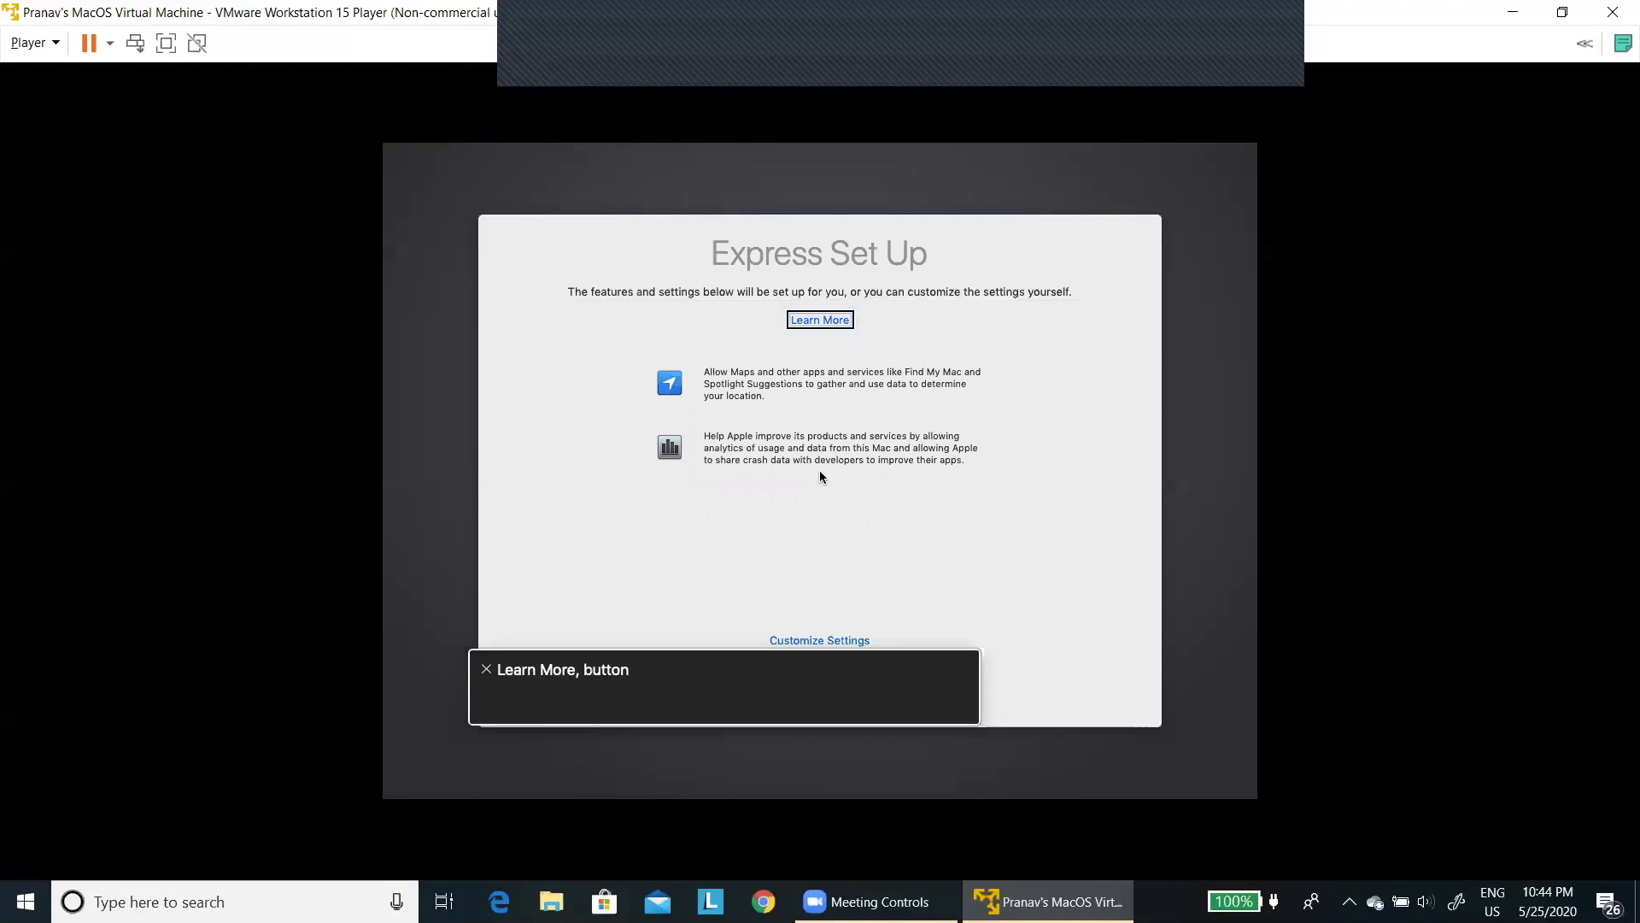
key(ctrl+alt+Right)
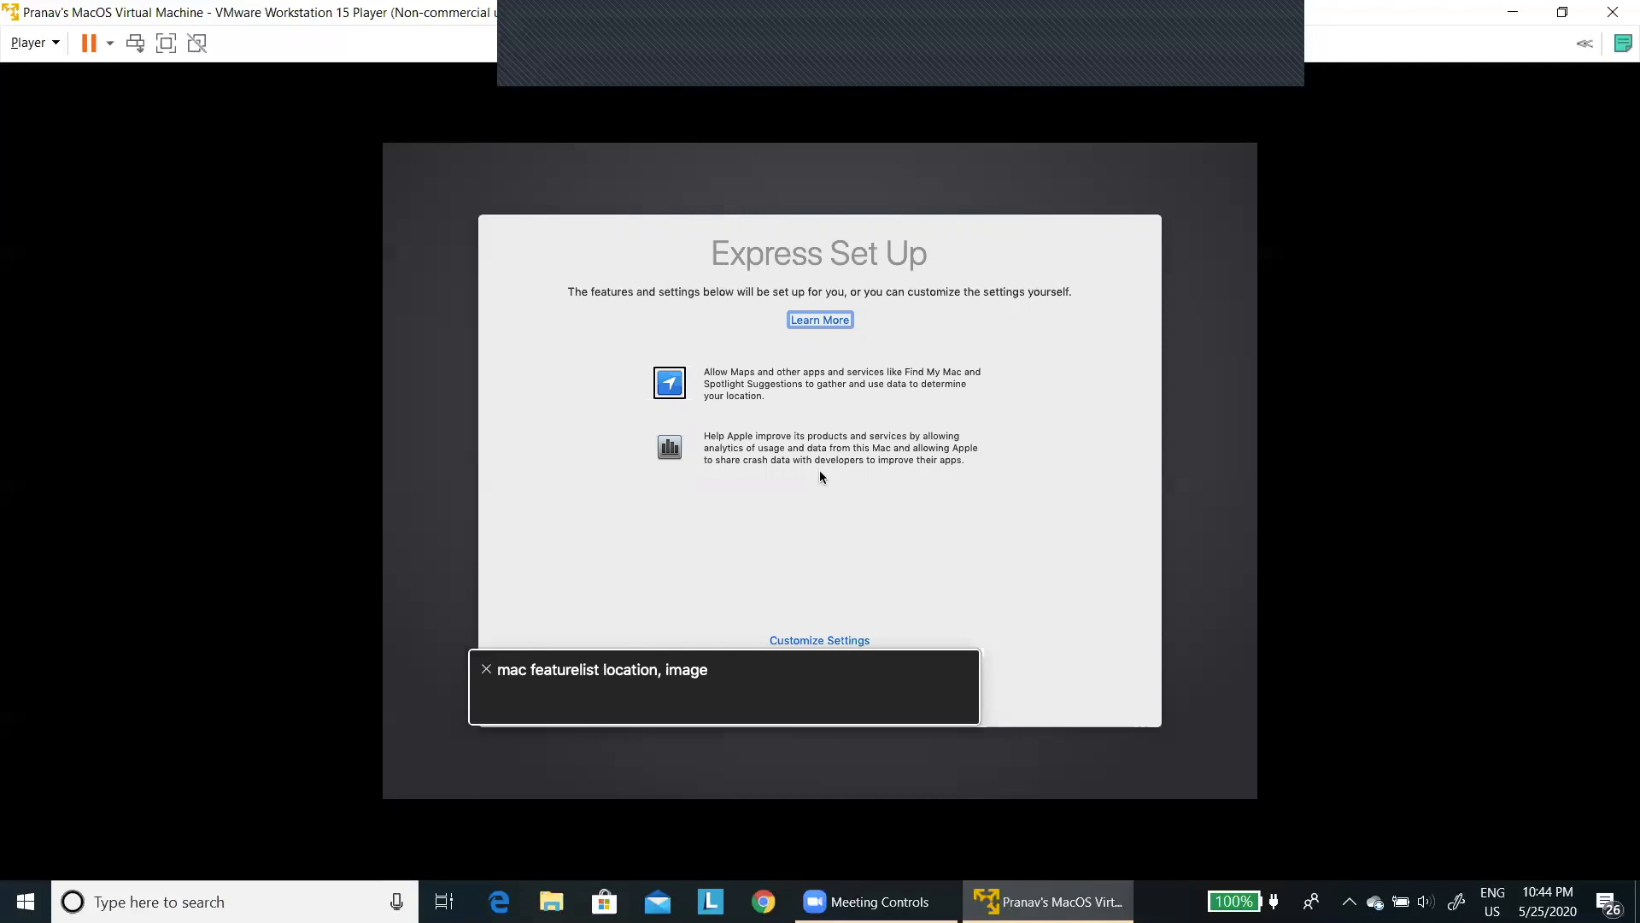
key(ctrl+alt+Right)
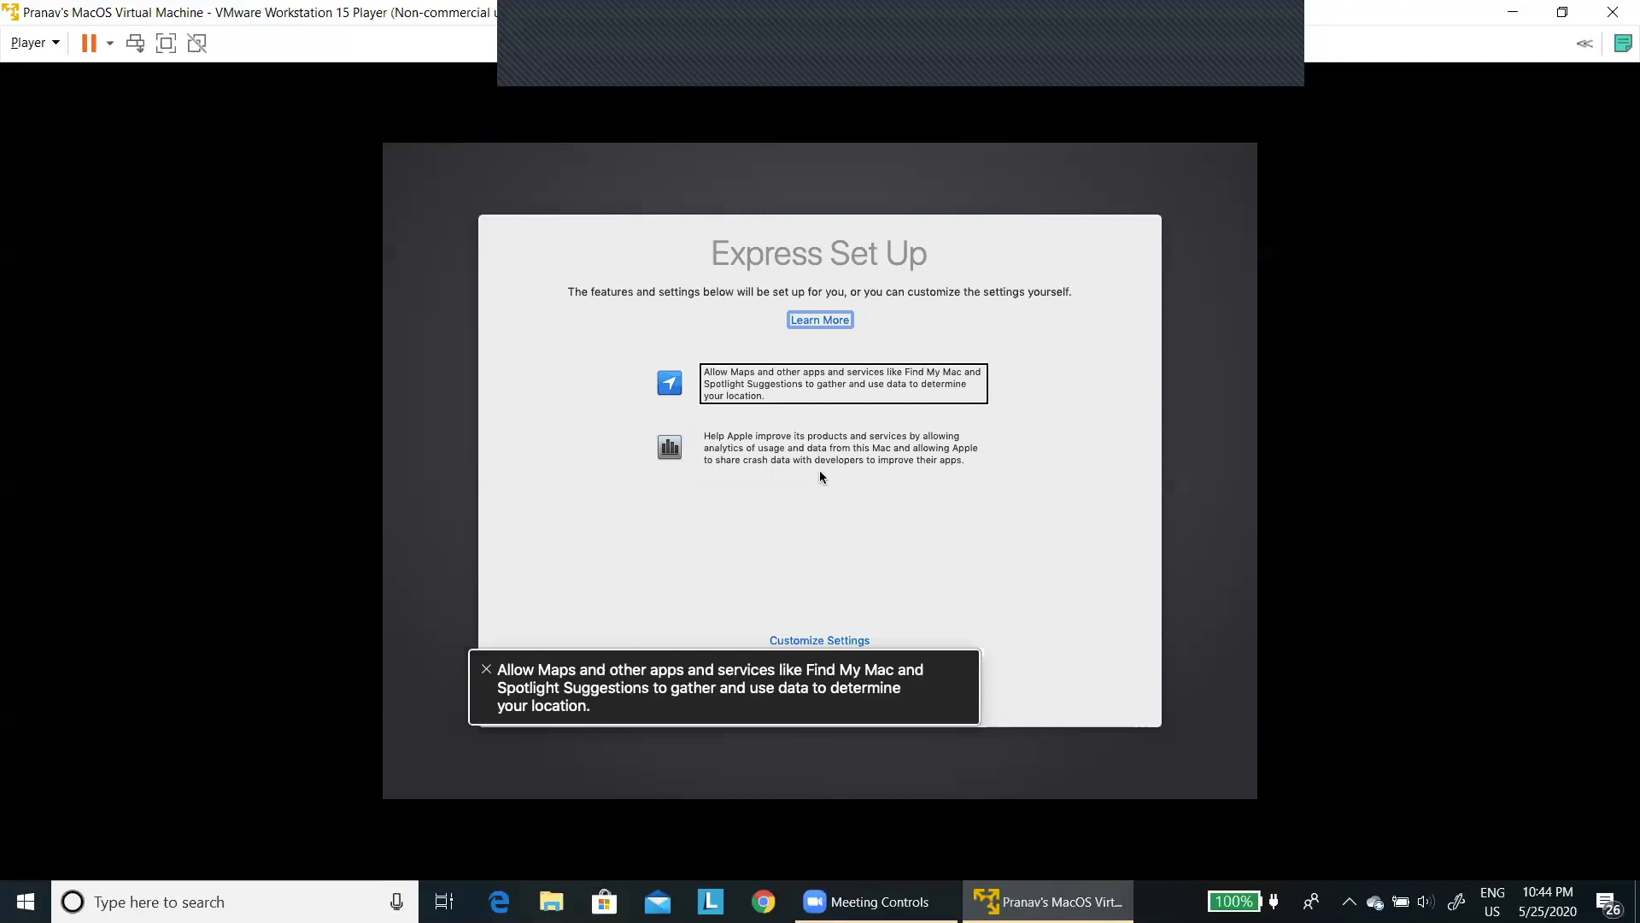
key(ctrl+alt+Right)
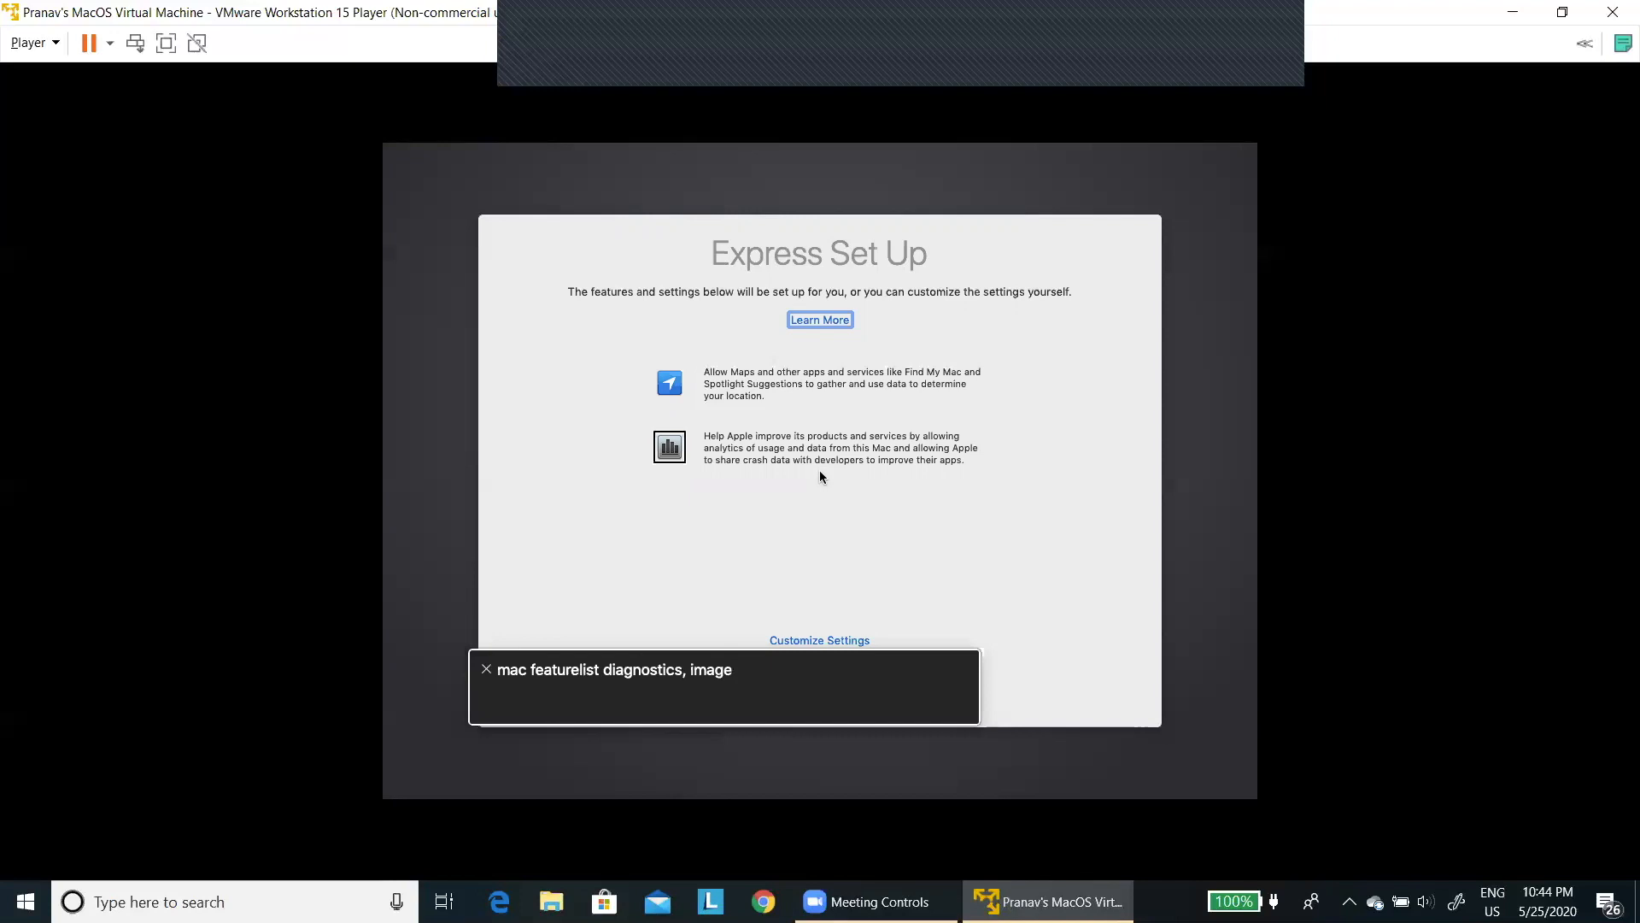
key(ctrl+alt+Left)
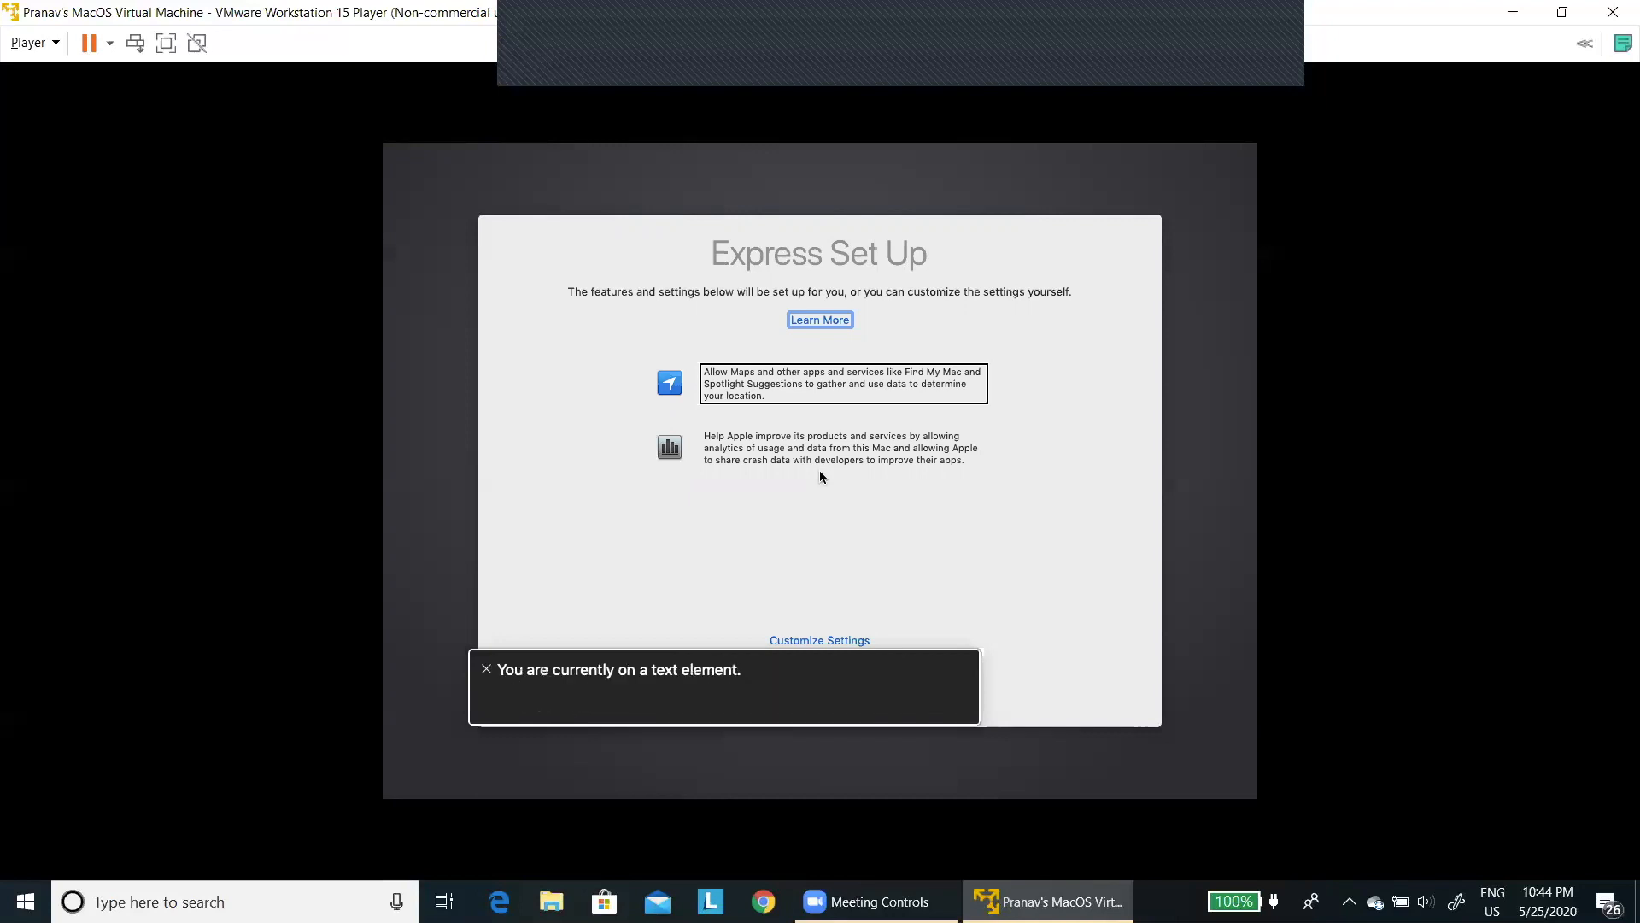
key(ctrl+alt+Right)
key(ctrl+alt+Right)
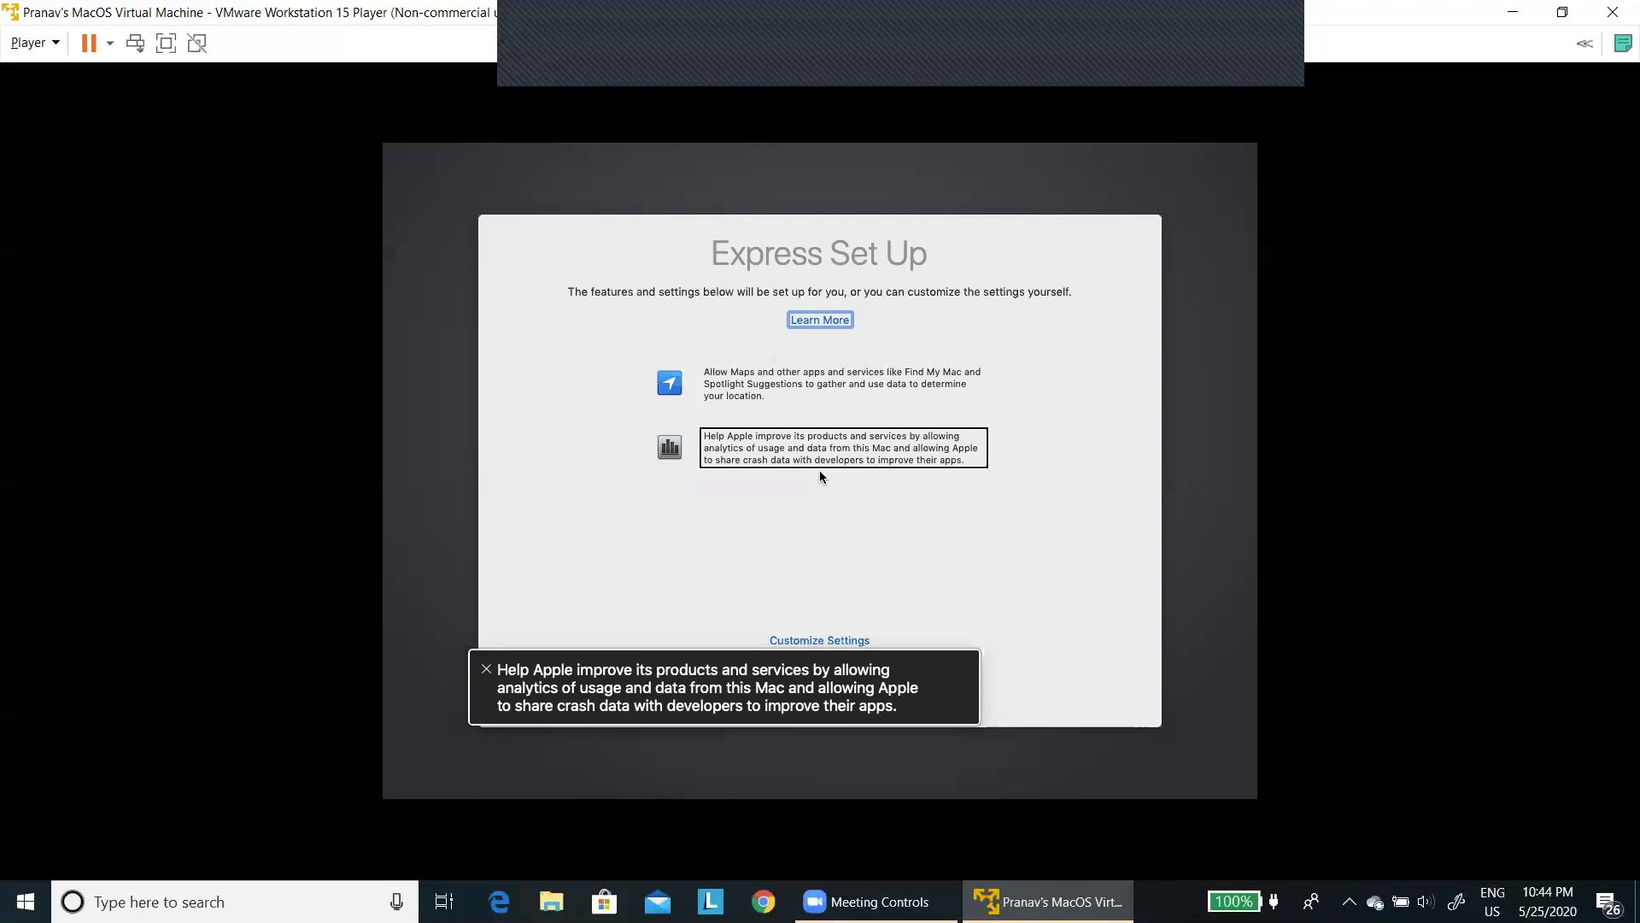
key(ctrl+alt+Right)
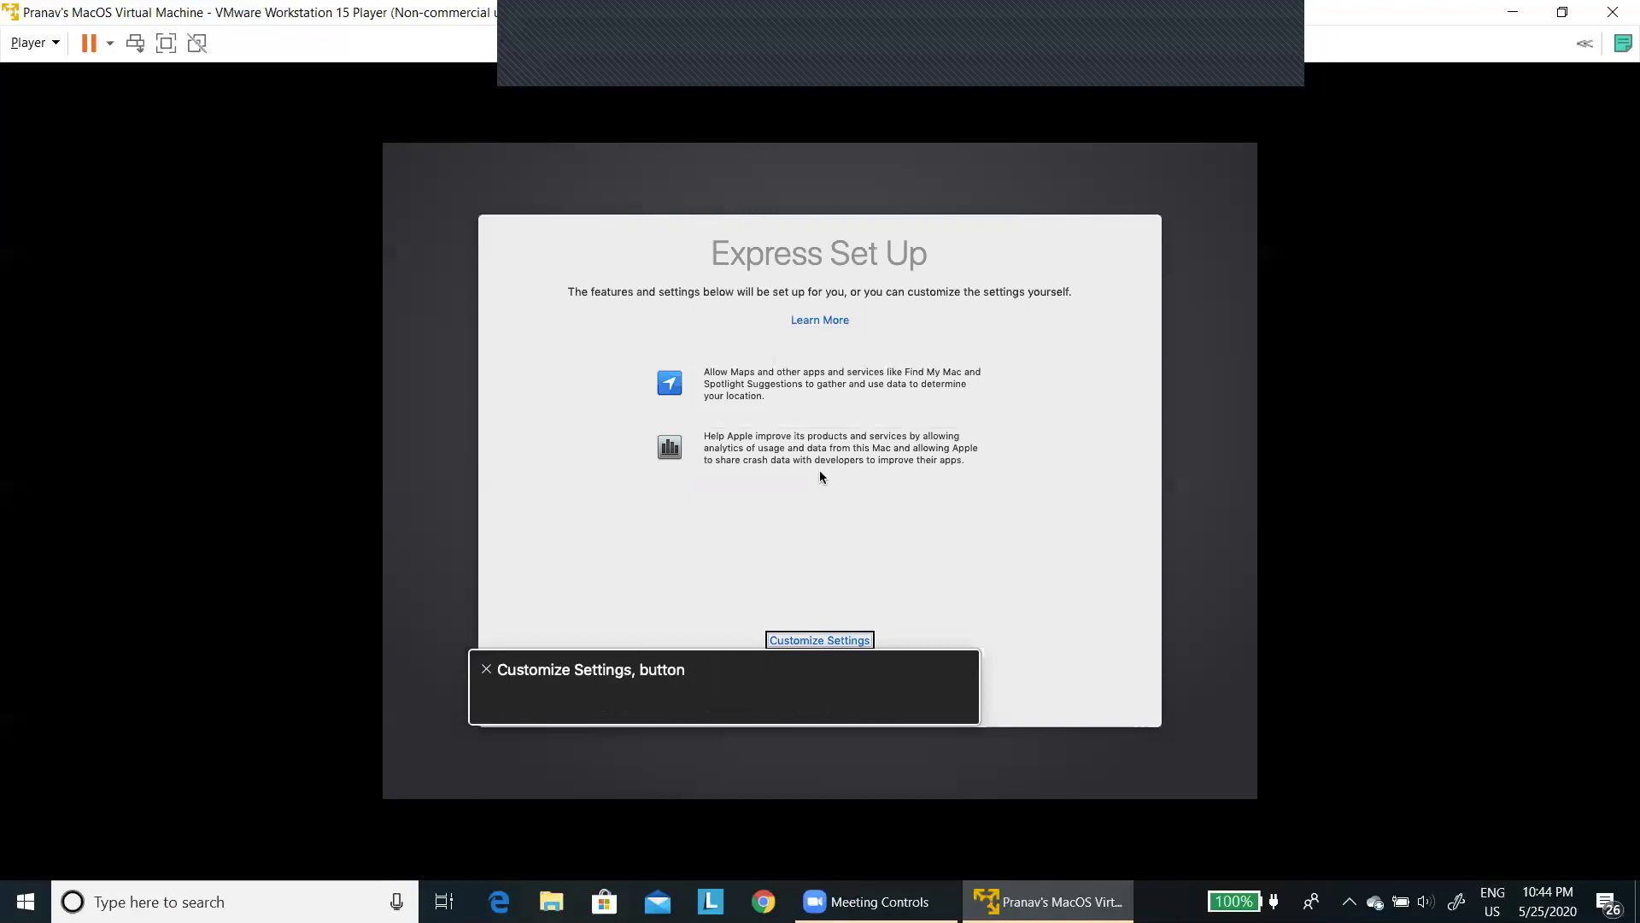
key(ctrl+alt+Right)
key(ctrl+alt+Right)
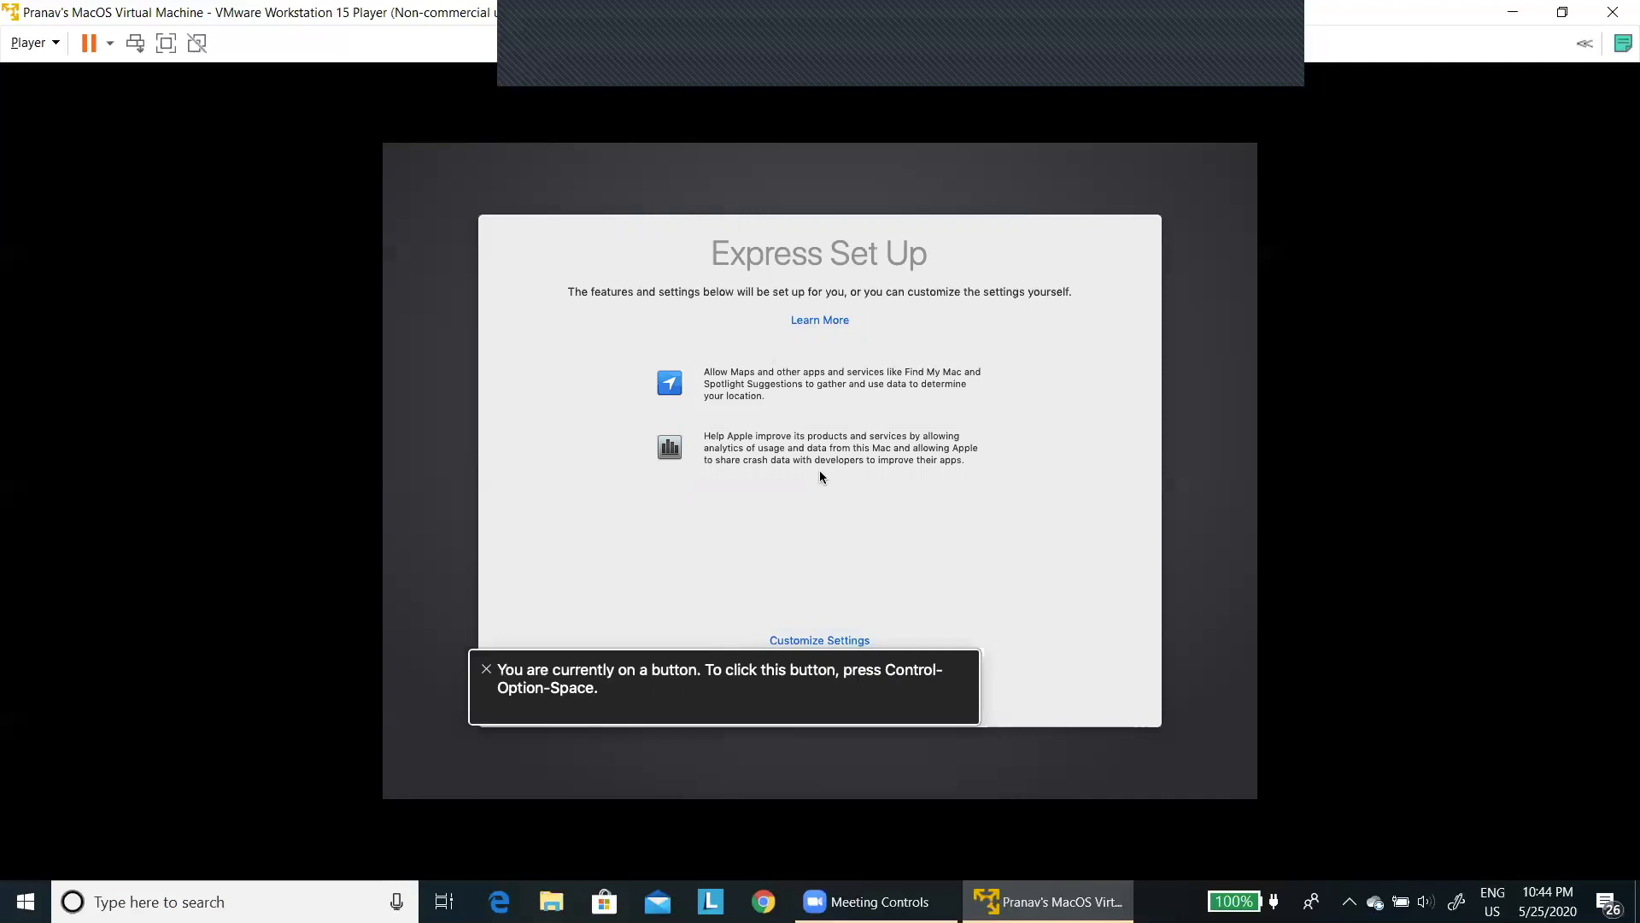
key(ctrl+alt+space)
Compare the Light and Dark options on the Choose Your Look page with VoiceOver and select Dark
key(ctrl+alt+Left)
key(ctrl+alt+Left)
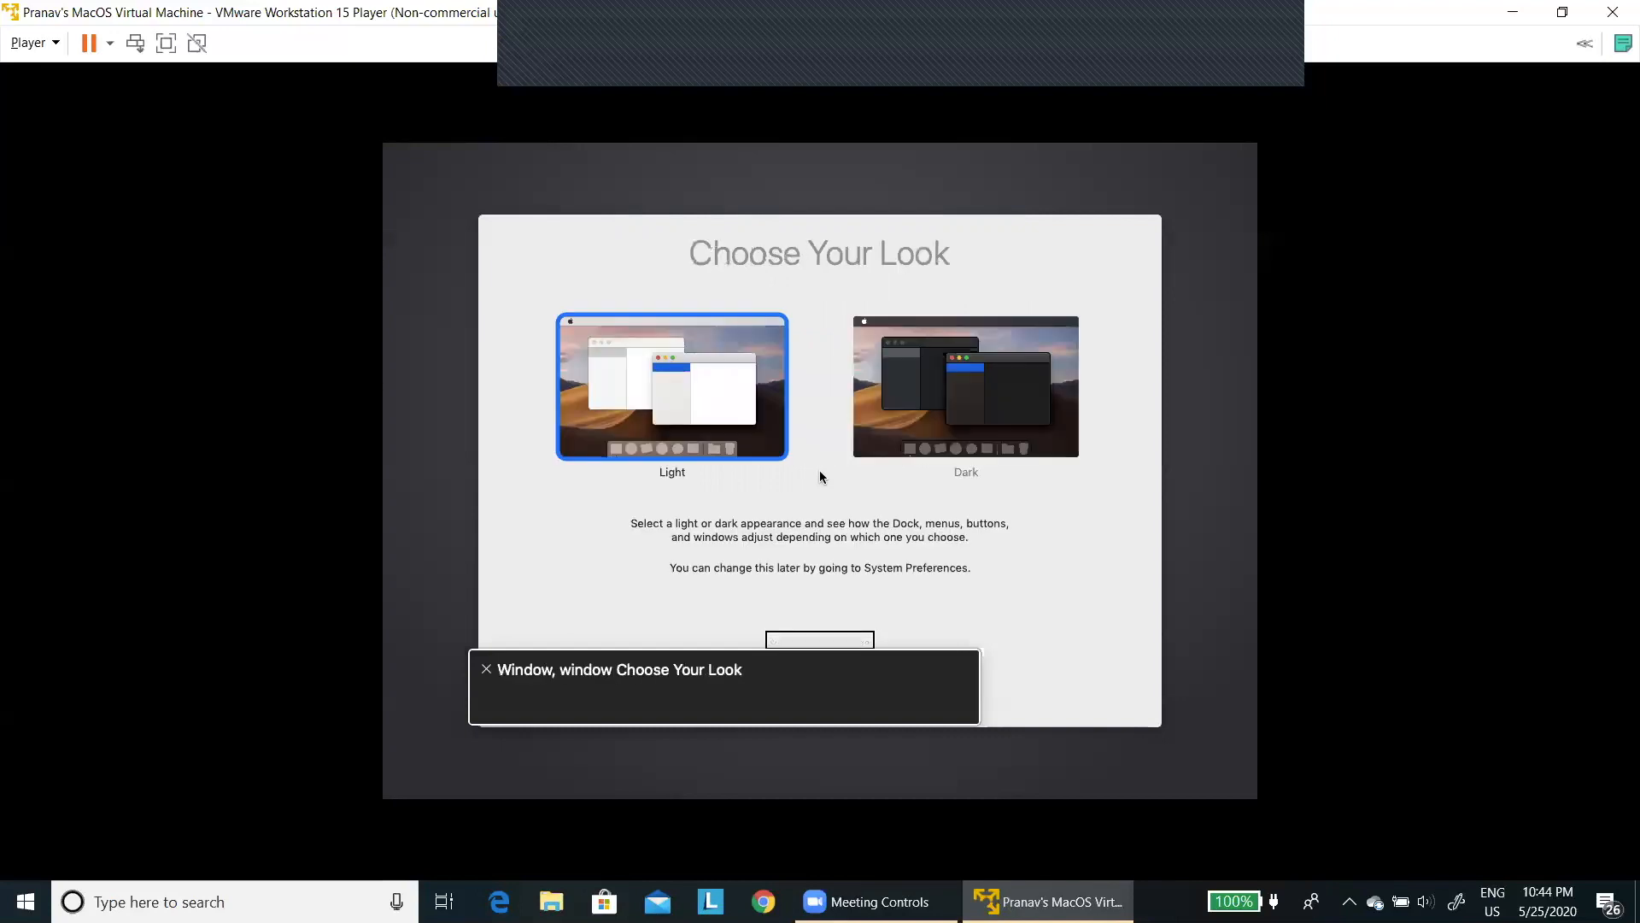
key(ctrl+alt+Right)
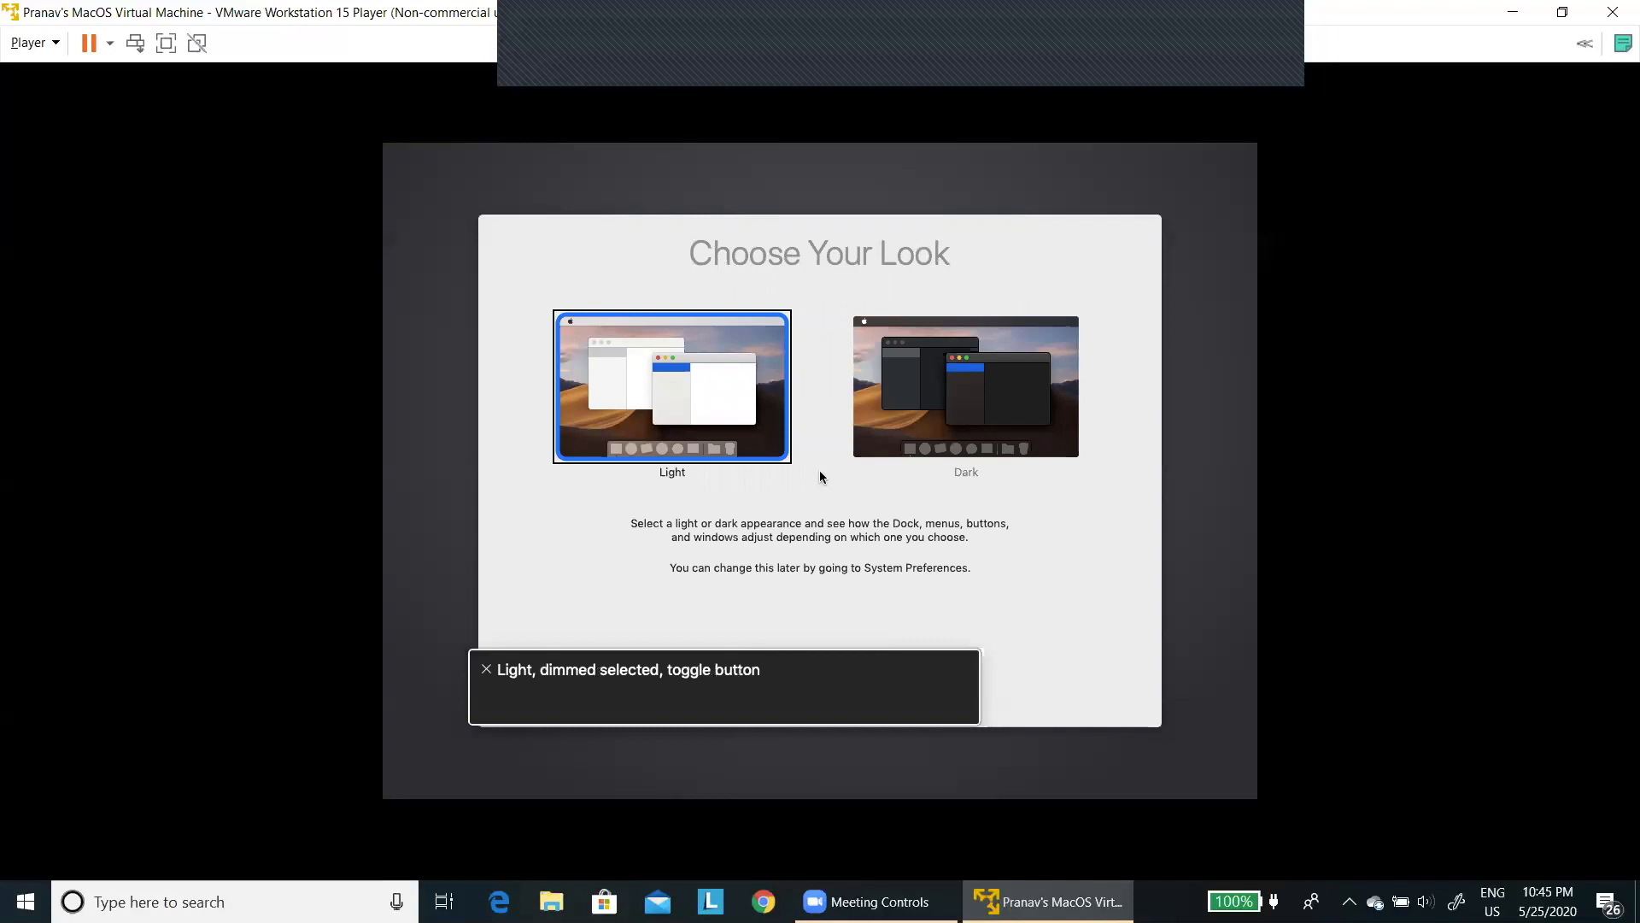
key(ctrl+alt+Right)
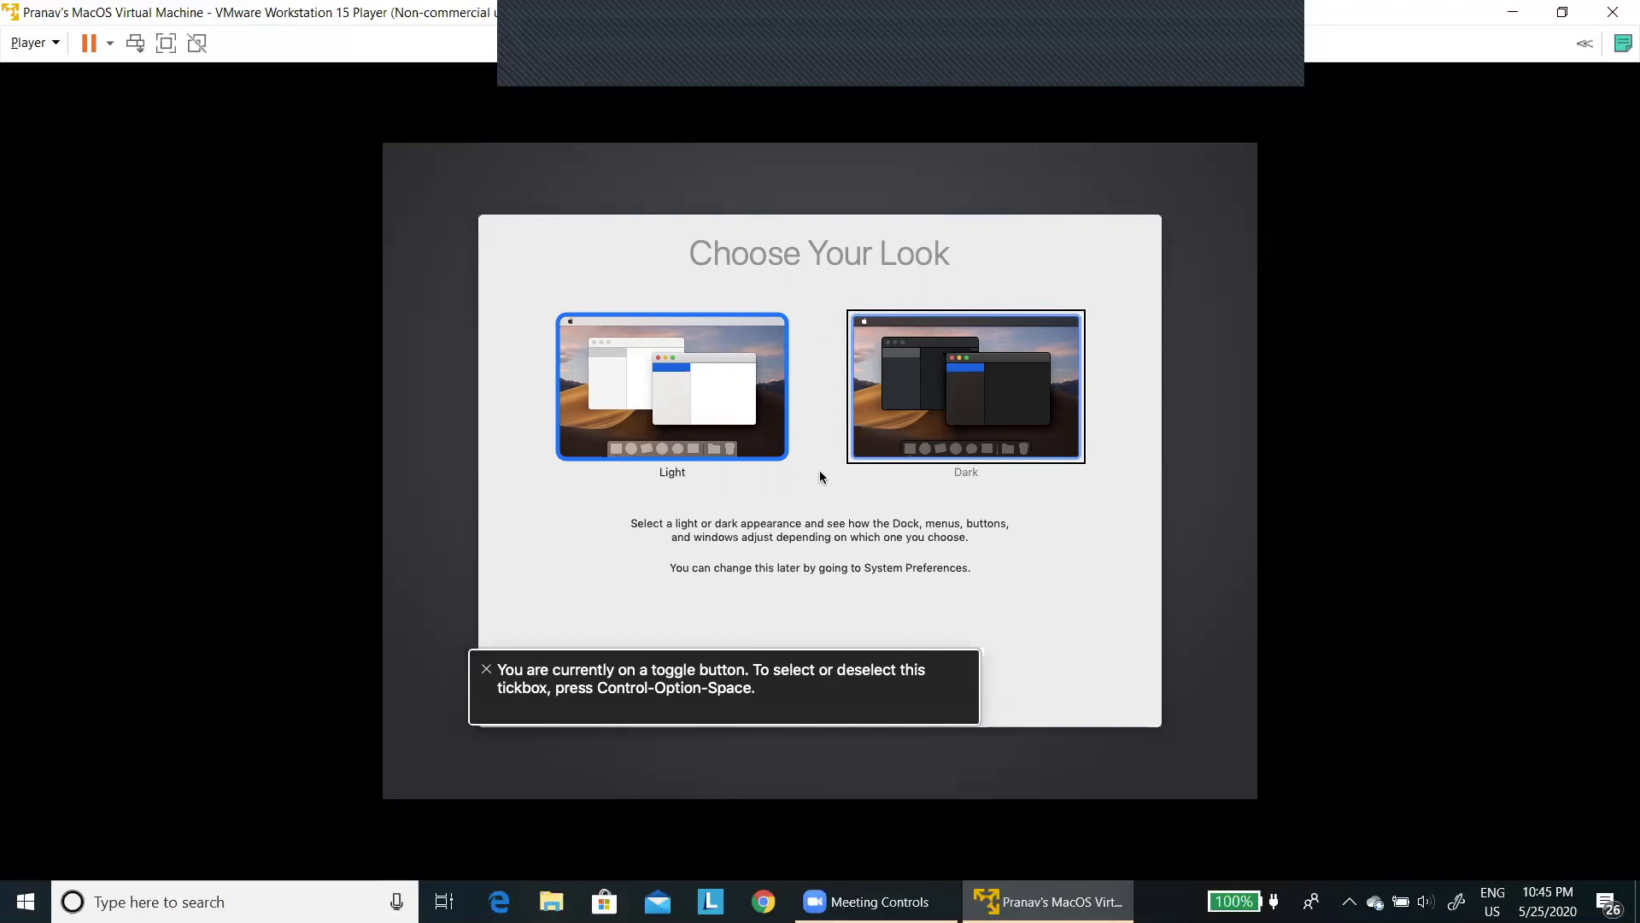
key(ctrl+alt+space)
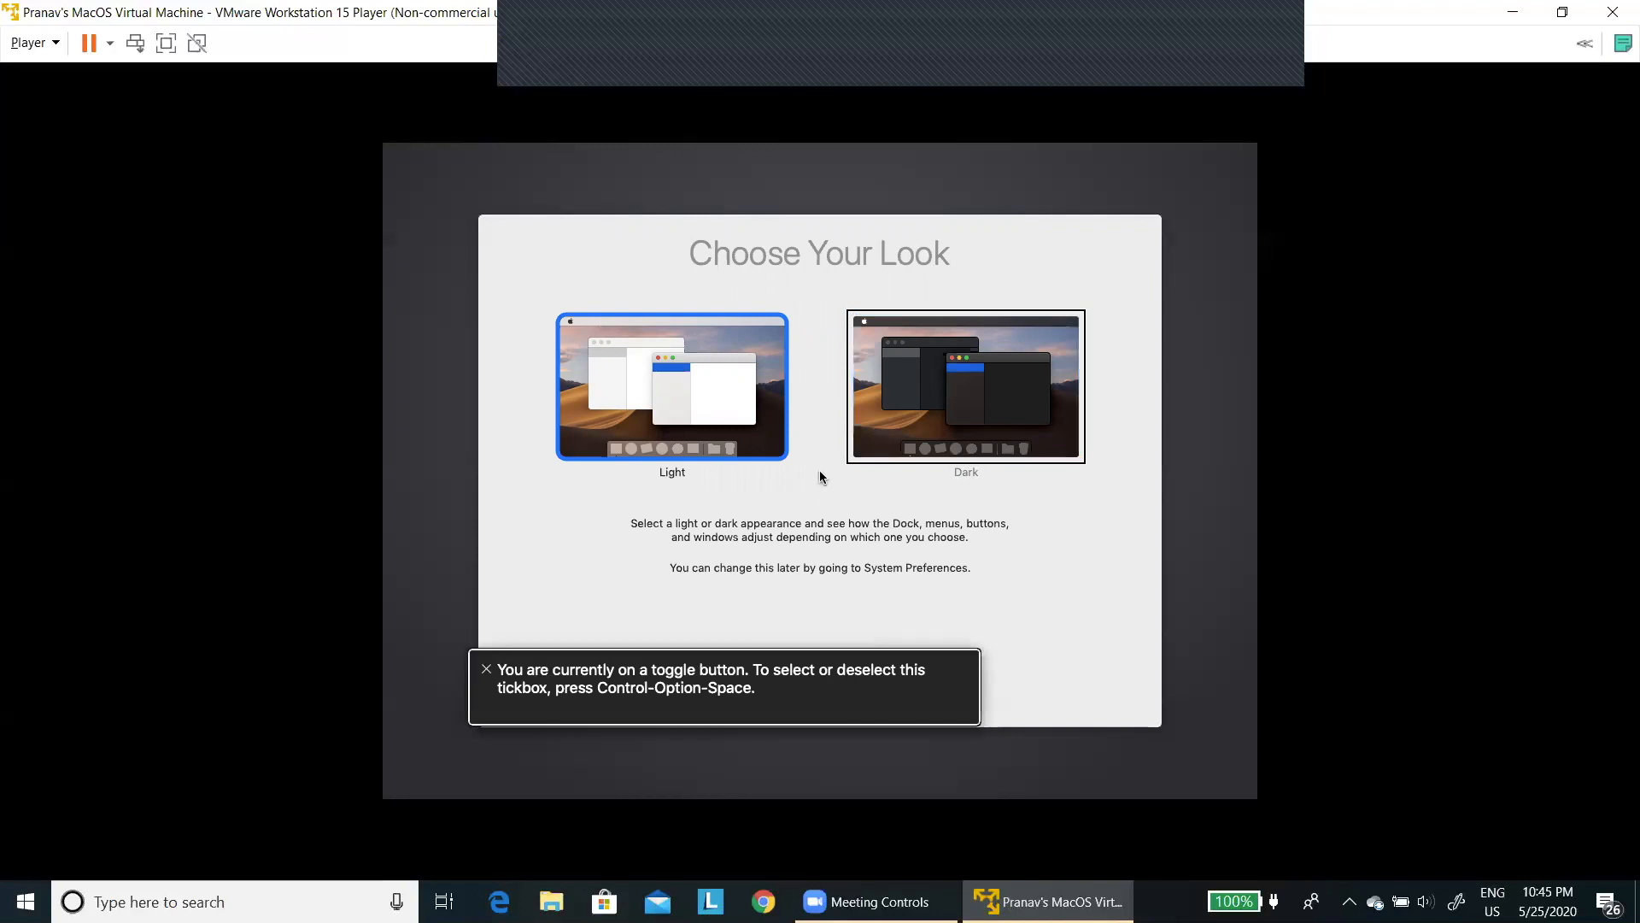
key(ctrl+alt+Left)
key(ctrl+alt+Right)
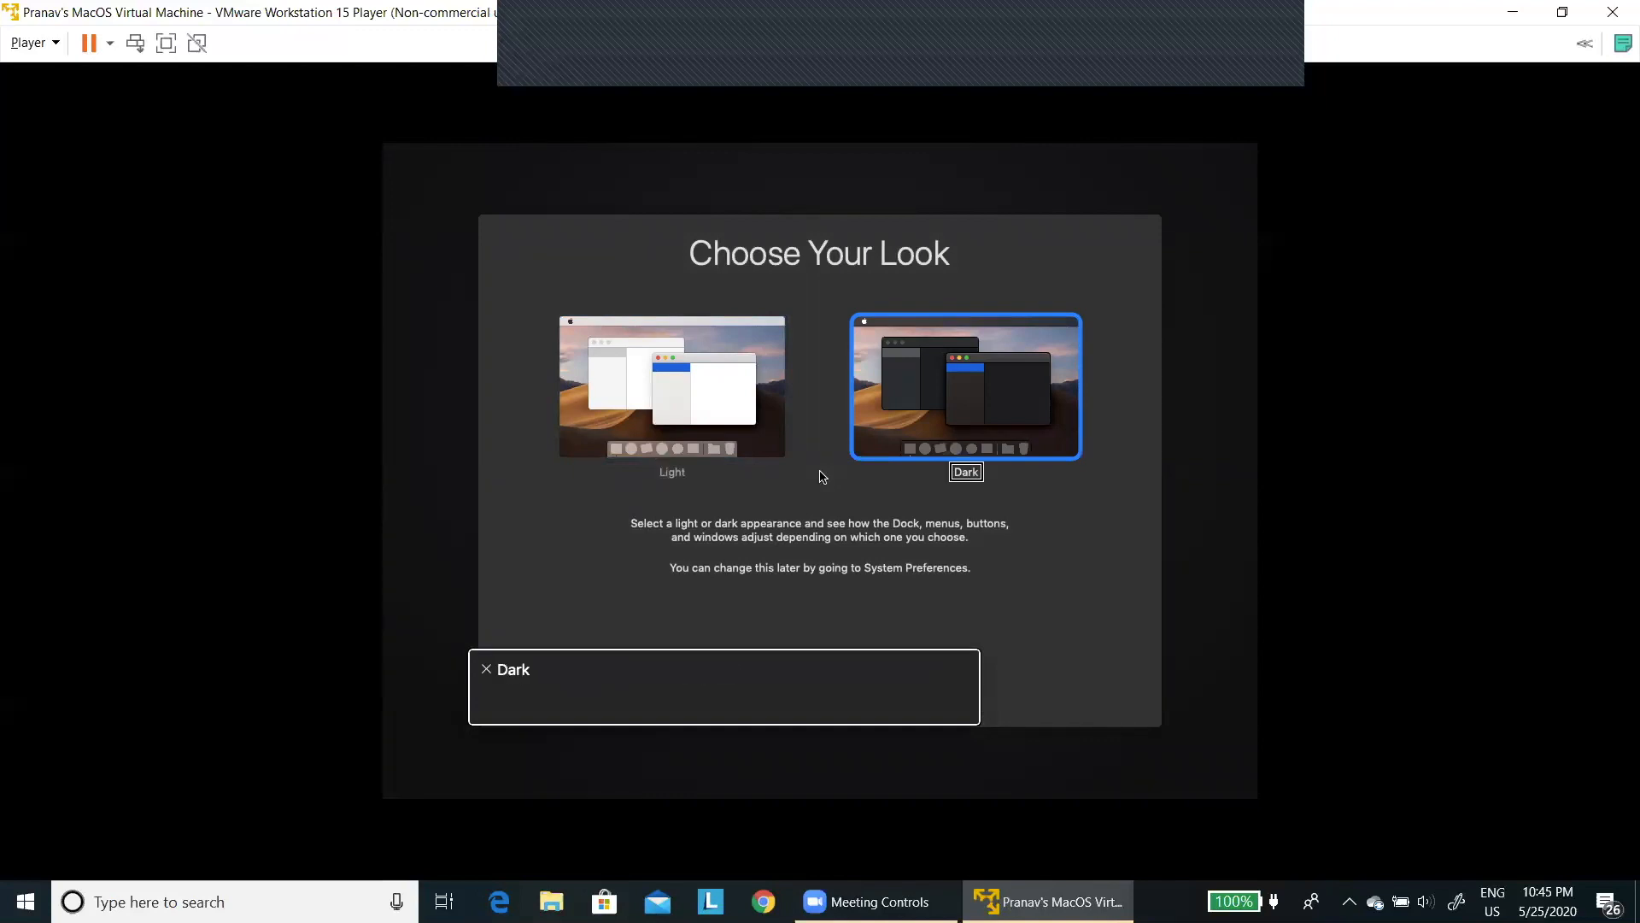
Read the remaining appearance notes with VoiceOver and continue past the Choose Your Look page
key(ctrl+alt+Right)
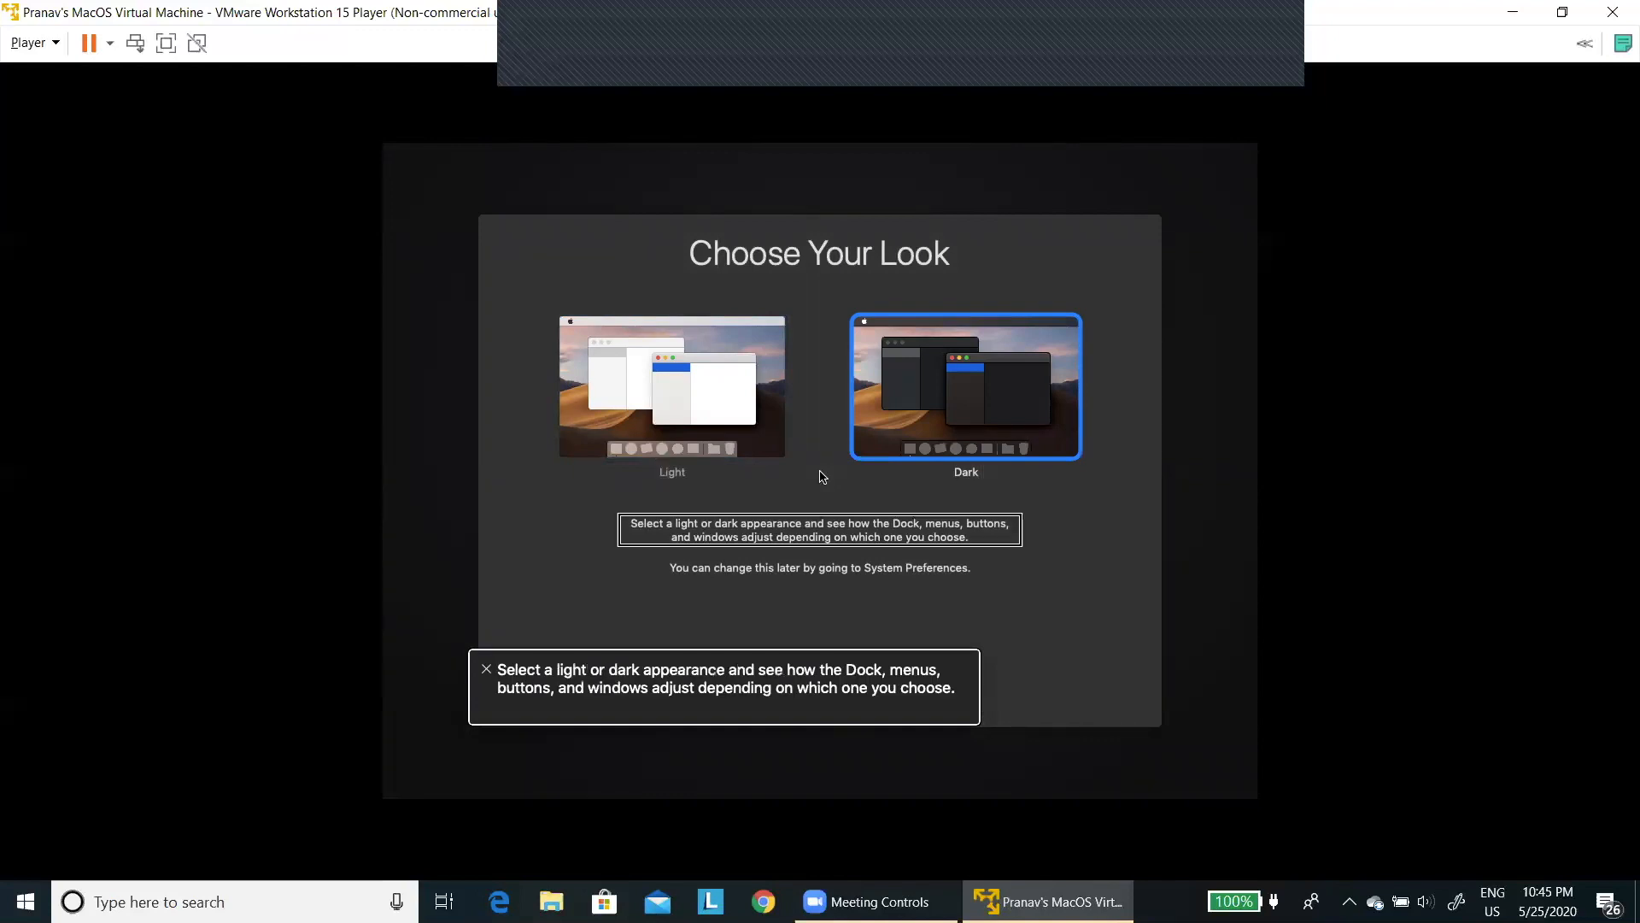
key(ctrl+alt+Right)
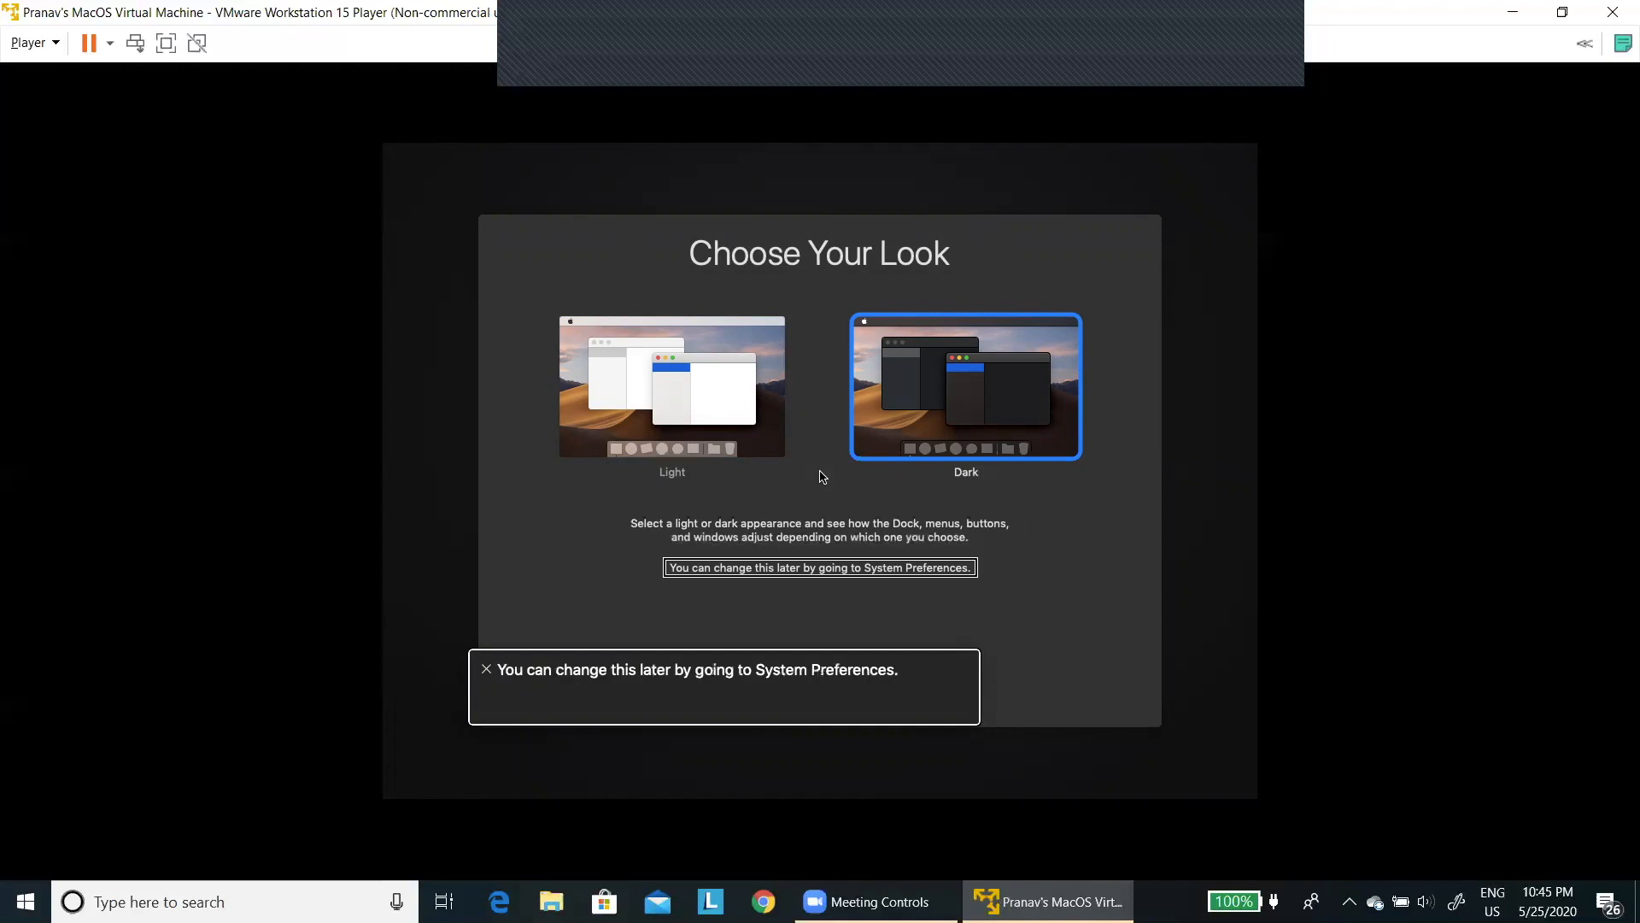
key(ctrl+alt+Right)
key(ctrl+alt+Right)
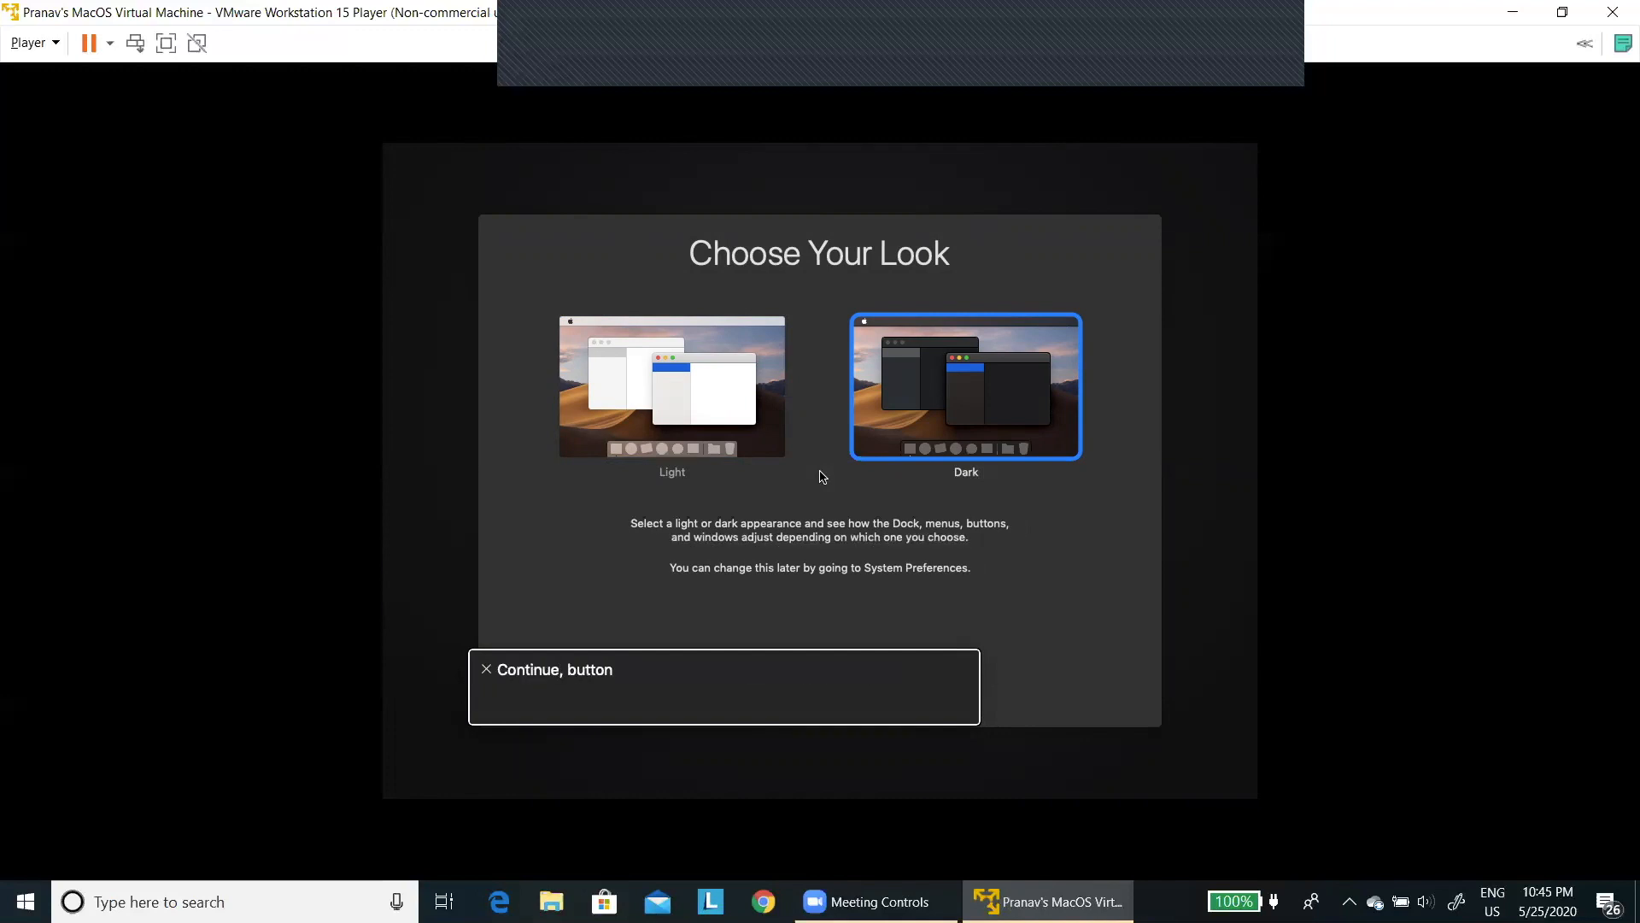
key(ctrl+alt+space)
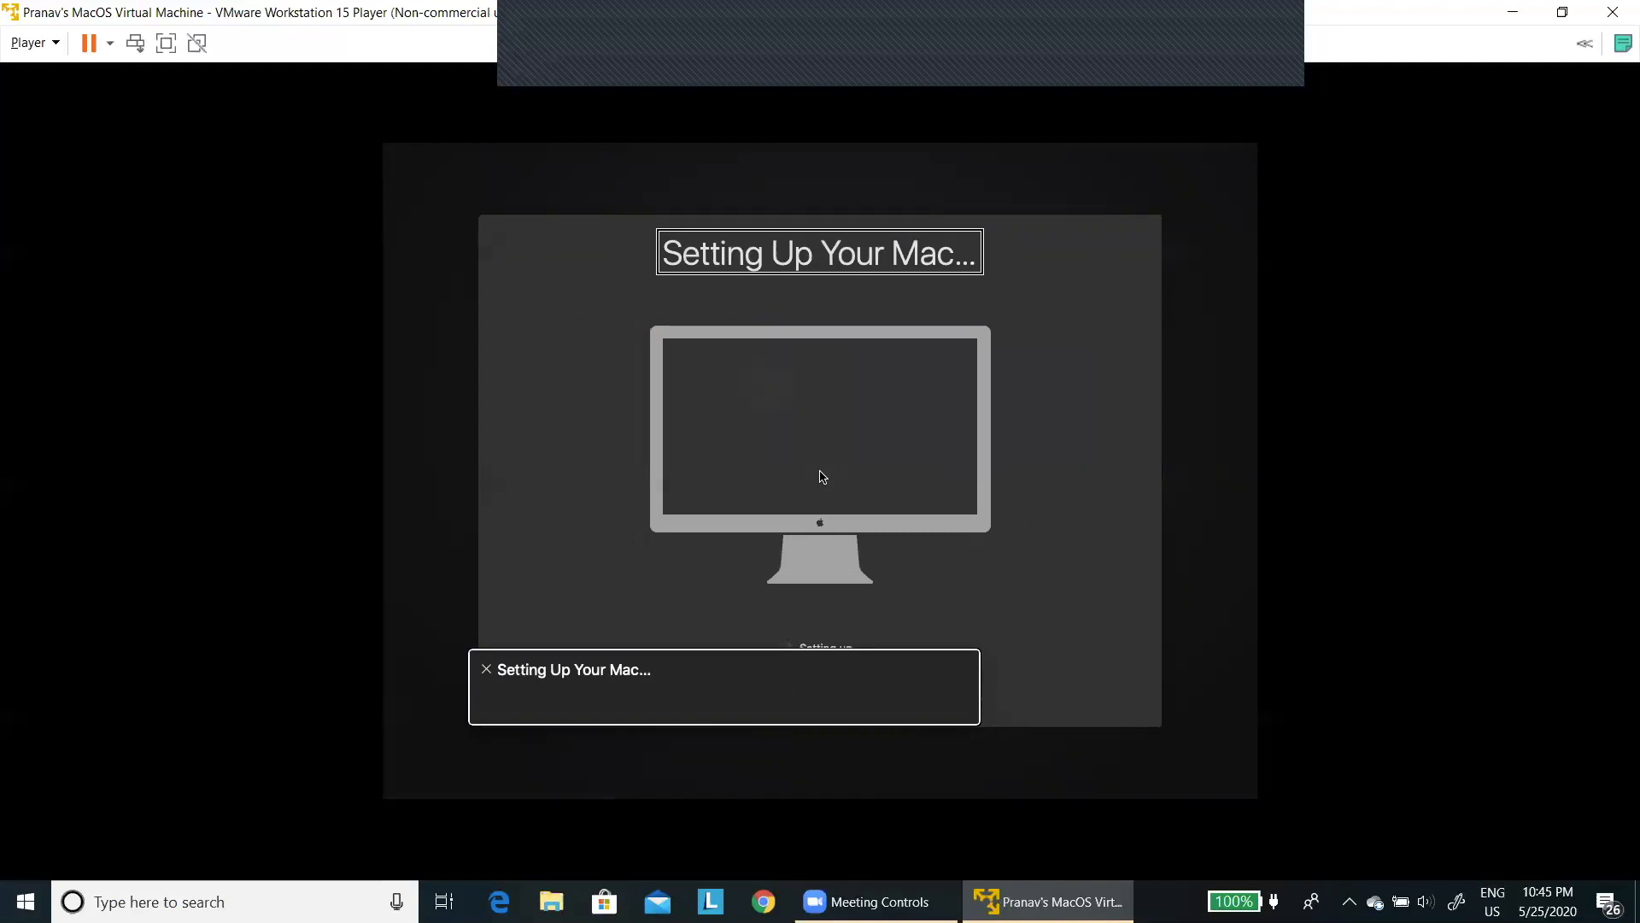
Check the progress of the Mac setup with VoiceOver by reading the heading and checklist progress indicator
key(ctrl+alt+Right)
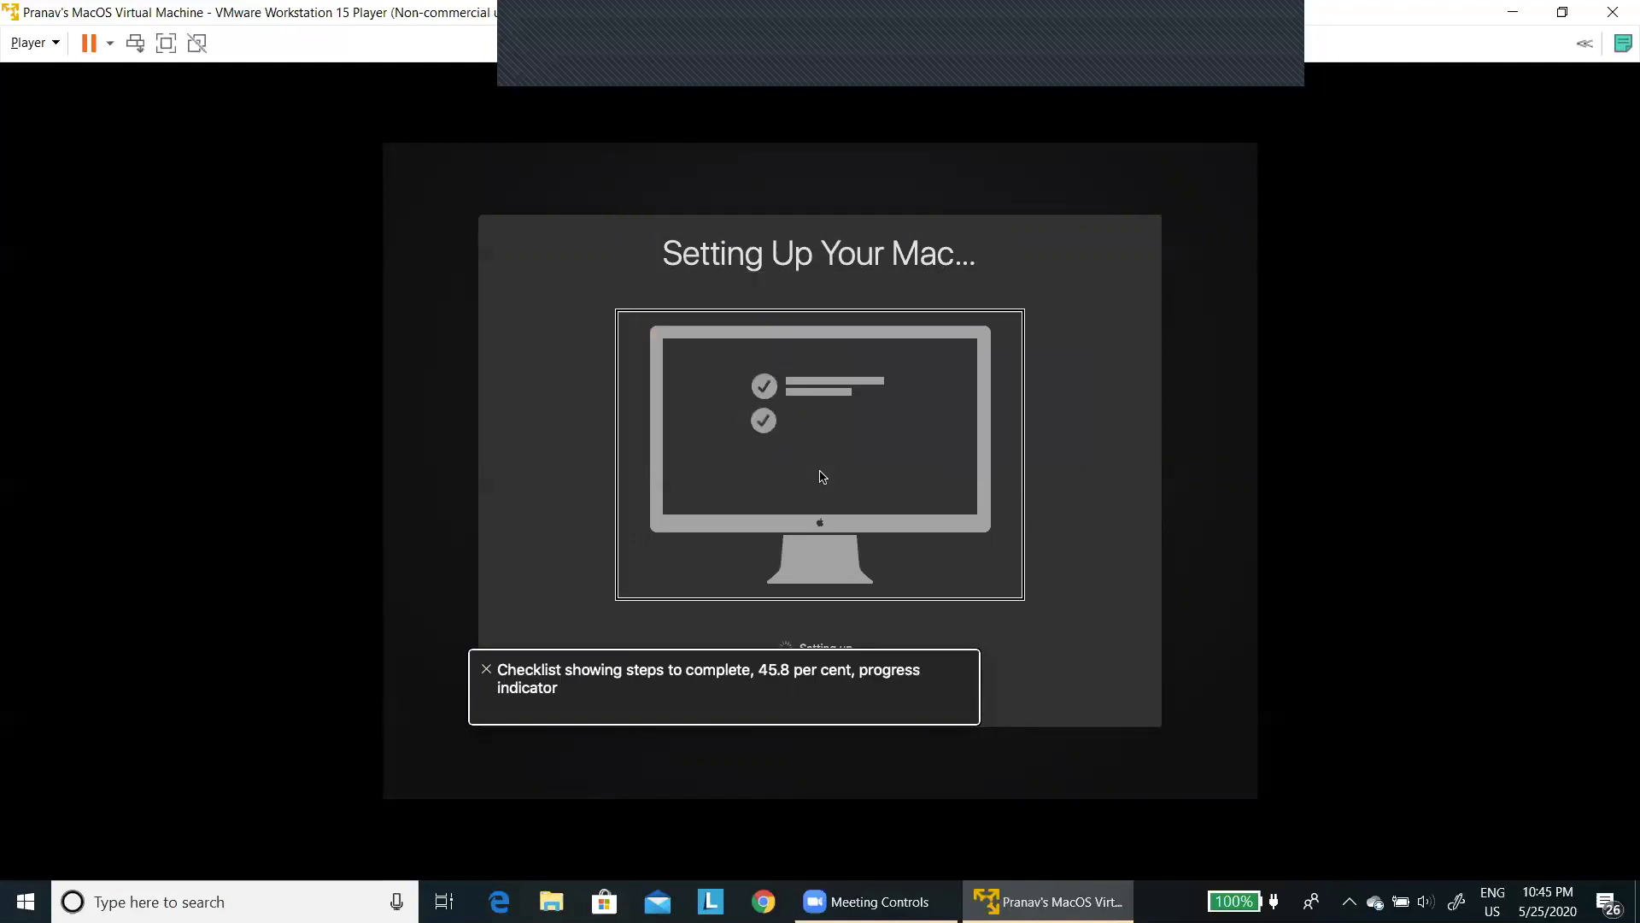
key(ctrl+alt+Left)
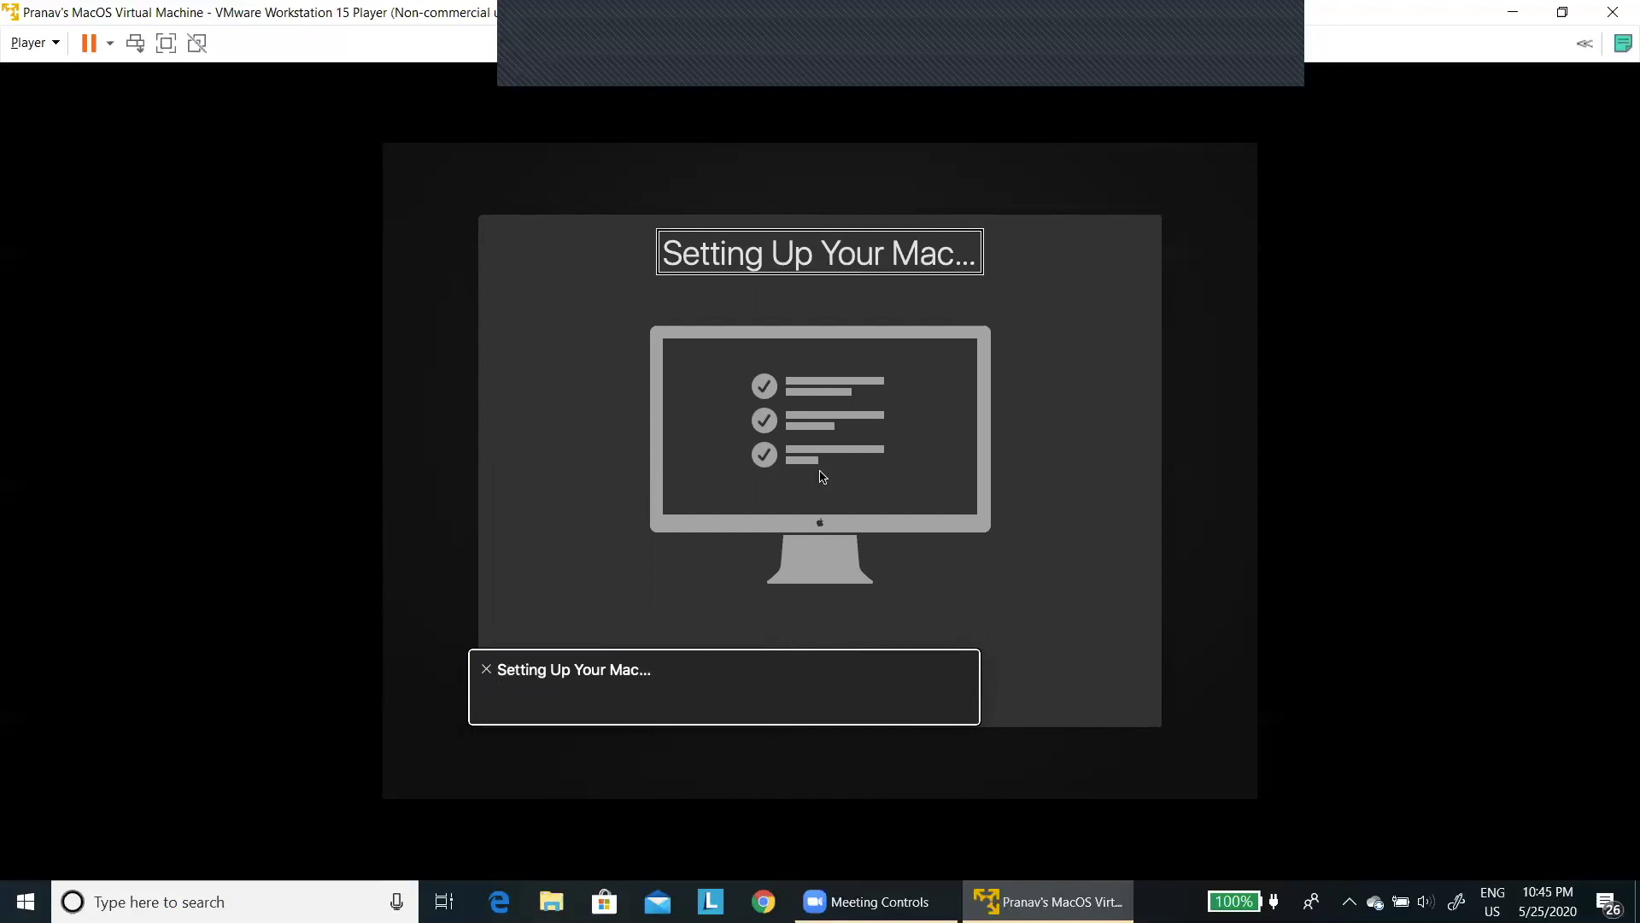
key(ctrl+alt+Right)
key(ctrl+alt+Left)
key(ctrl+alt+Right)
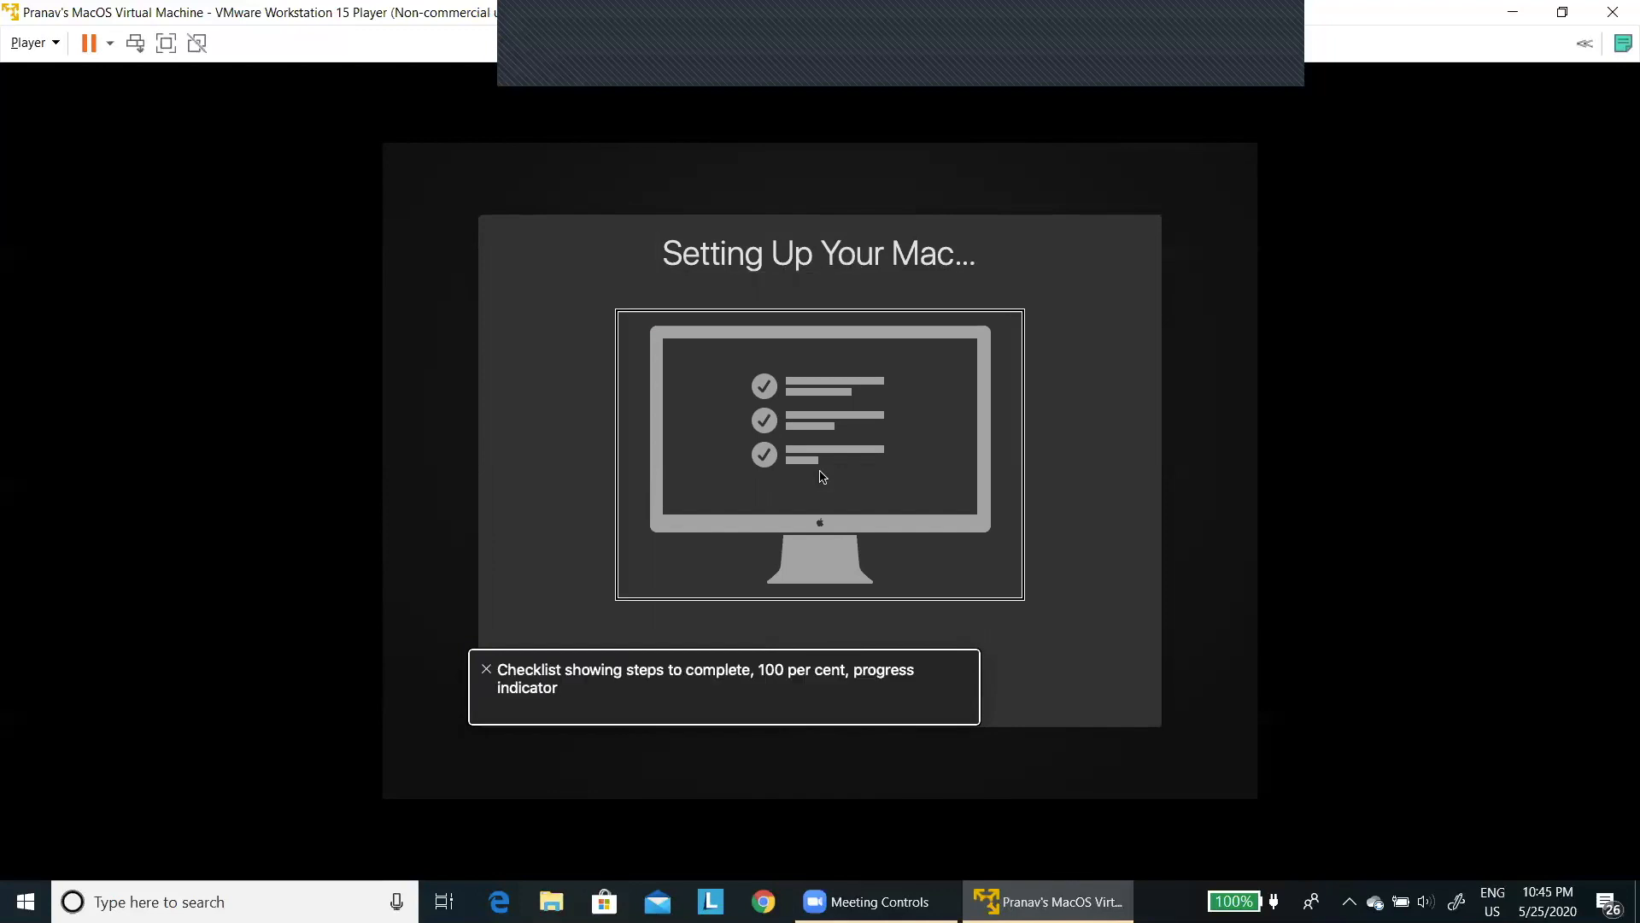
key(ctrl+alt+Left)
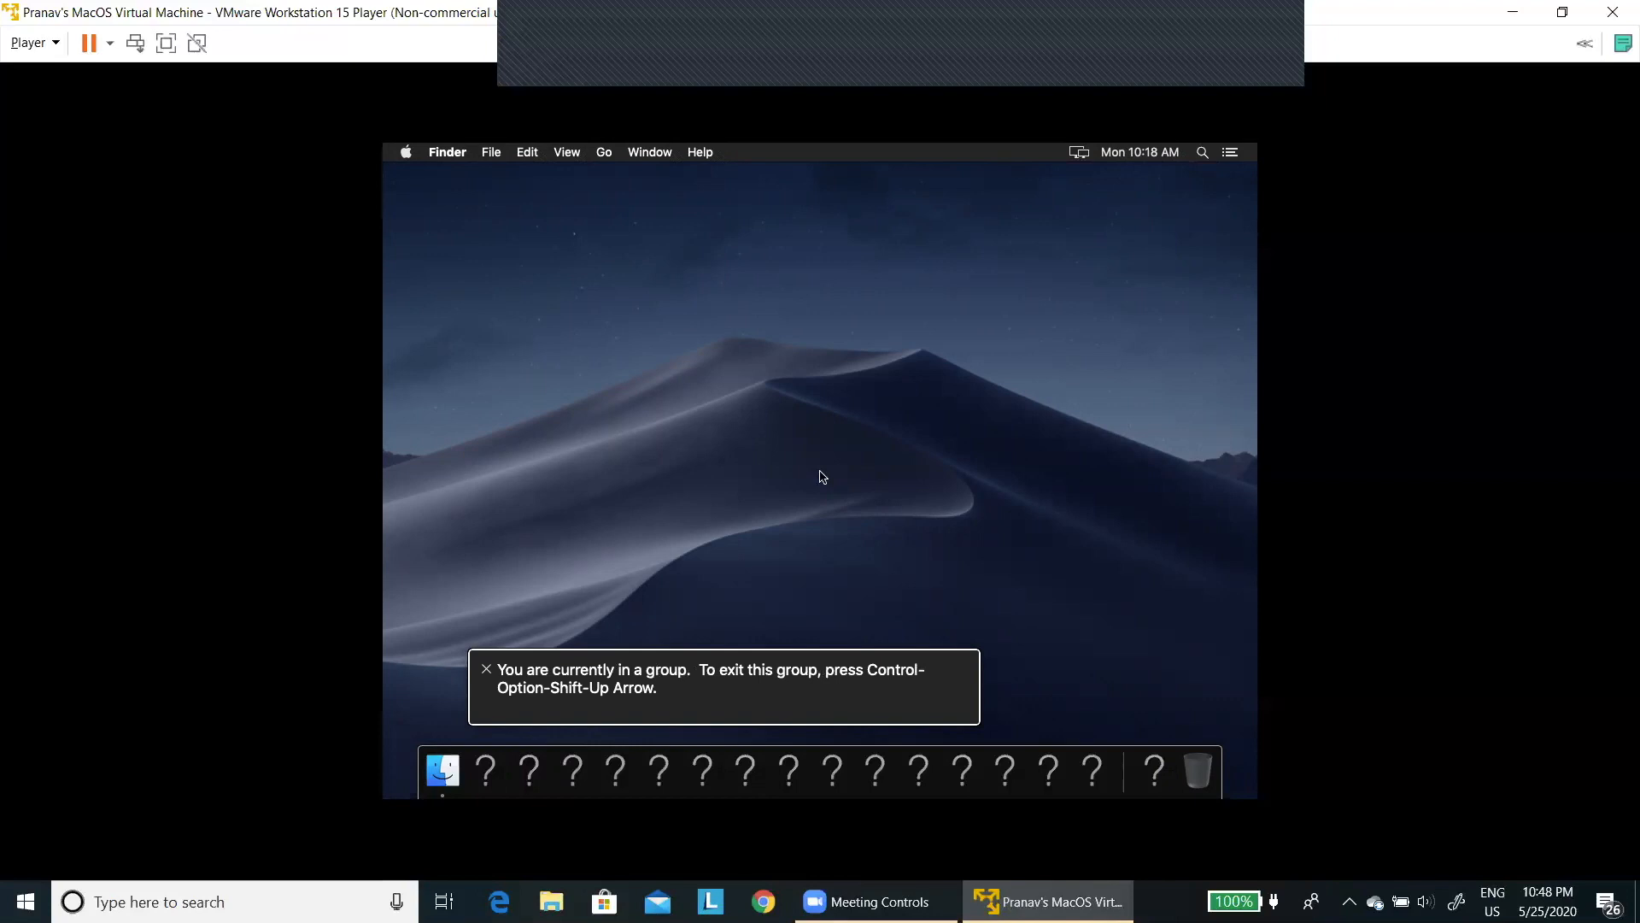
Examine the desktop and the first few Dock items with VoiceOver, and leave the Dock
key(ctrl+alt+Right)
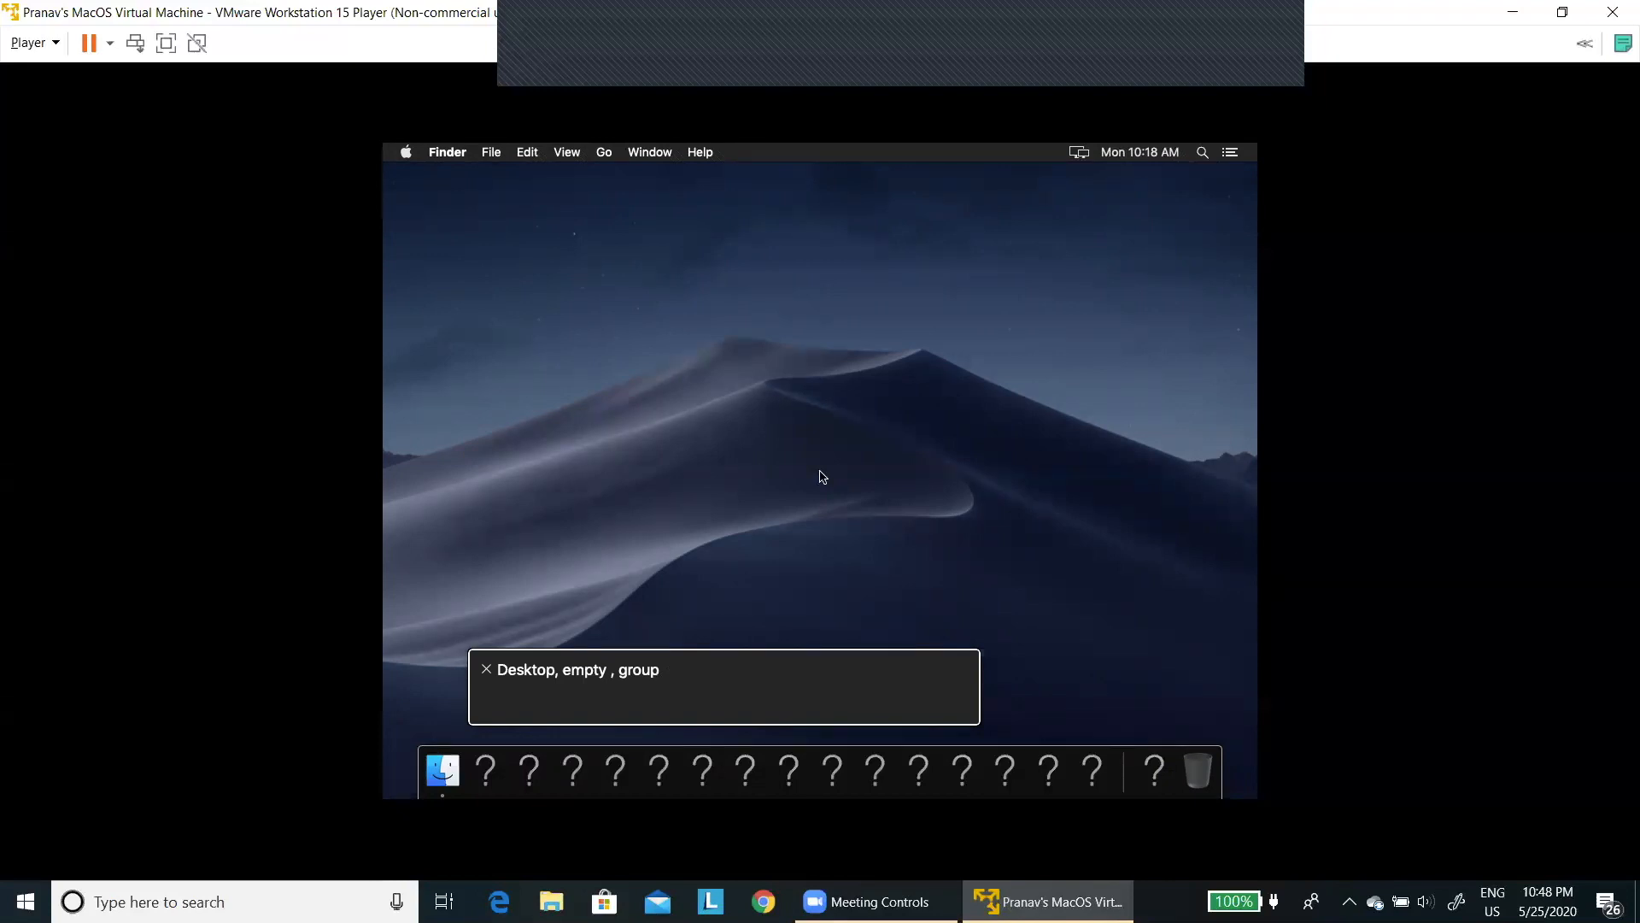
key(ctrl+alt+d)
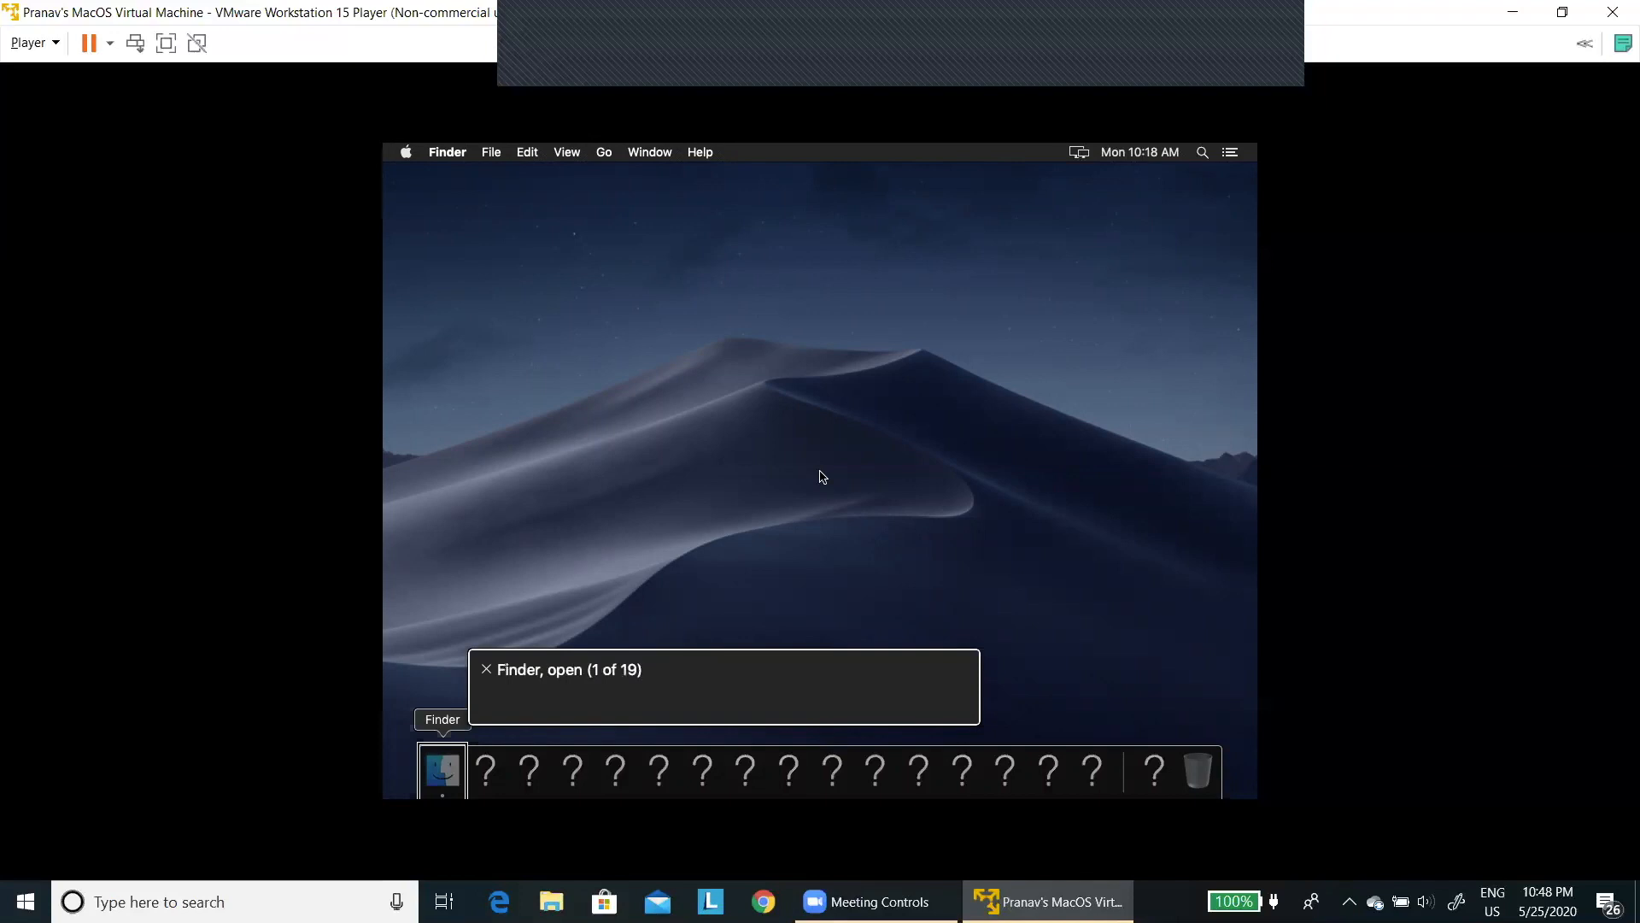
key(Right)
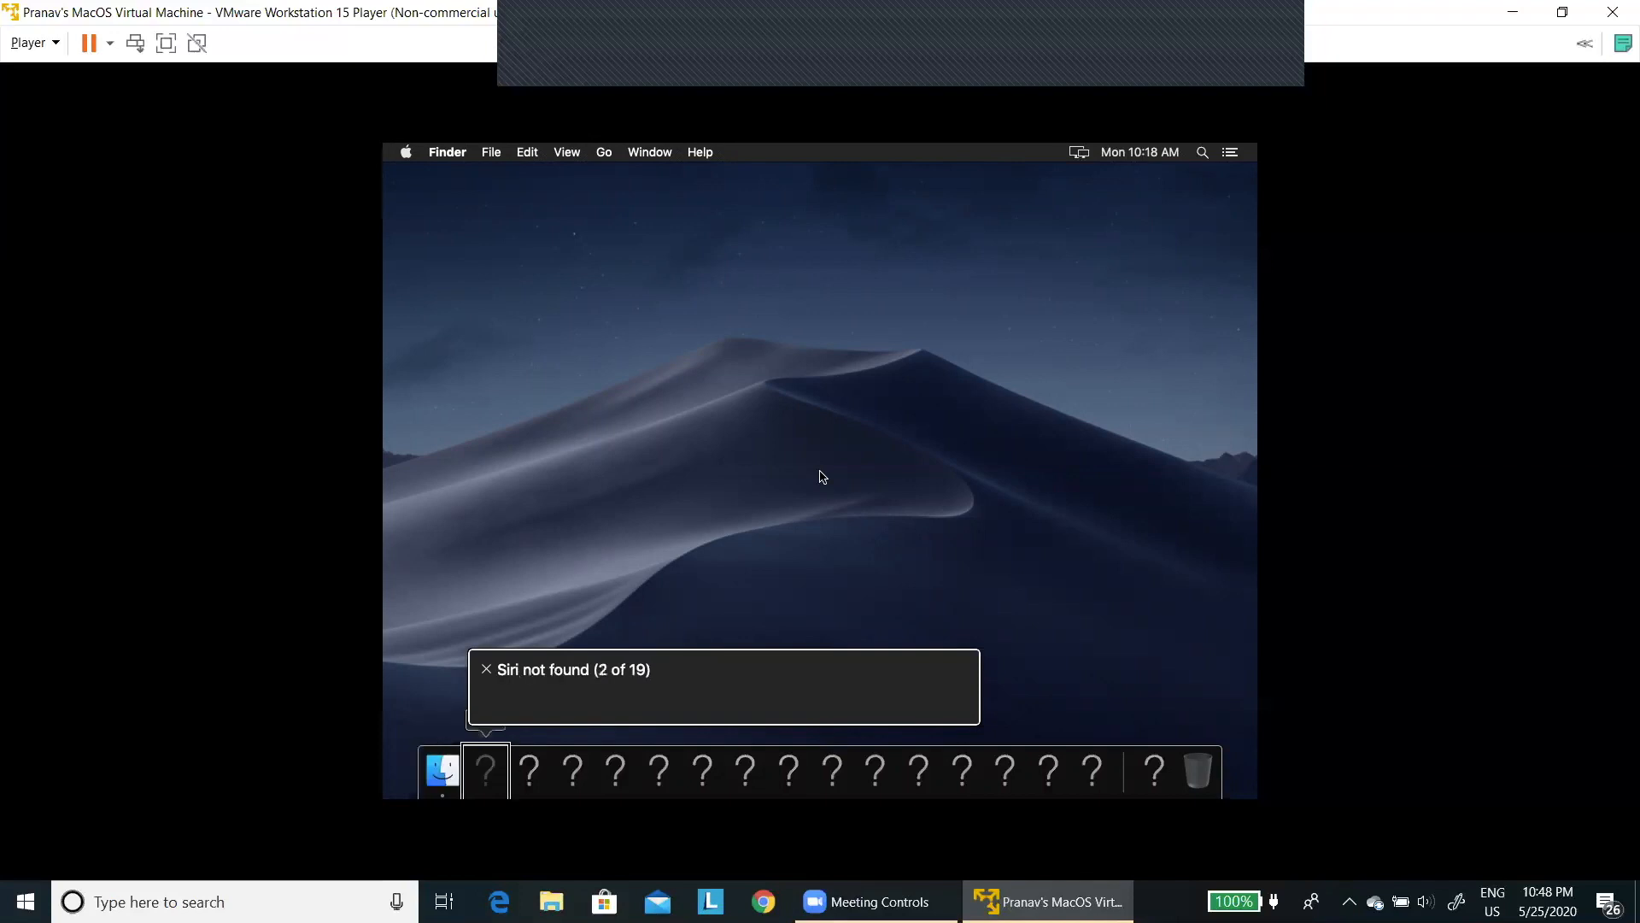
key(Left)
key(Right)
key(Right)
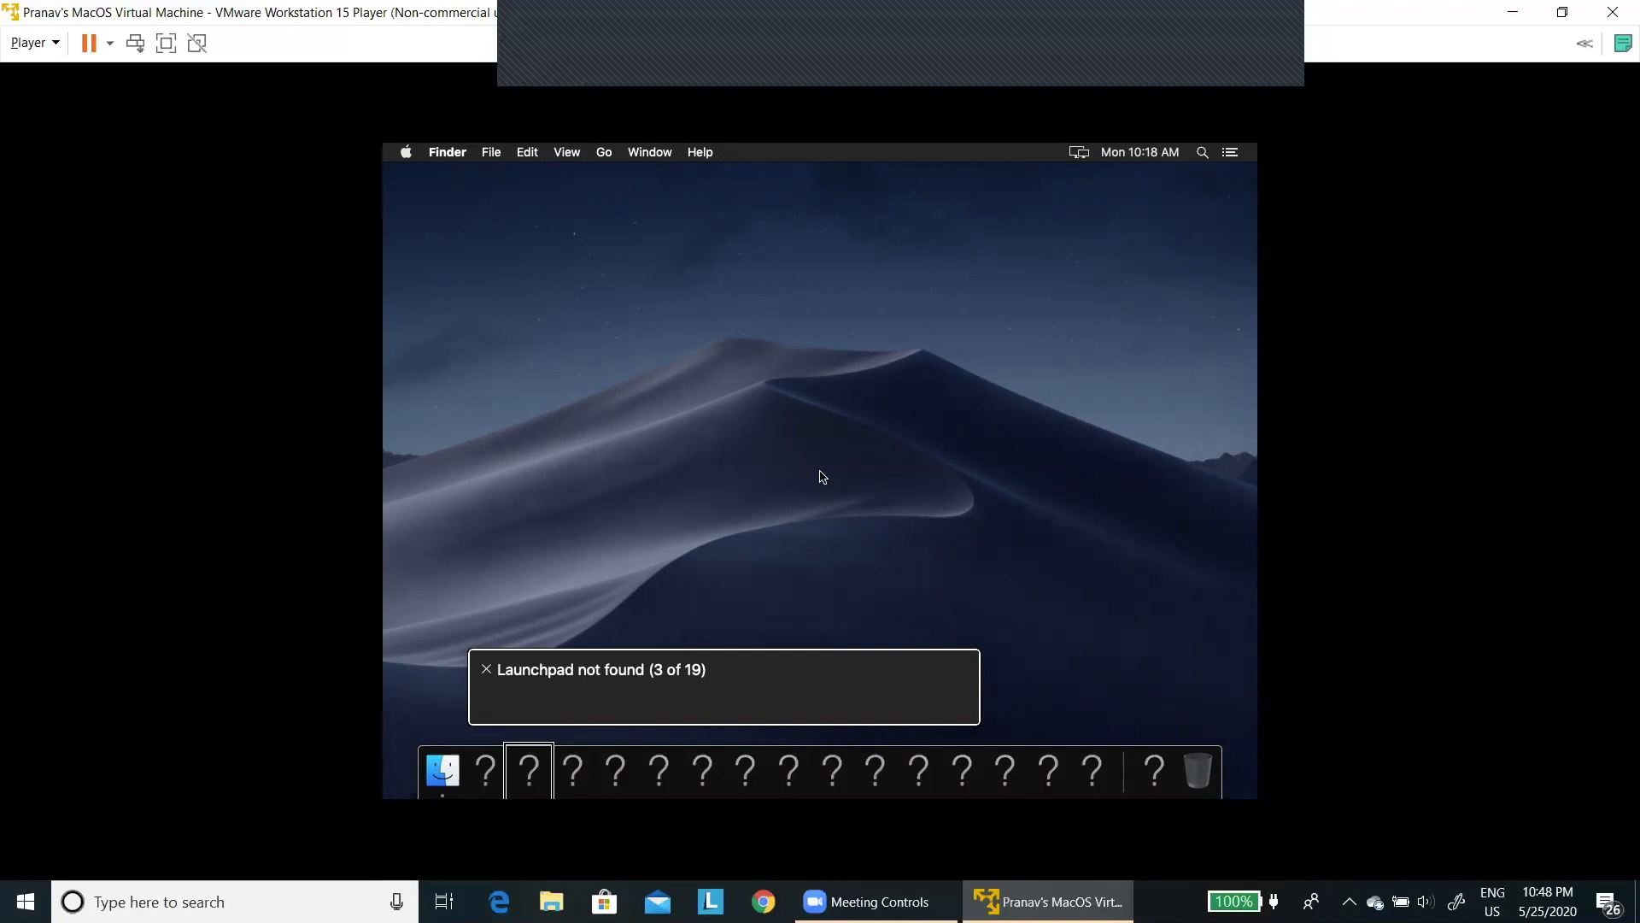
key(Escape)
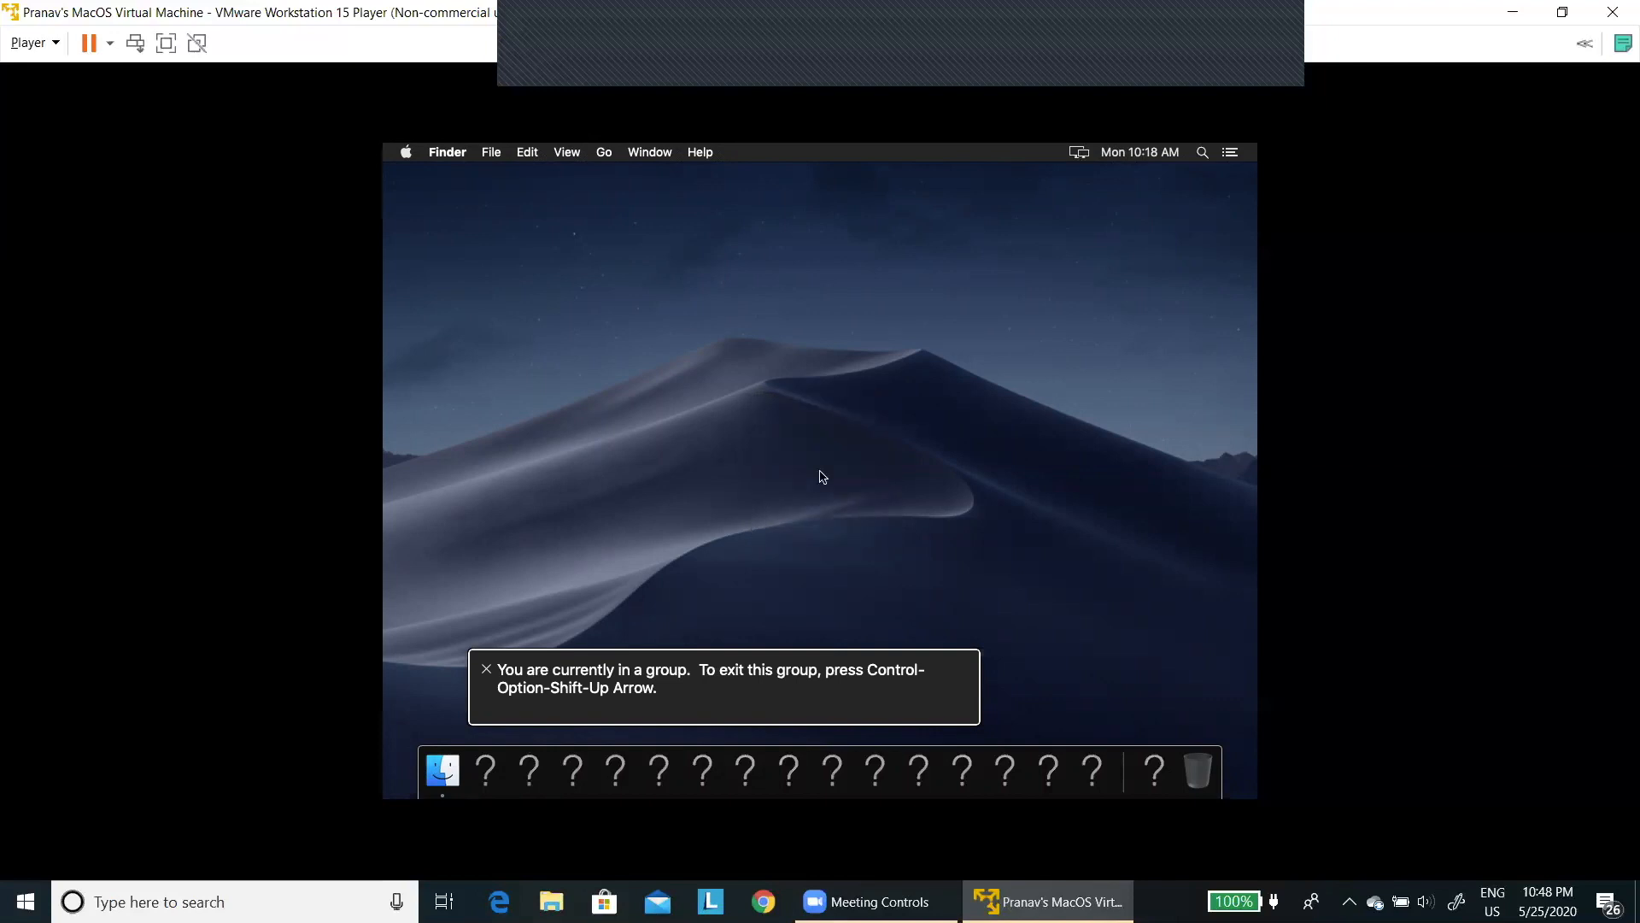
Look through VoiceOver's speech settings for pitch, volume, intonation and voice
key(ctrl+alt+super+Right)
key(ctrl+alt+super+Right)
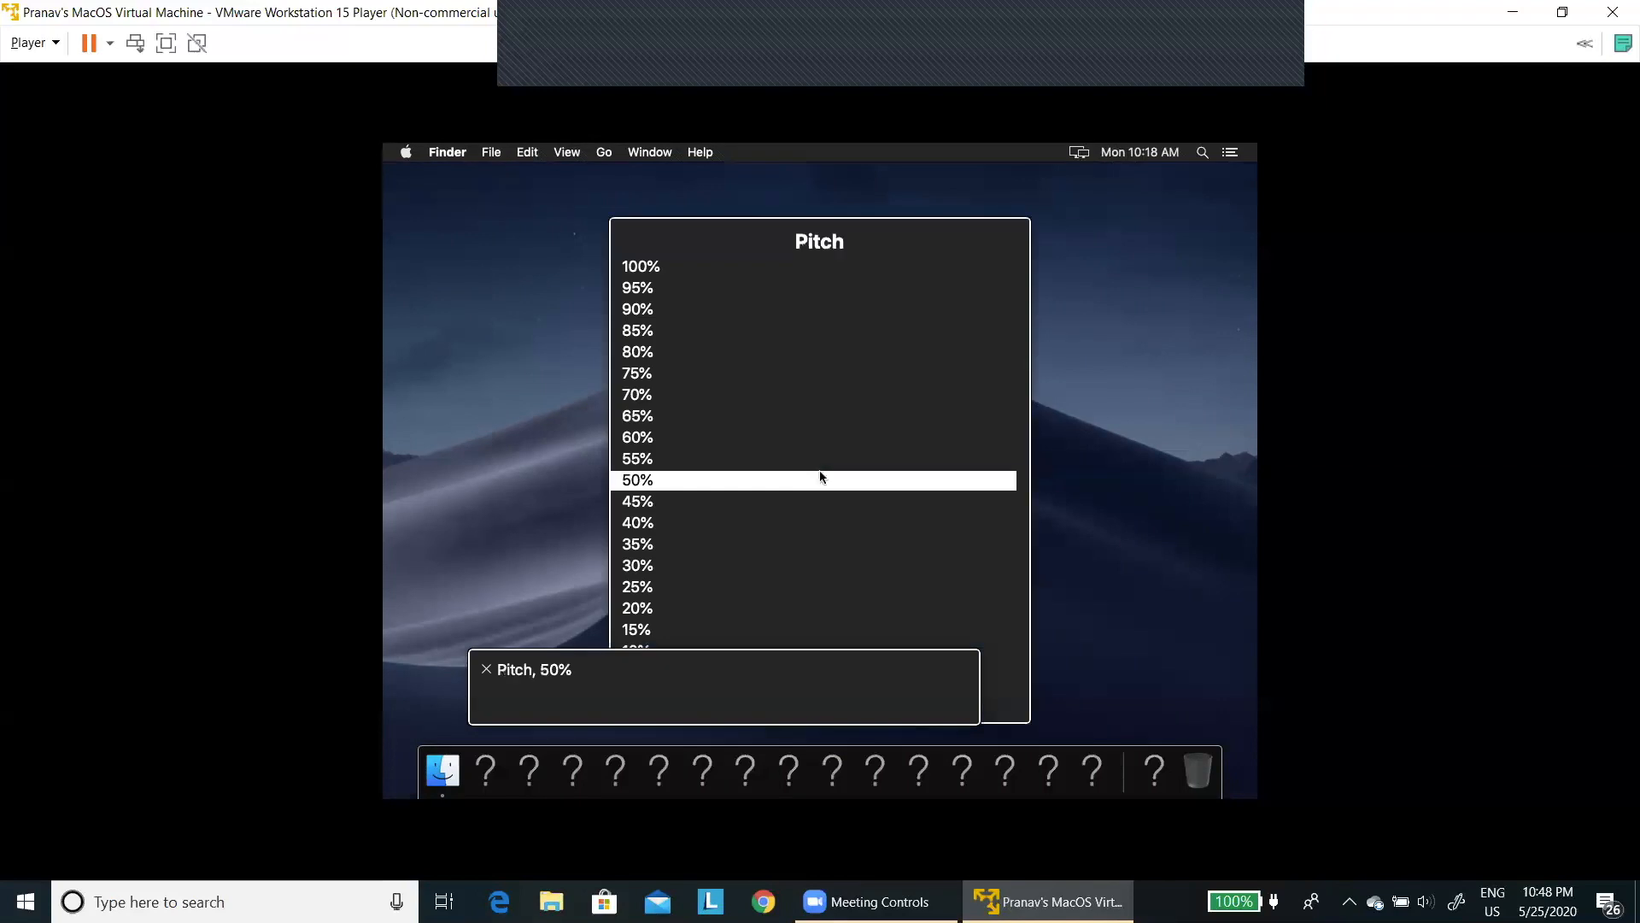
key(ctrl+alt+super+Left)
key(ctrl+alt+super+Left)
key(ctrl+alt+super+Left)
key(ctrl+alt+super+Left)
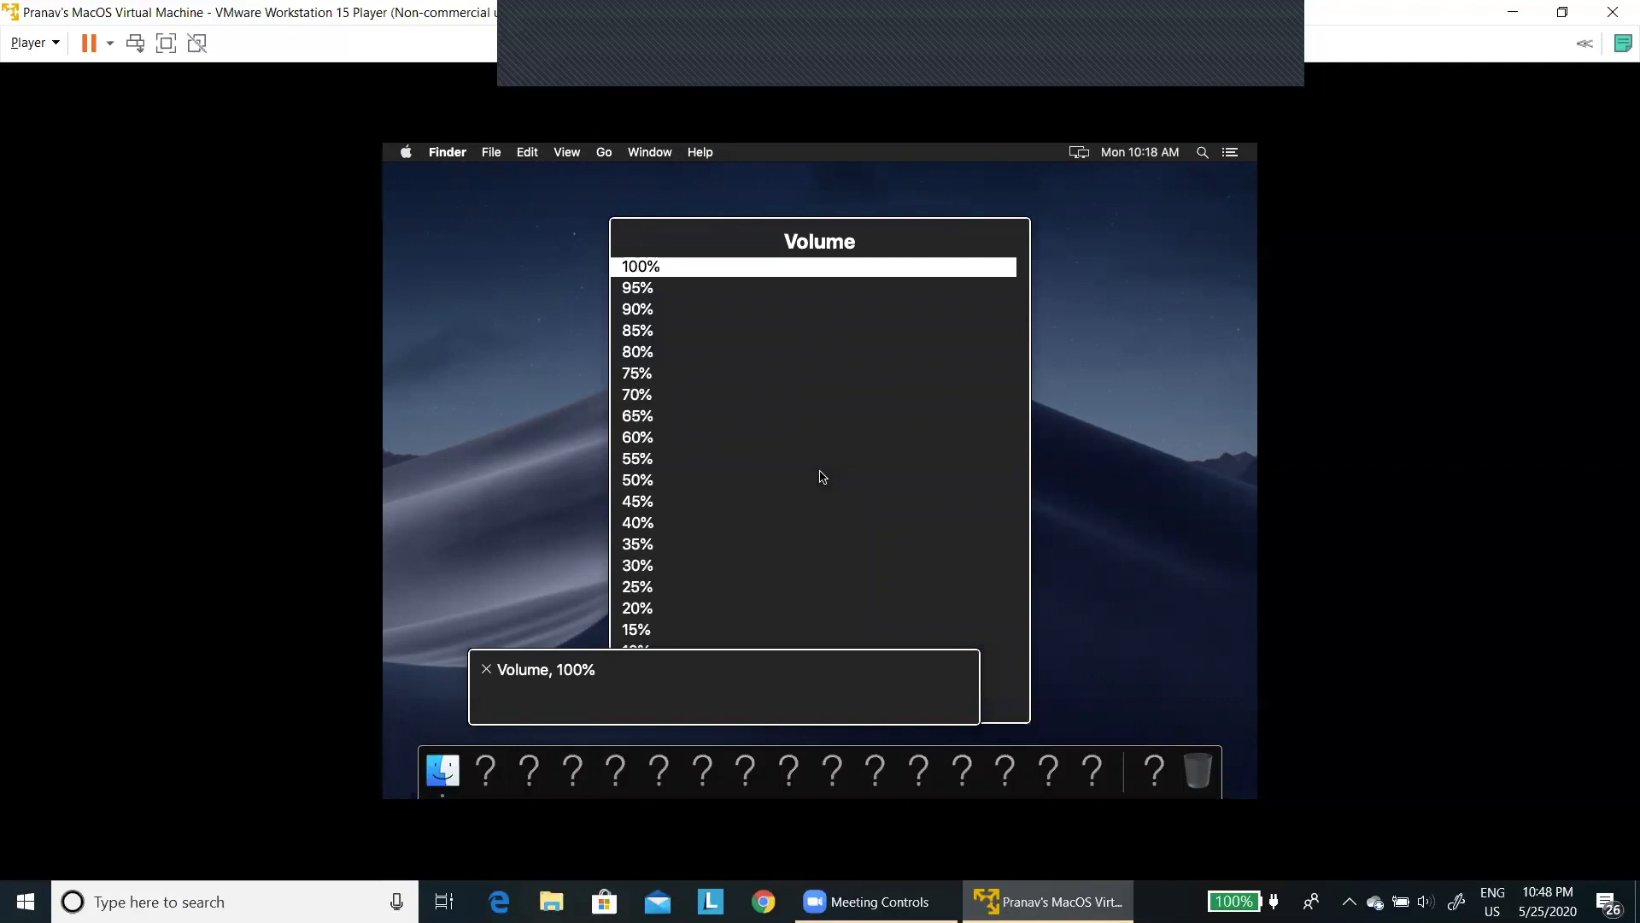
key(ctrl+alt+super+Left)
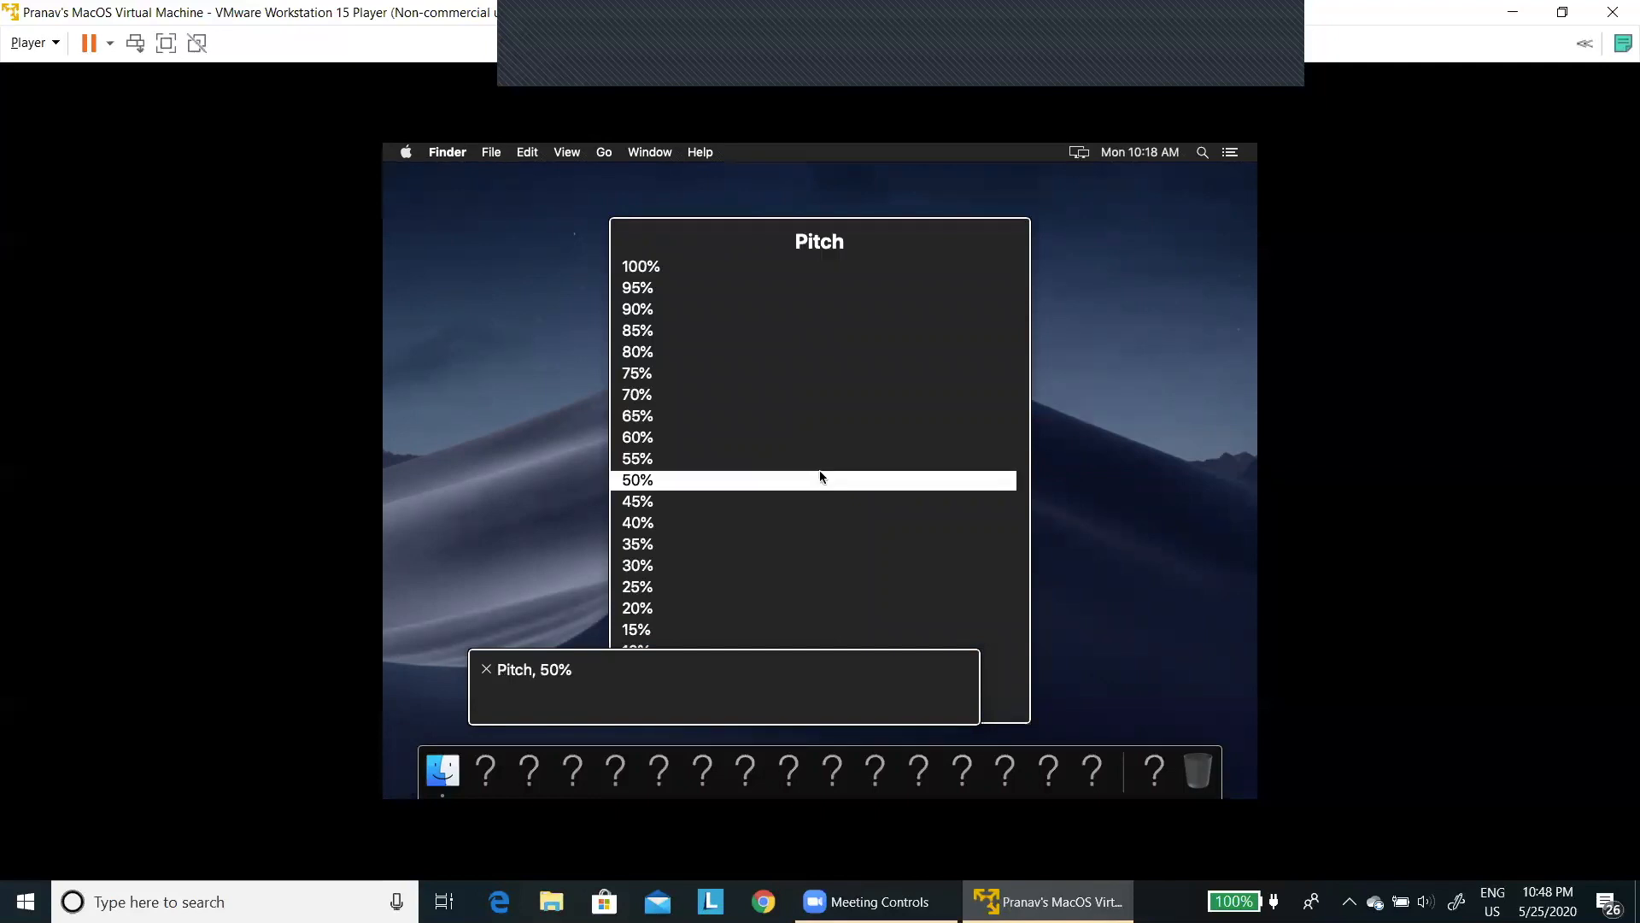
key(ctrl+alt+super+Right)
key(ctrl+alt+super+Right)
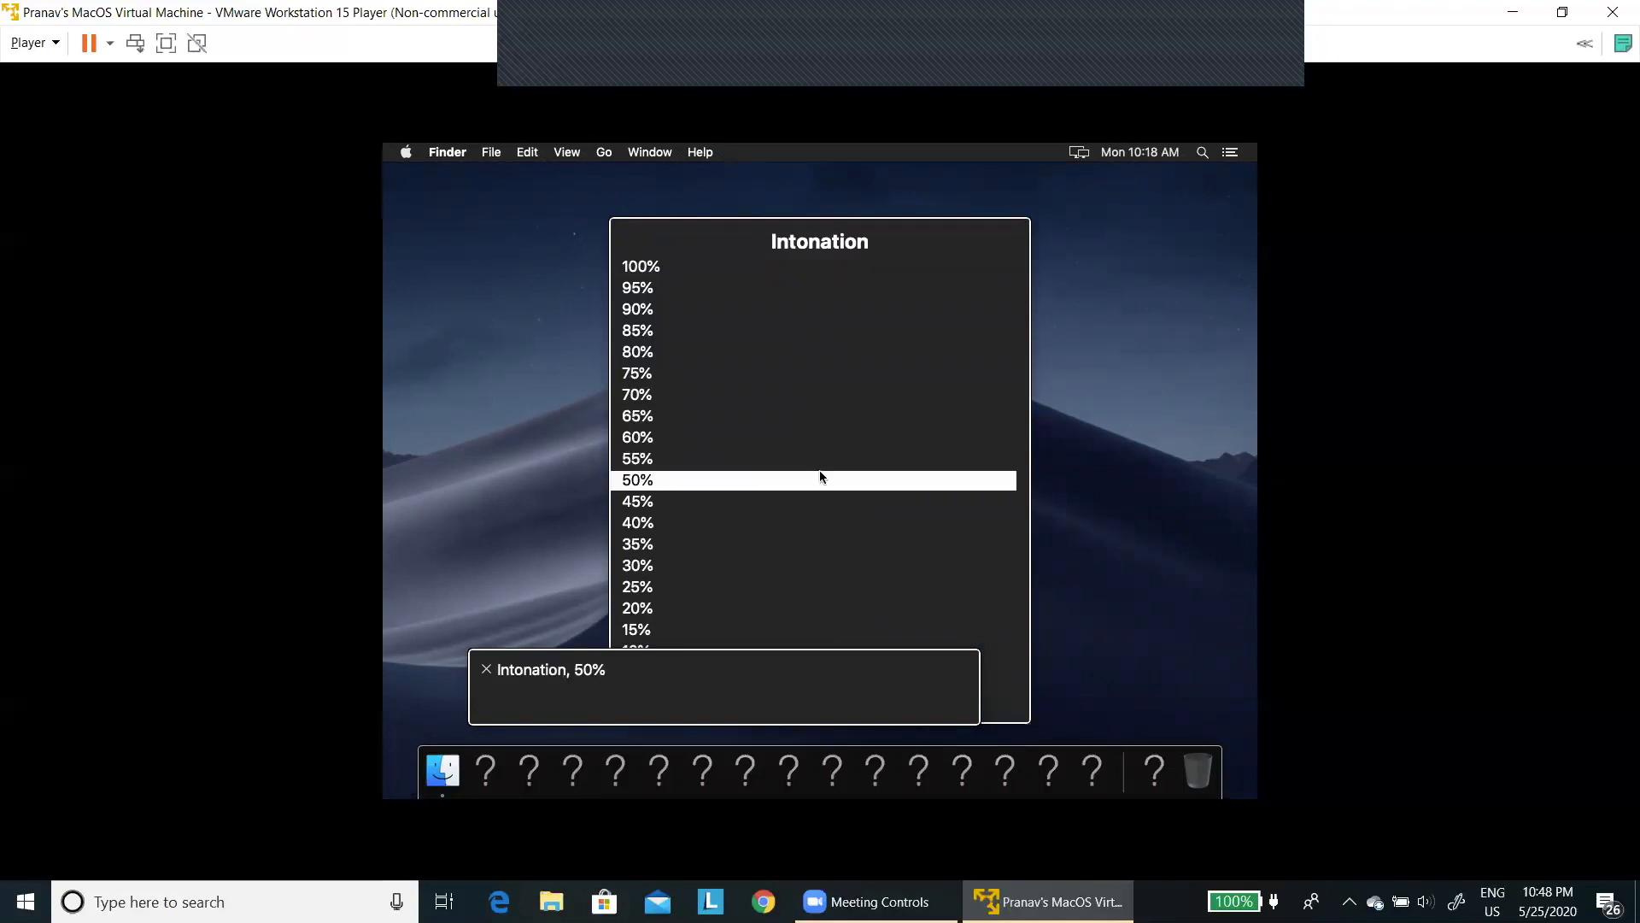
key(ctrl+alt+super+Right)
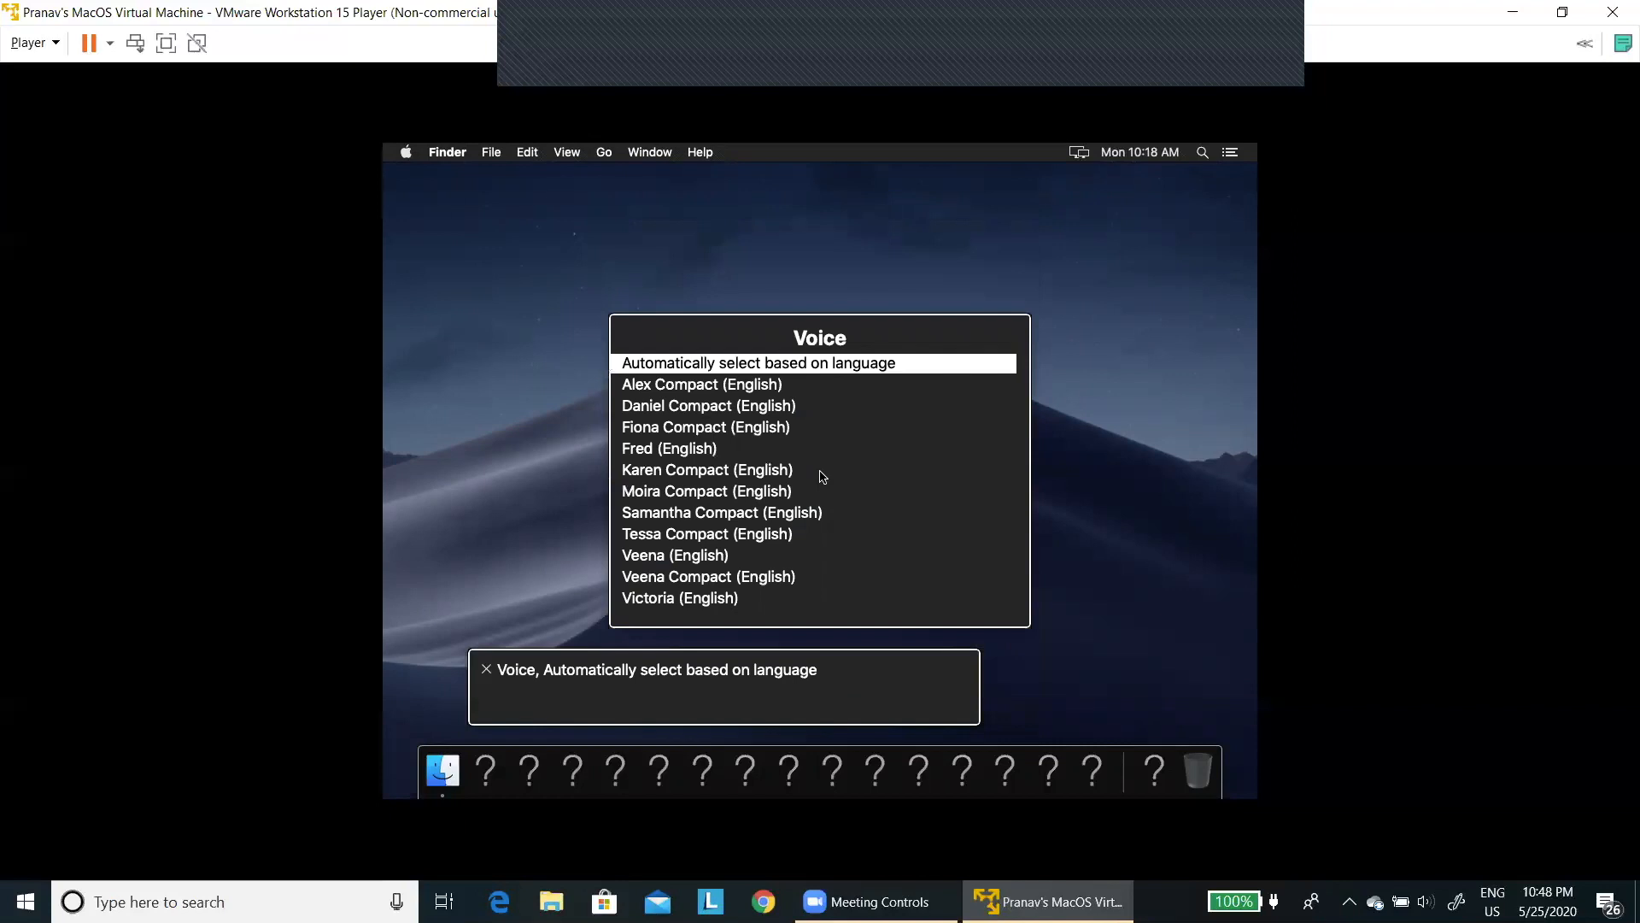
key(ctrl+alt+super+Down)
key(Escape)
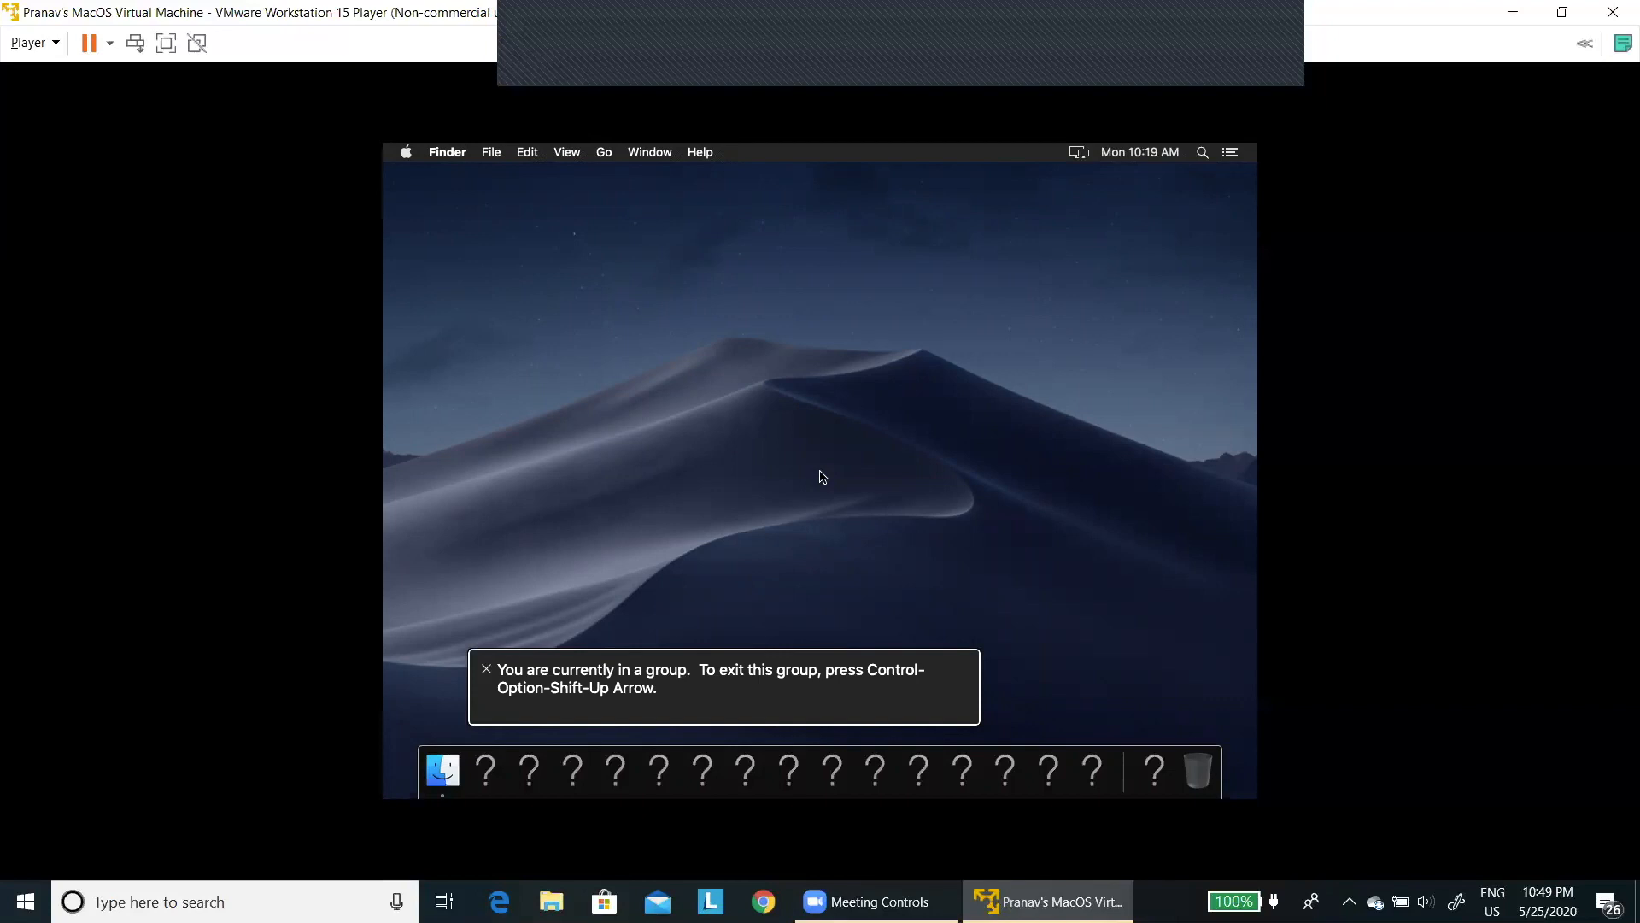
Turn on VoiceOver Quick Nav and start the VMware Tools installation for the virtual machine
key(Left+Right)
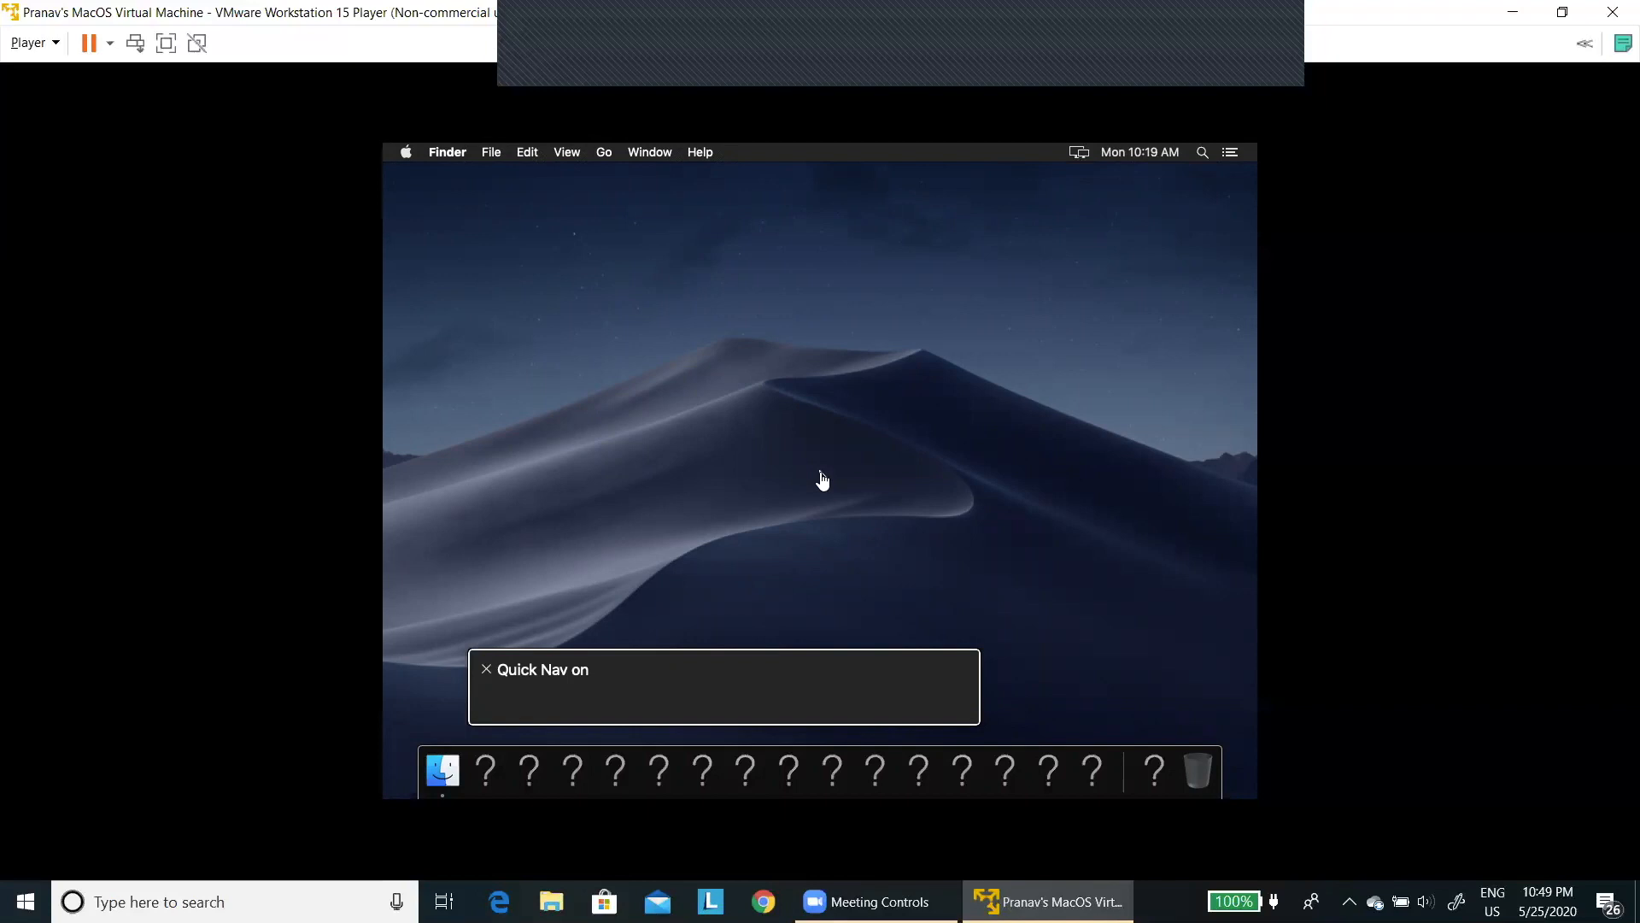
key(alt)
key(Return)
key(Down)
key(Down)
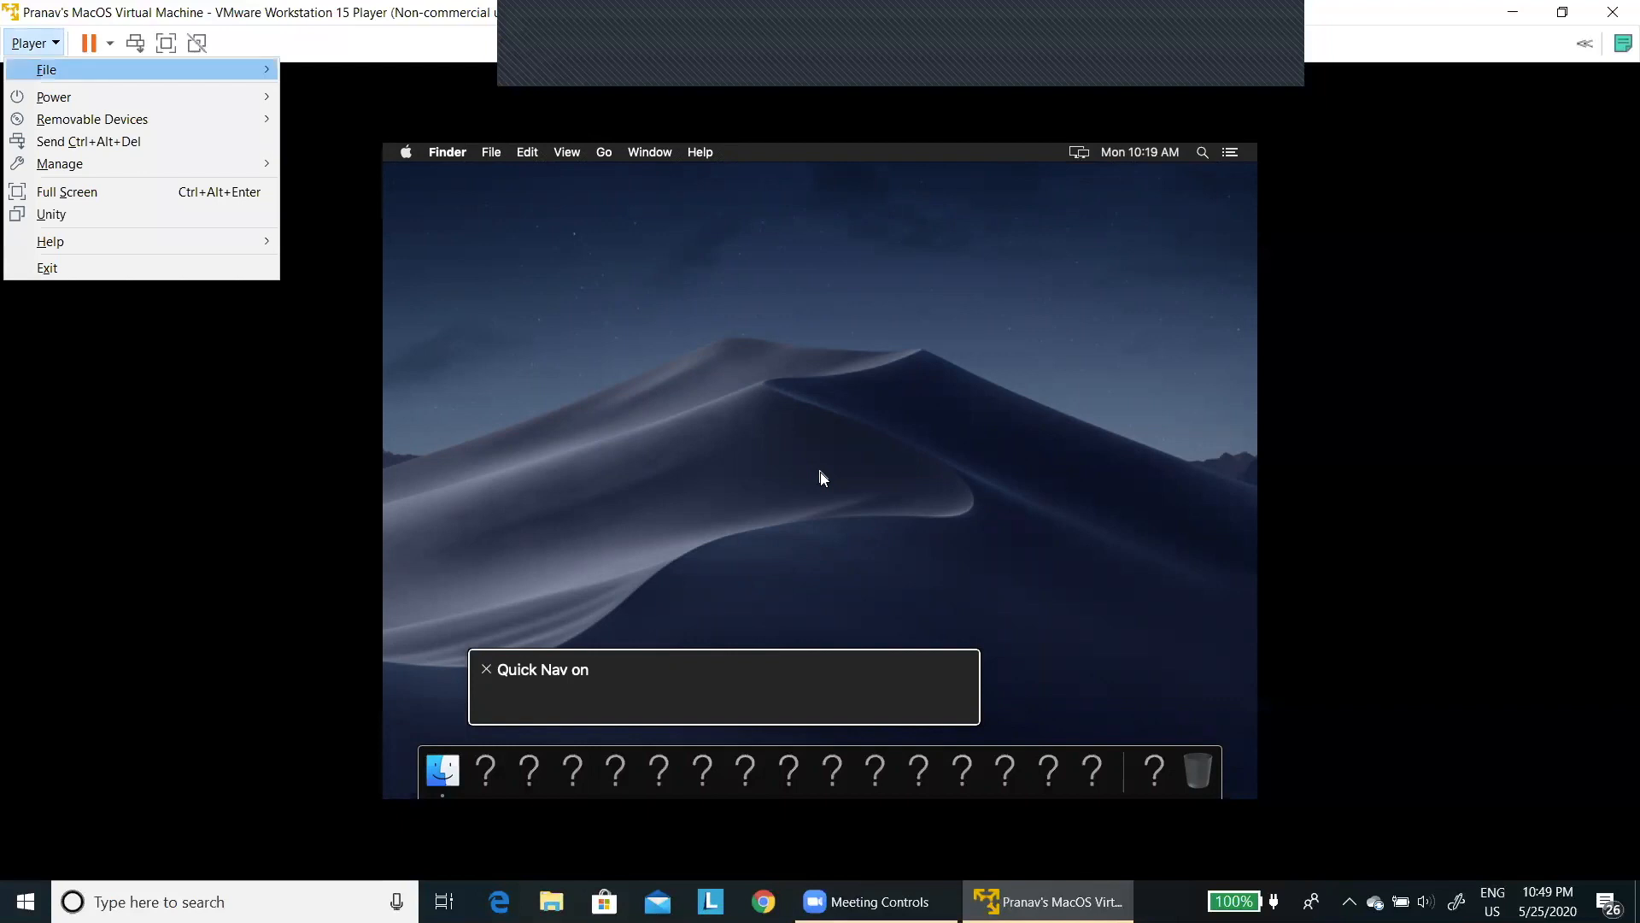
key(Down)
key(Down)
key(Down)
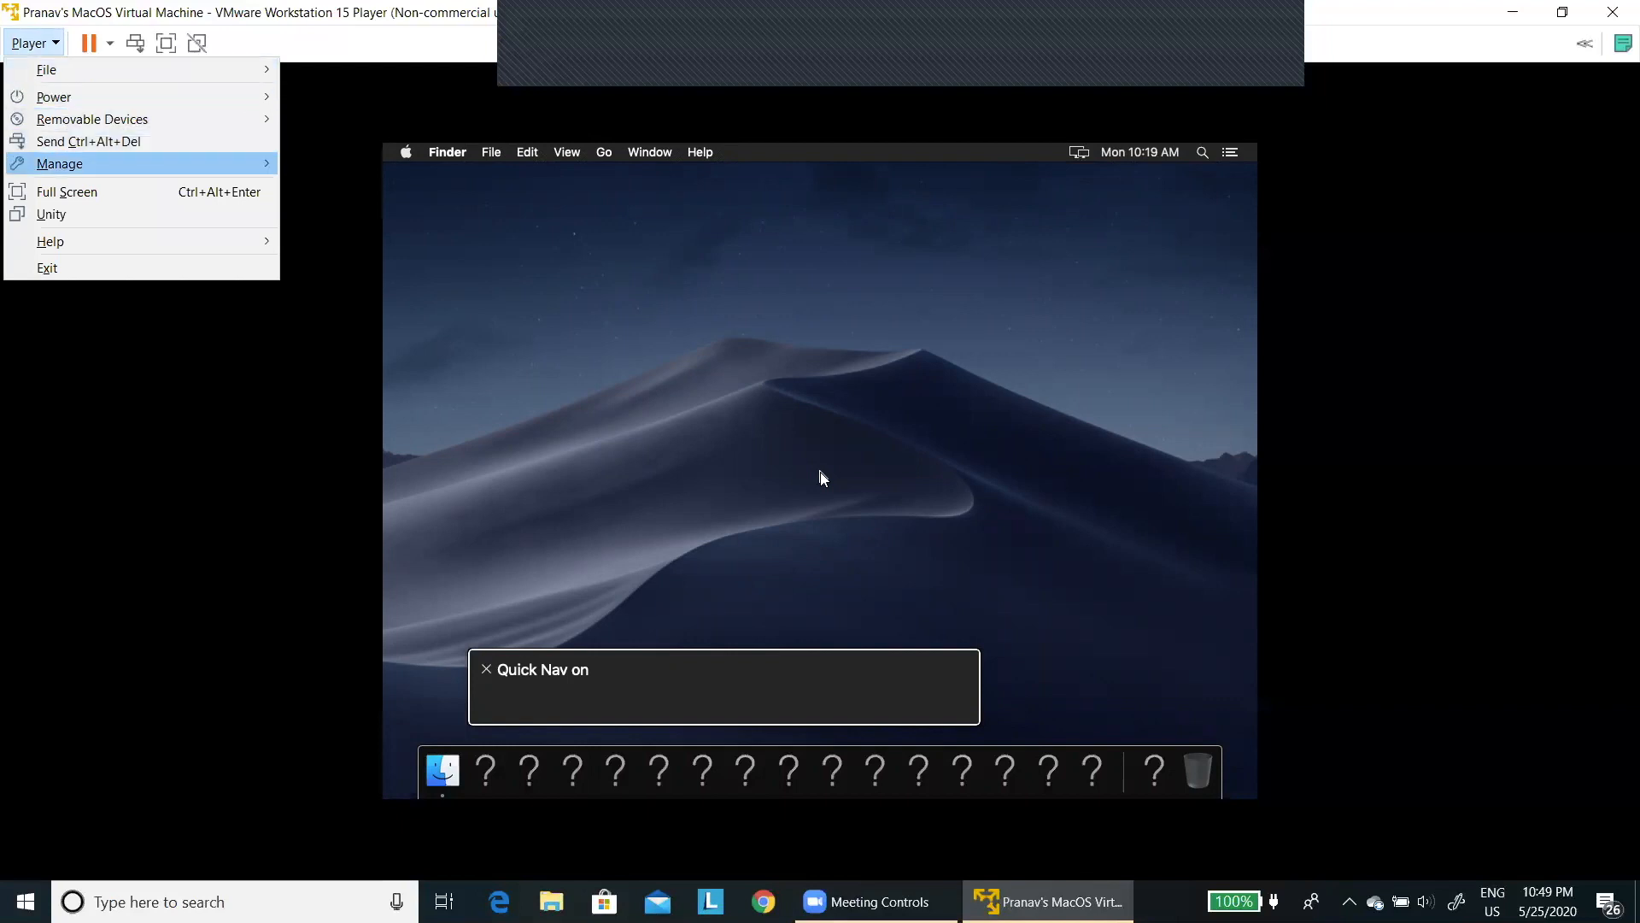
key(Right)
key(Return)
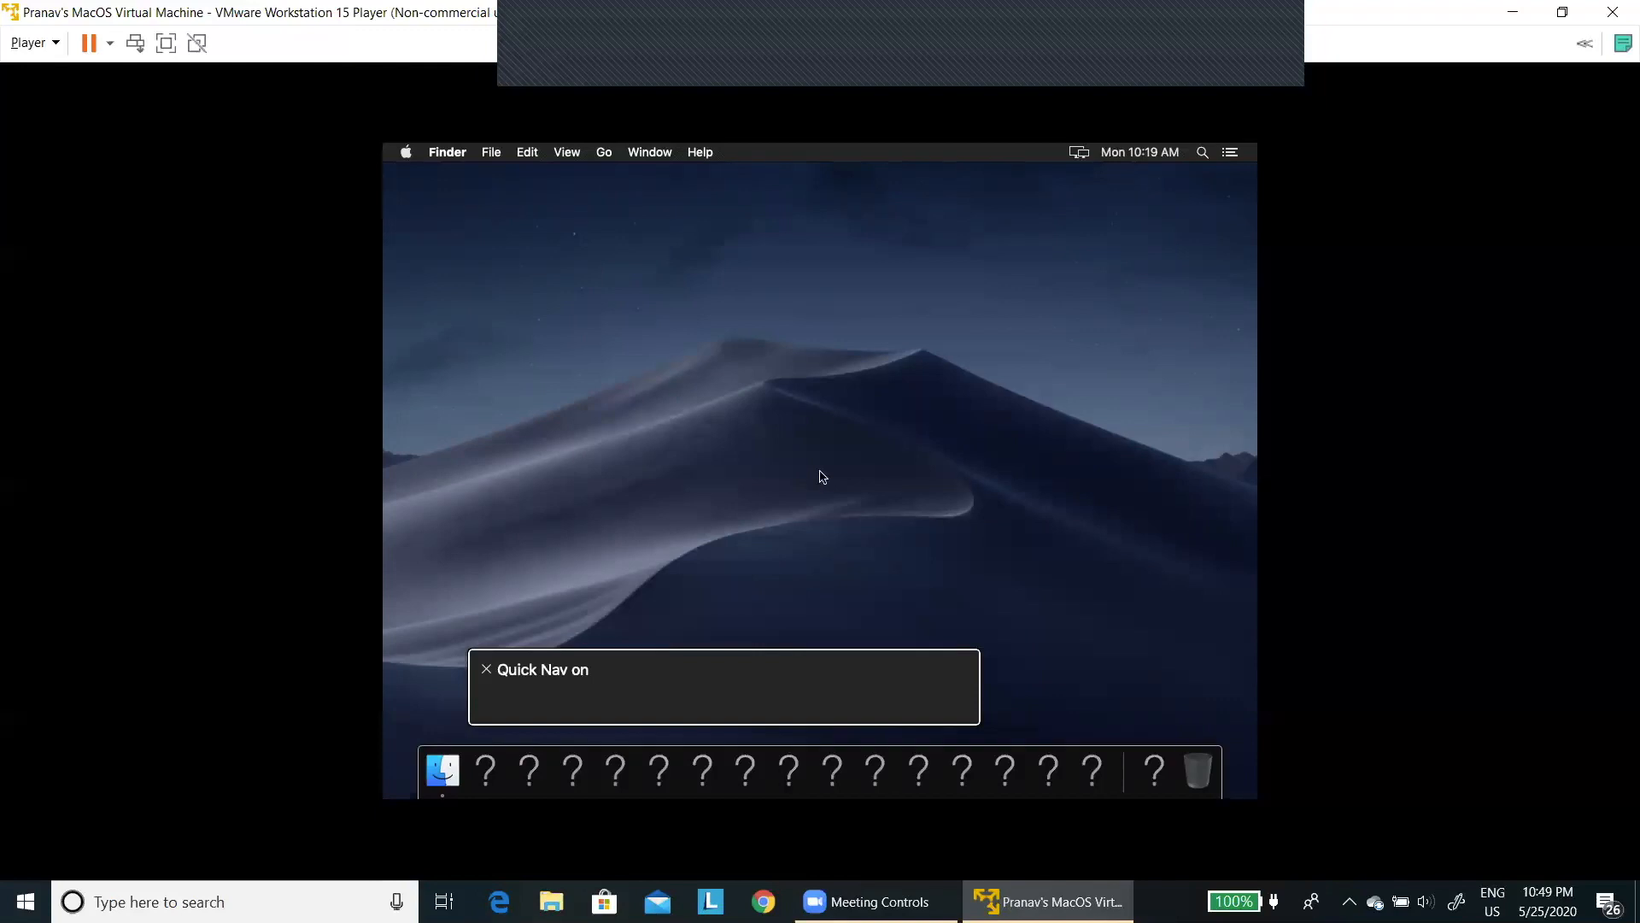
key(Right)
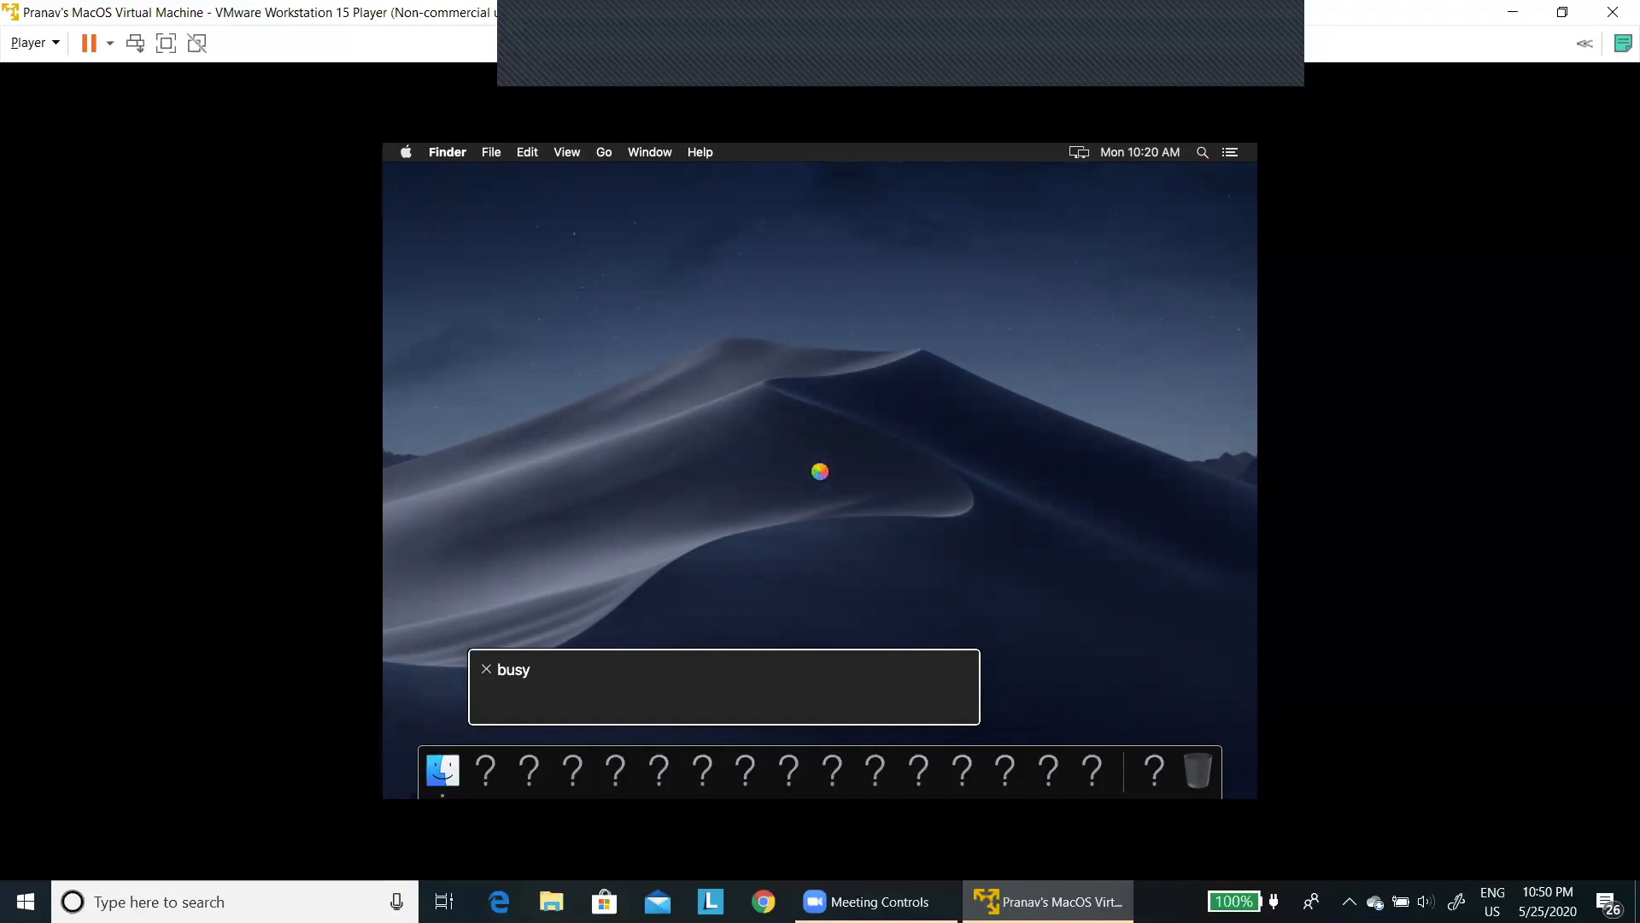
Move VoiceOver into the VMware Tools window and go through its Install VMware Tools and Uninstall VMware Tools items
key(super+Tab)
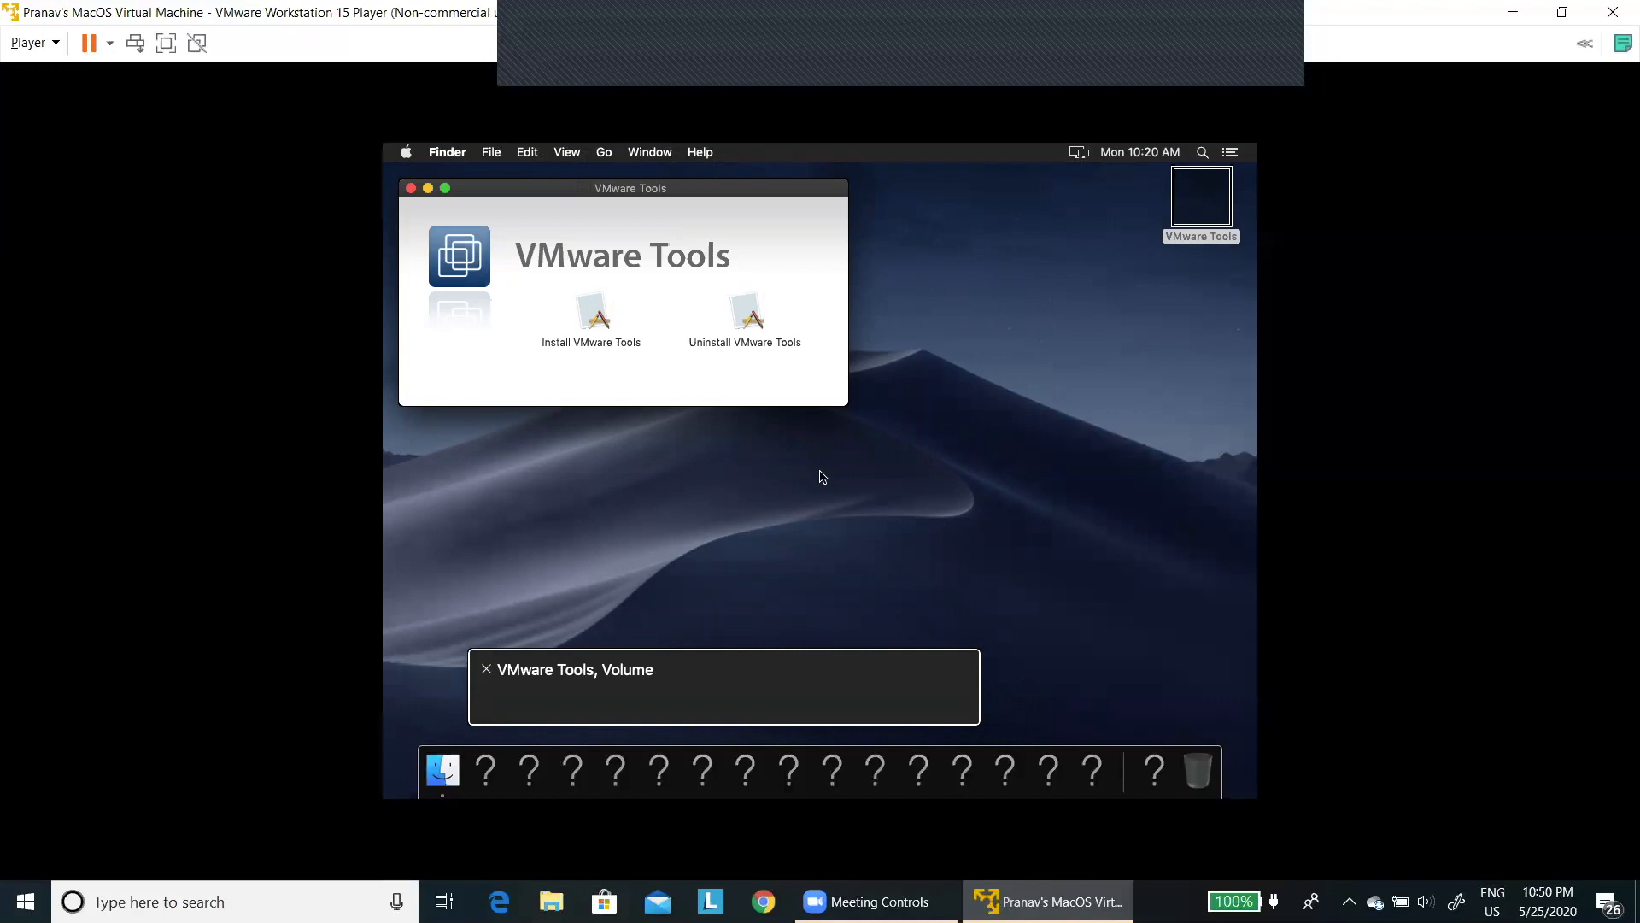
key(Right)
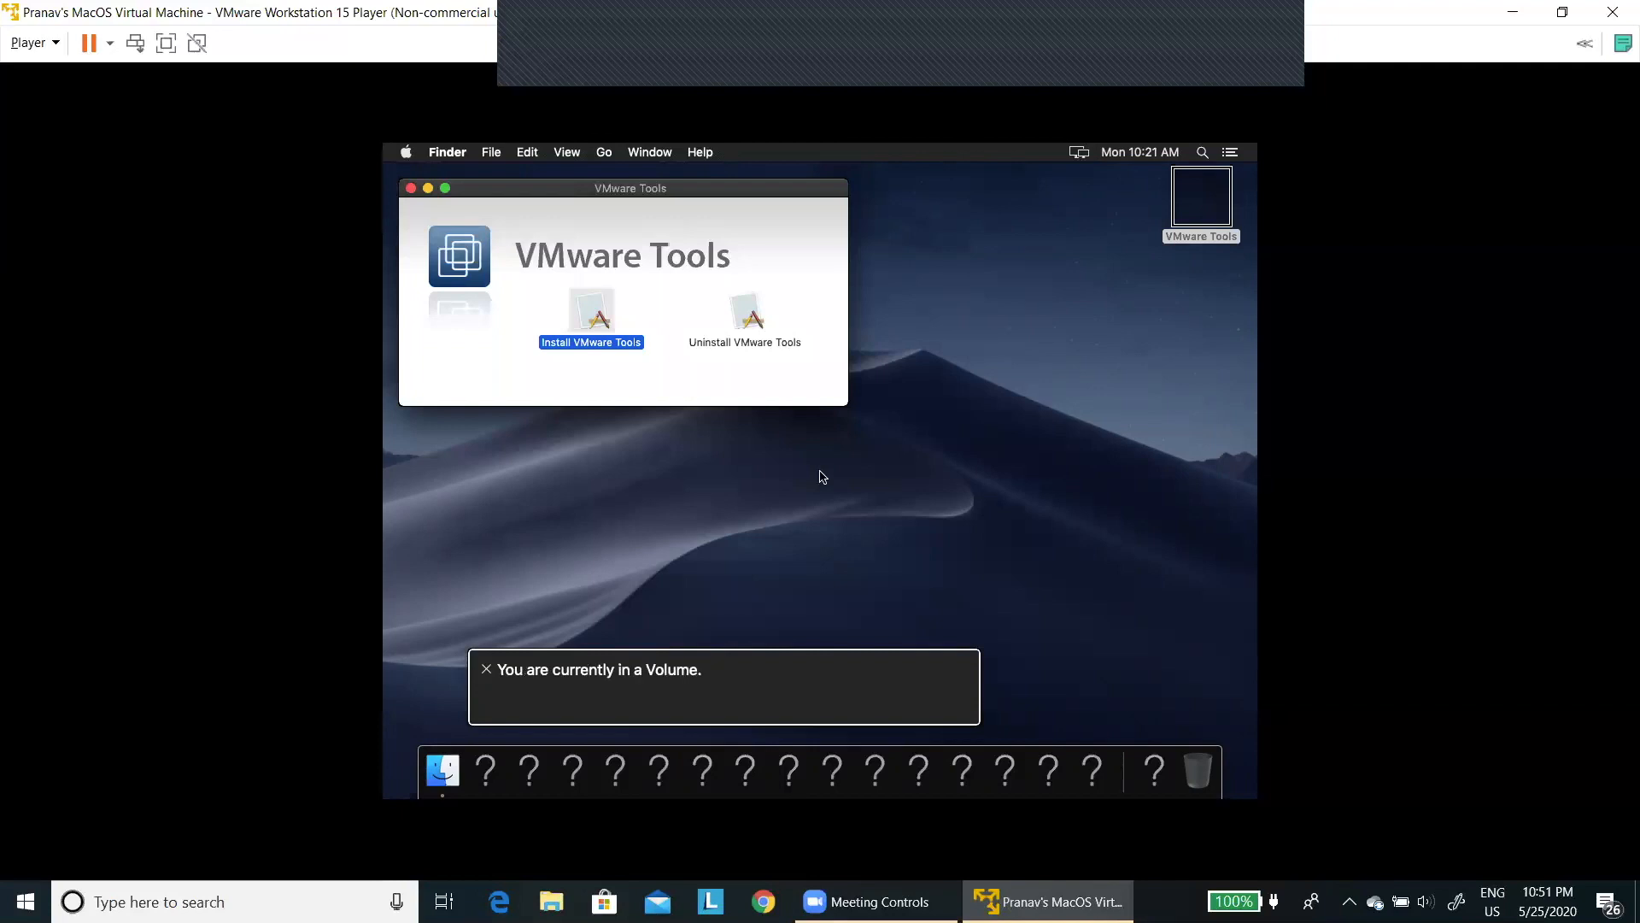
key(ctrl+alt+shift+Up)
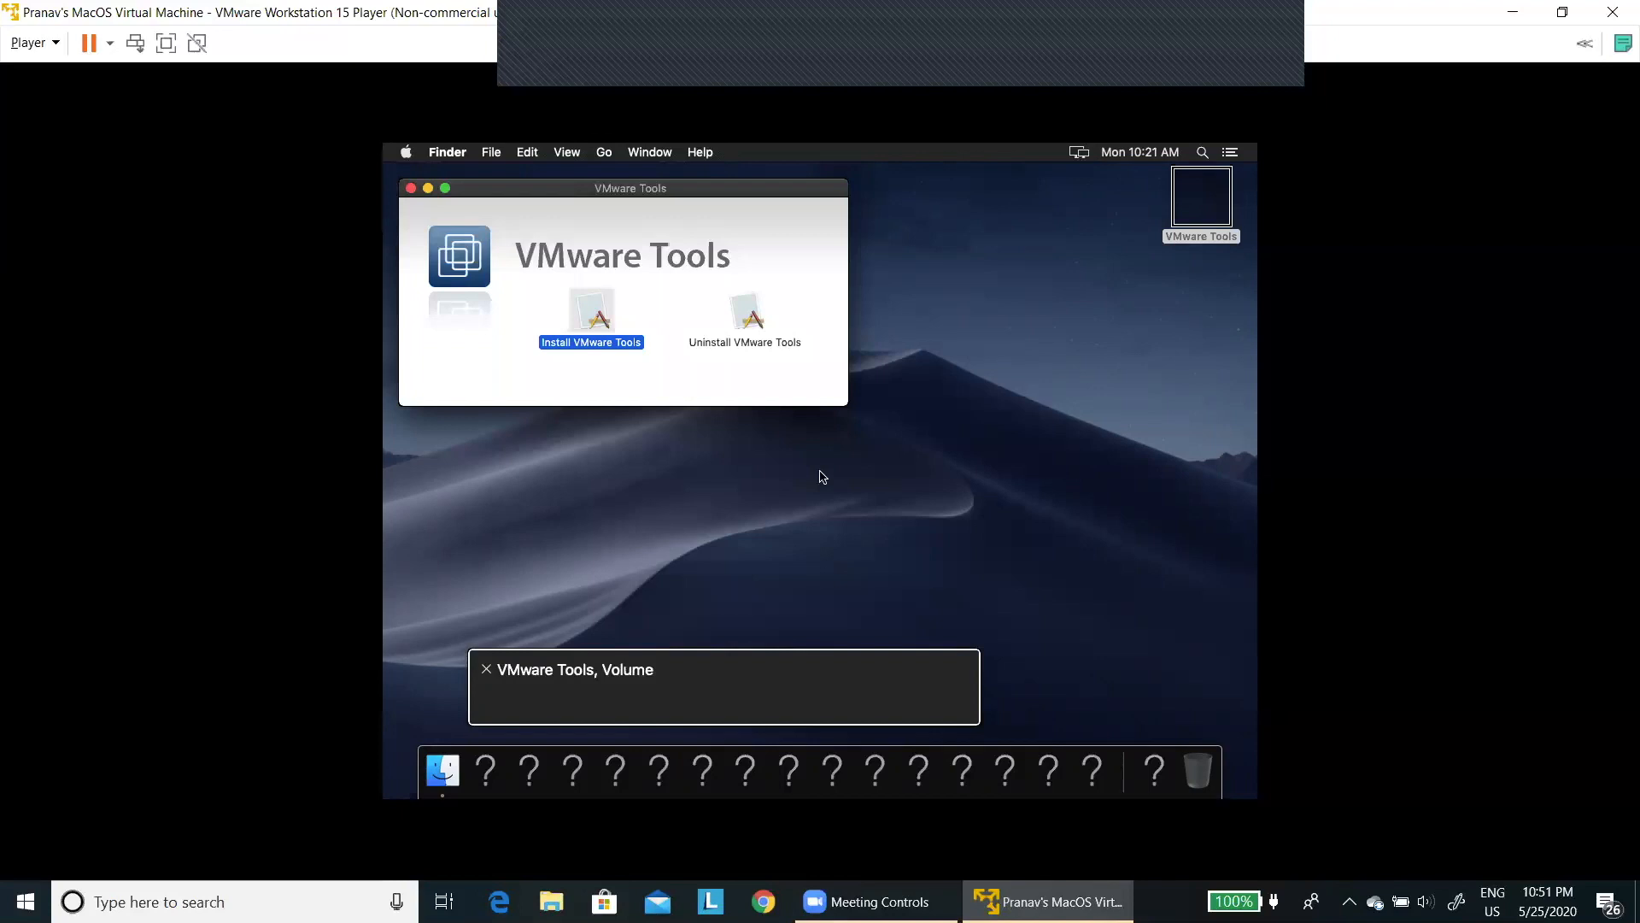
key(ctrl+alt+space)
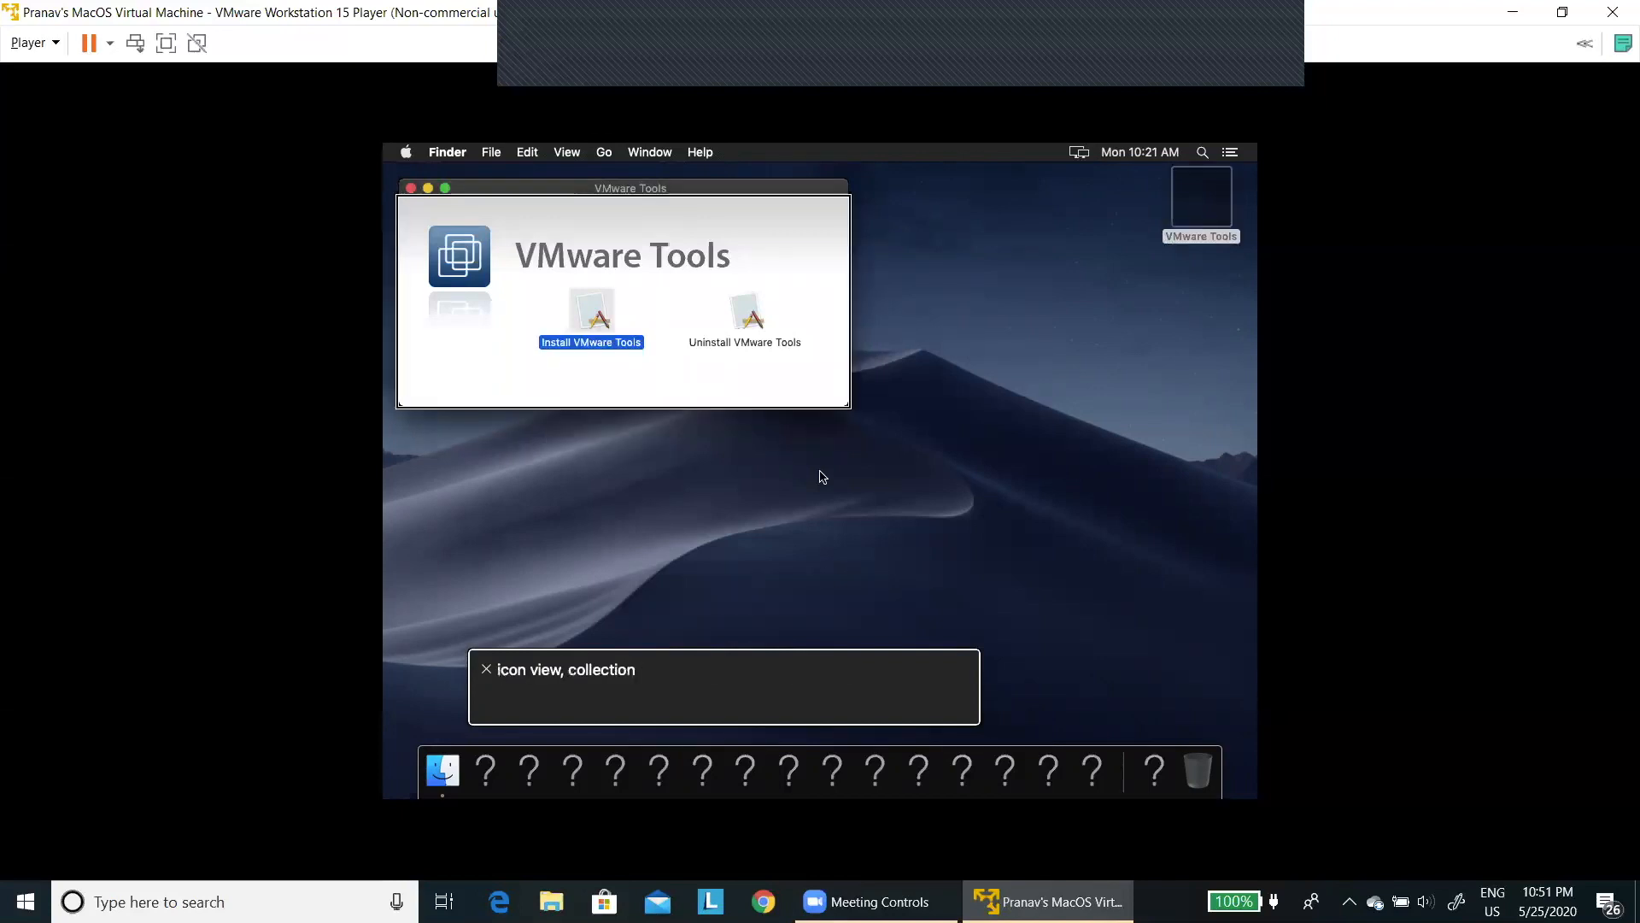
key(ctrl+alt+shift+Down)
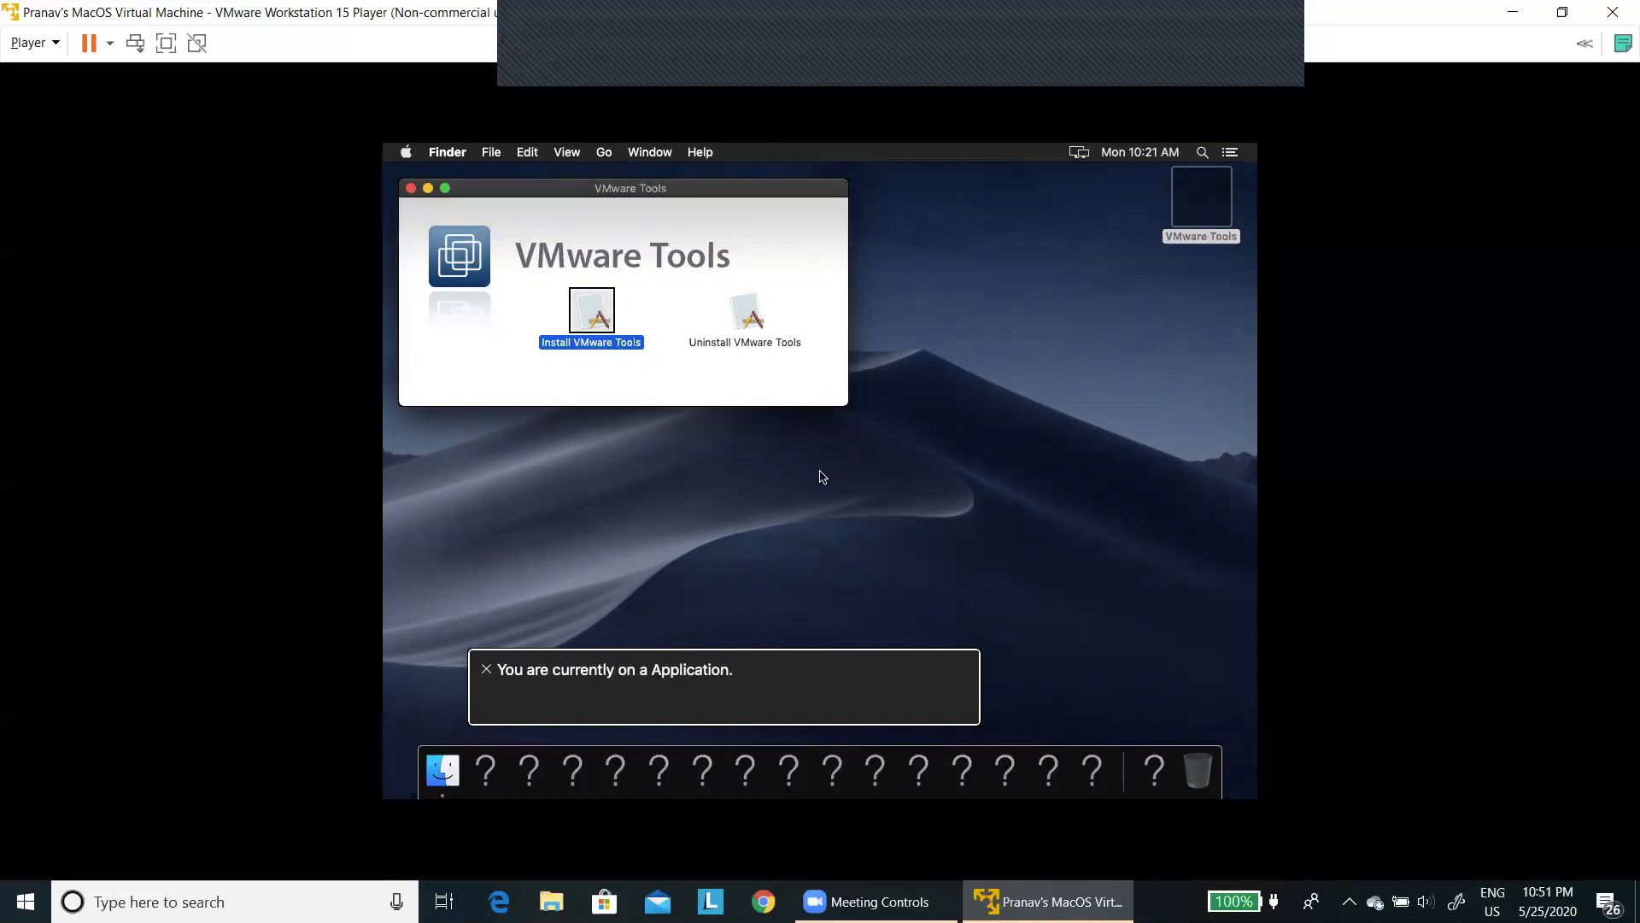
key(ctrl+alt+Right)
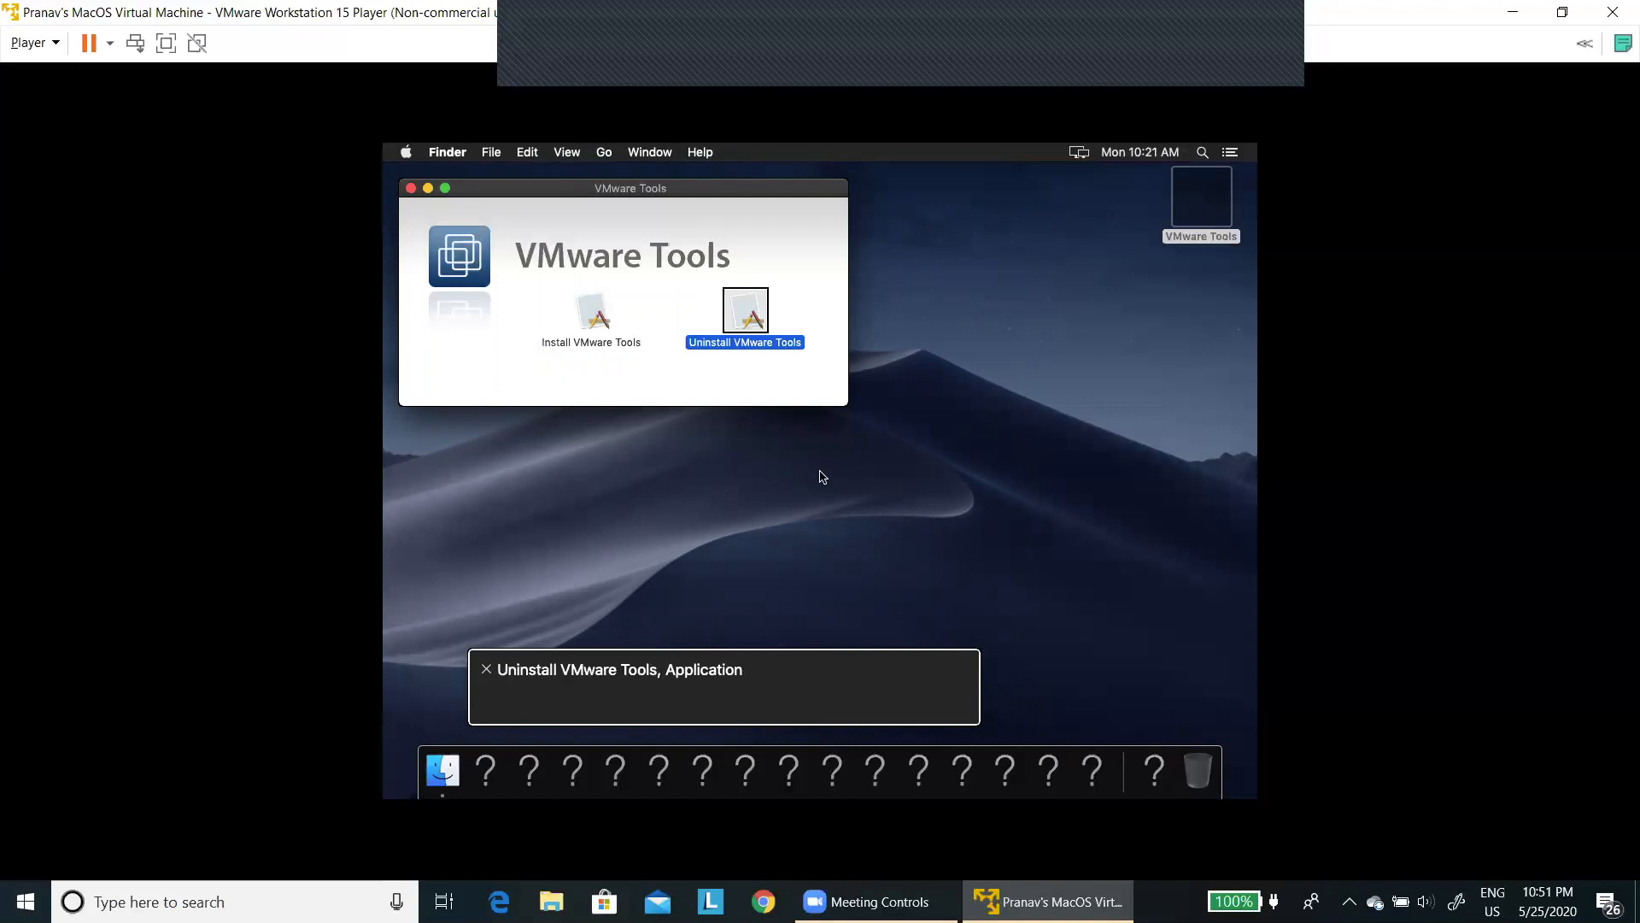
Examine the Quick Look preview of Uninstall VMware Tools with VoiceOver, and close it to return to the VMware Tools window
key(ctrl+alt+Left)
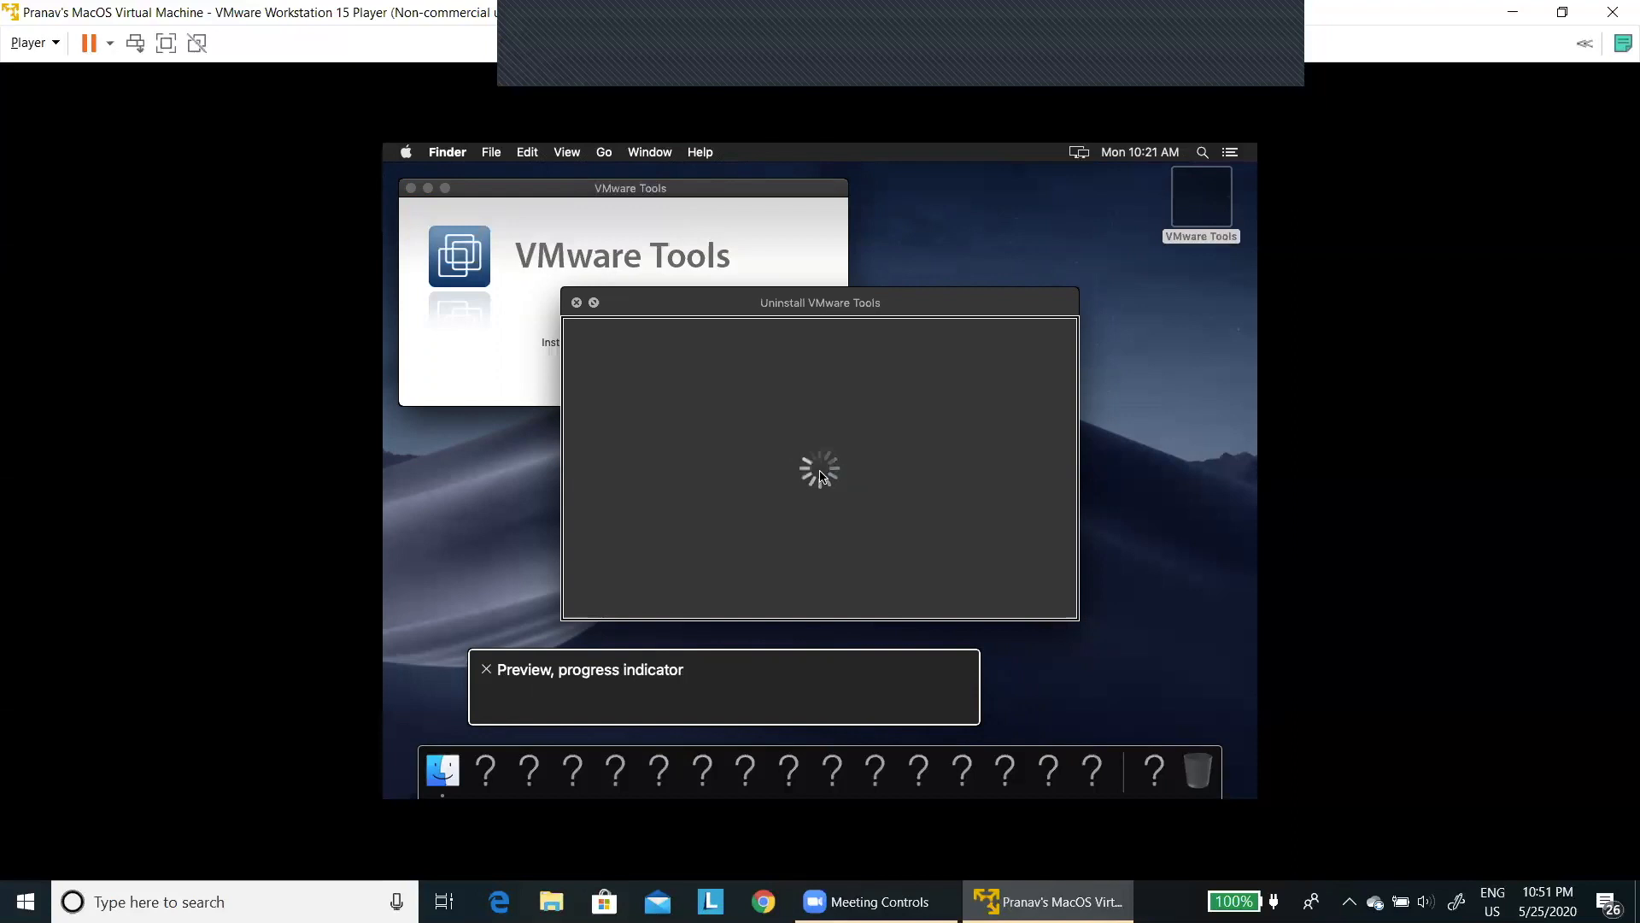
key(ctrl+alt+Left)
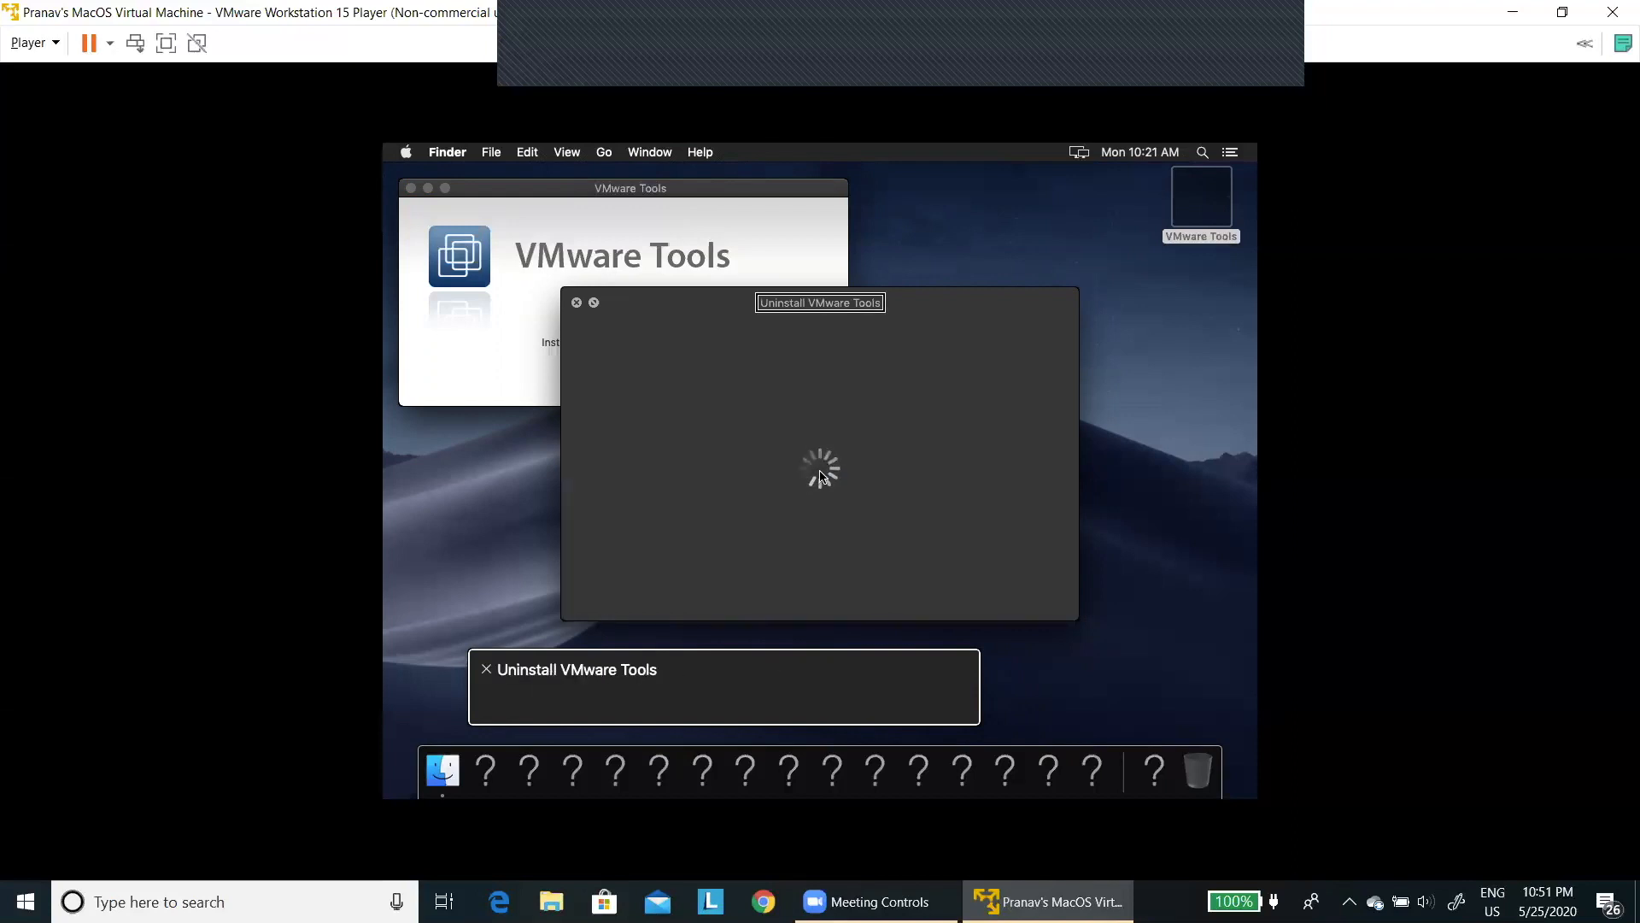
key(ctrl+alt+Left)
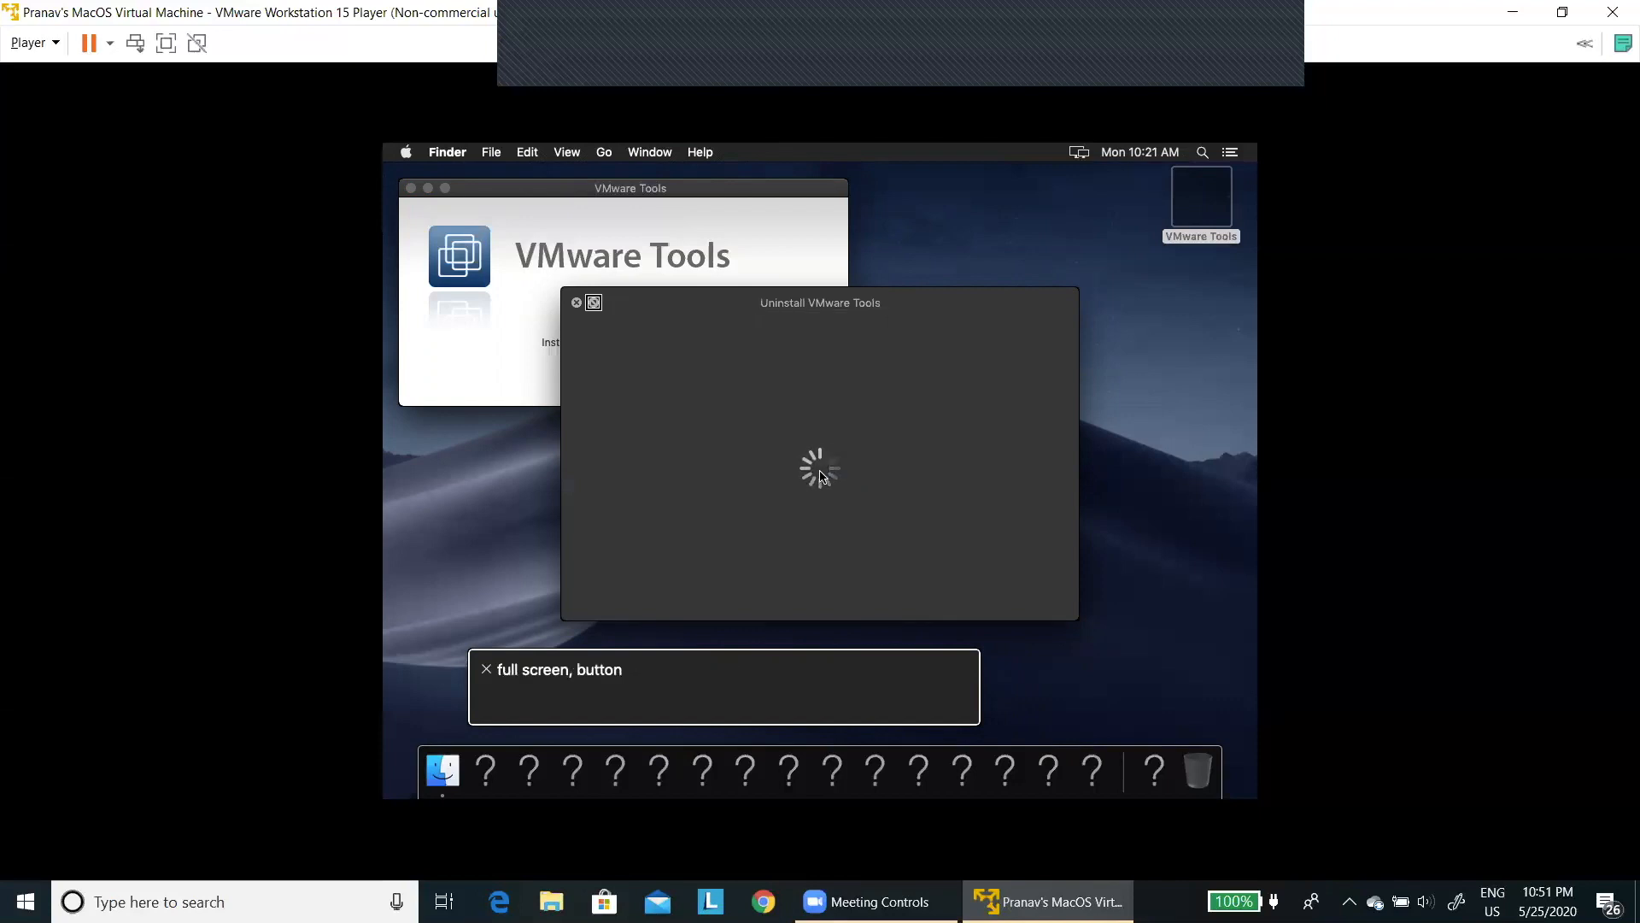
key(ctrl+alt+Right)
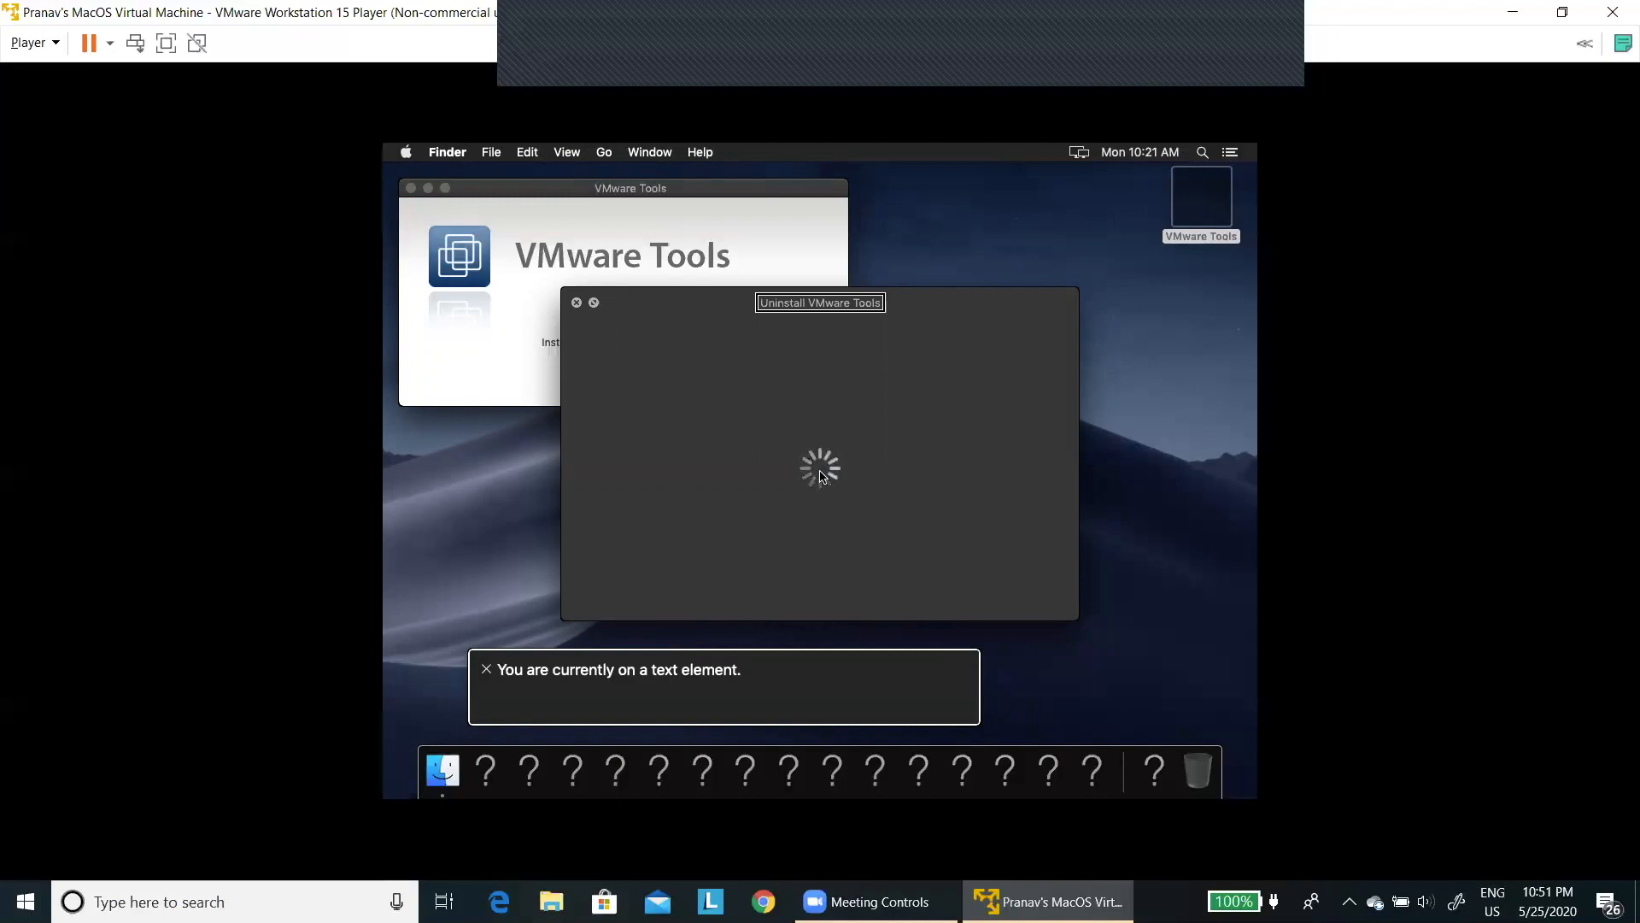
key(super+Tab)
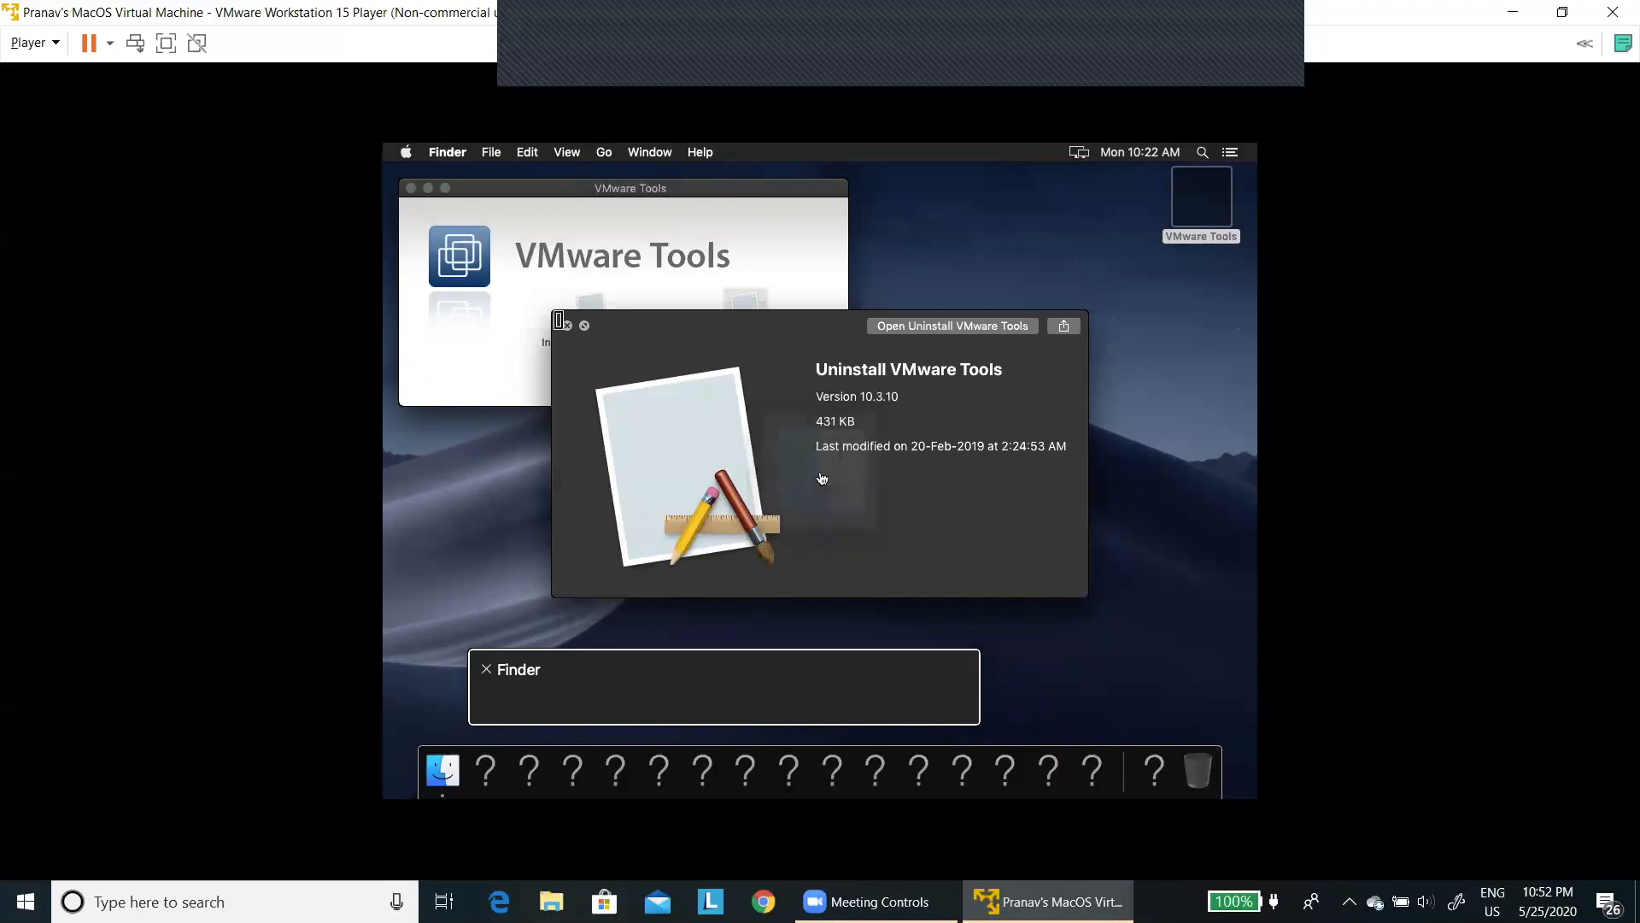
key(Tab)
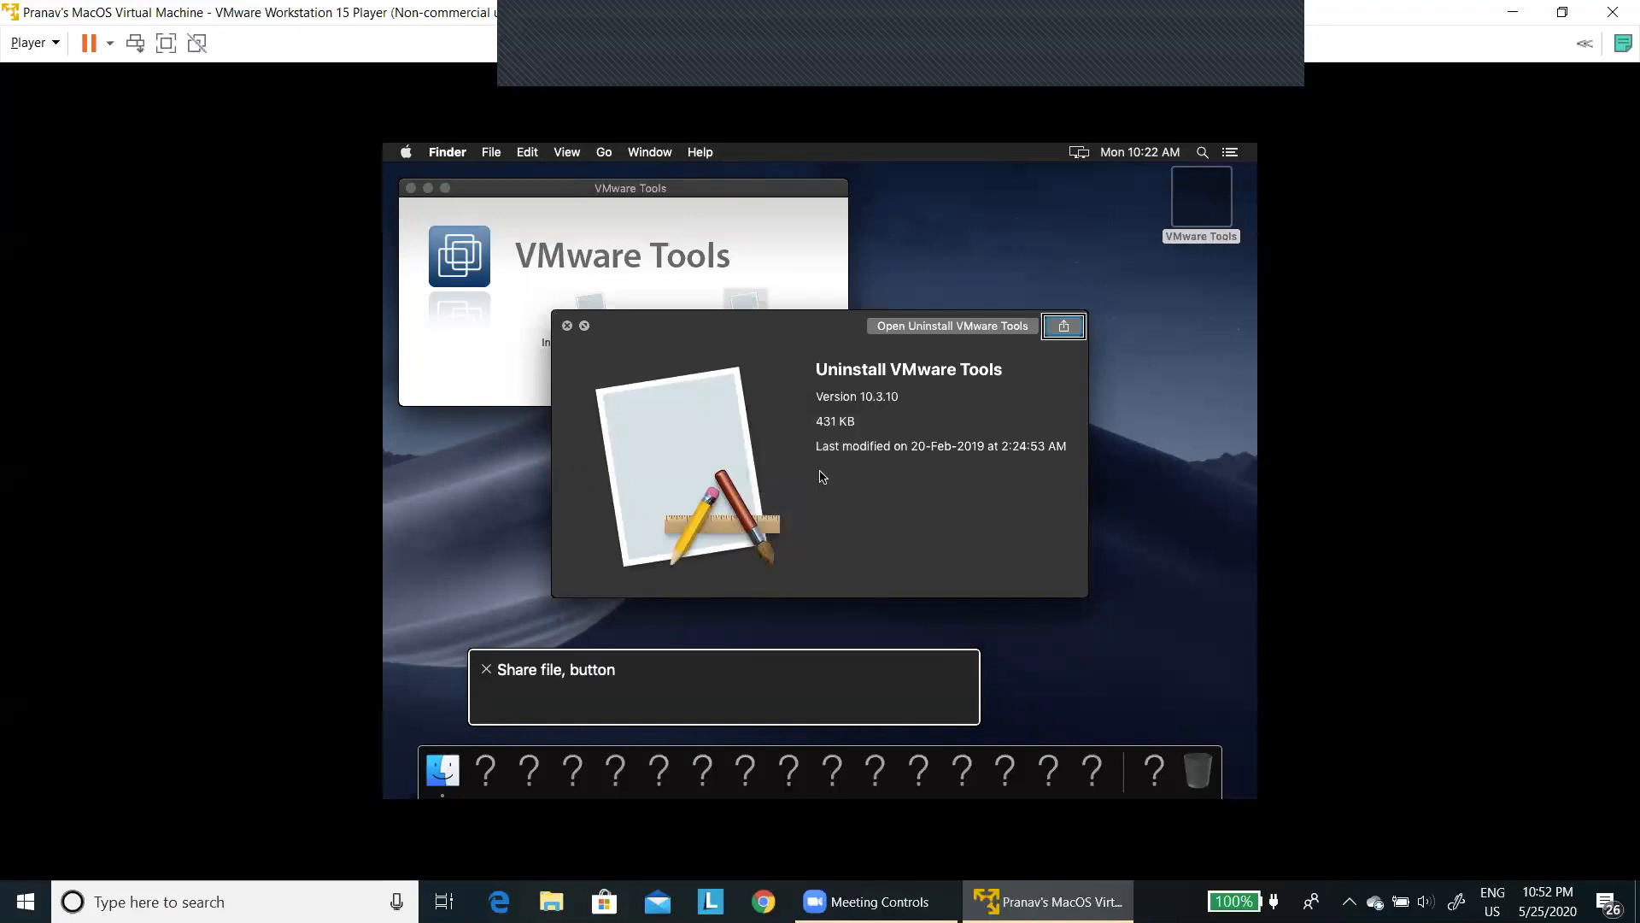
key(ctrl+alt+Right)
key(ctrl+alt+Right)
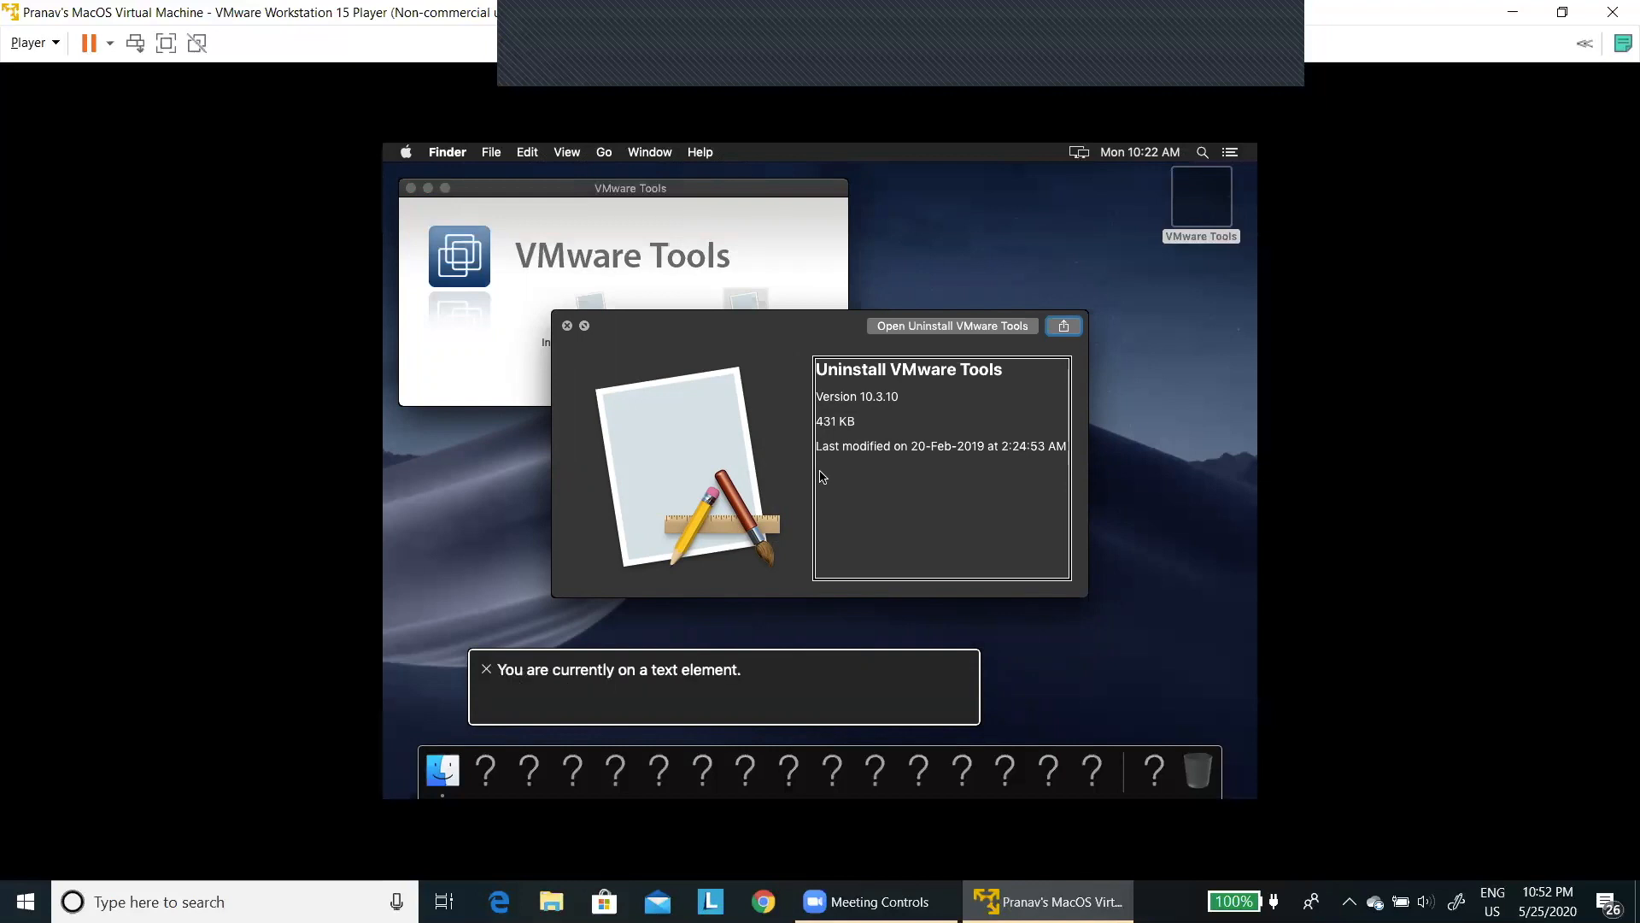
key(space)
key(ctrl+alt+shift+Up)
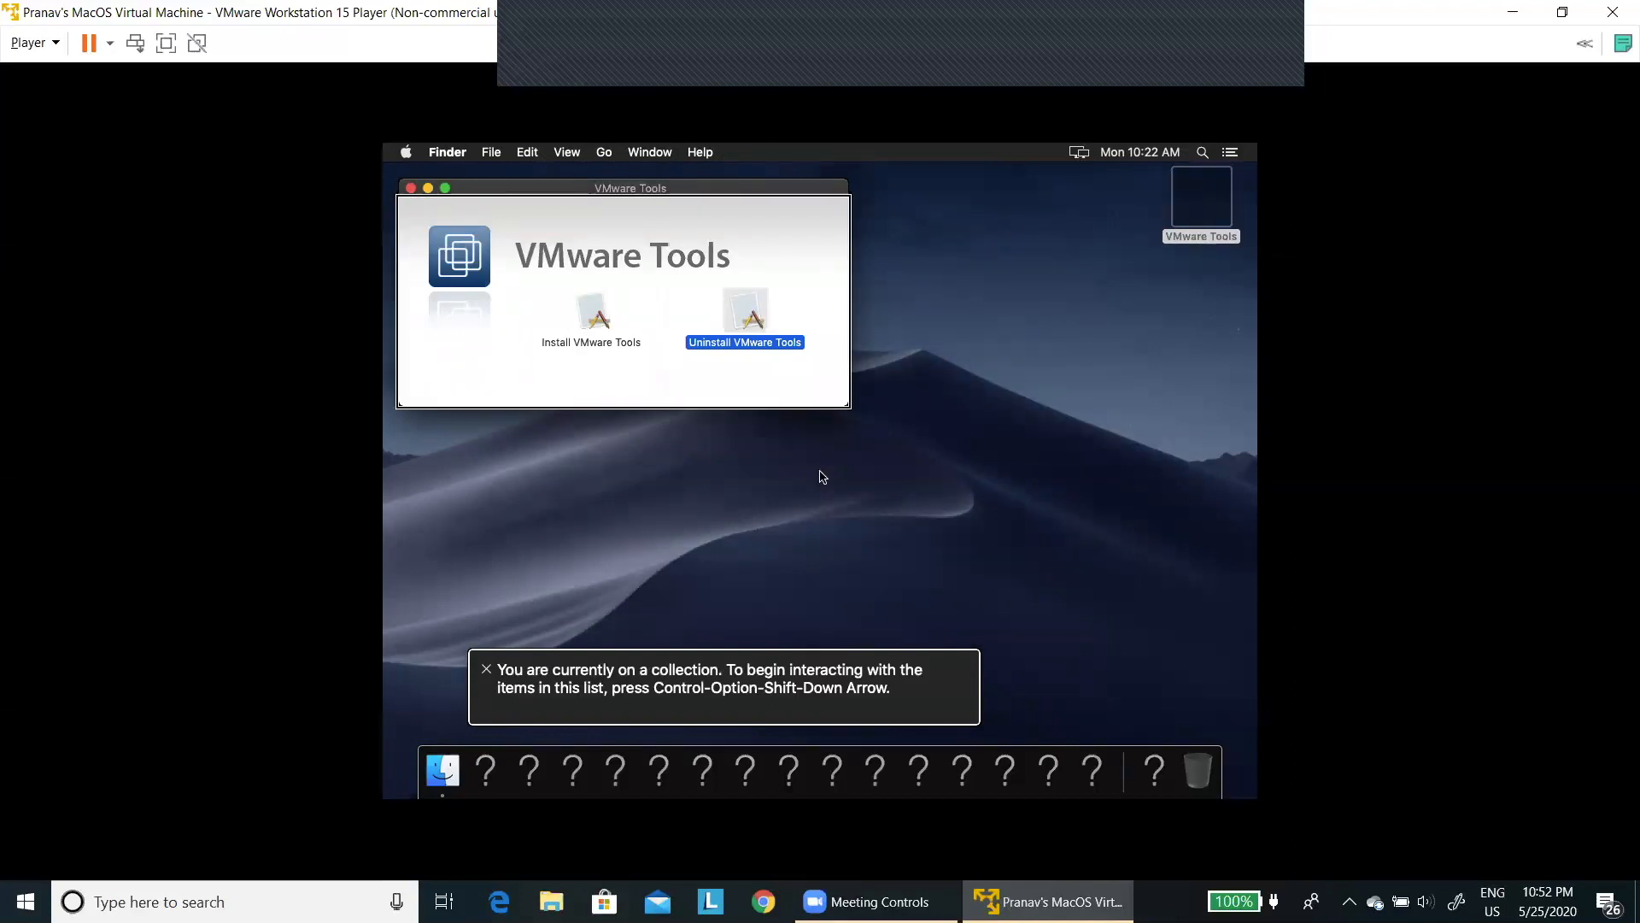
Select Install VMware Tools in the VMware Tools window, preview it in Quick Look, and close the preview
key(ctrl+alt+shift+Down)
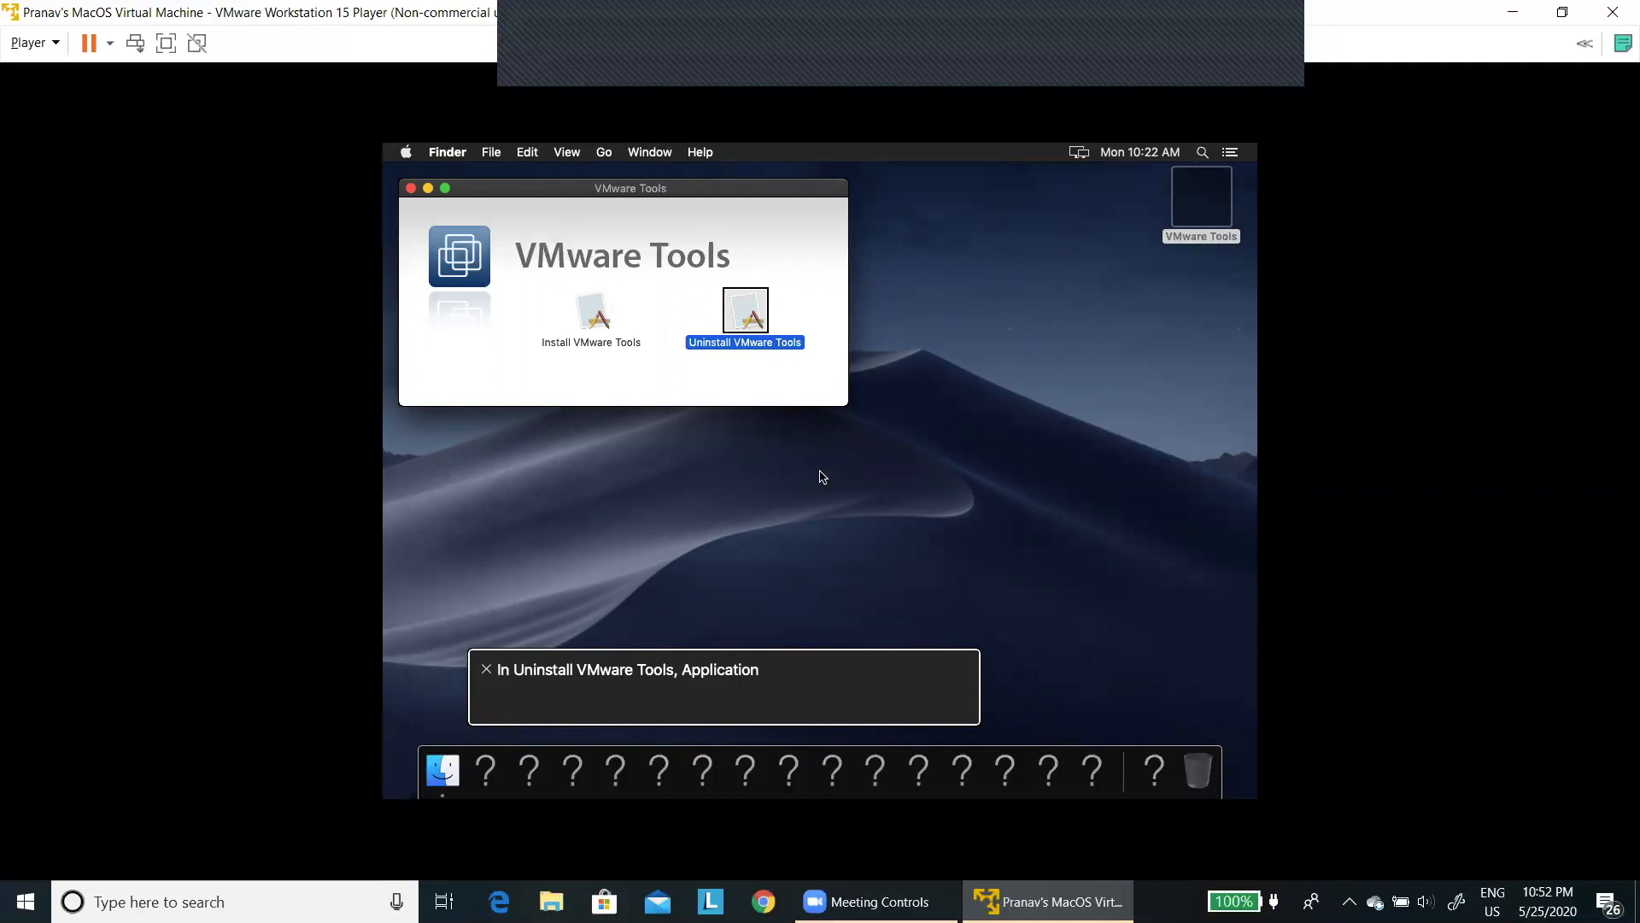
key(ctrl+alt+Left)
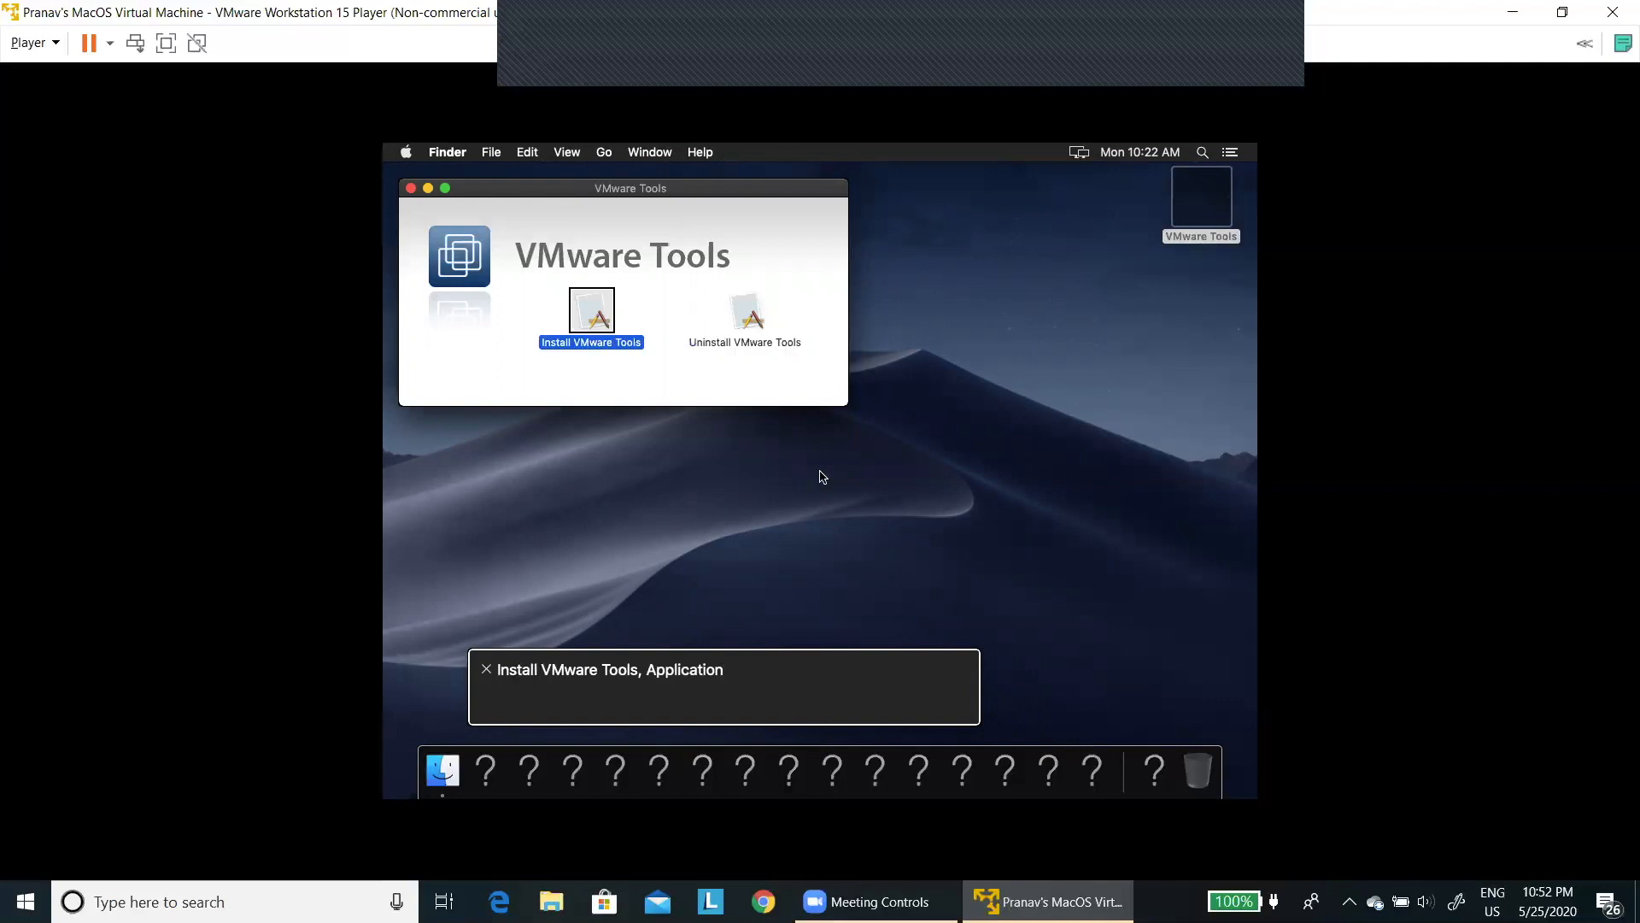
key(ctrl+alt+Right)
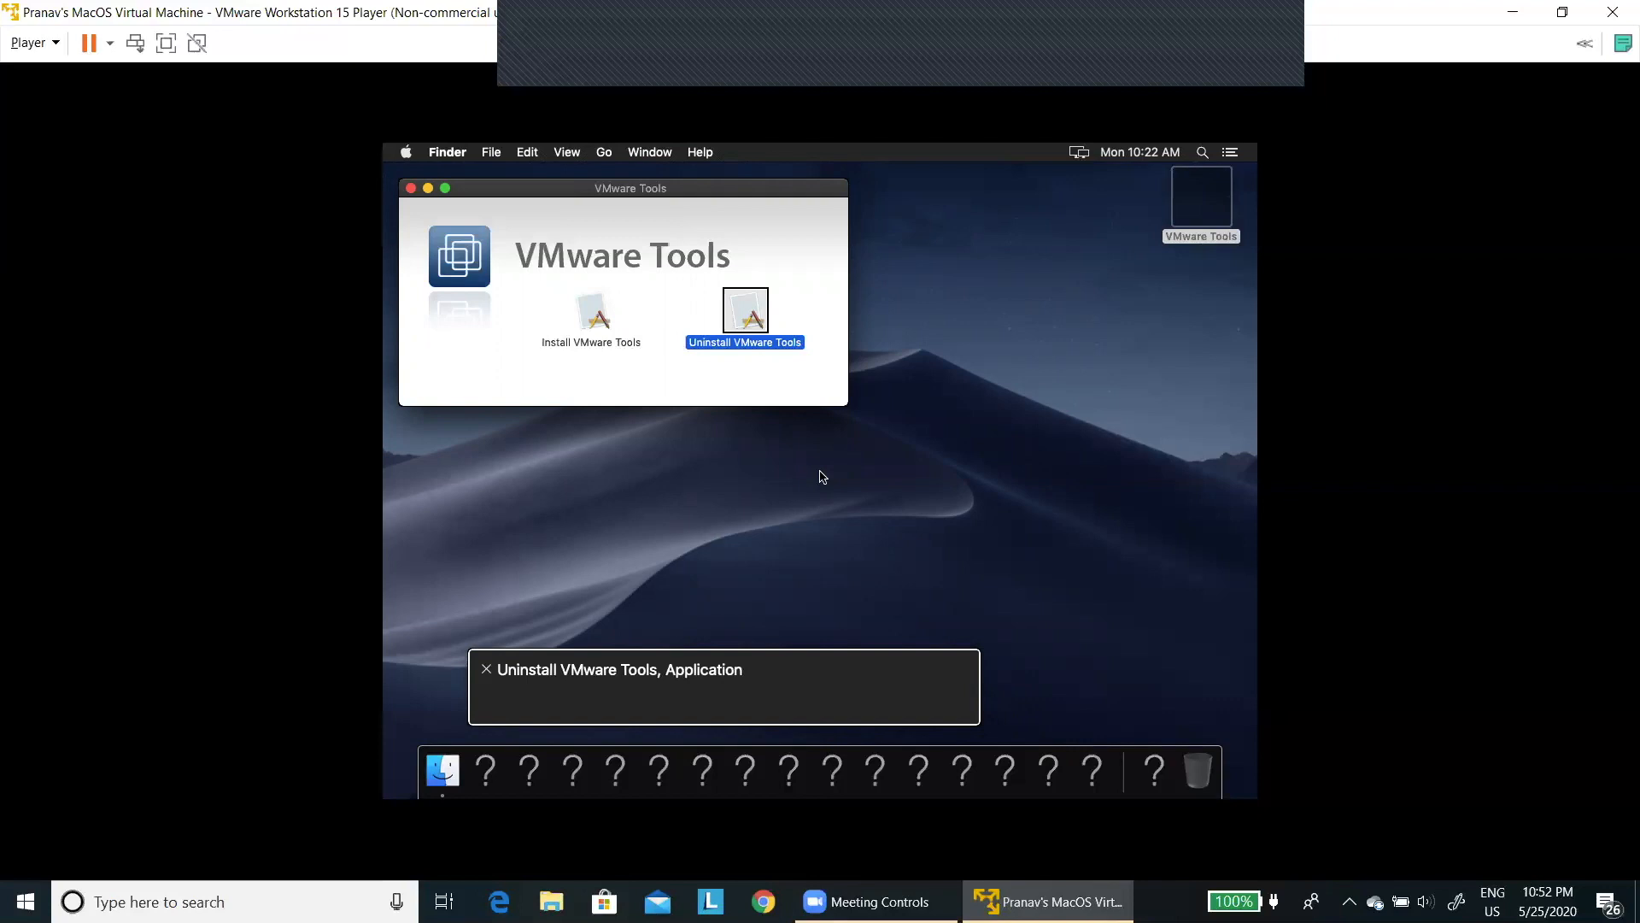
key(ctrl+alt+Left)
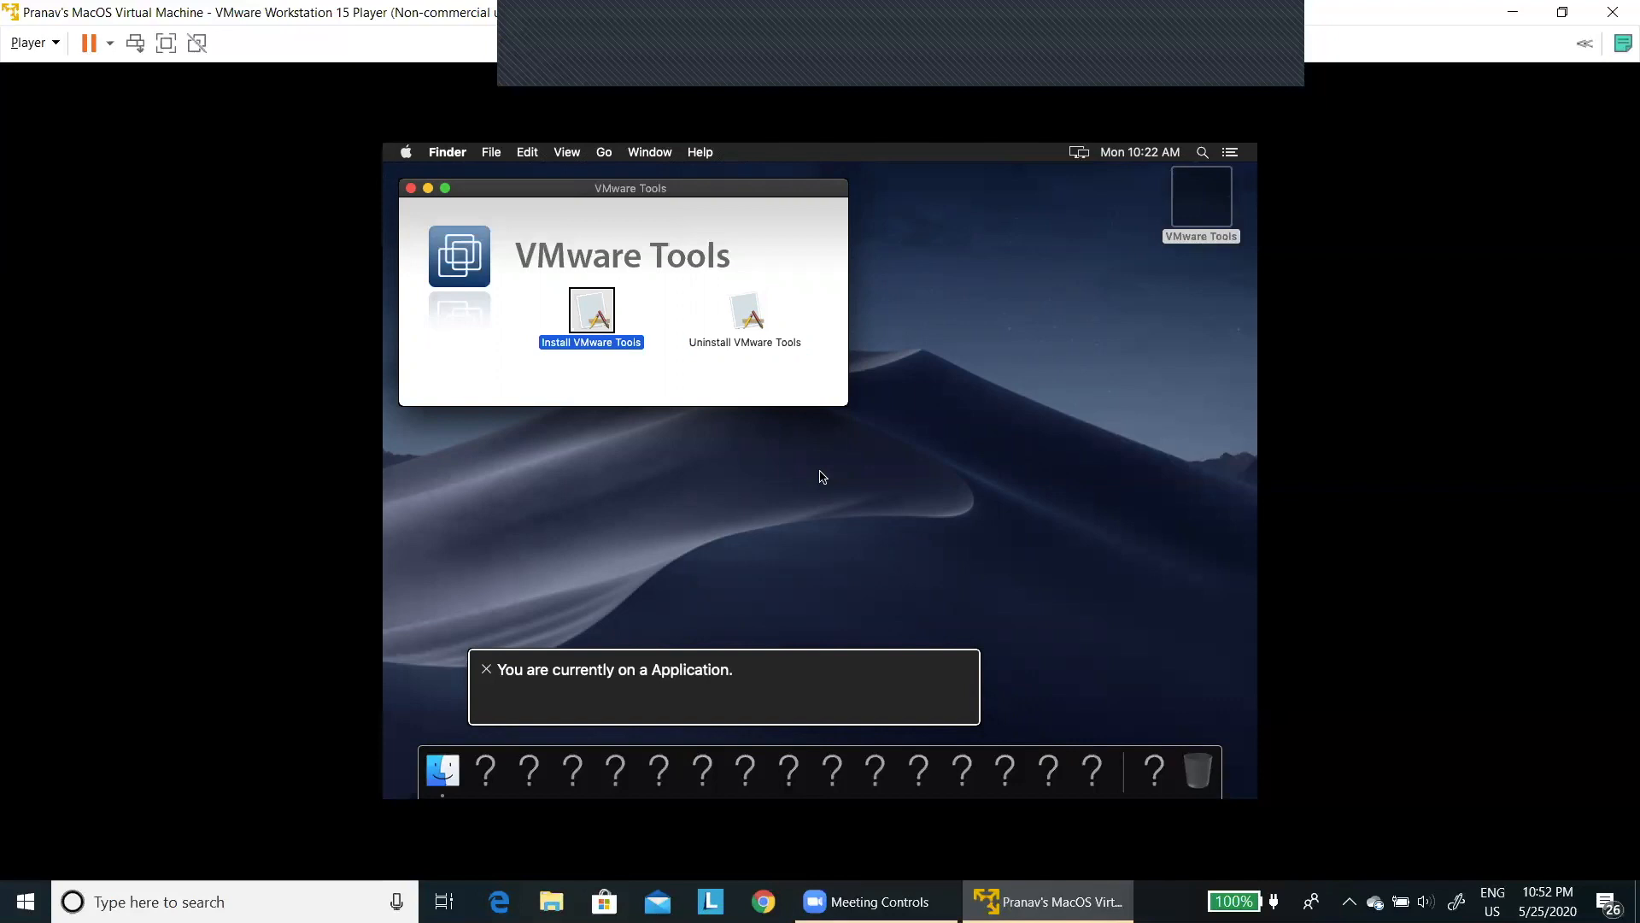
key(ctrl+alt+space)
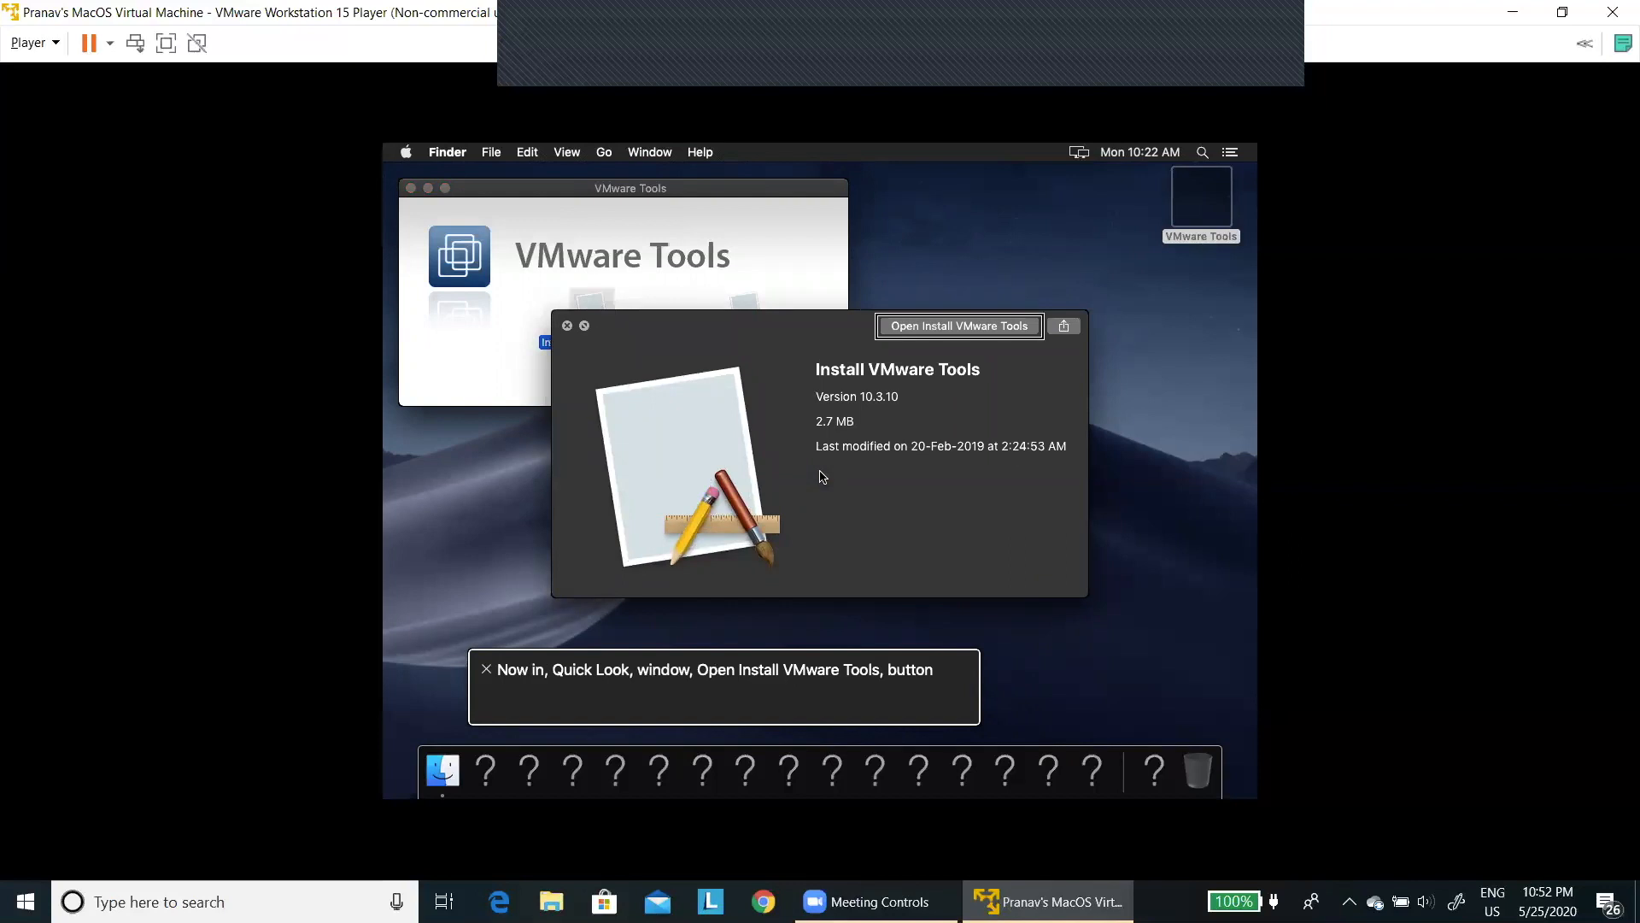
key(Escape)
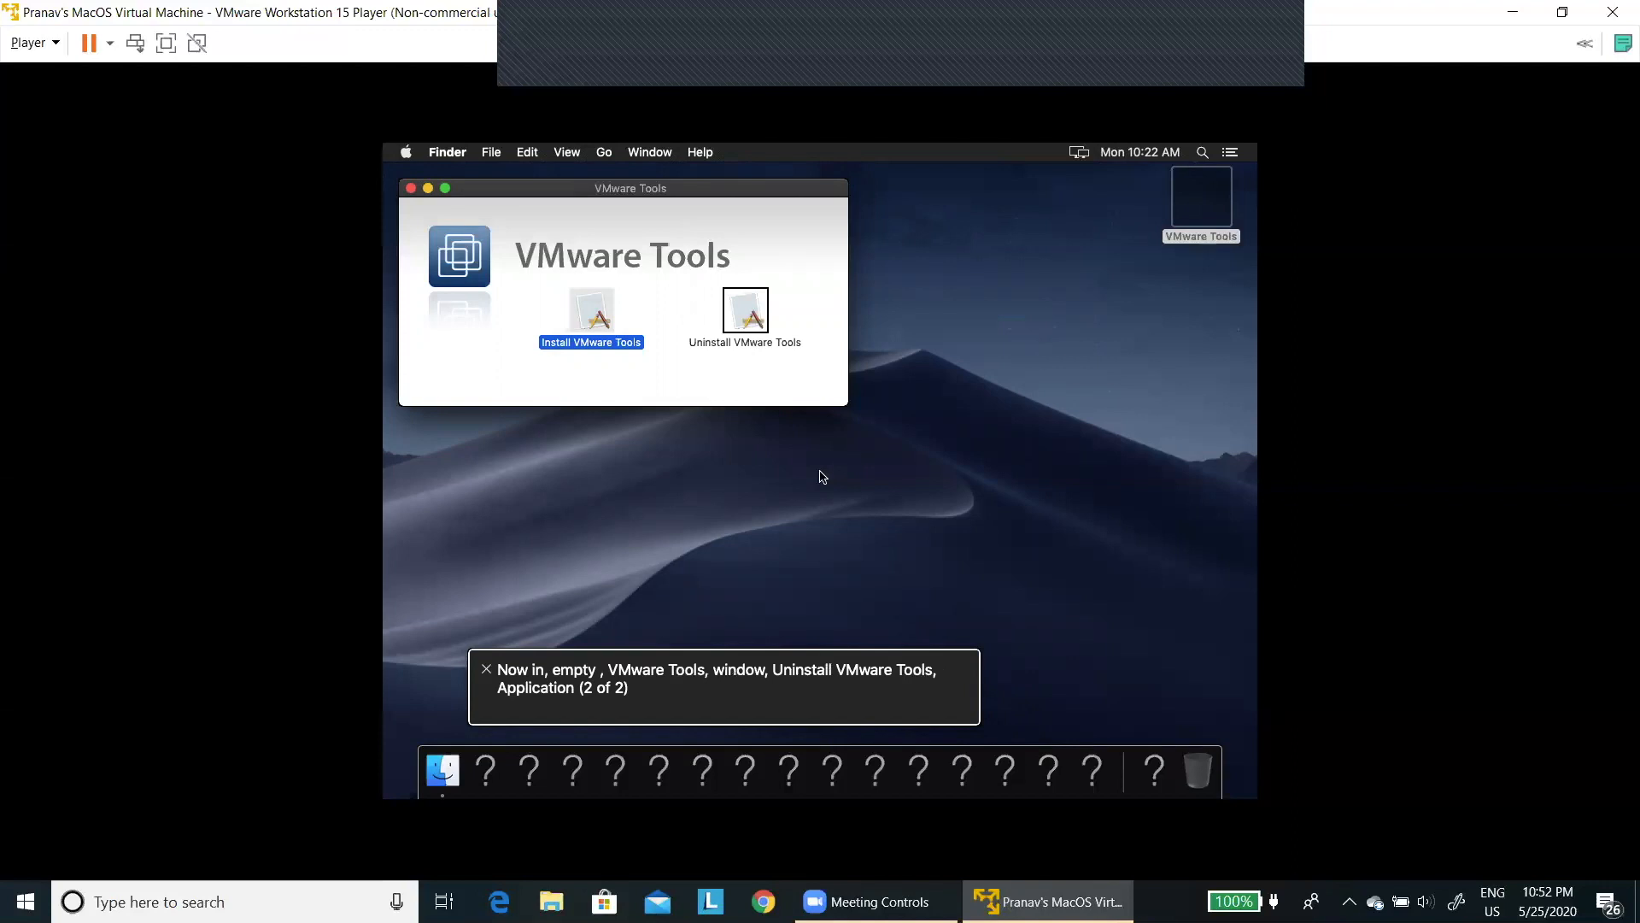
Read through the controls and image in the Install VMware Tools preview, close it, and reselect the Install VMware Tools application
key(Right)
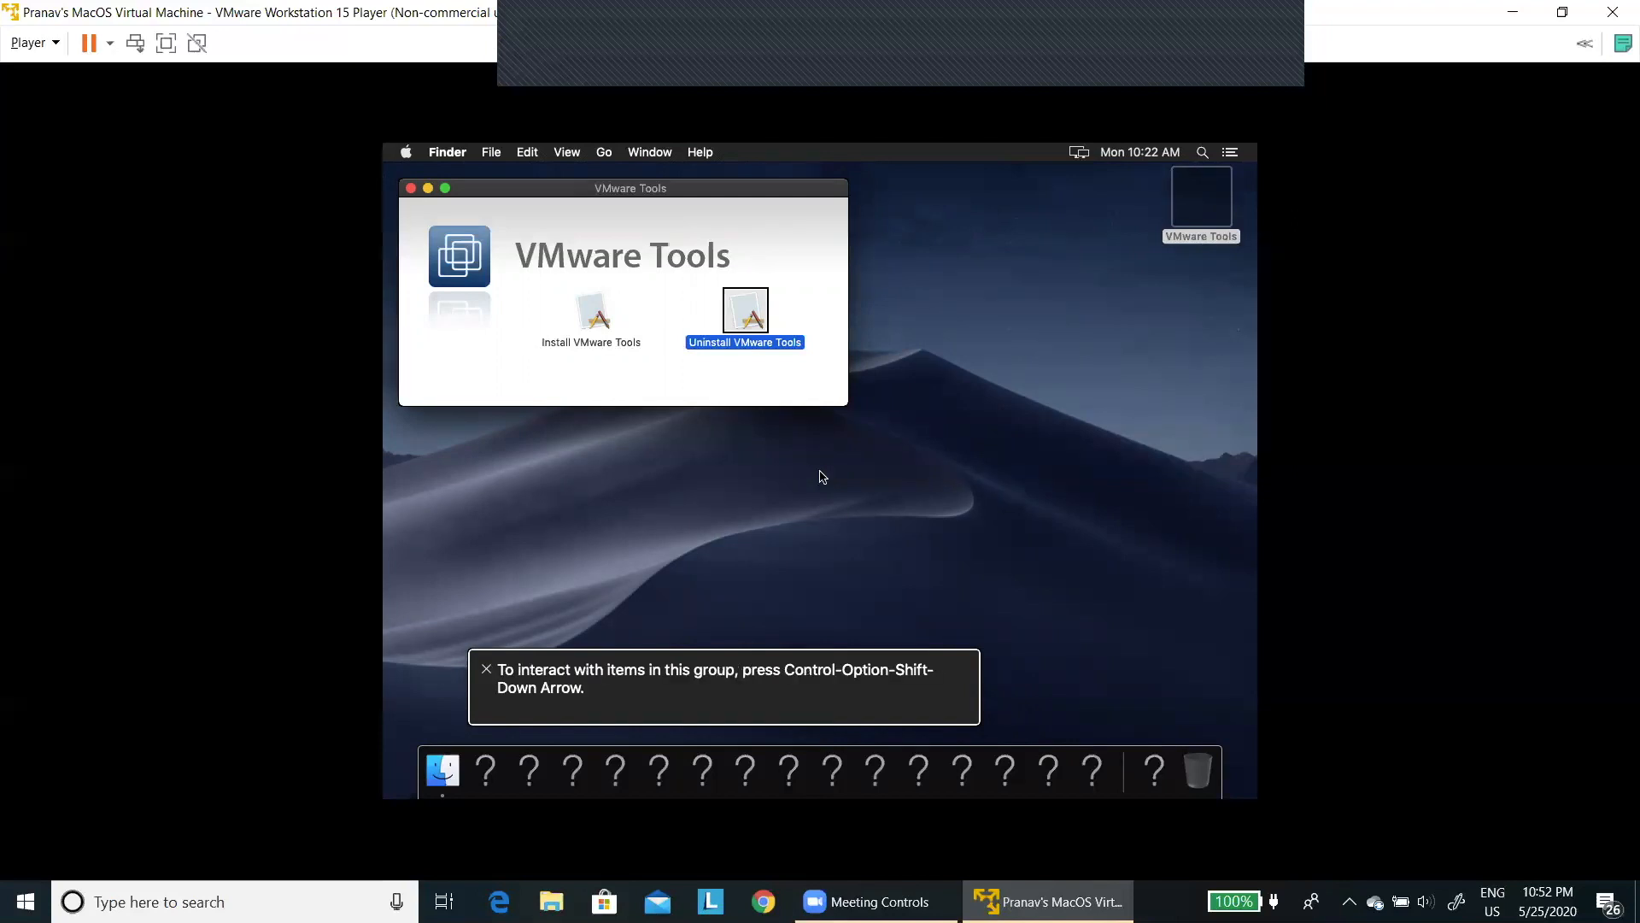
key(Left)
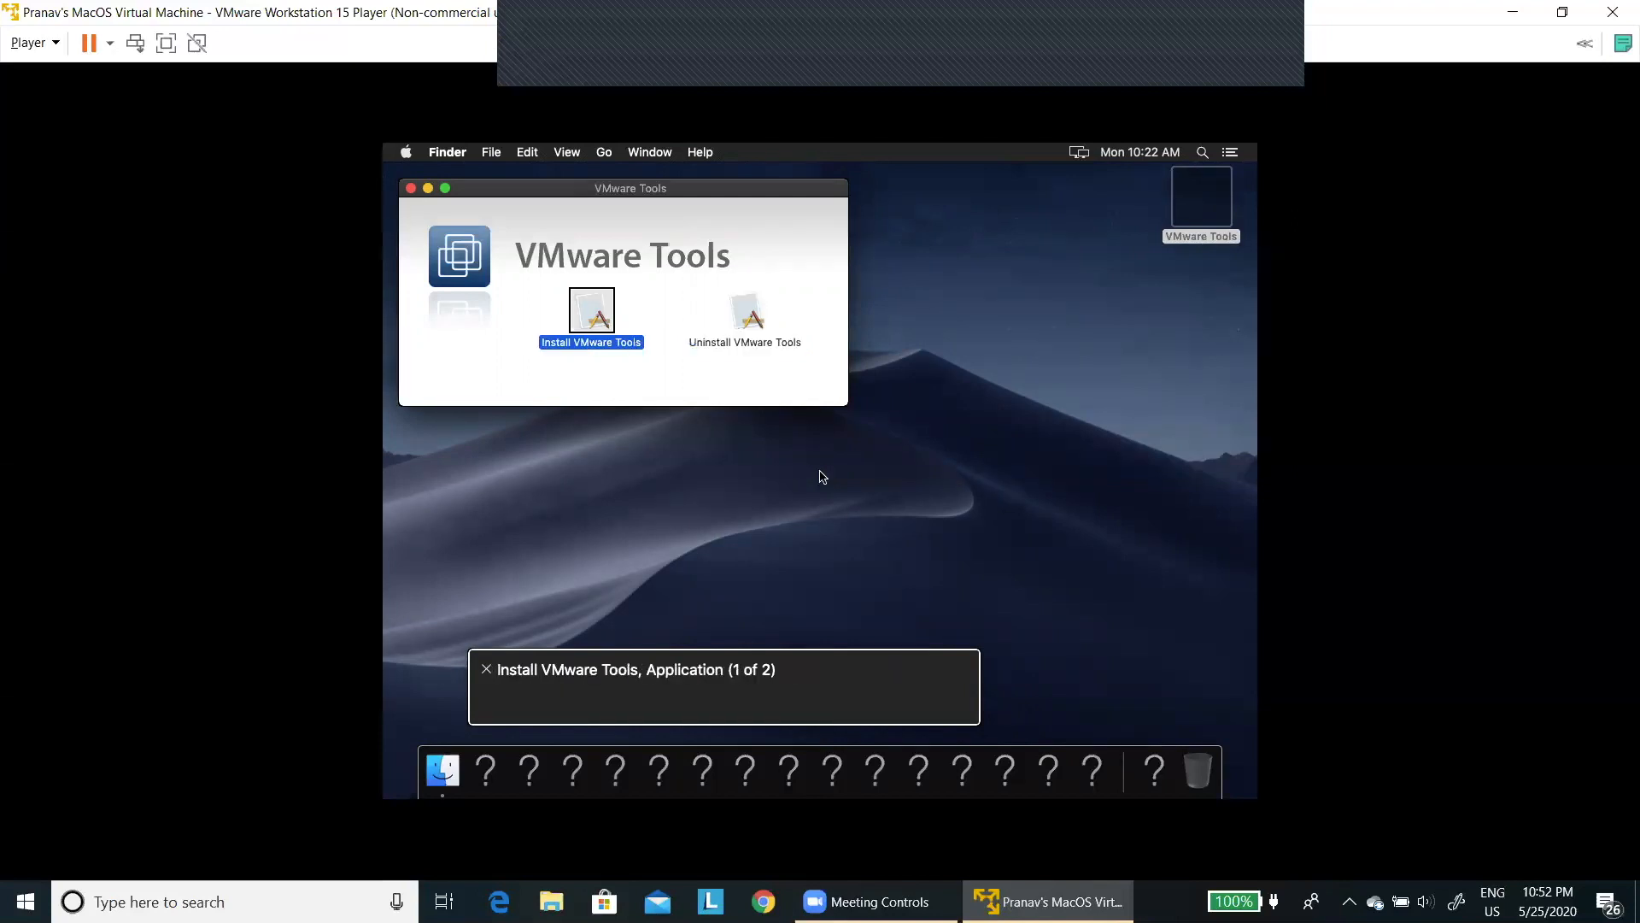
key(space)
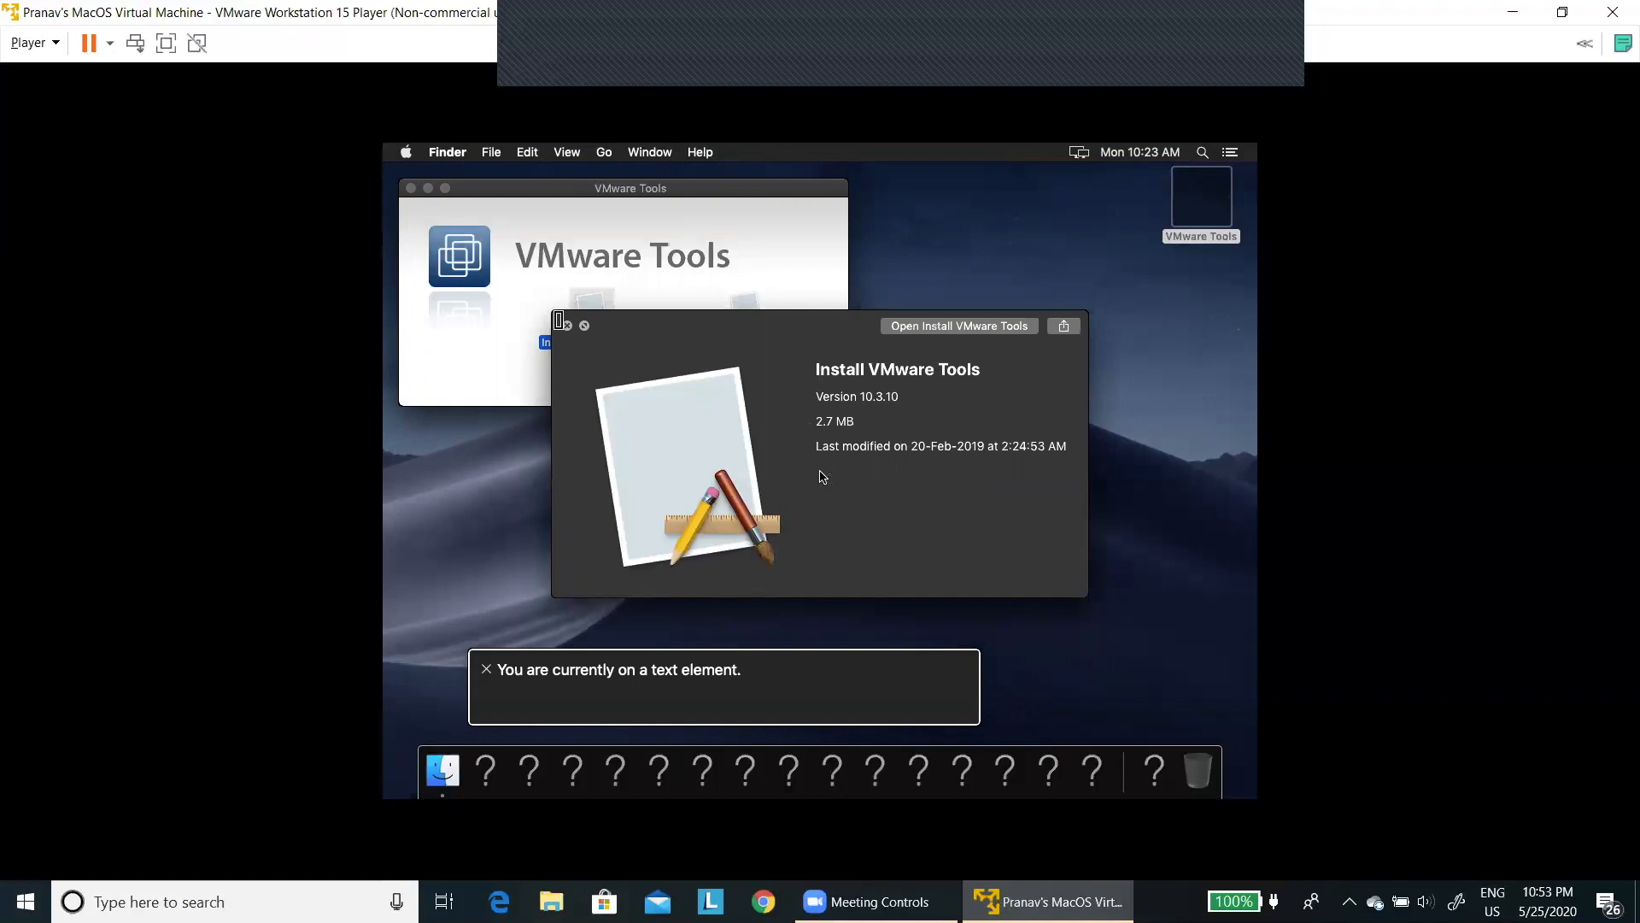
key(Tab)
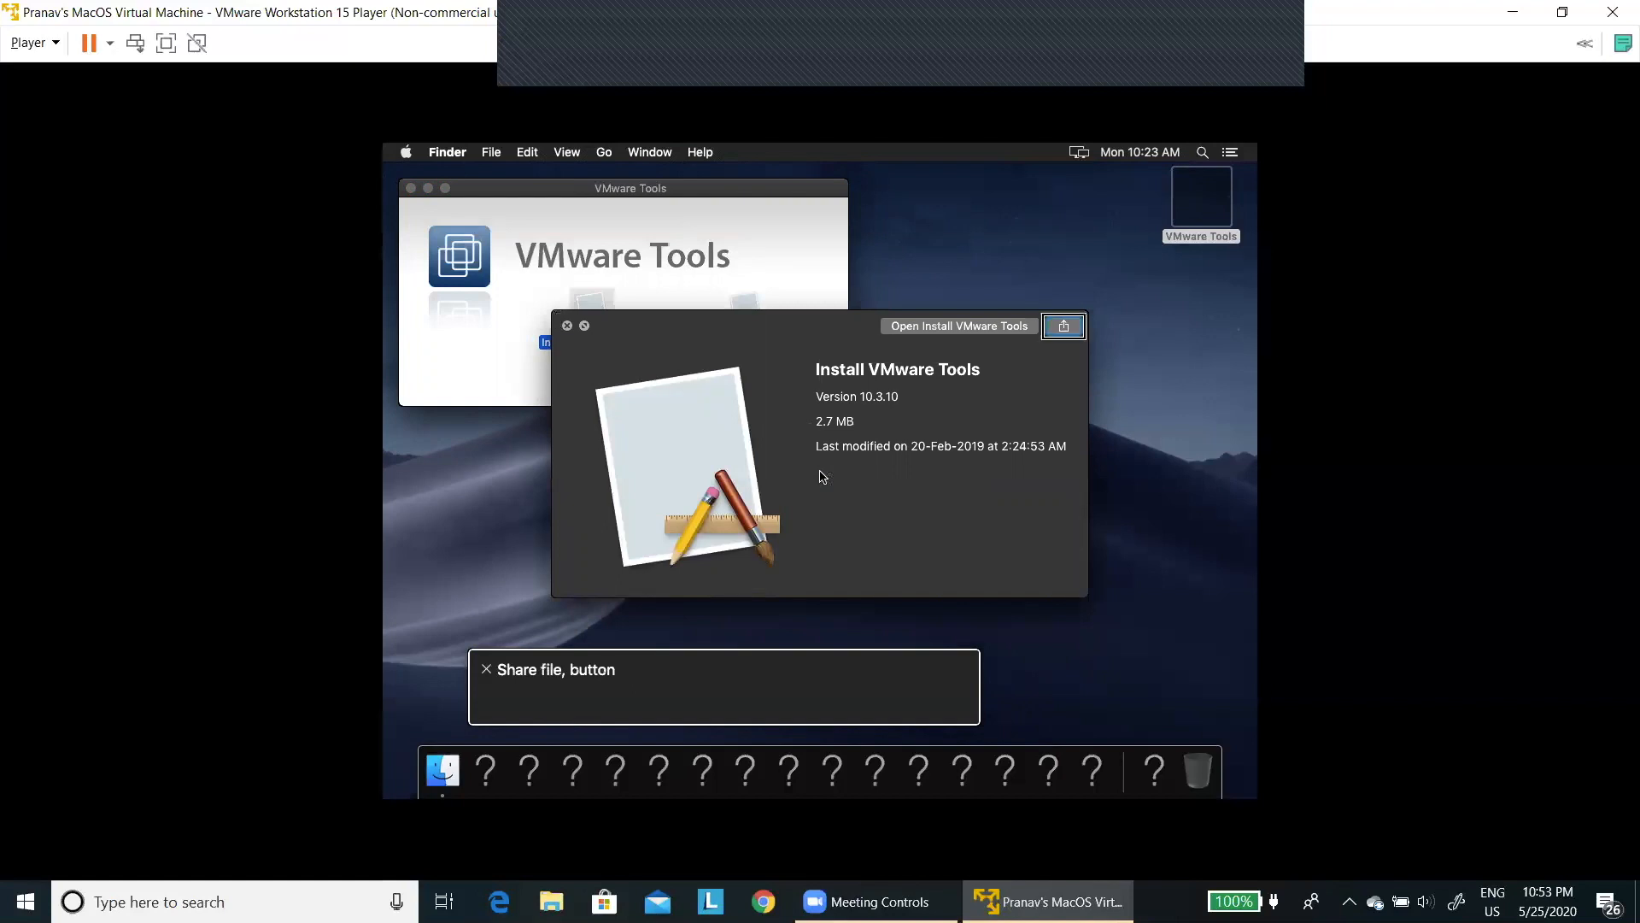
key(Tab)
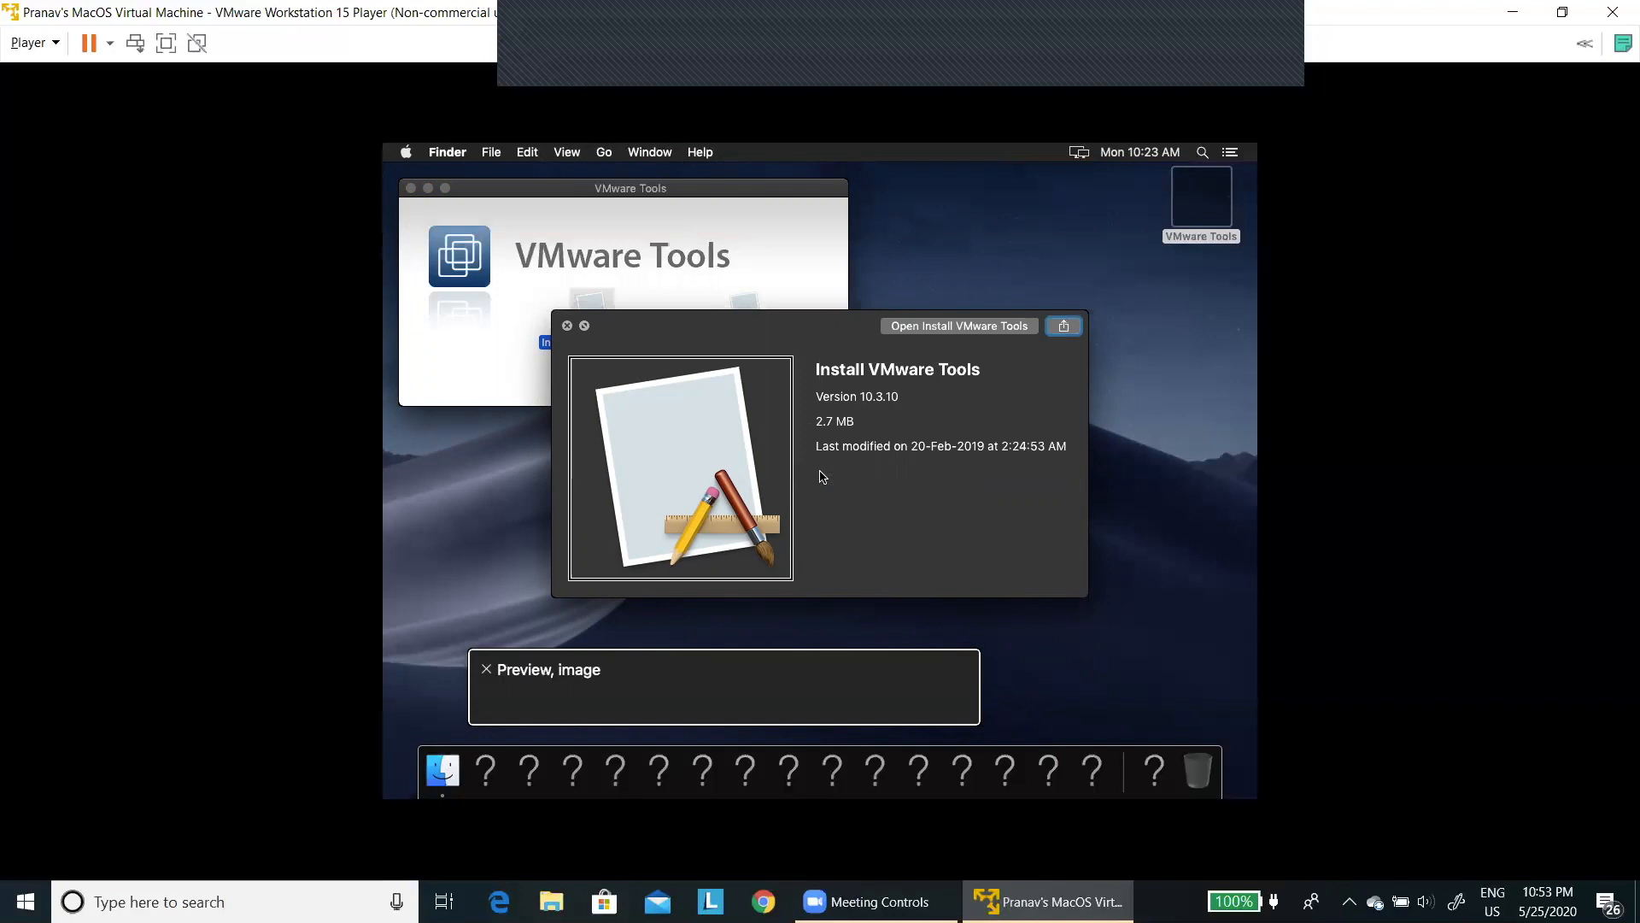
key(Escape)
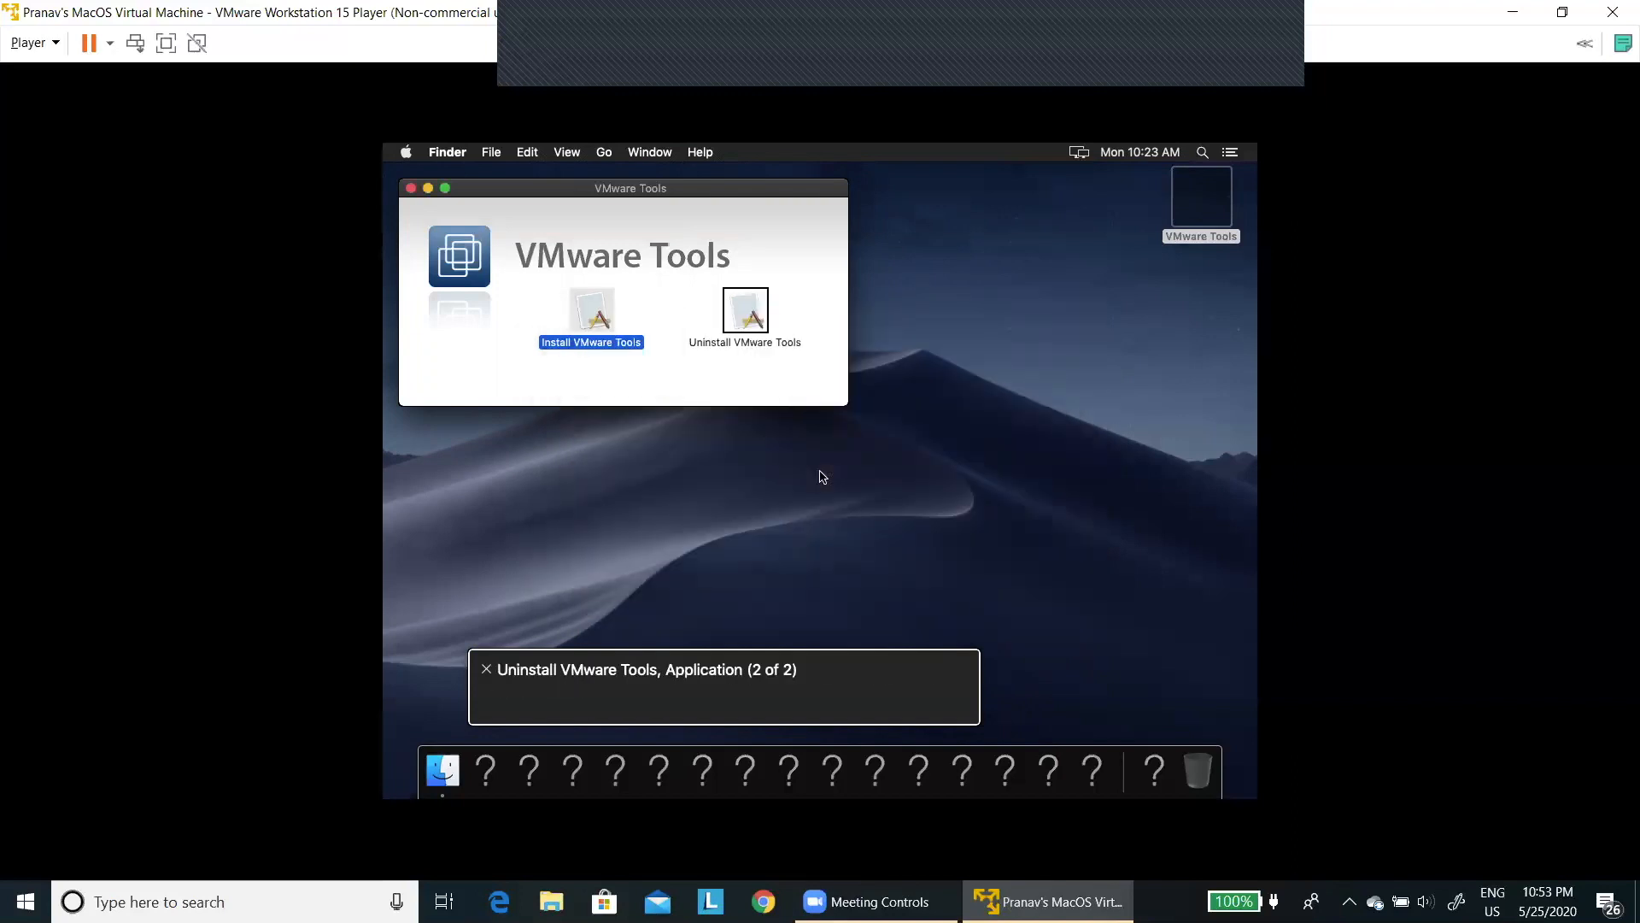
key(Right)
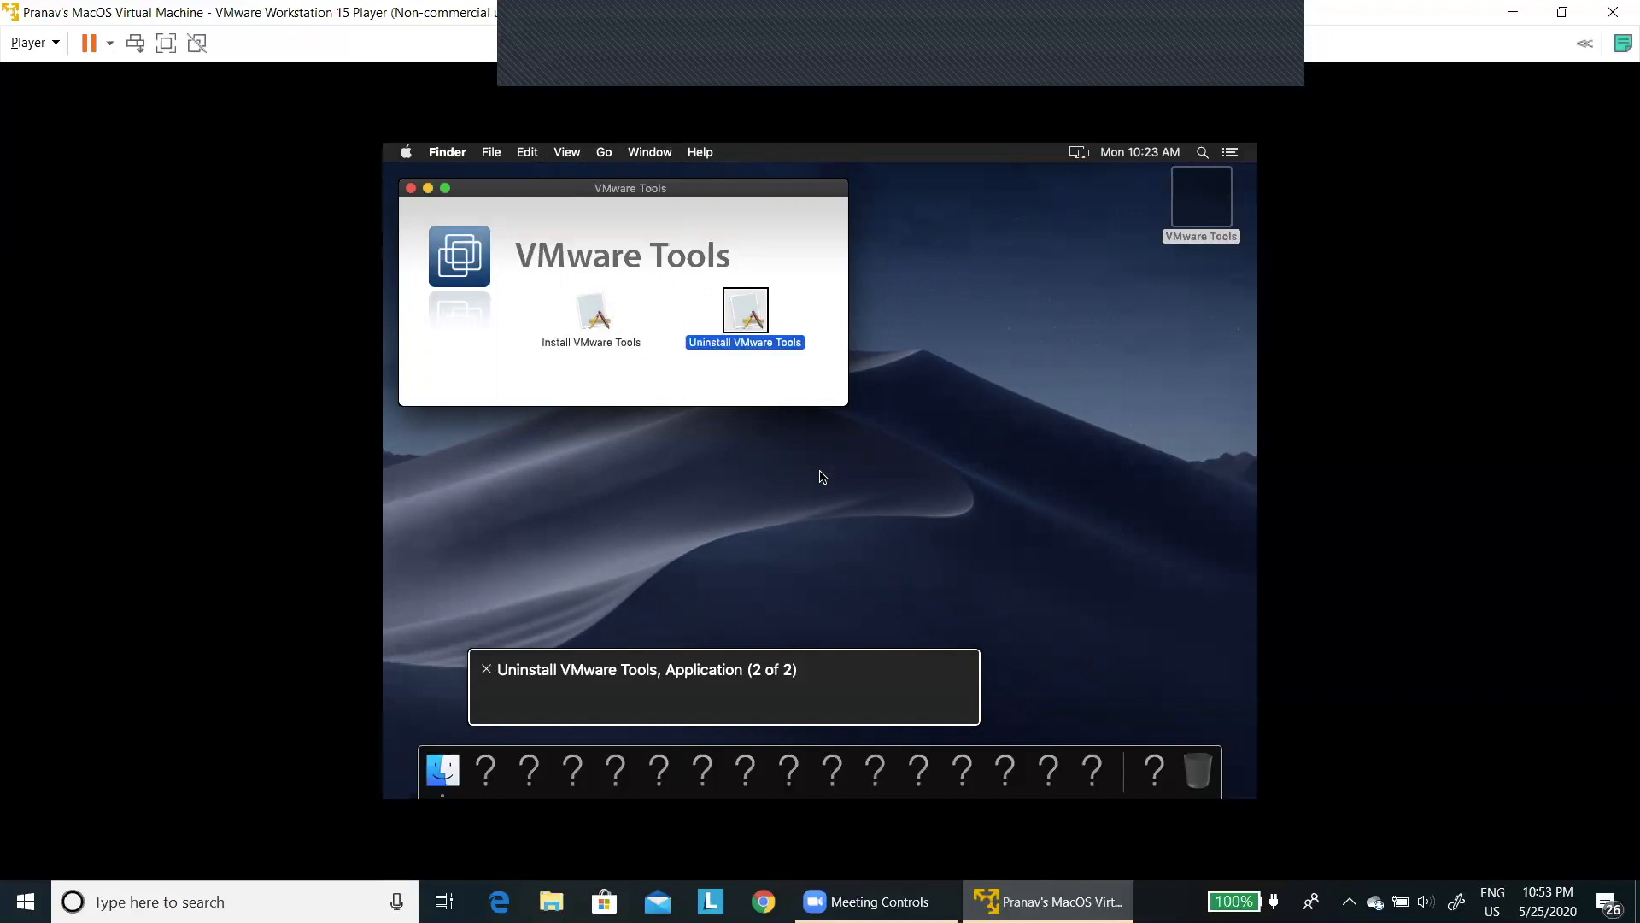
key(Left)
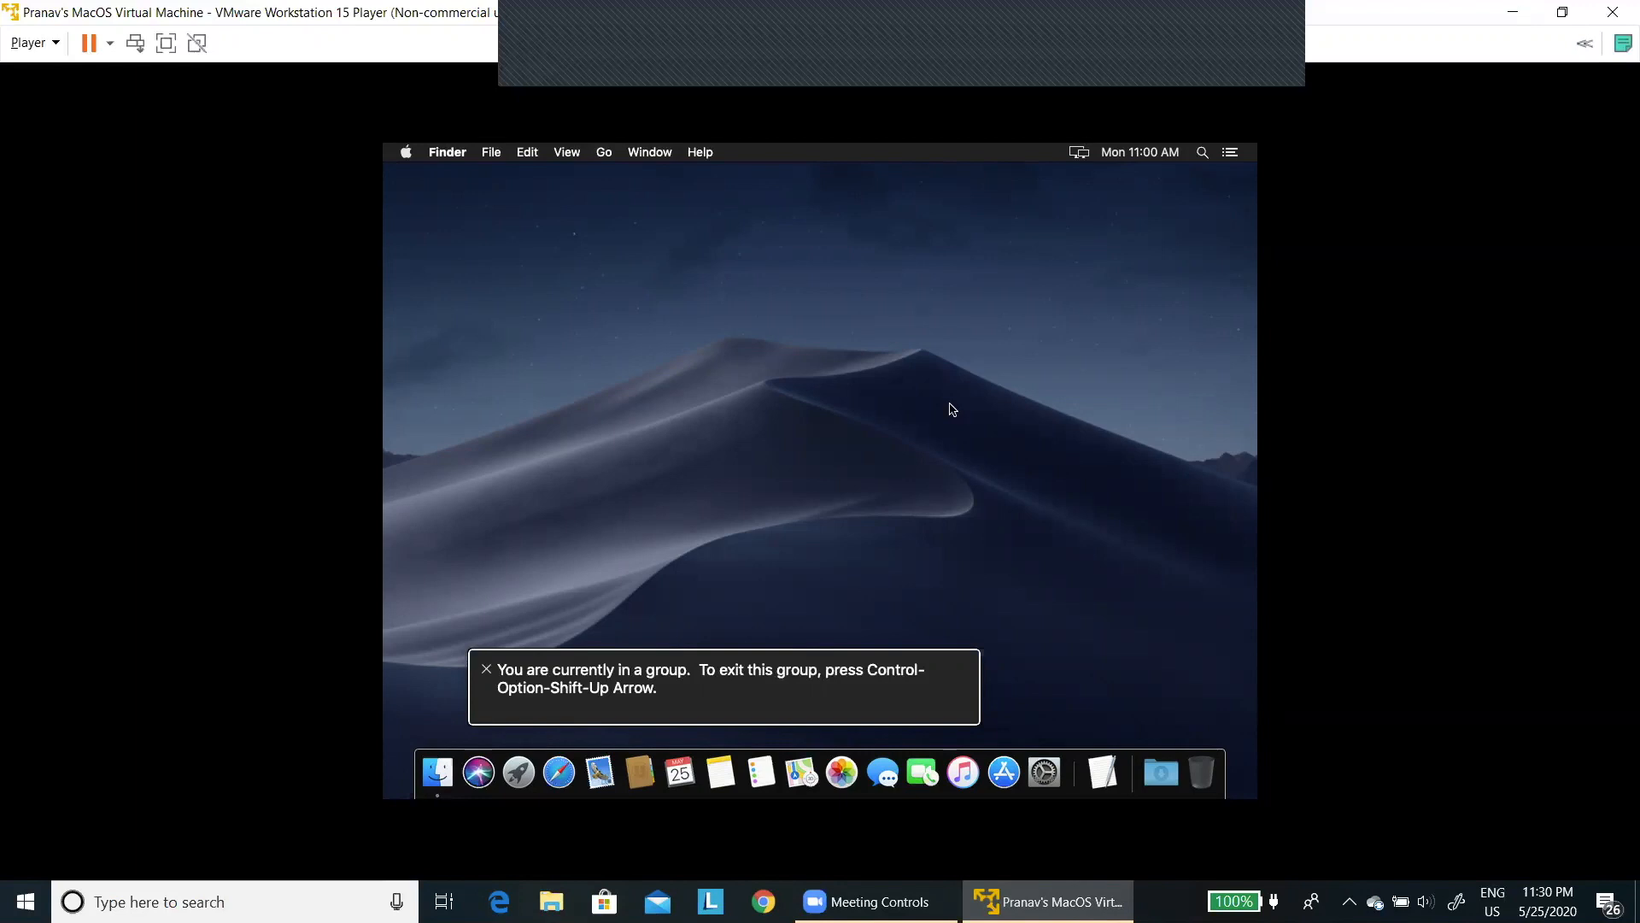
Browse the Dock with VoiceOver from Finder through Launchpad to Safari, and return to the Finder desktop
key(ctrl+alt+d)
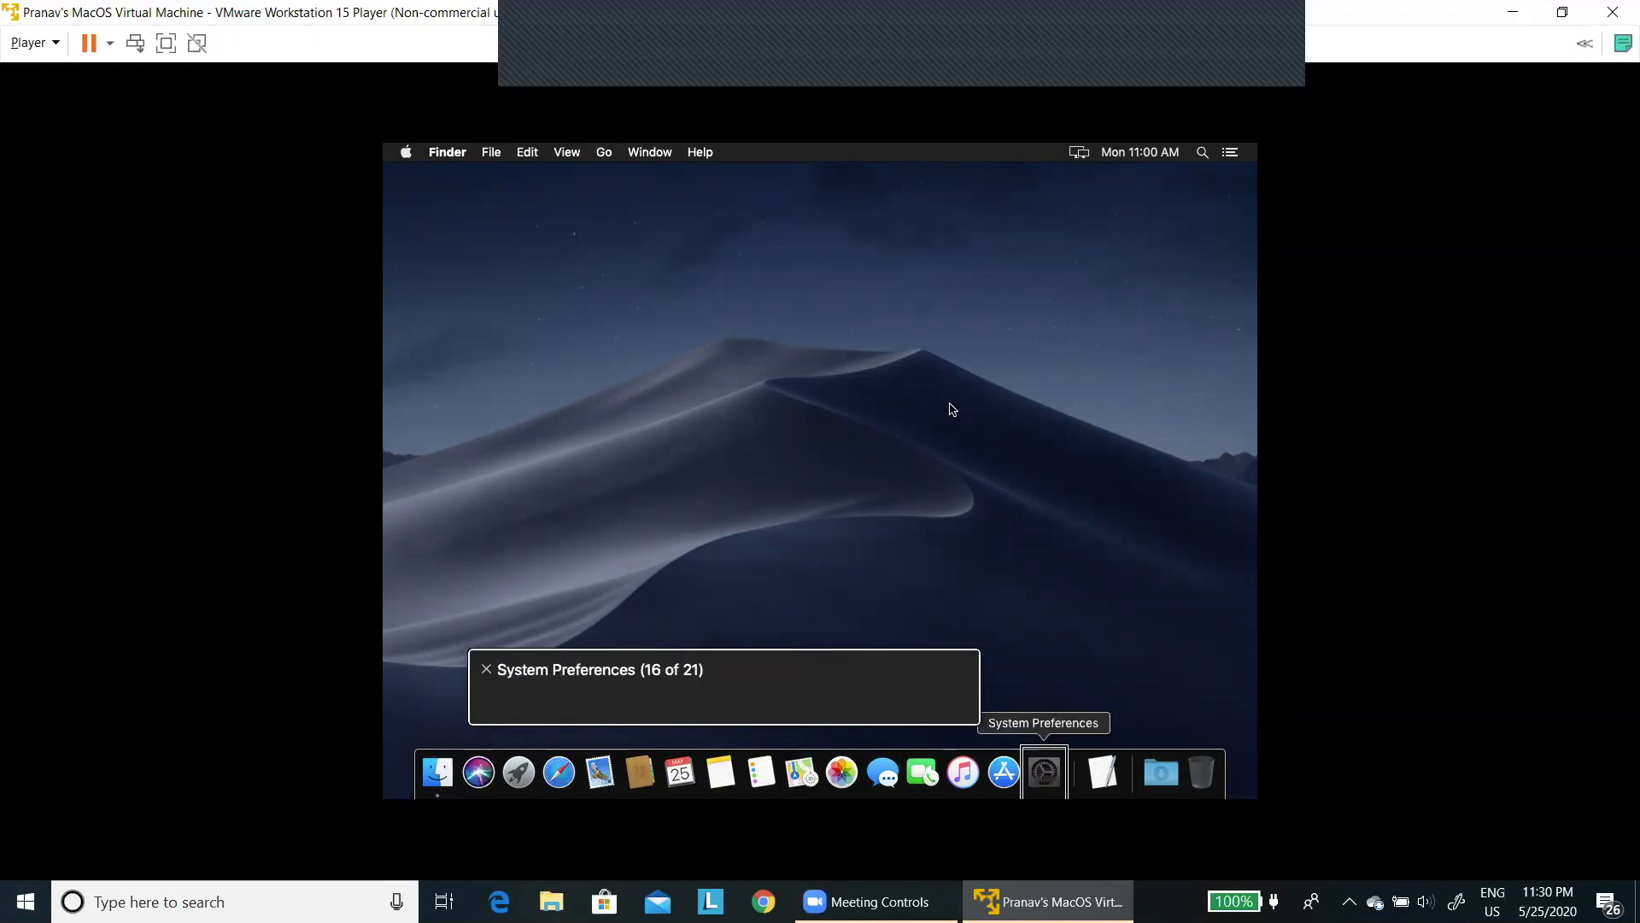
key(f)
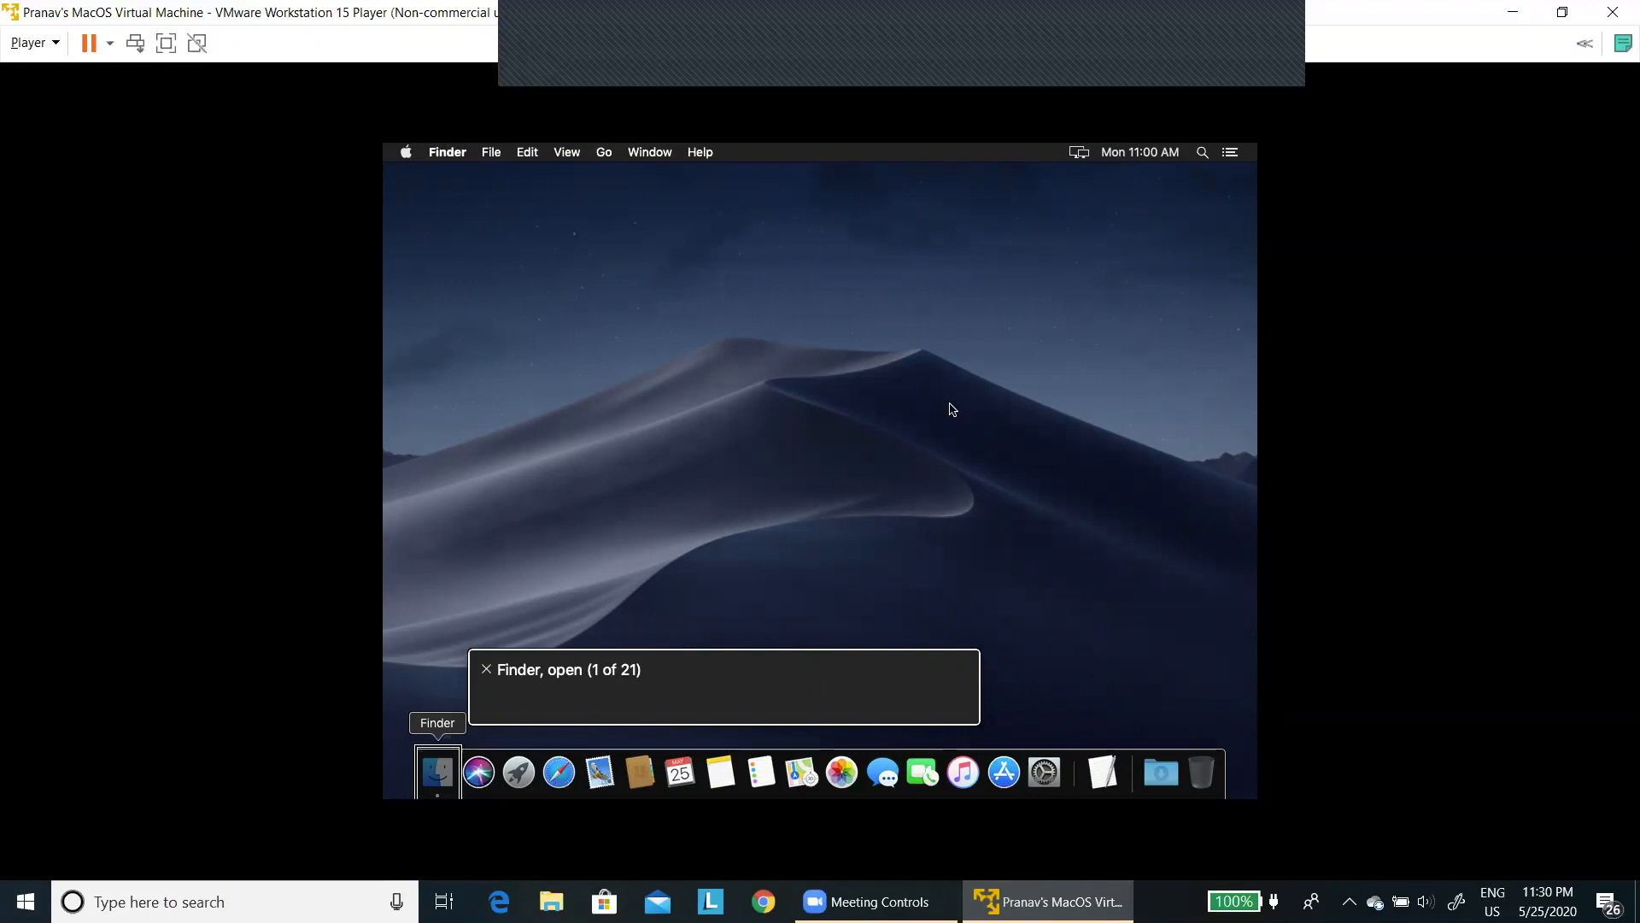
key(Right)
key(Right)
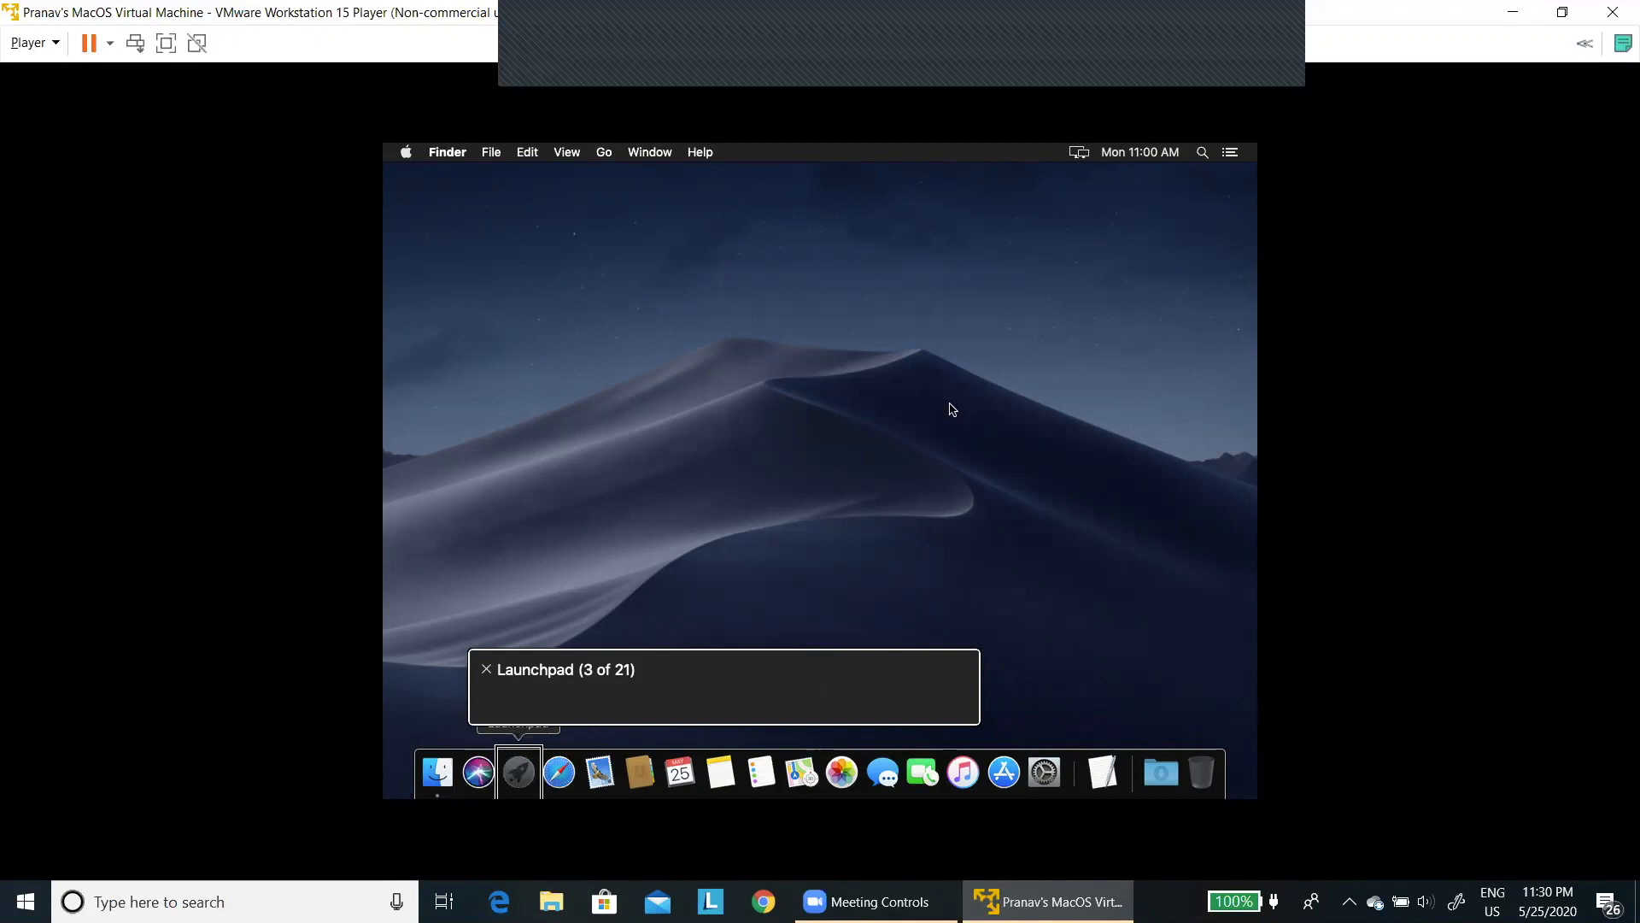
key(Right)
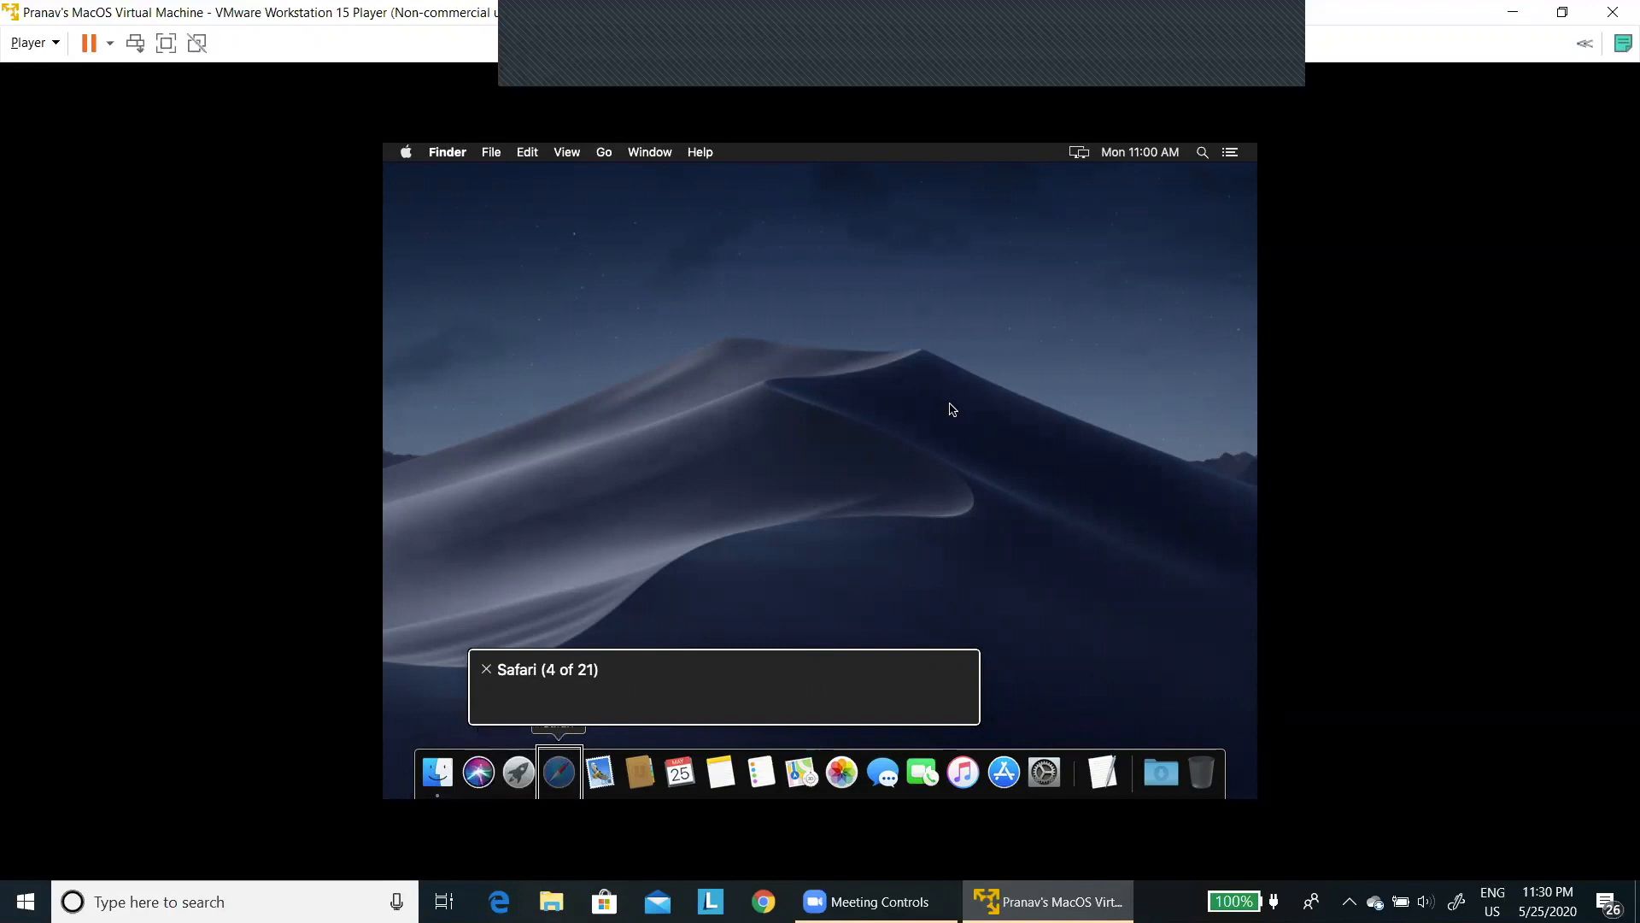
key(Escape)
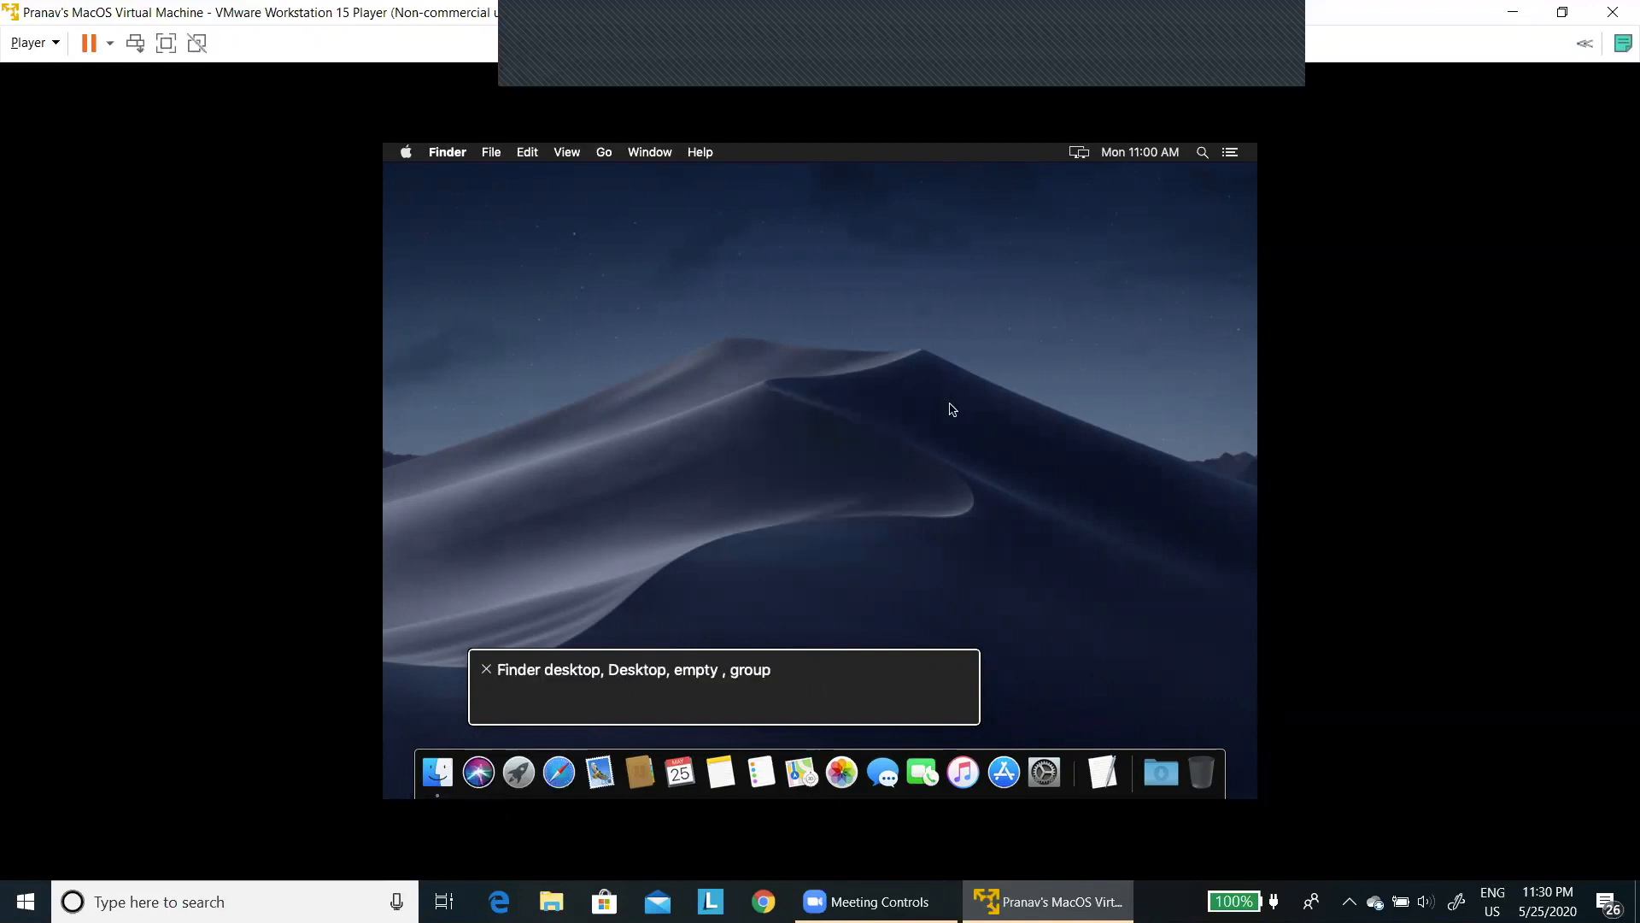
key(super+Tab)
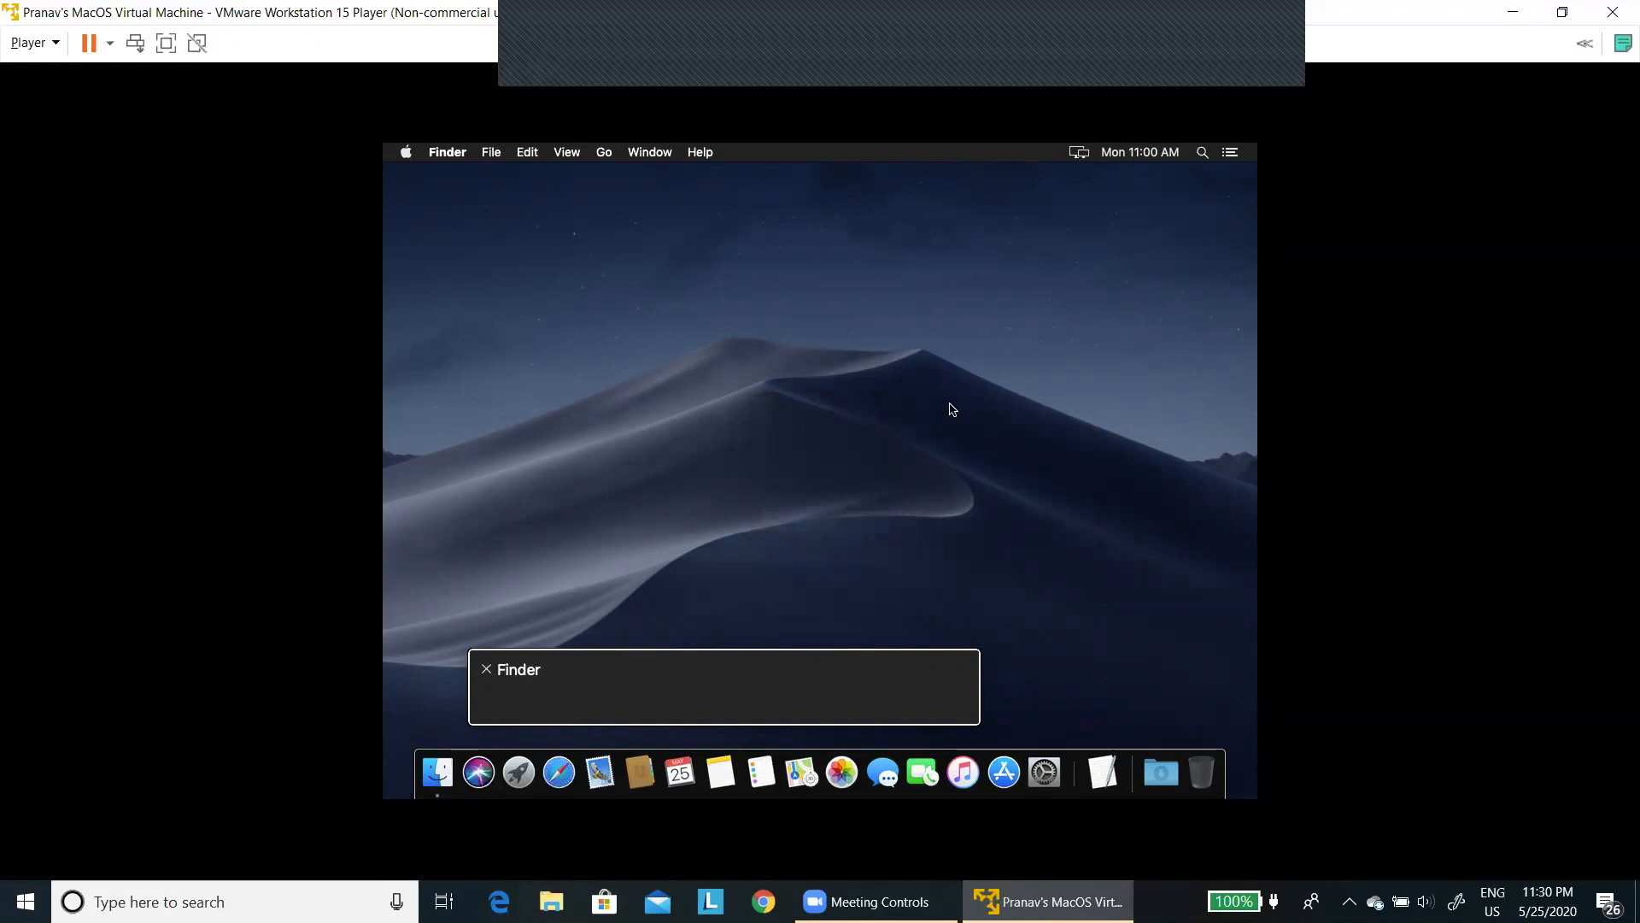
key(ctrl+alt+shift+d)
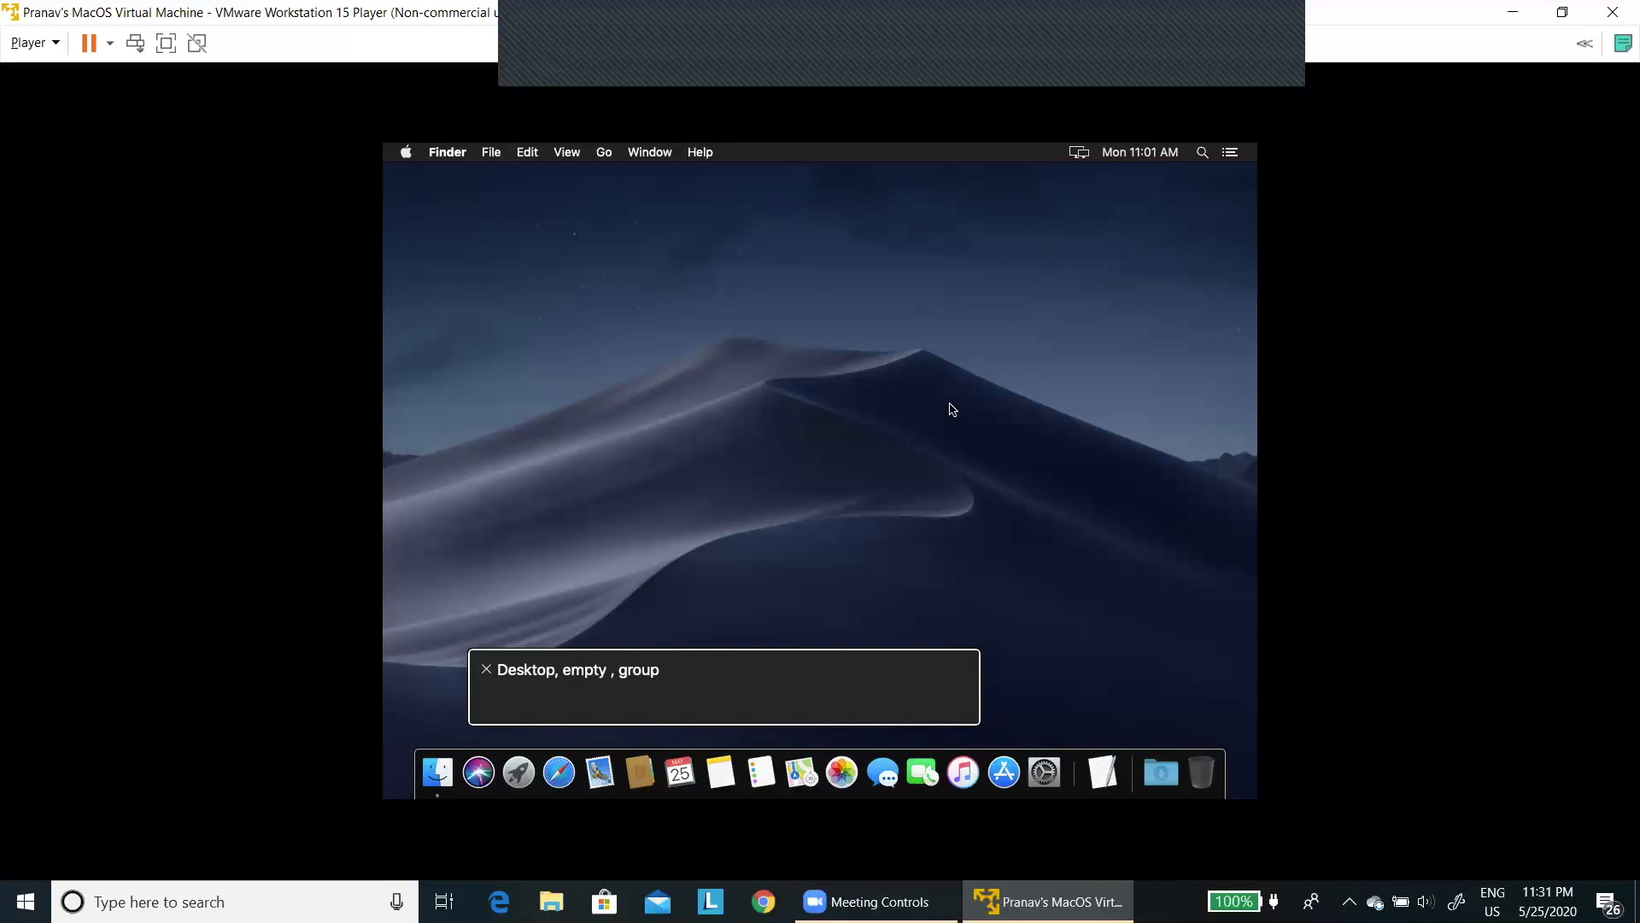
Browse the Apple menu with VoiceOver from About This Mac down to the Log Out command, and close the menu
key(ctrl+alt+m)
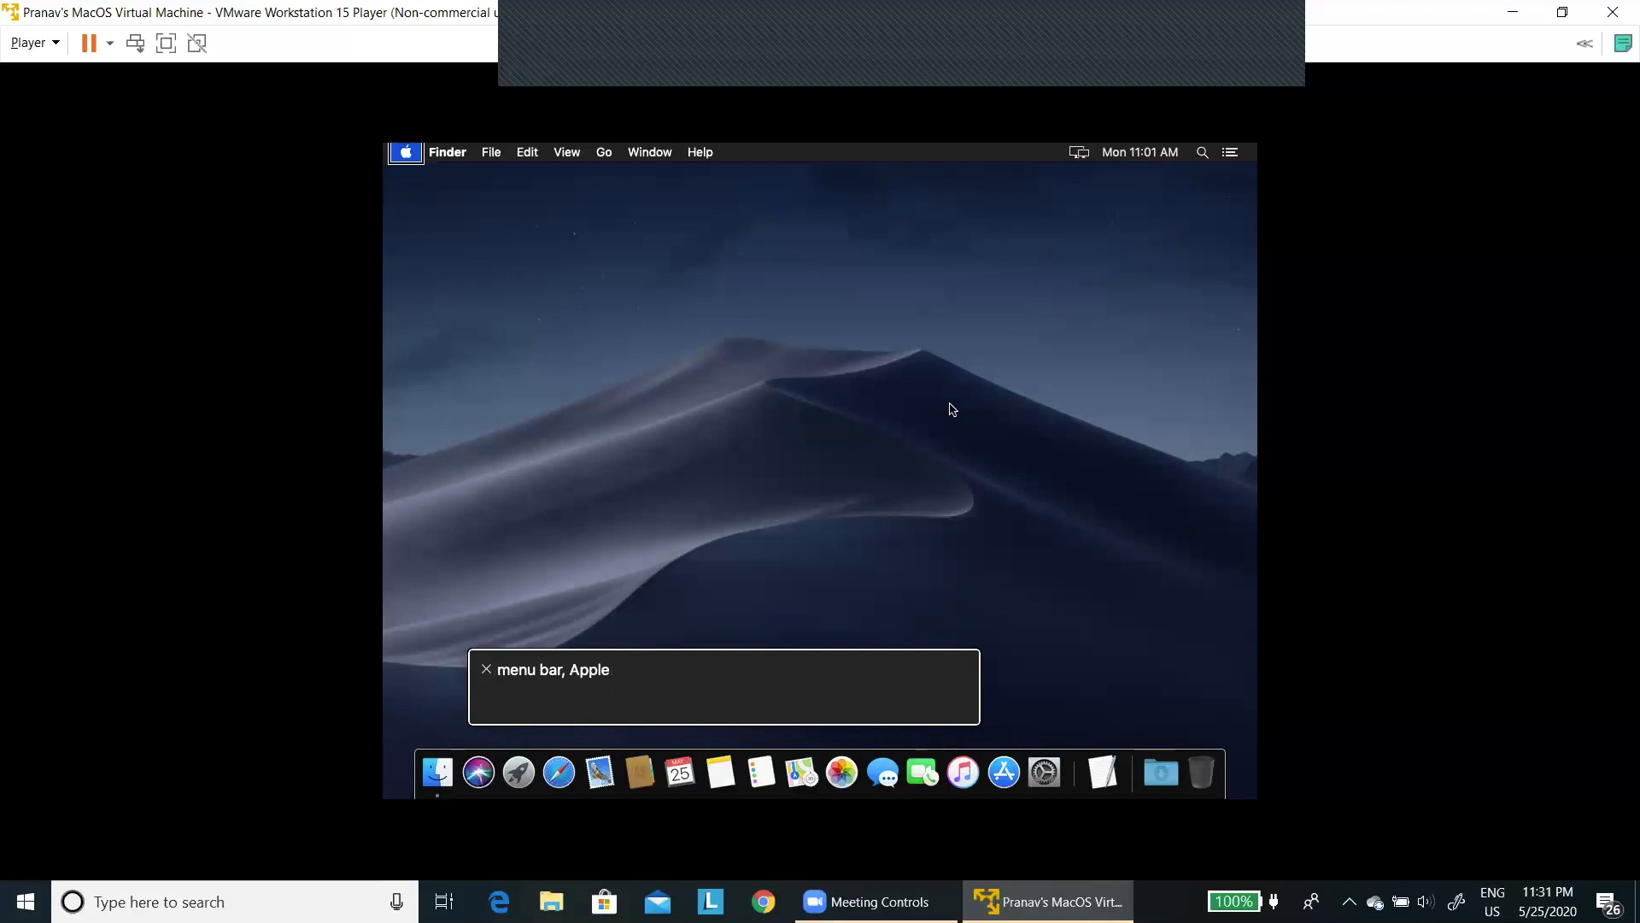
key(ctrl+alt+space)
key(Down)
key(Down)
key(Down)
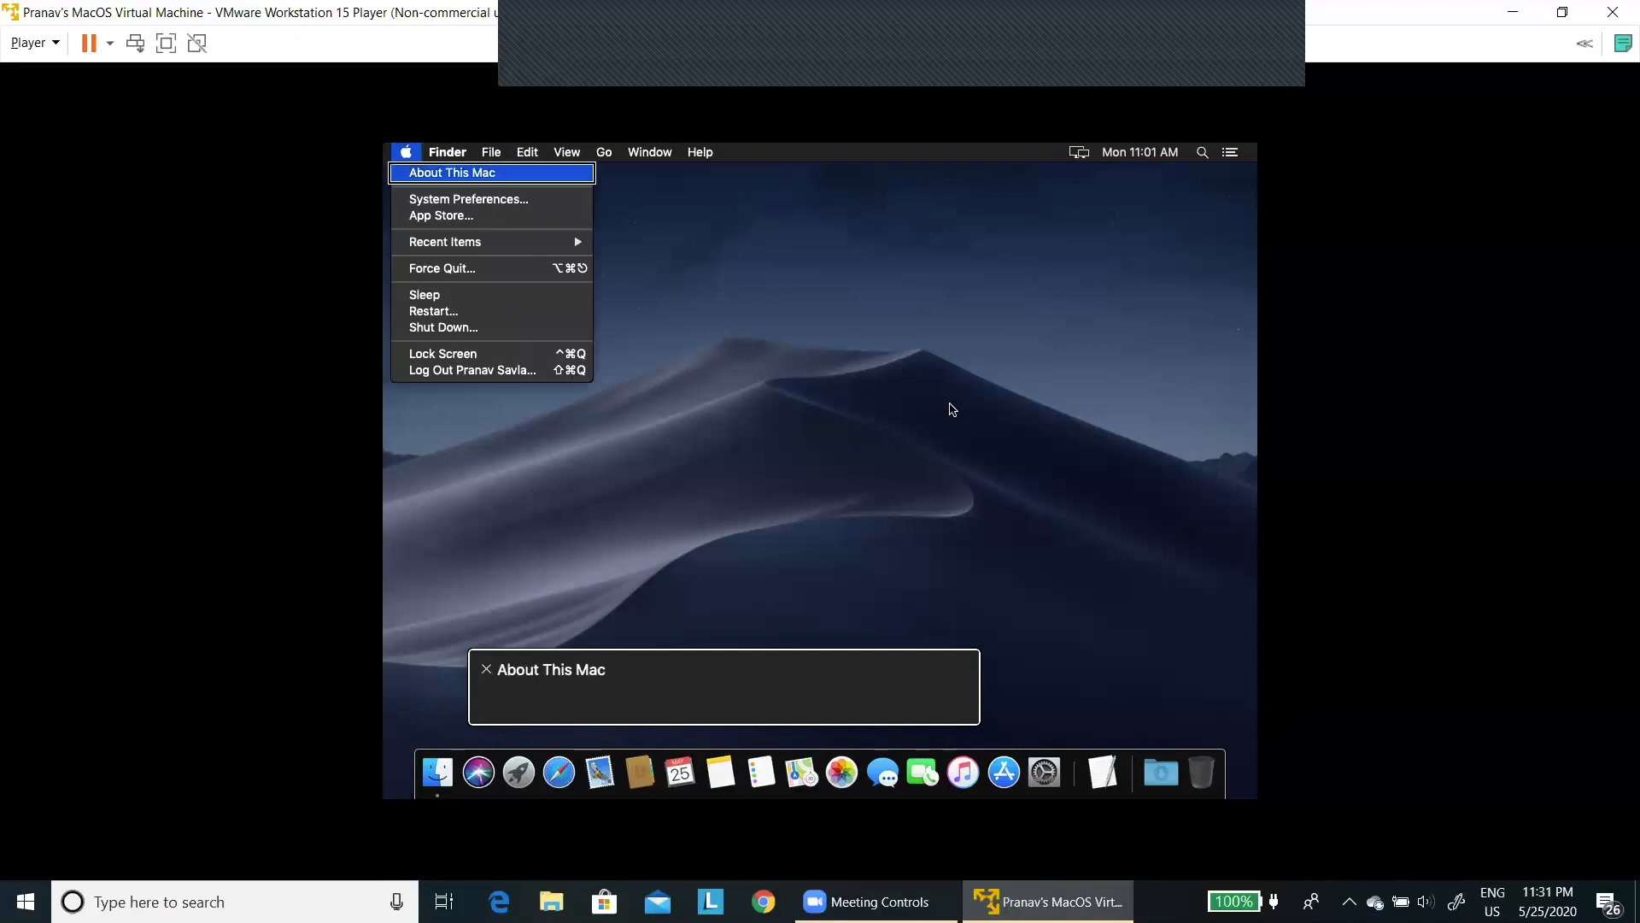
key(Down)
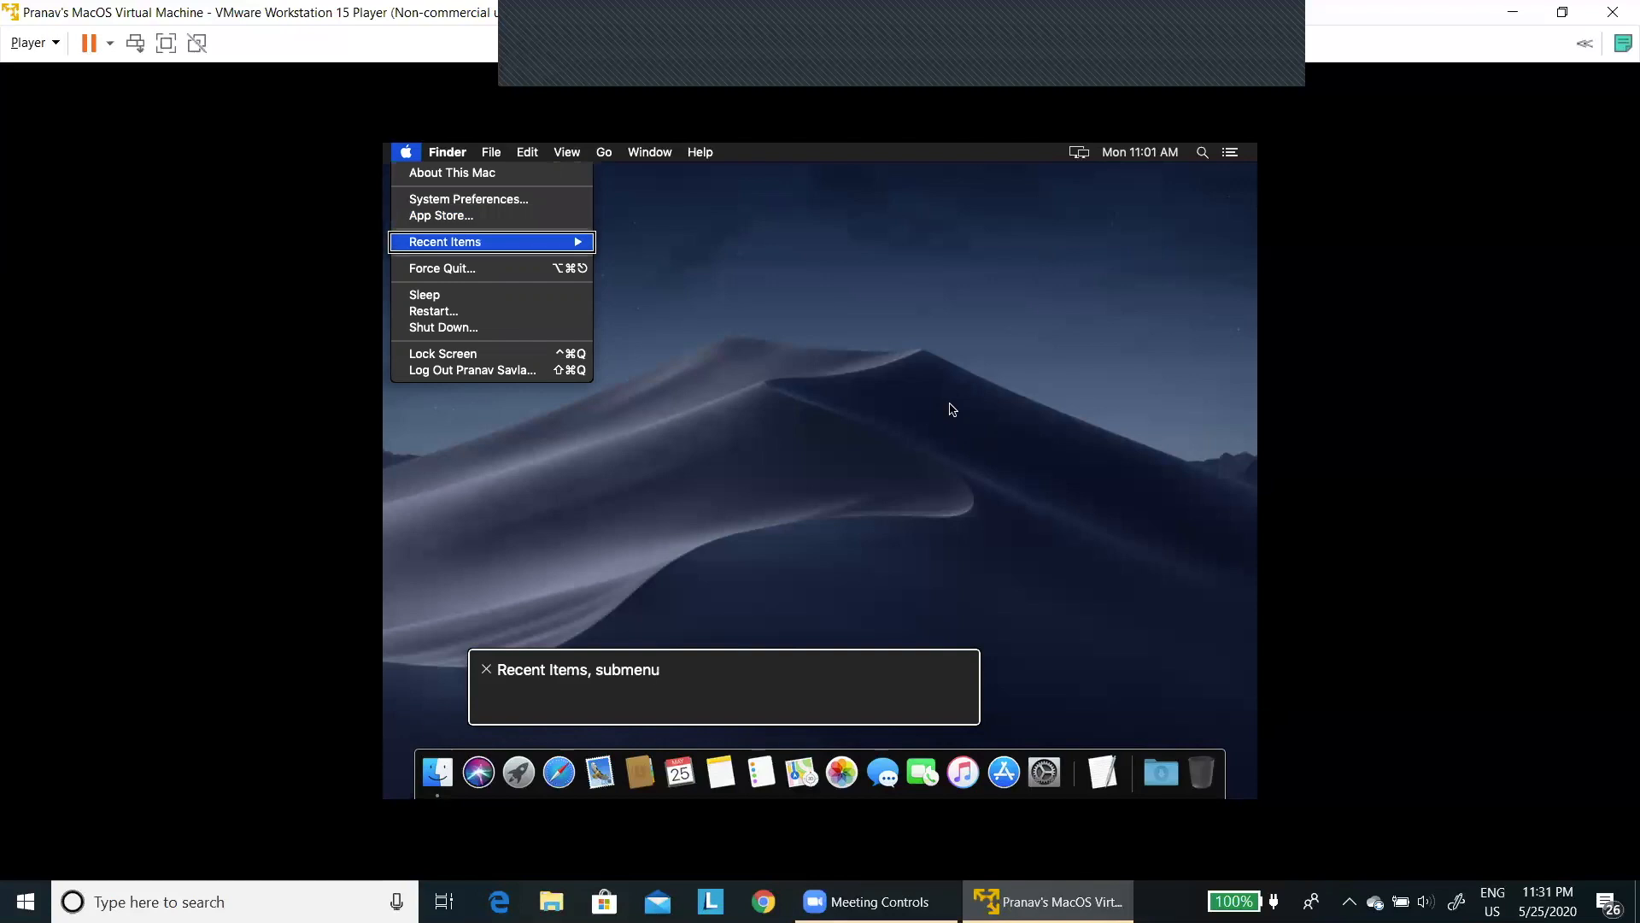
key(Down)
key(Down)
key(Down)
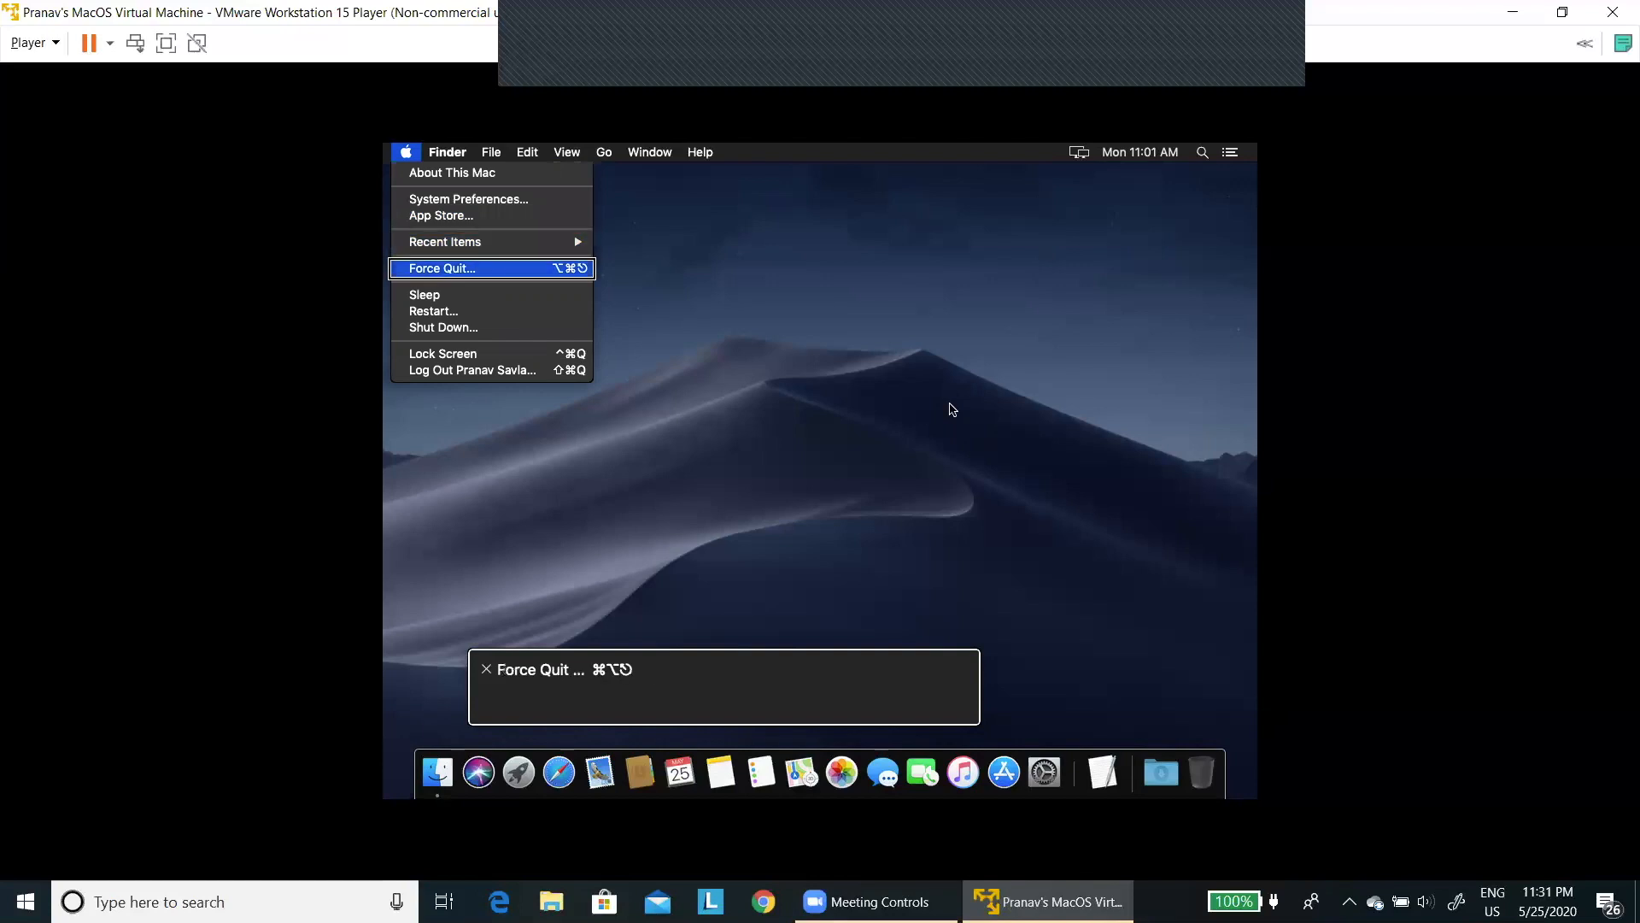
key(Down)
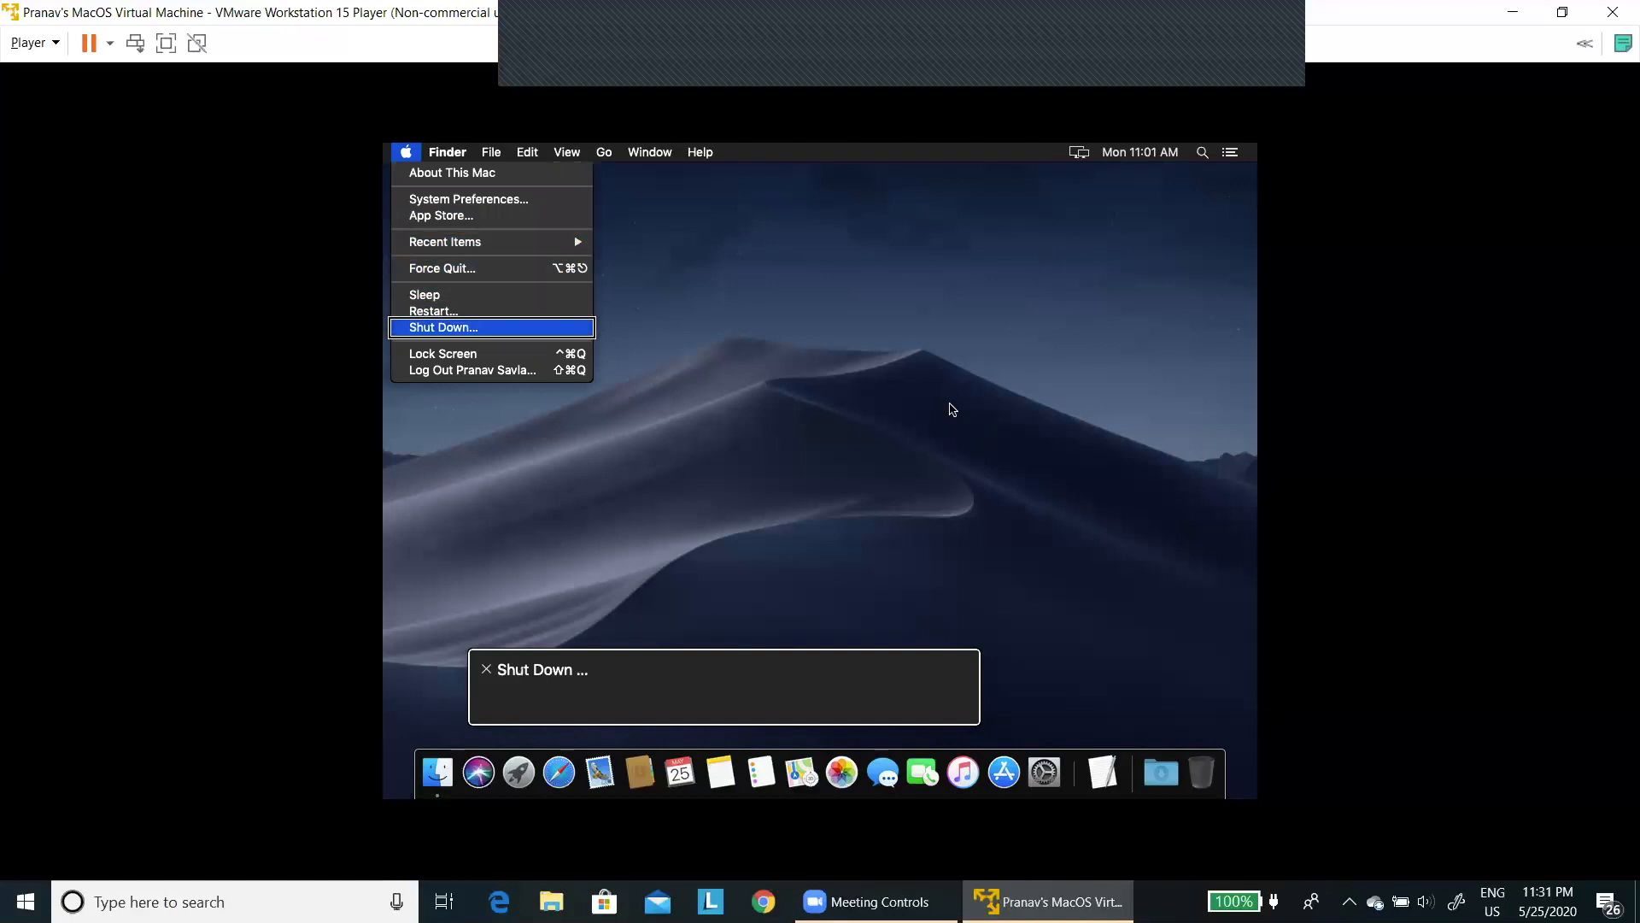
key(Down)
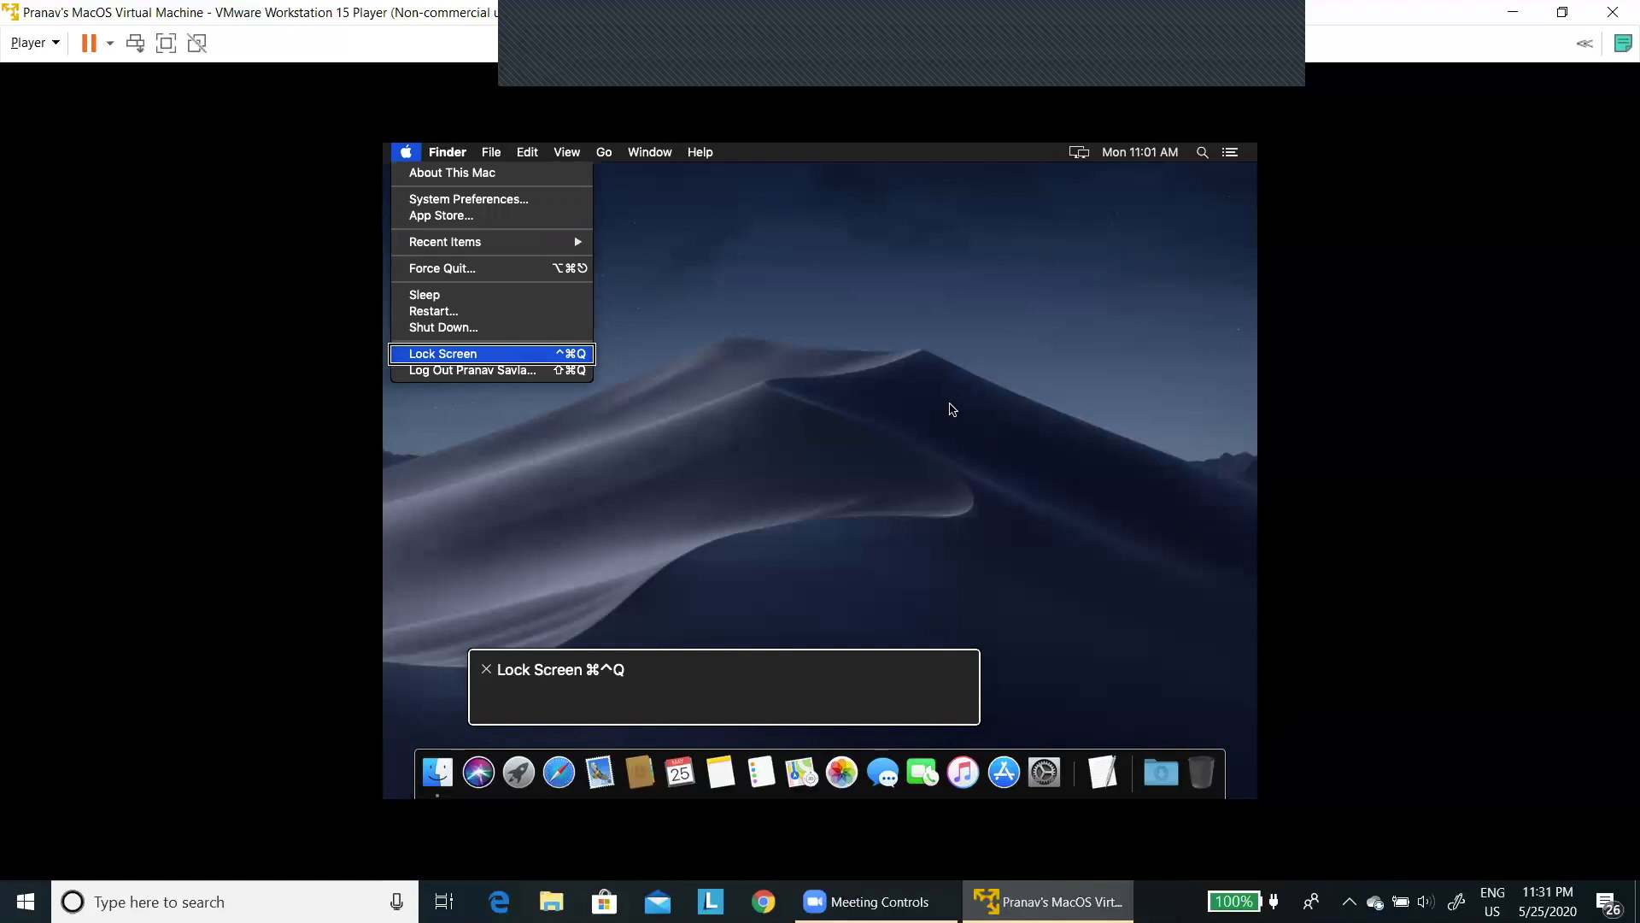
key(Down)
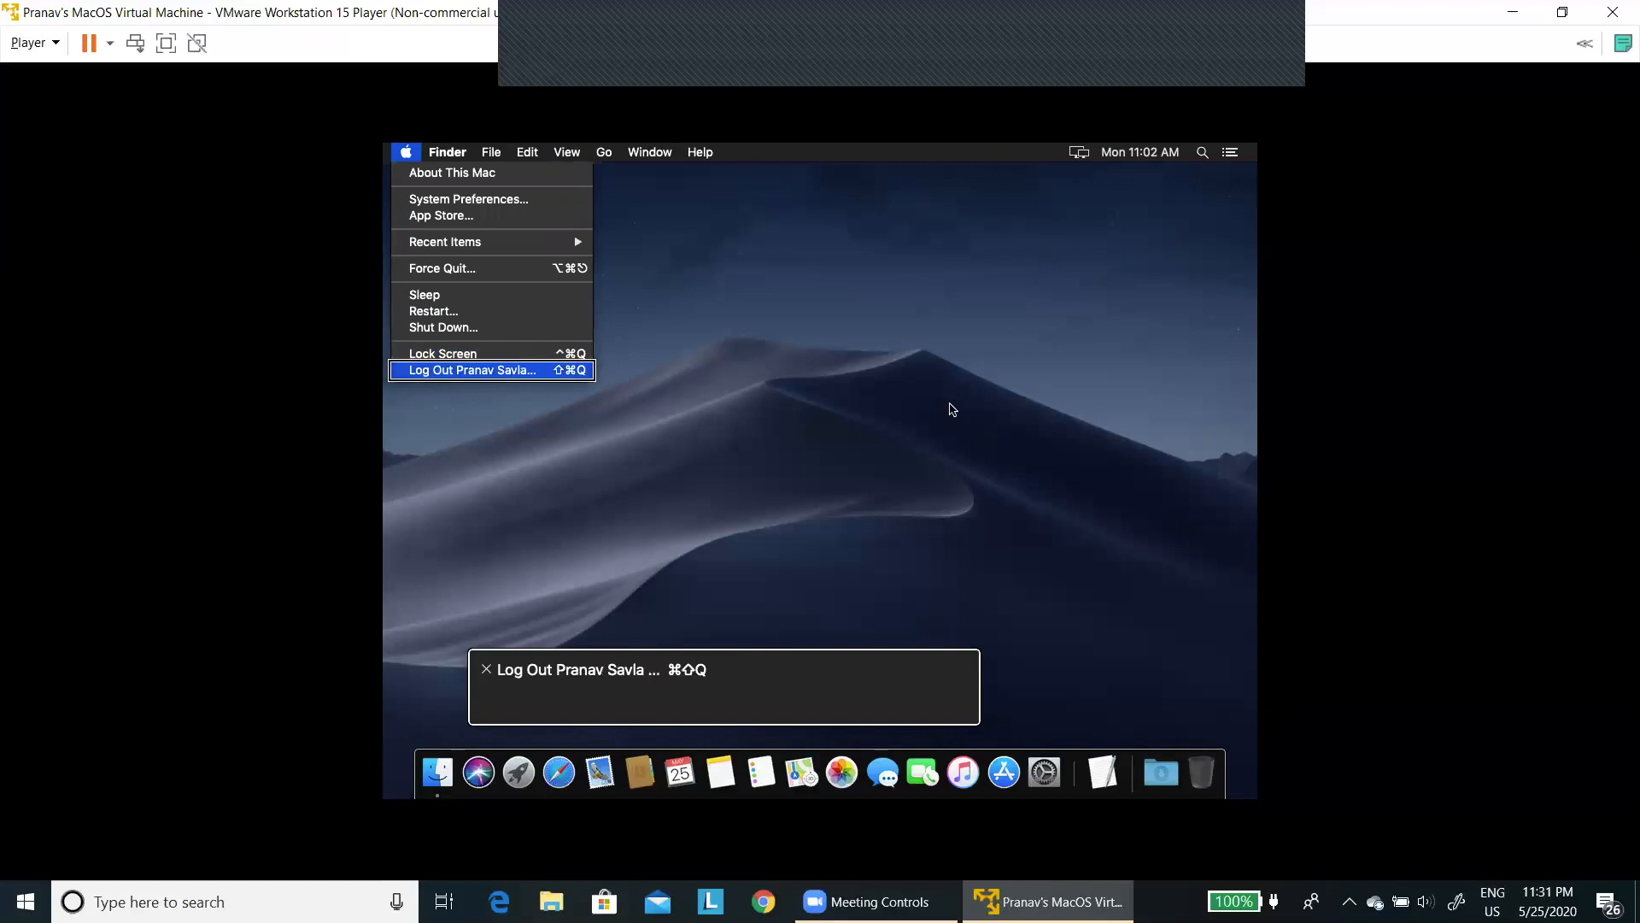
key(Escape)
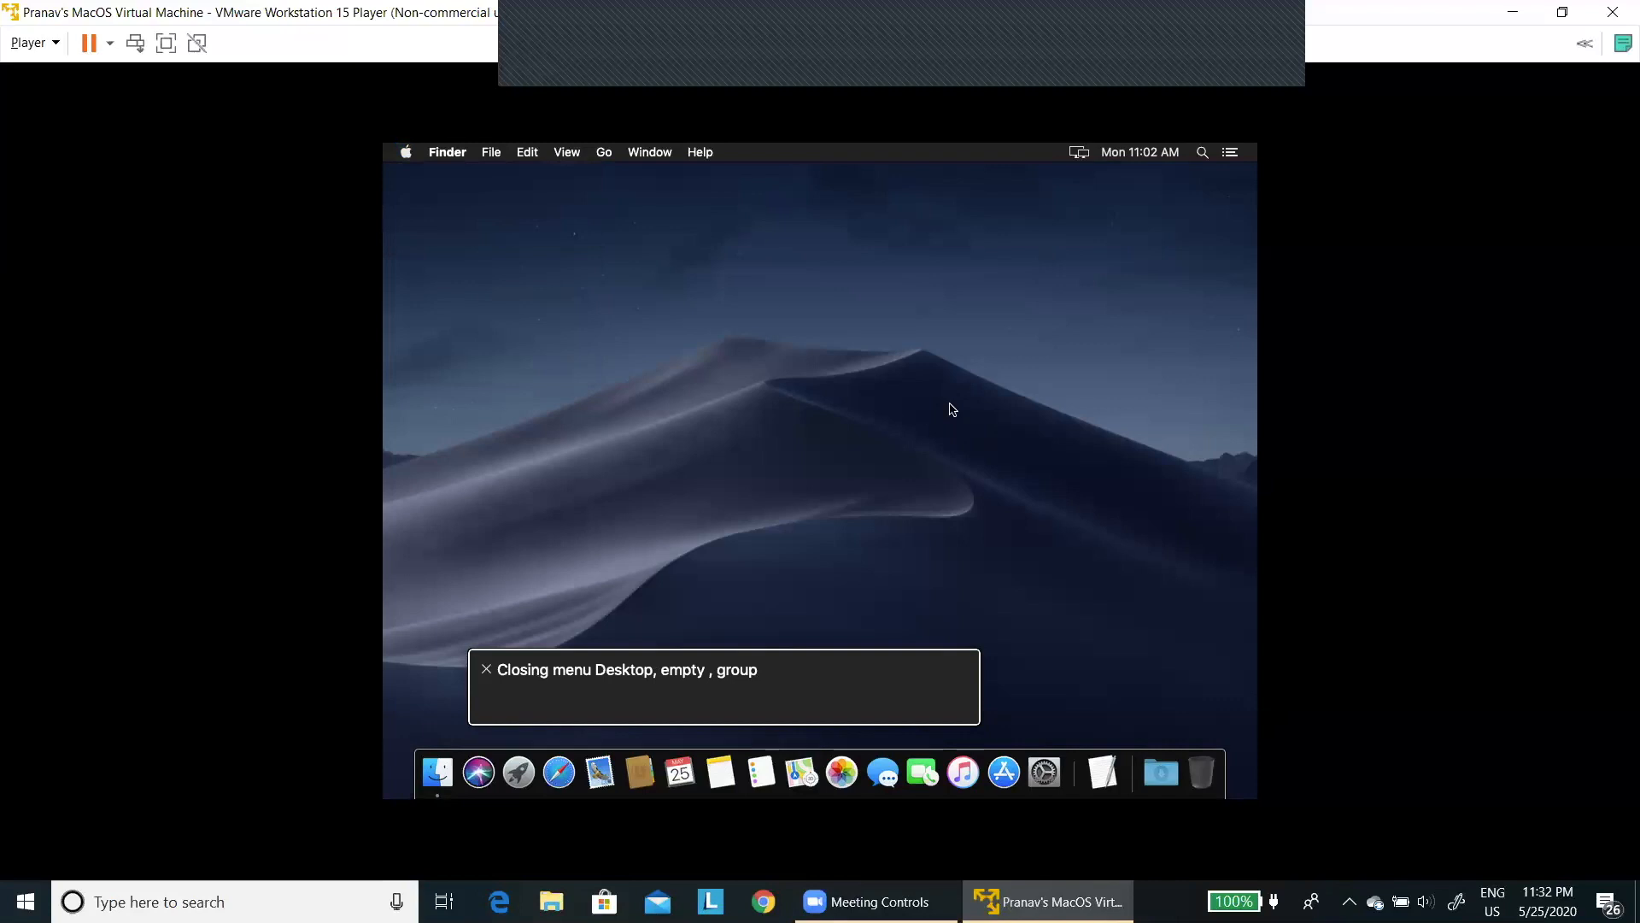
Find the App Store in the Dock with VoiceOver and launch it
key(ctrl+alt+d)
key(a)
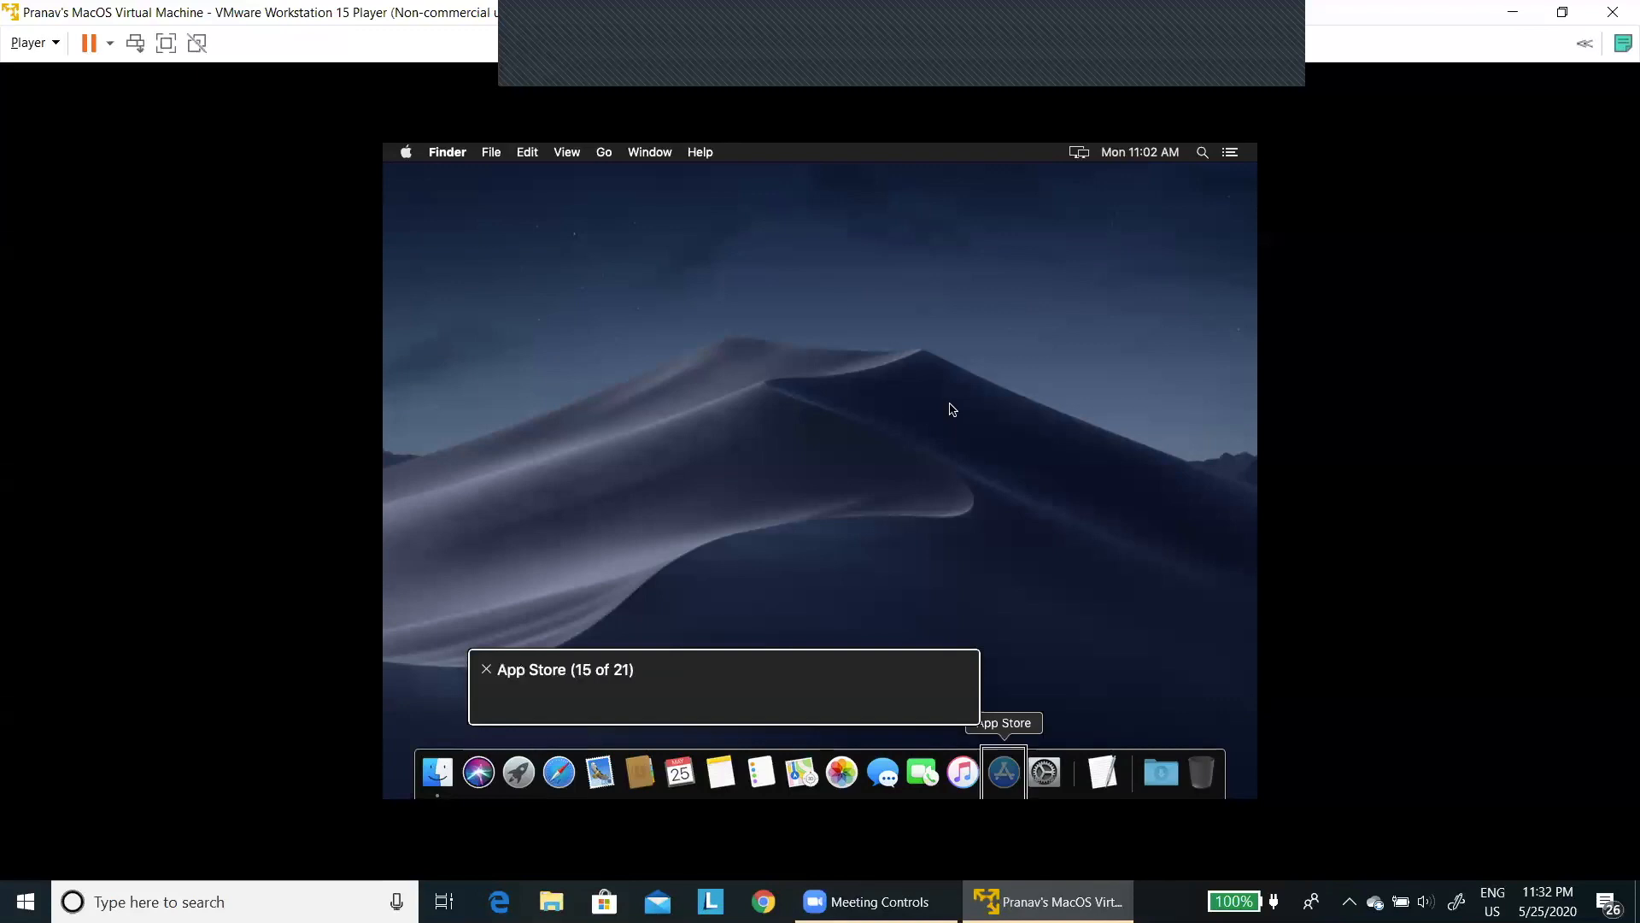
key(Return)
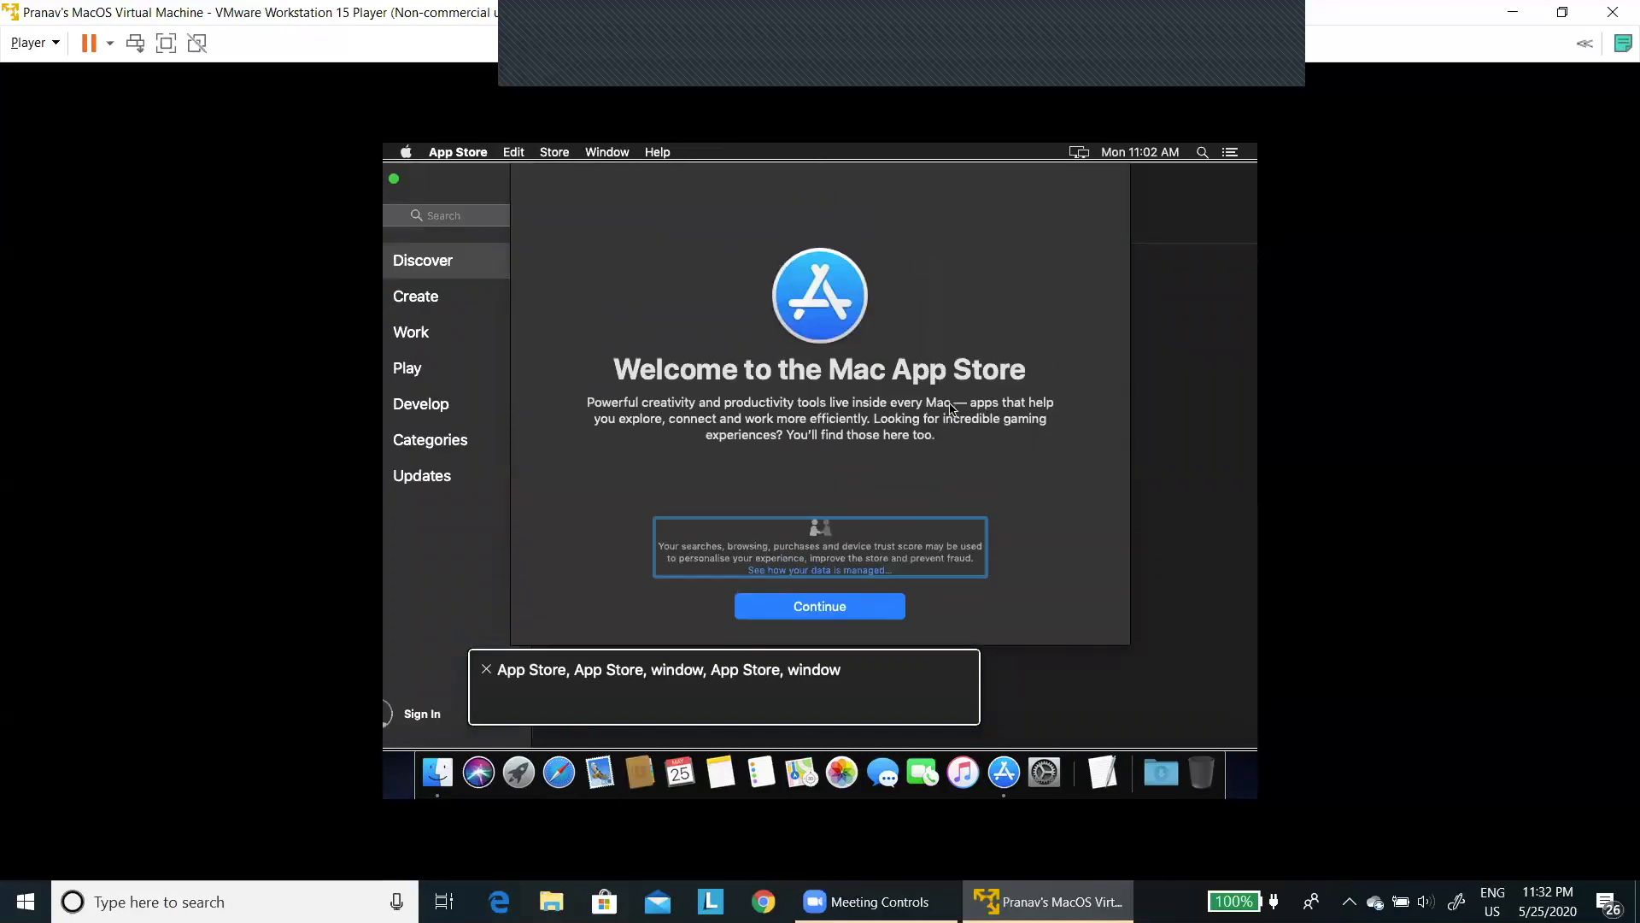
Continue past the Mac App Store welcome screen, and quit the App Store to return to the Finder desktop
key(Tab)
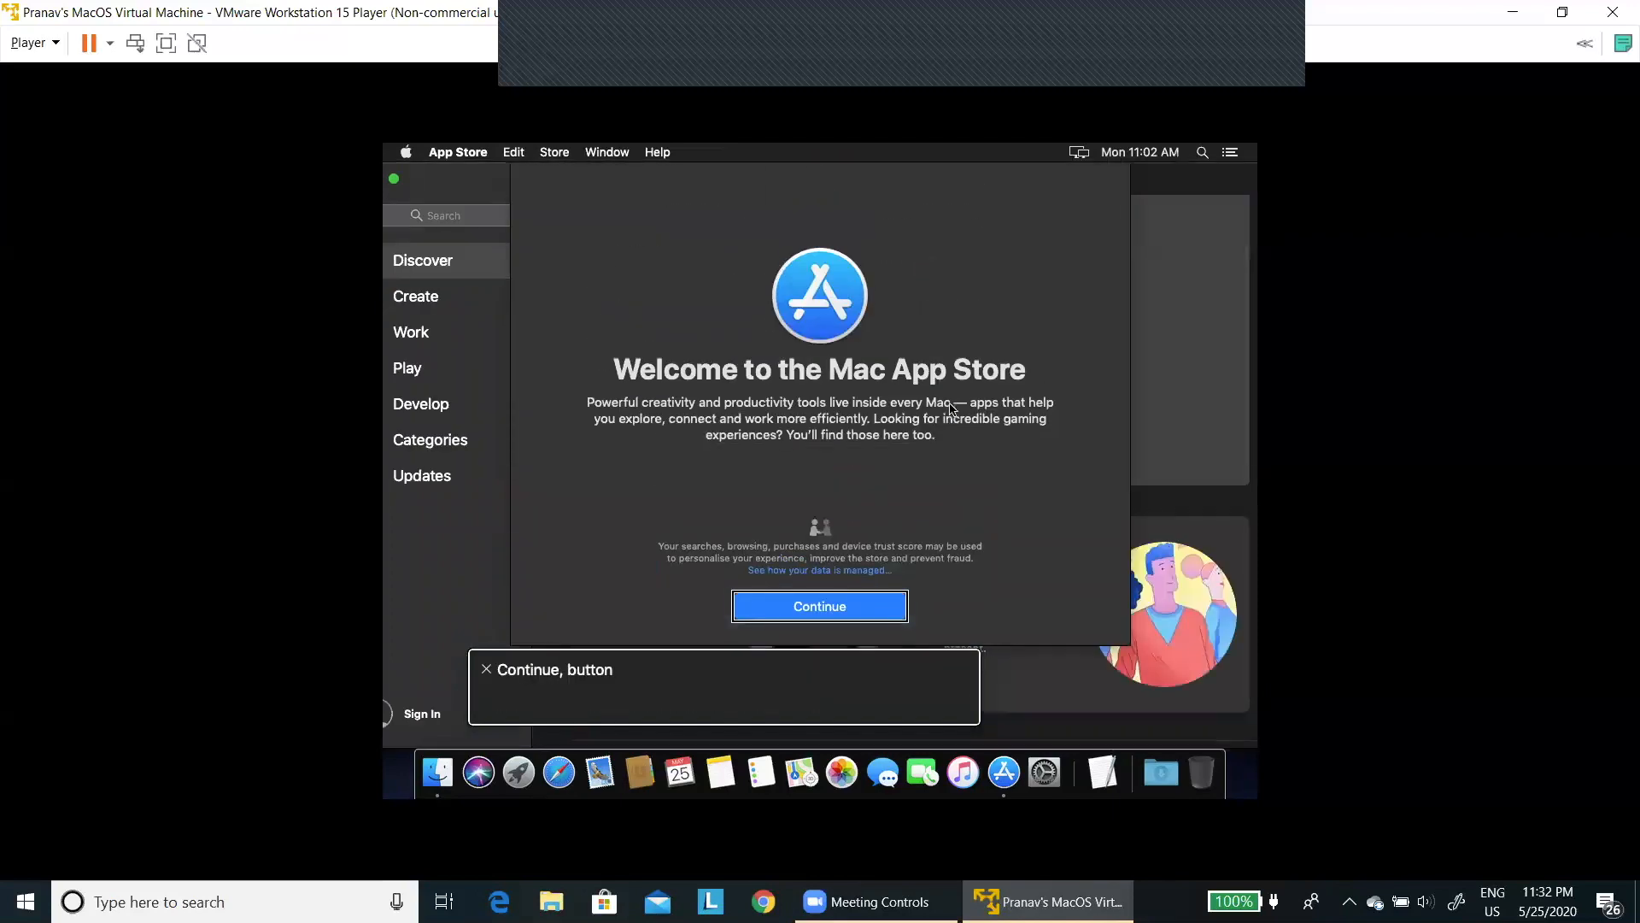
key(Return)
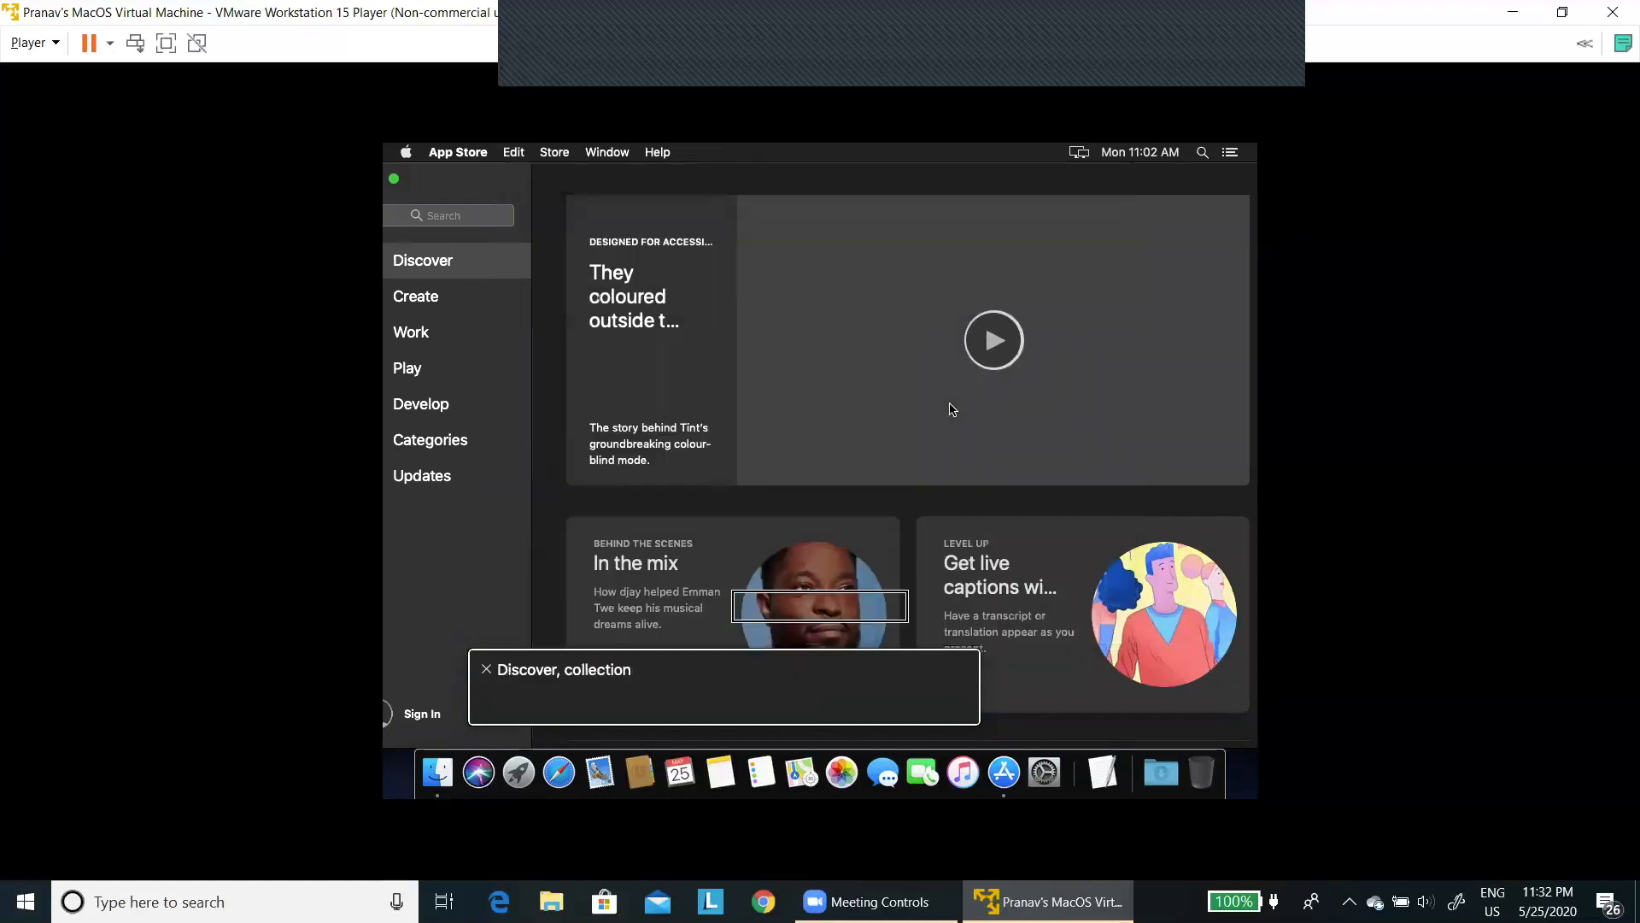
key(Tab)
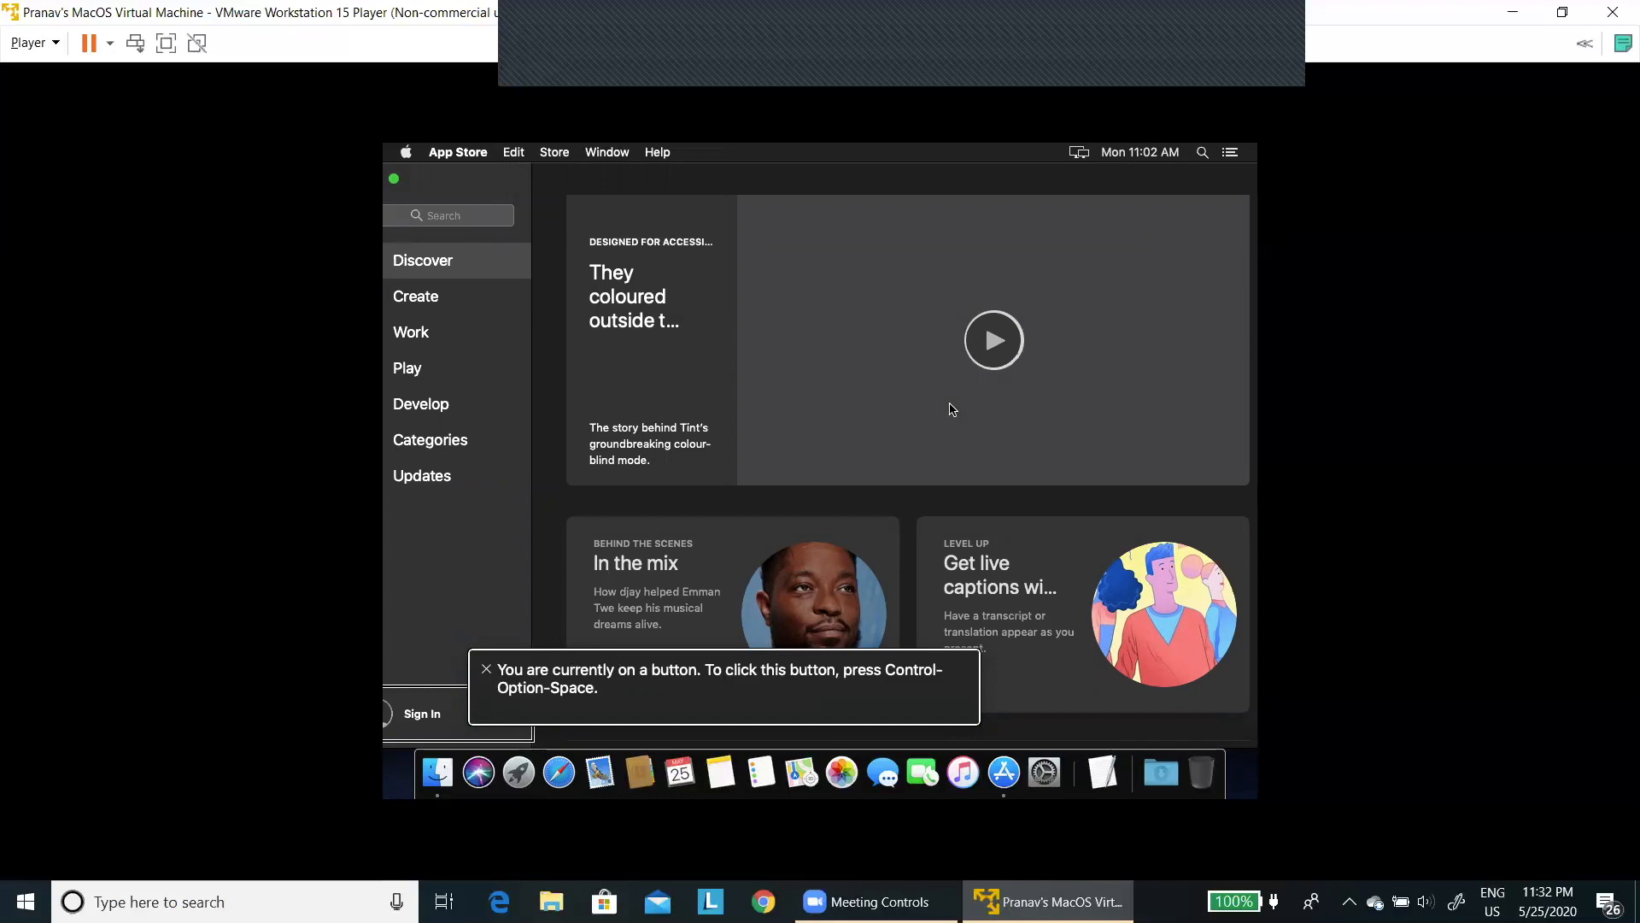
key(super+q)
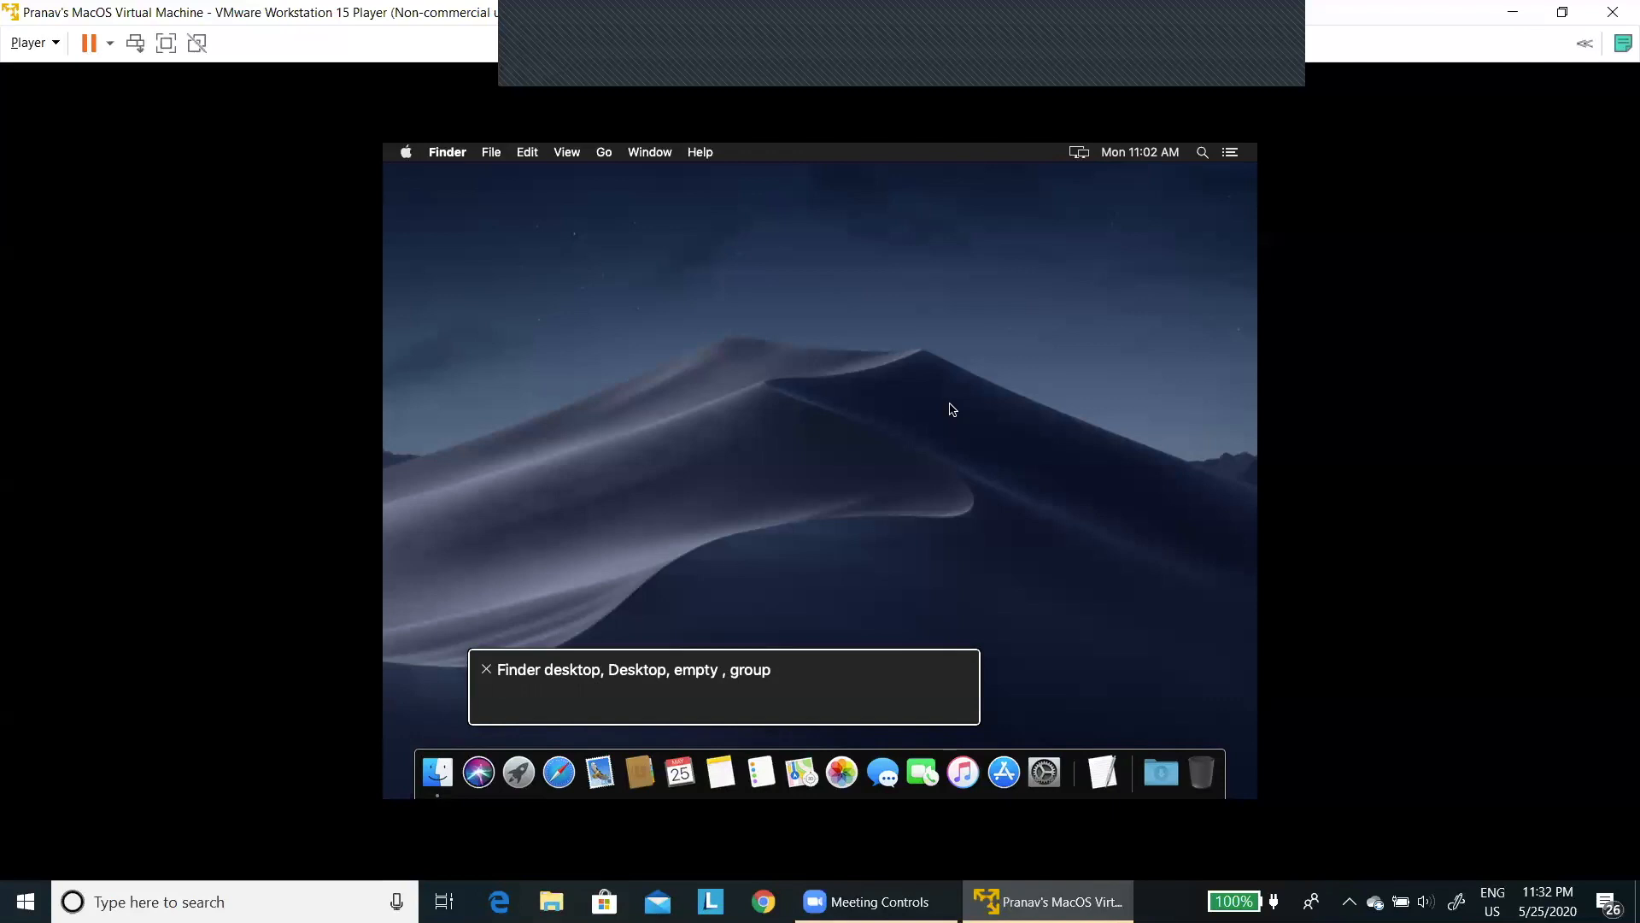
key(ctrl+alt+Right)
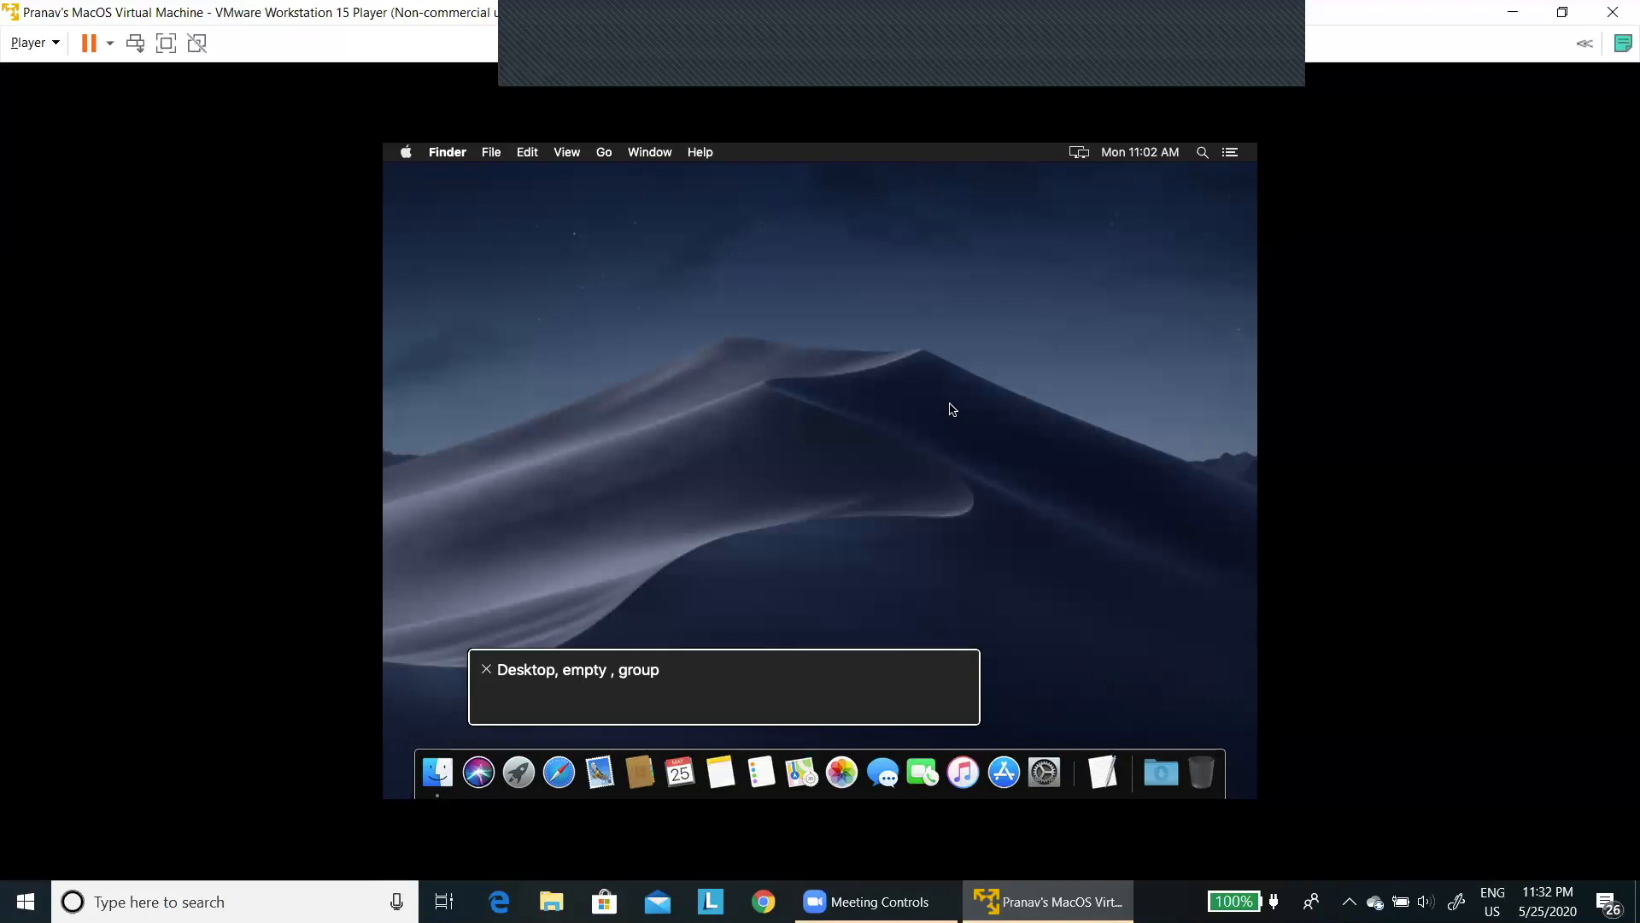
Bring up the Spotlight Search field four times to hear VoiceOver's description, dismissing it each time without searching
key(super+space)
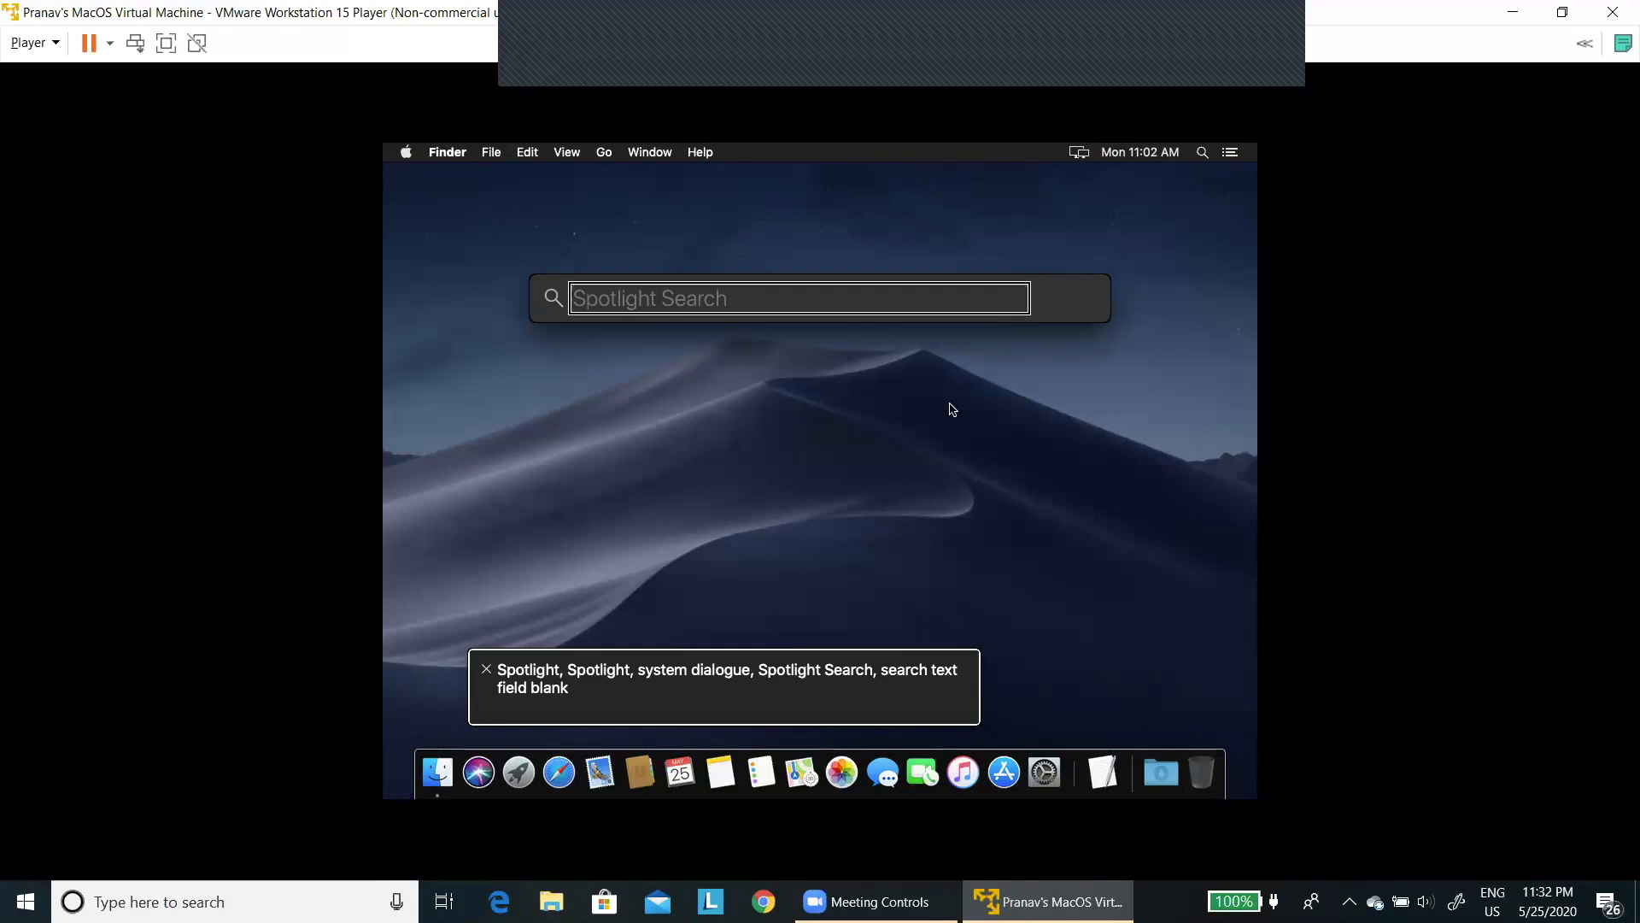
key(Escape)
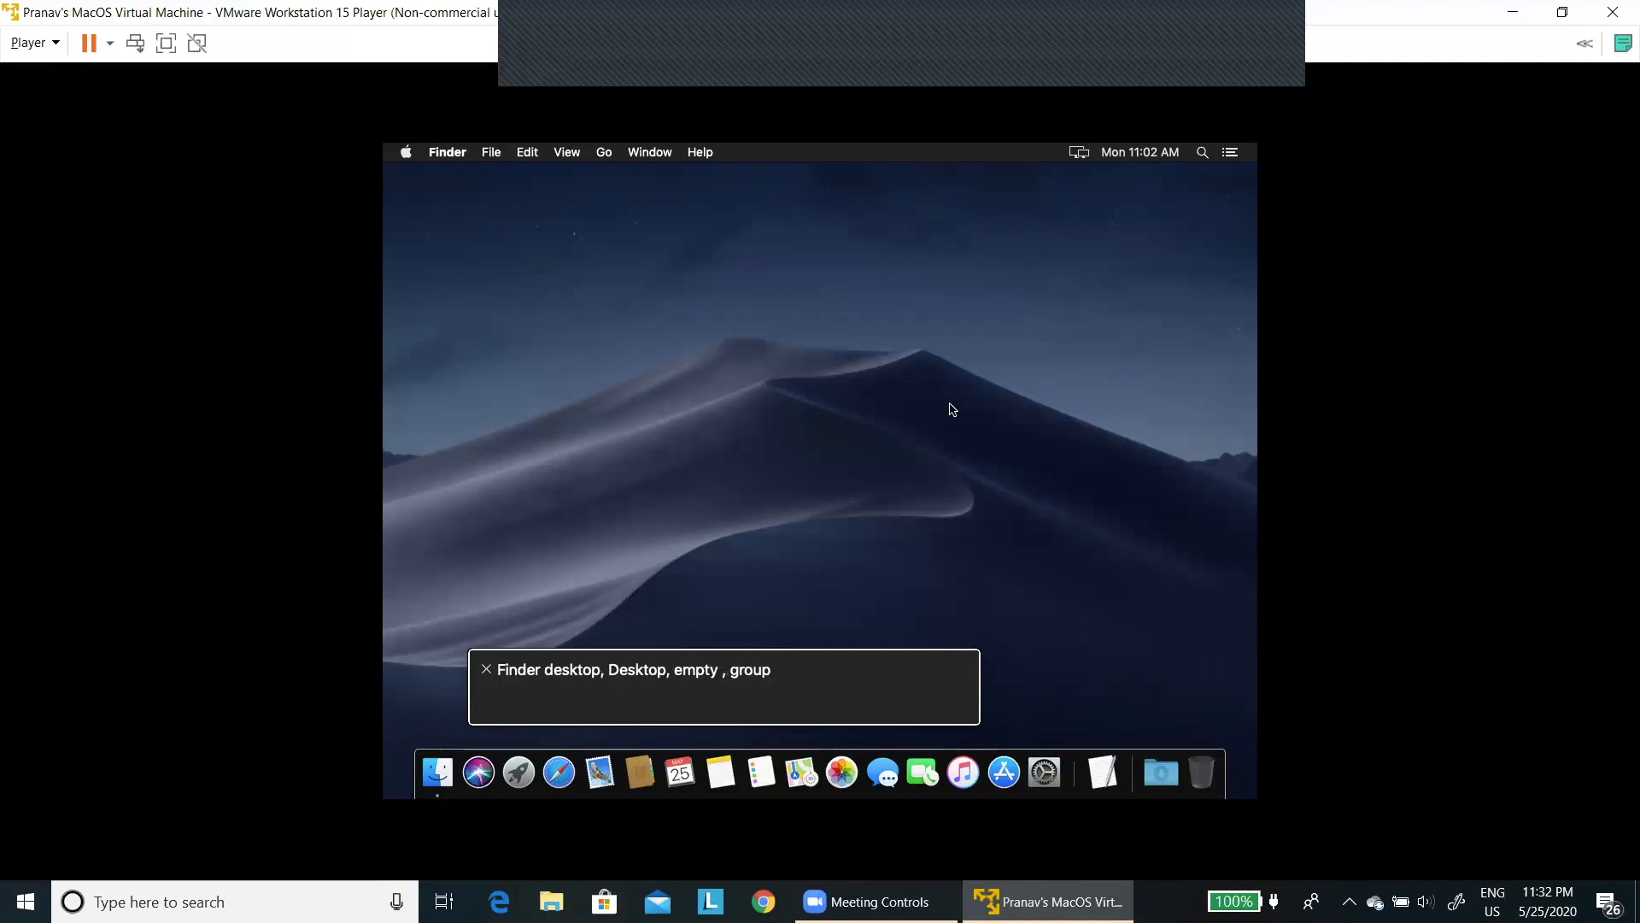
key(super+space)
key(Escape)
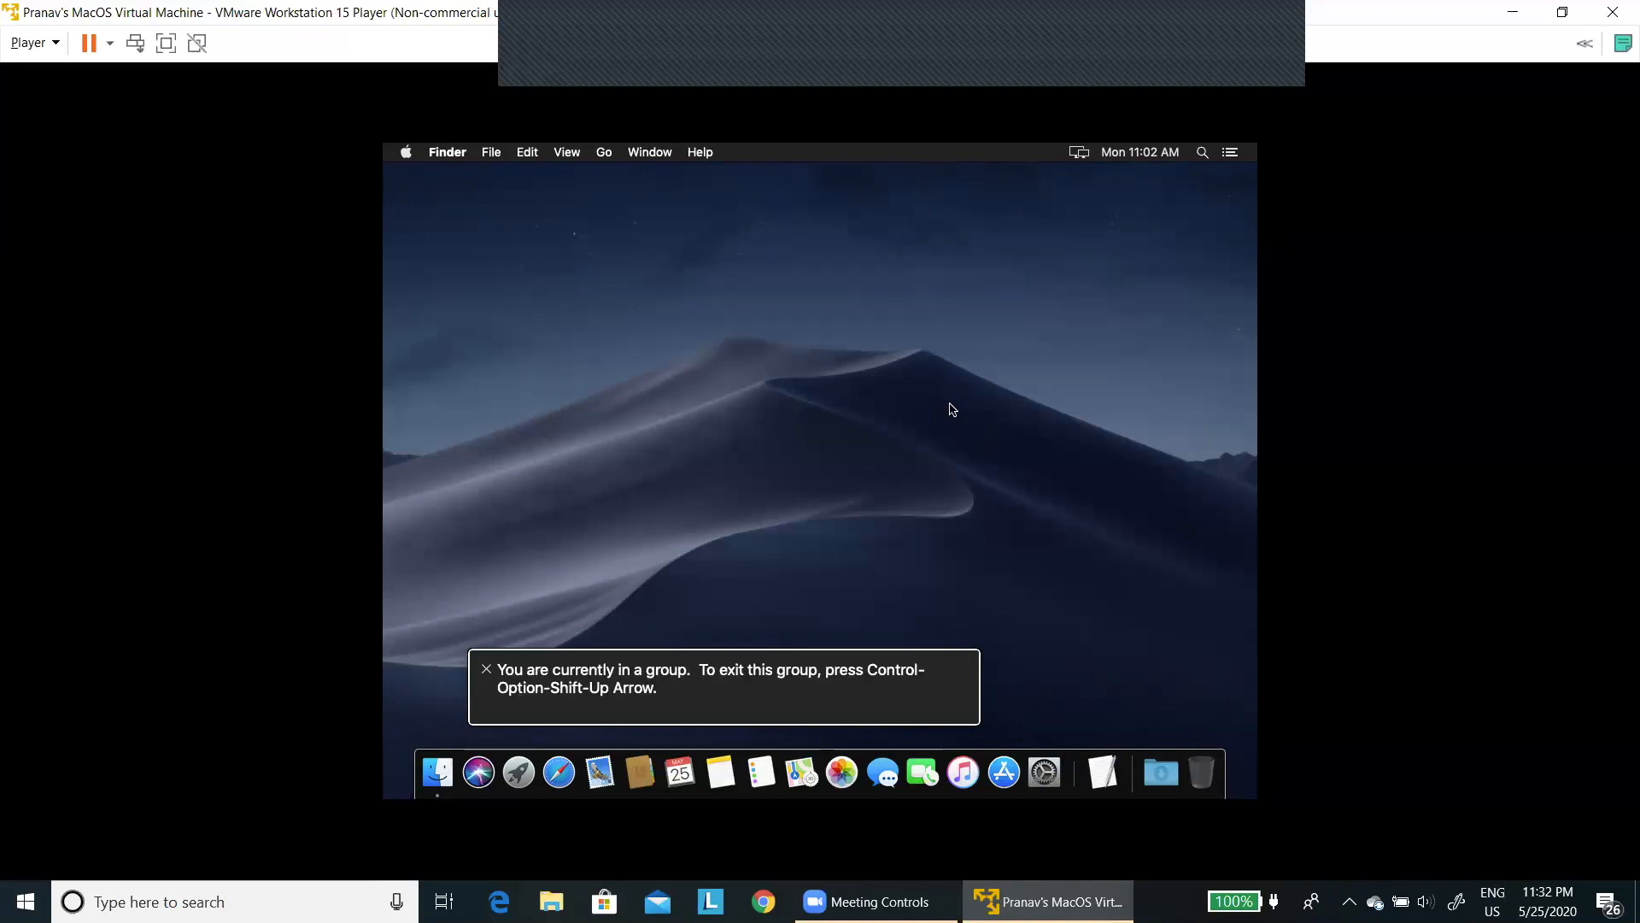
key(super+space)
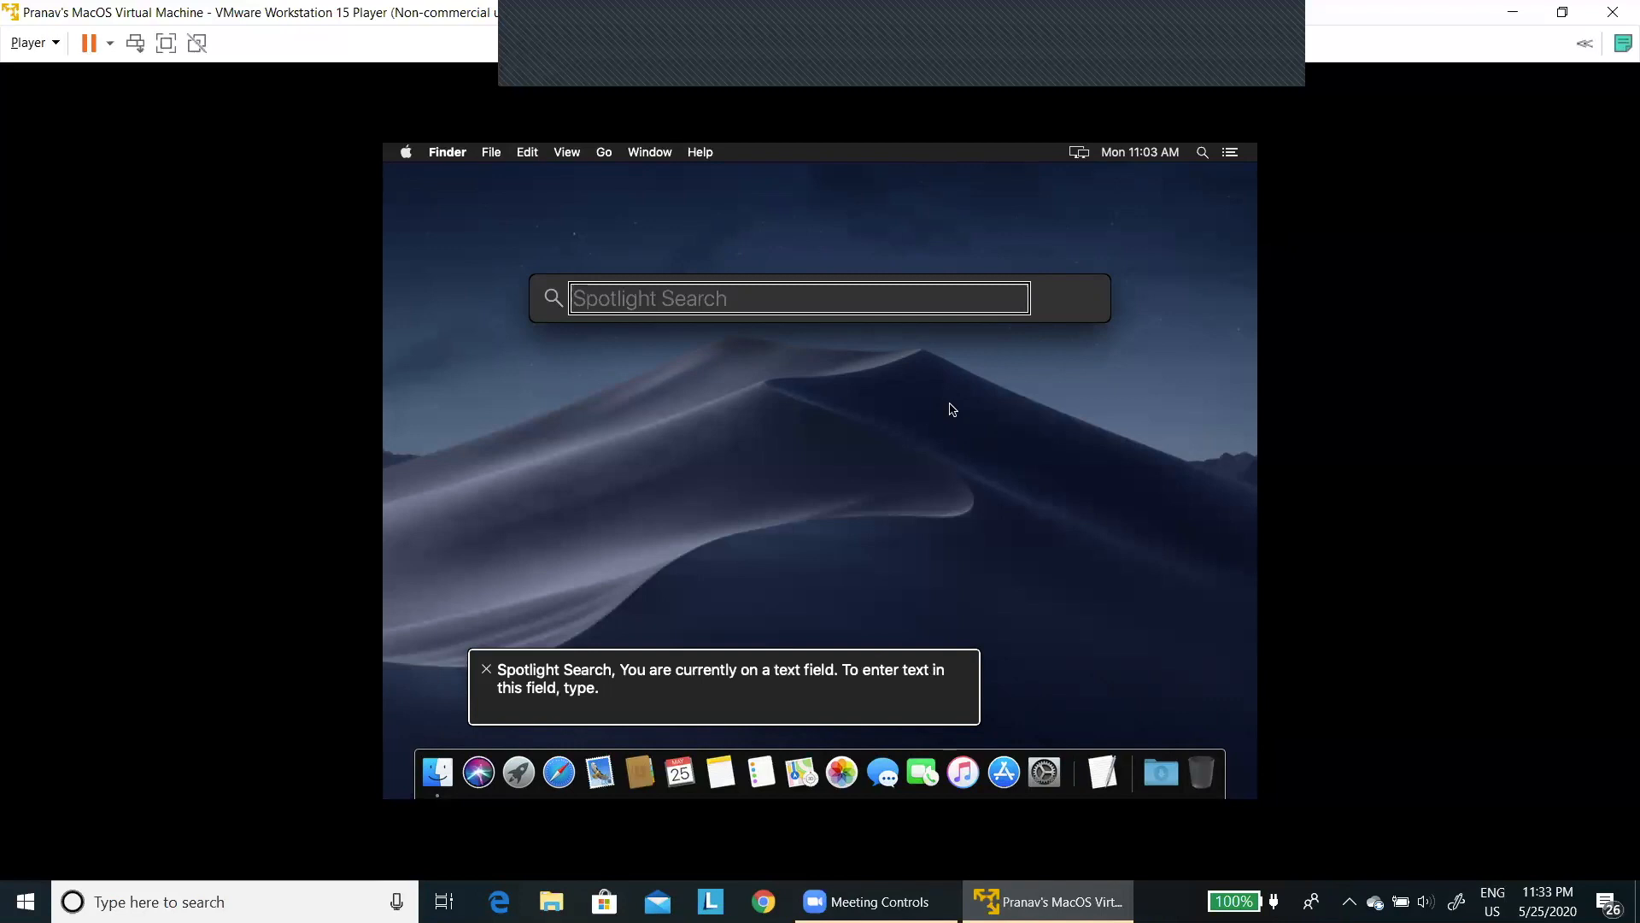
key(Escape)
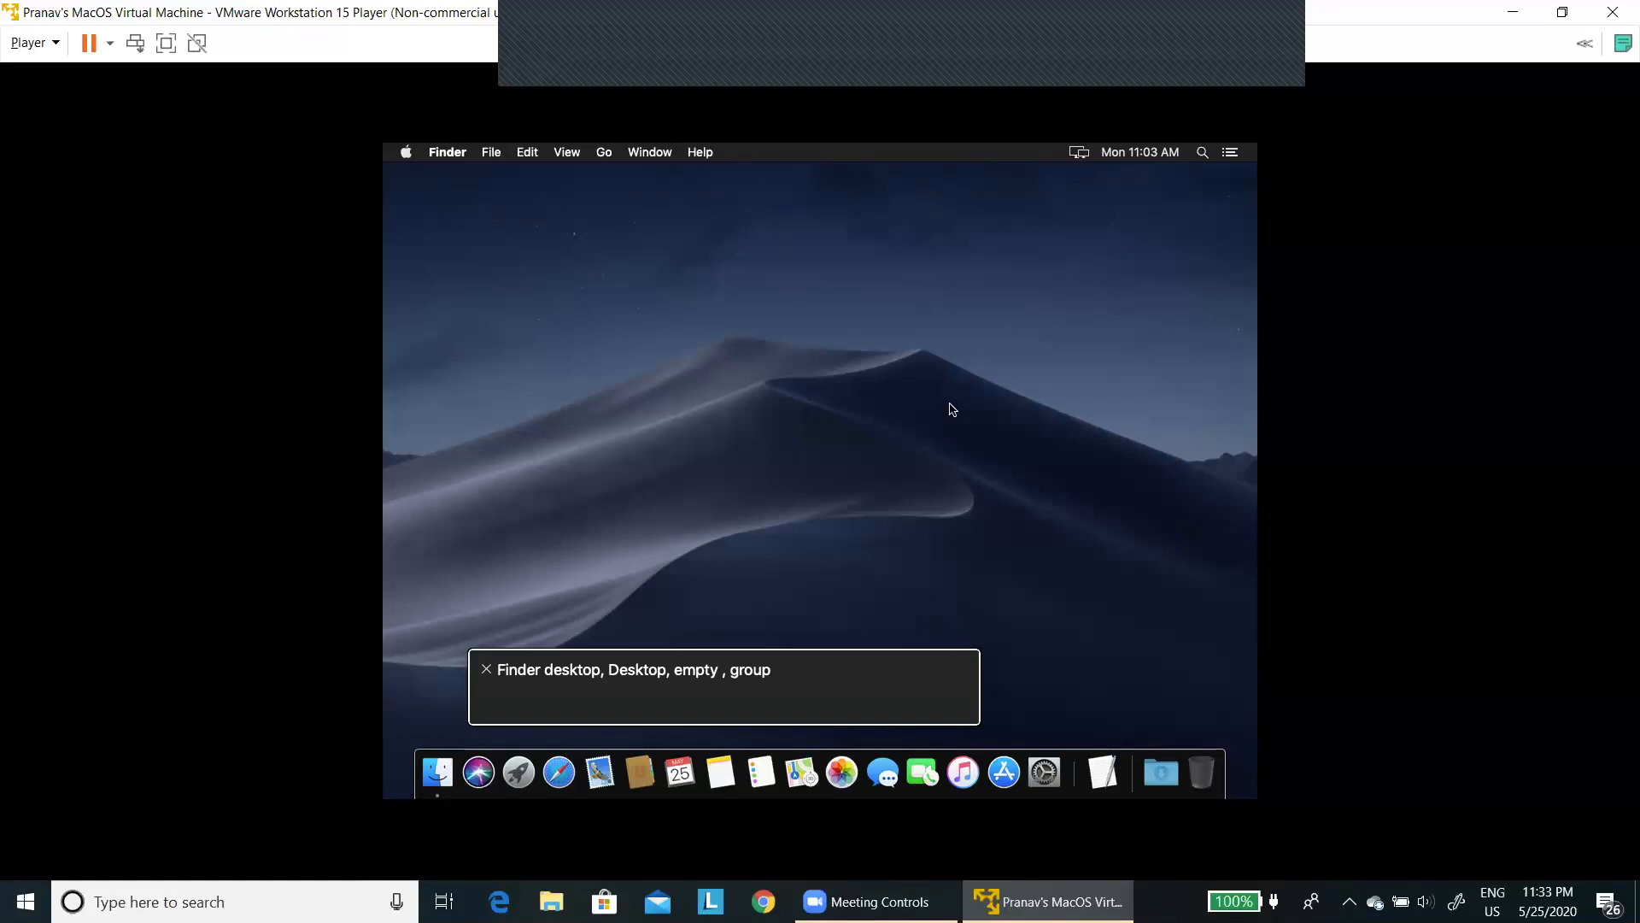
key(super+space)
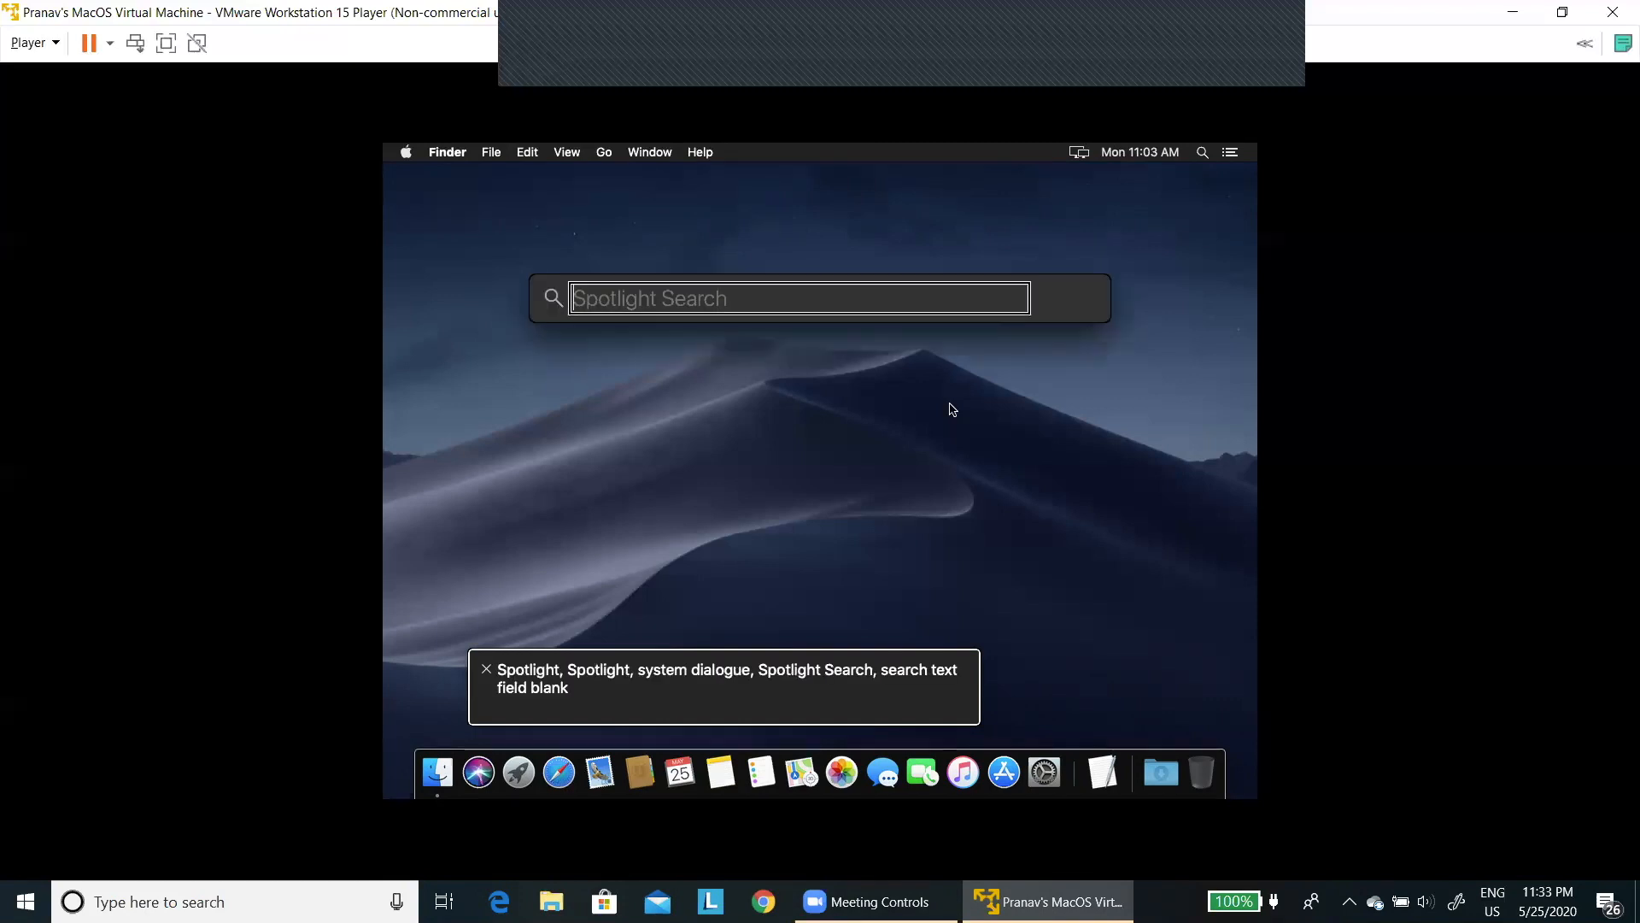
key(Escape)
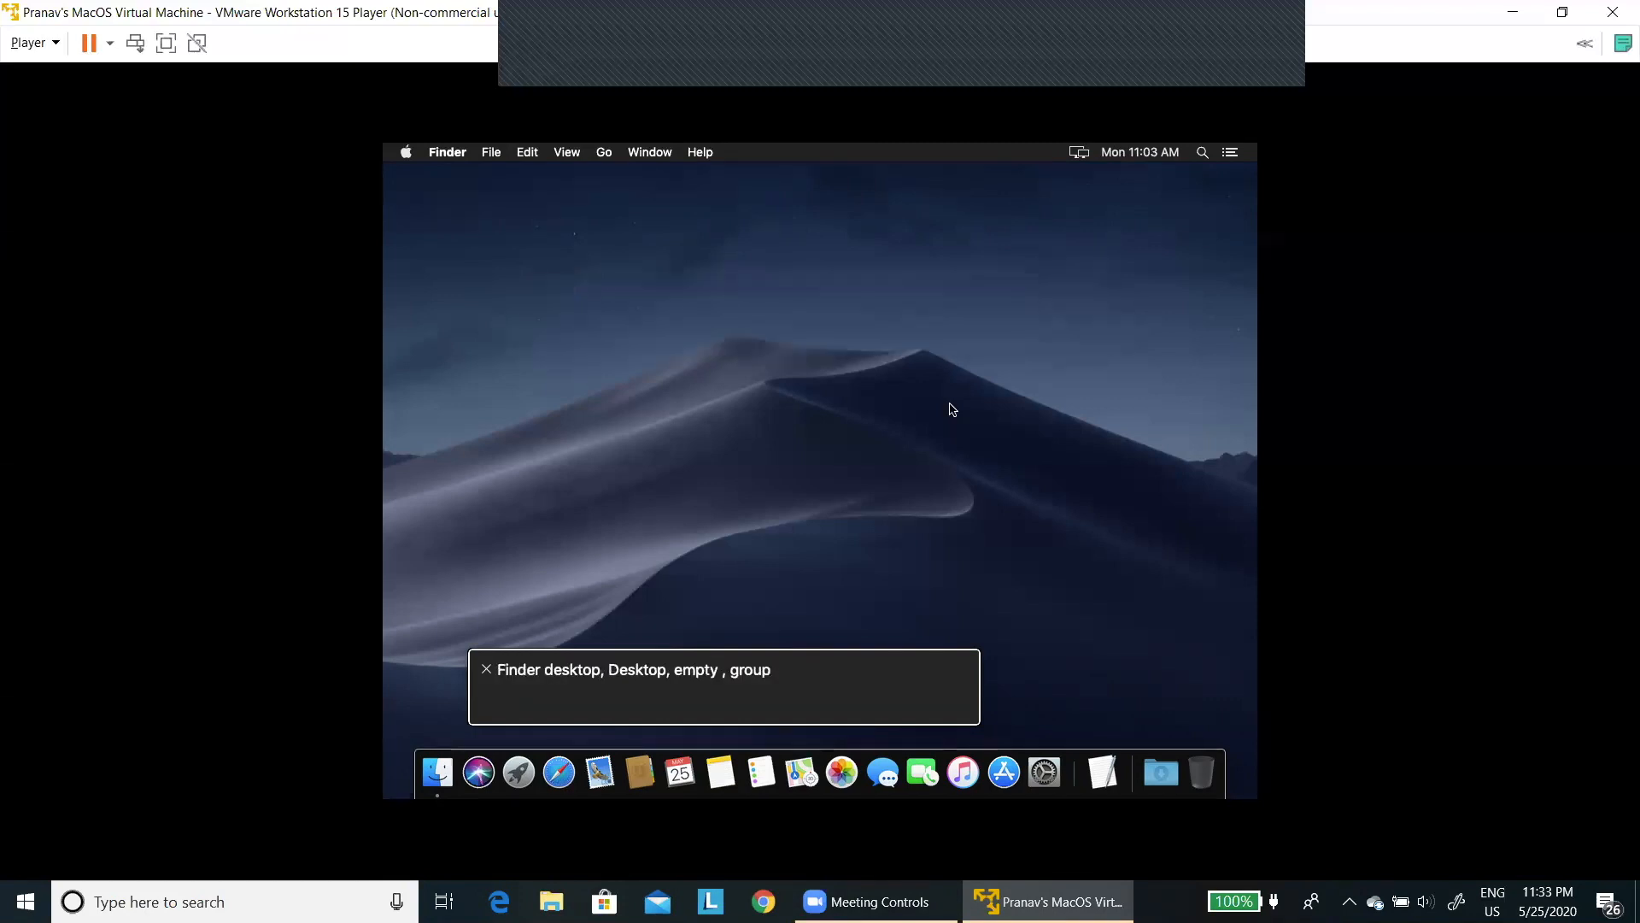